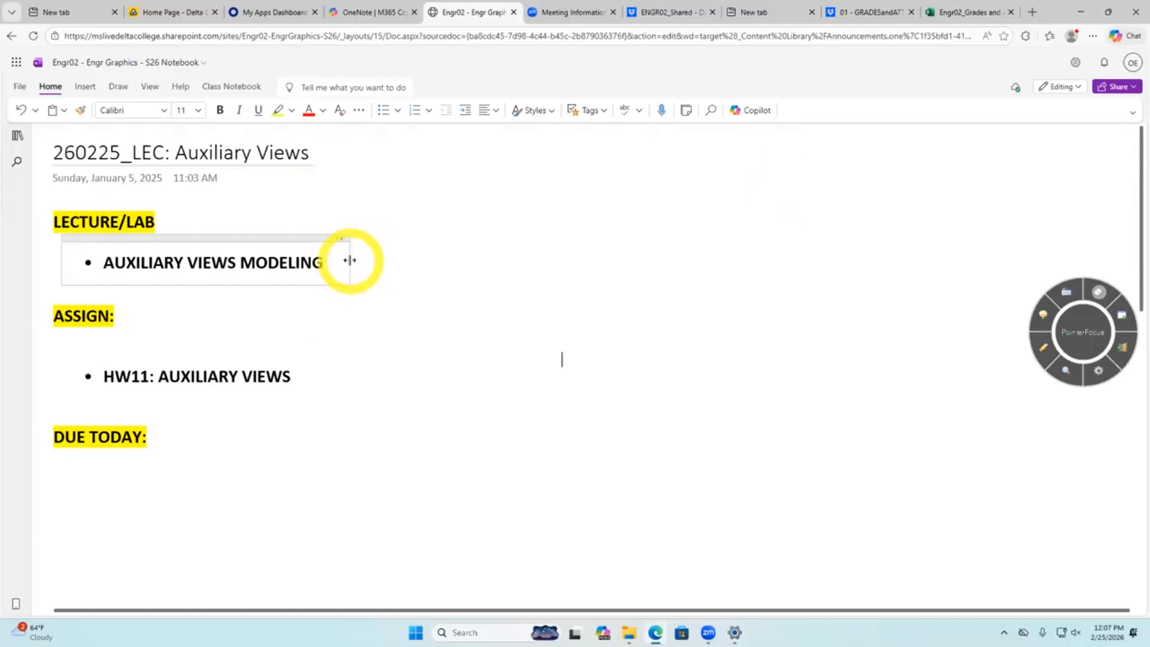
Narrow the AUXILIARY VIEWS MODELING text container on the lecture page and select the start of the HW11 line.
drag(343, 260, 263, 261)
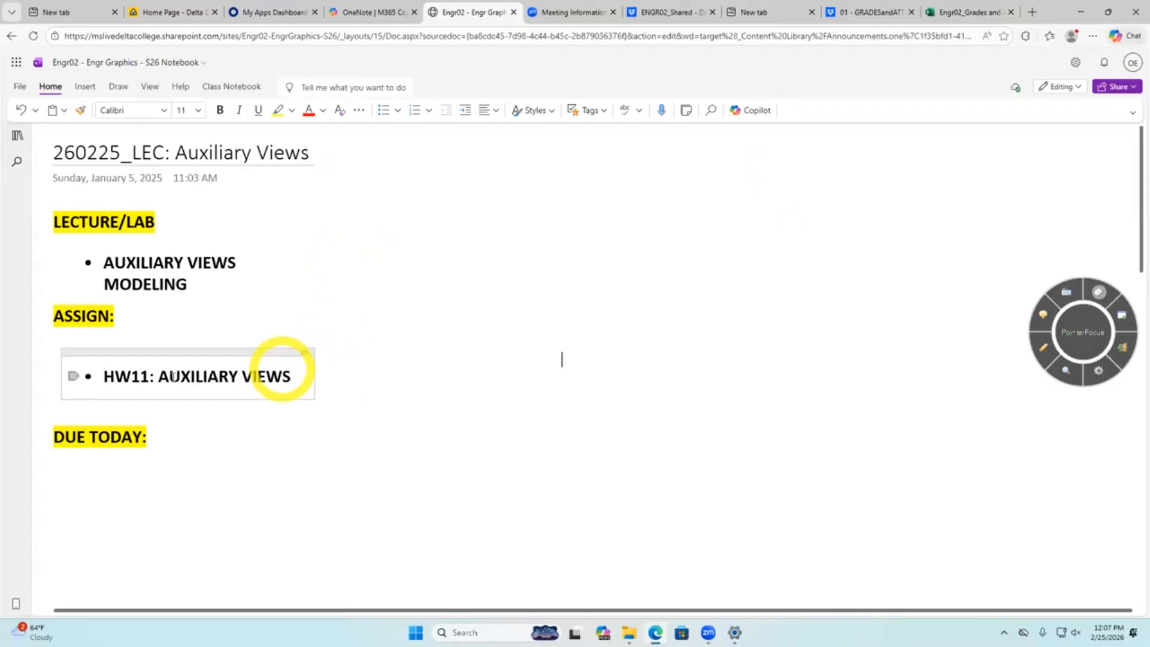
drag(154, 375, 105, 370)
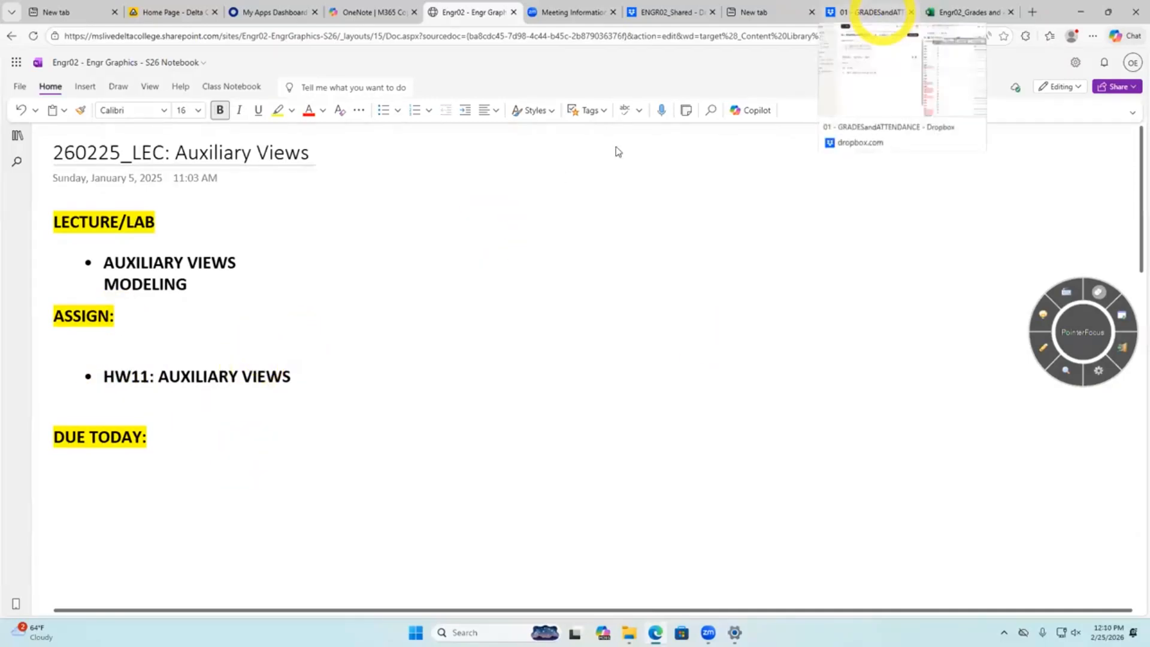
Switch to Dropbox and open the 02 - Labs_HWs folder through CoarseWork_Fall 2021, StudentFolder_Fall2021, ENGR02_Graphics and ENGR02_Shared.
click(875, 13)
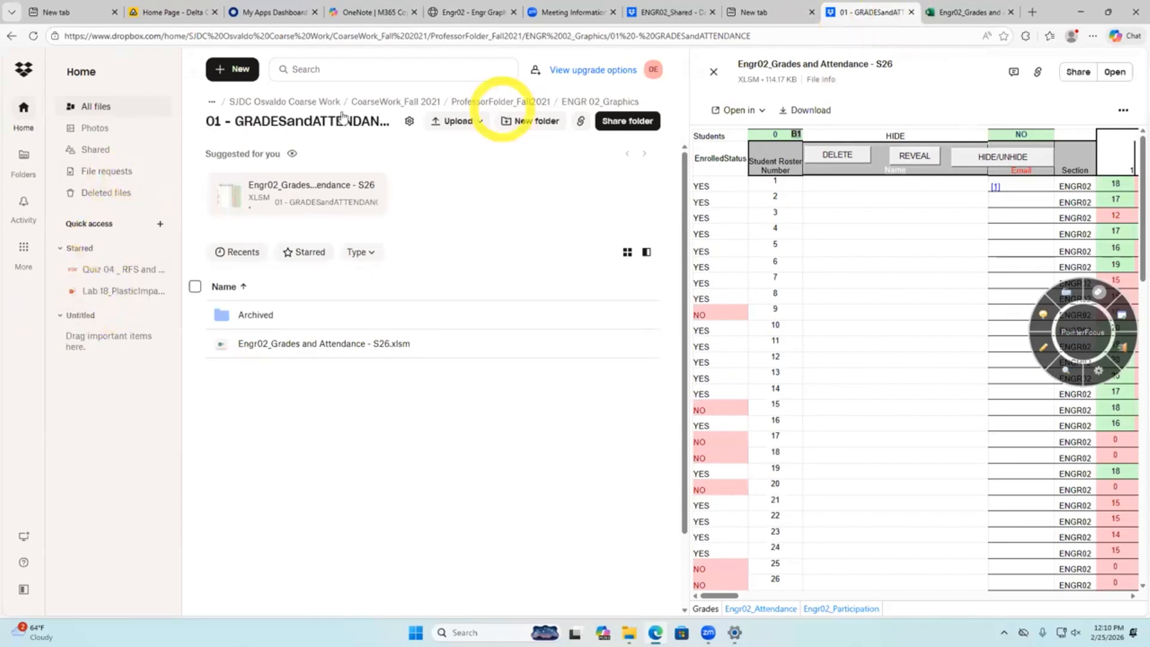
click(396, 101)
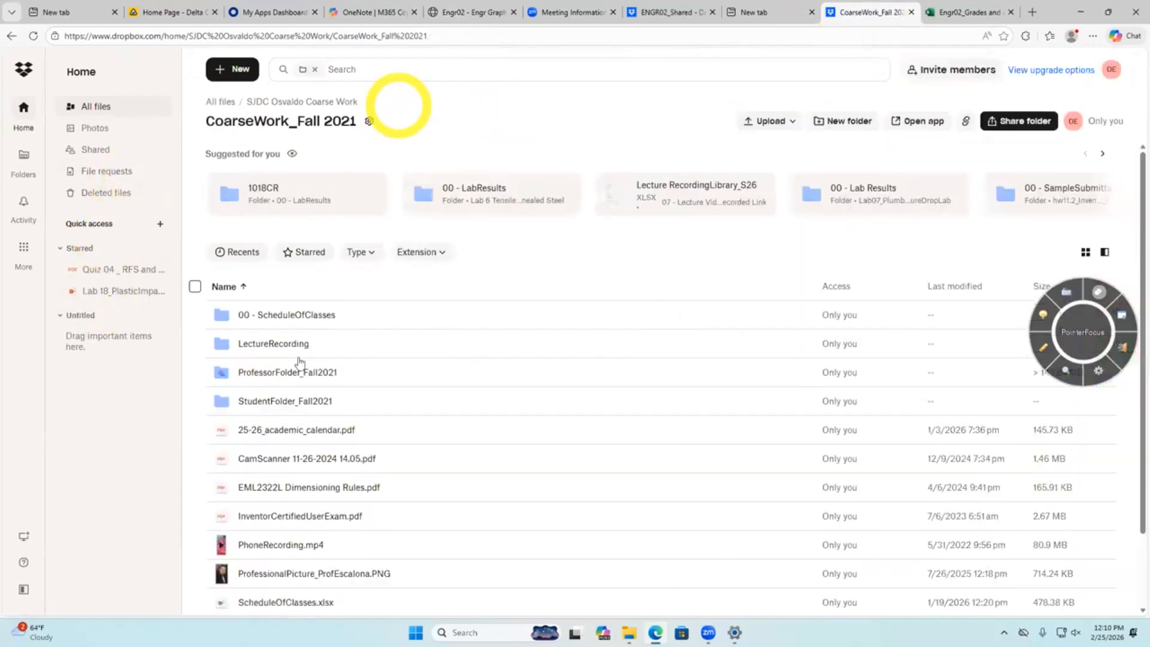
click(286, 400)
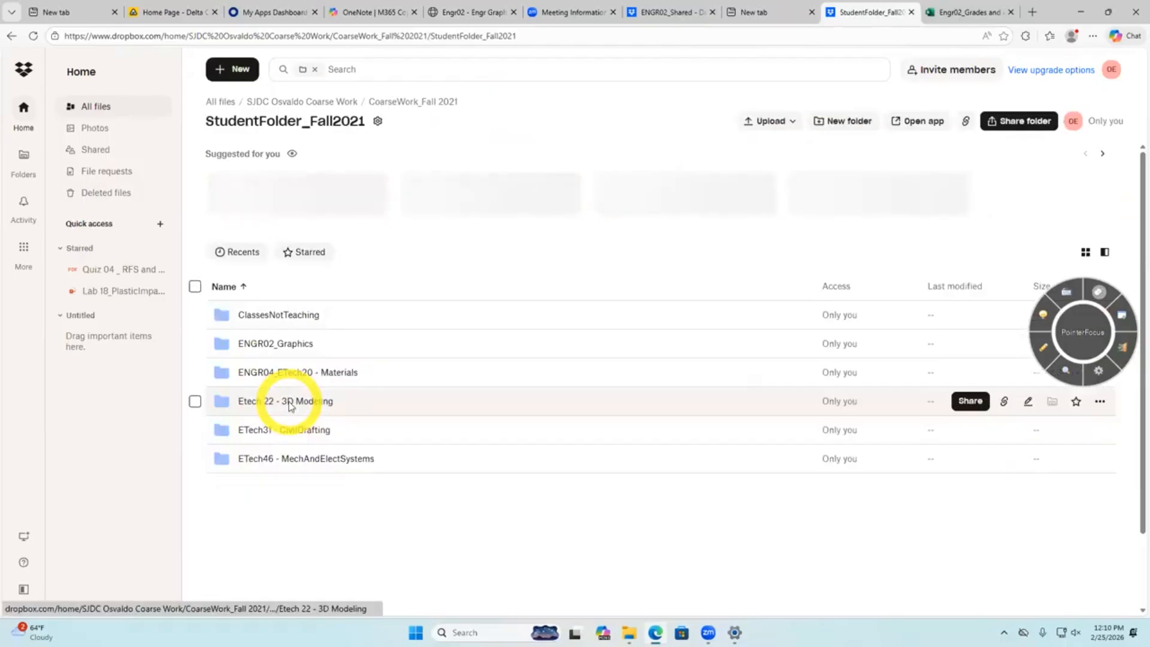
click(282, 345)
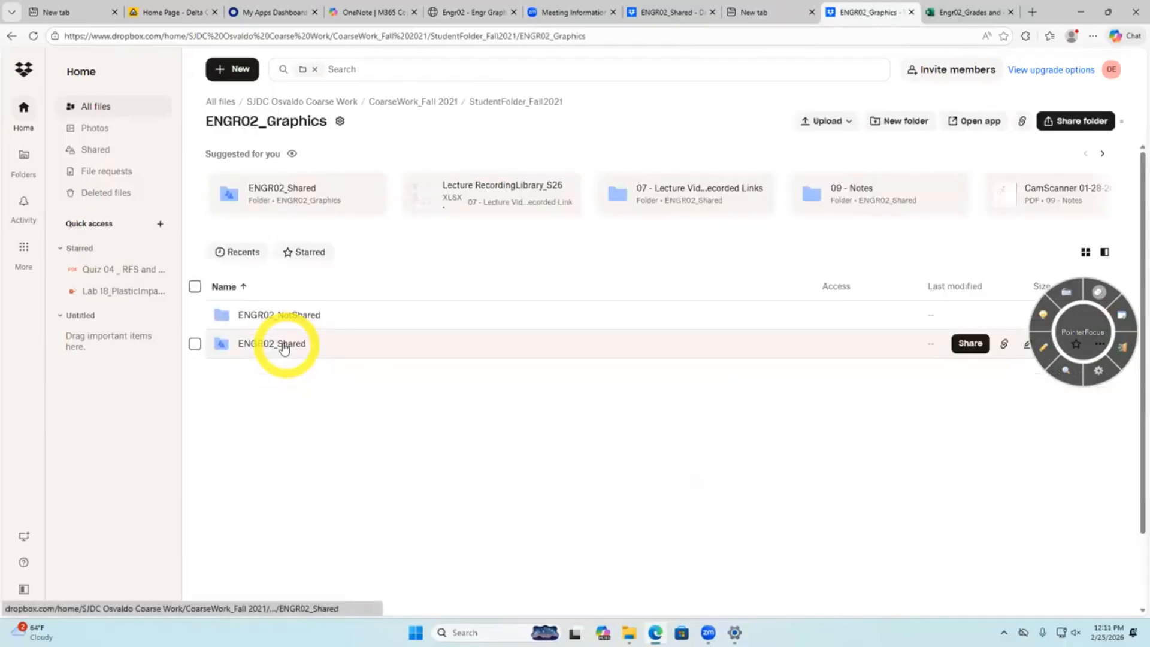
click(284, 346)
click(286, 372)
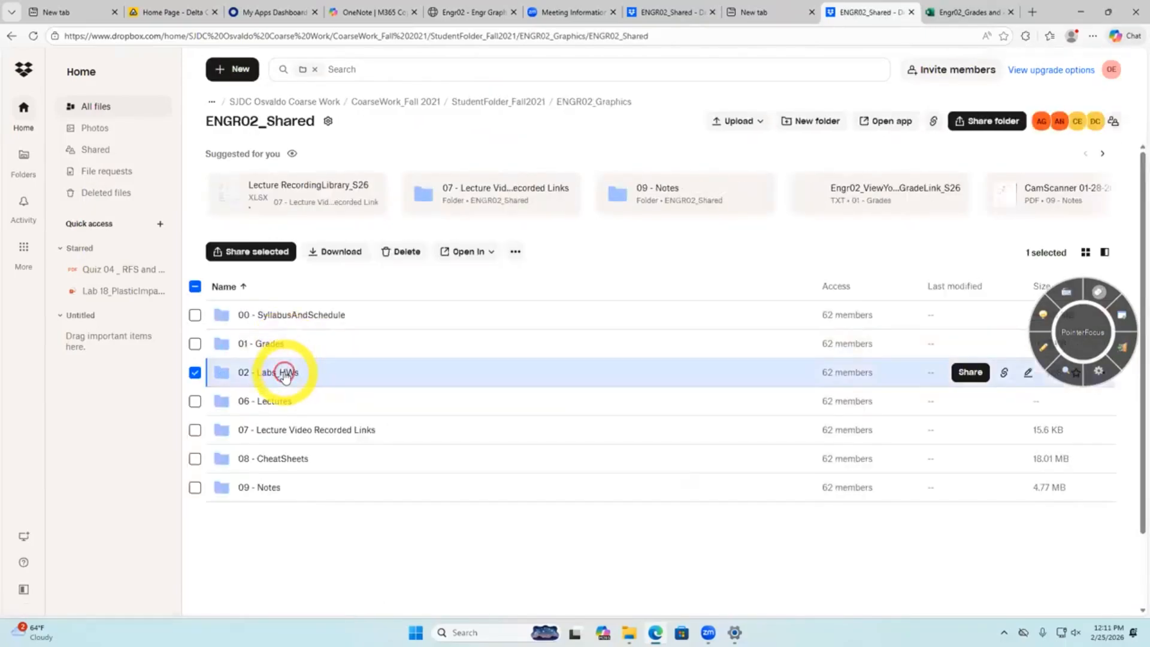
click(286, 373)
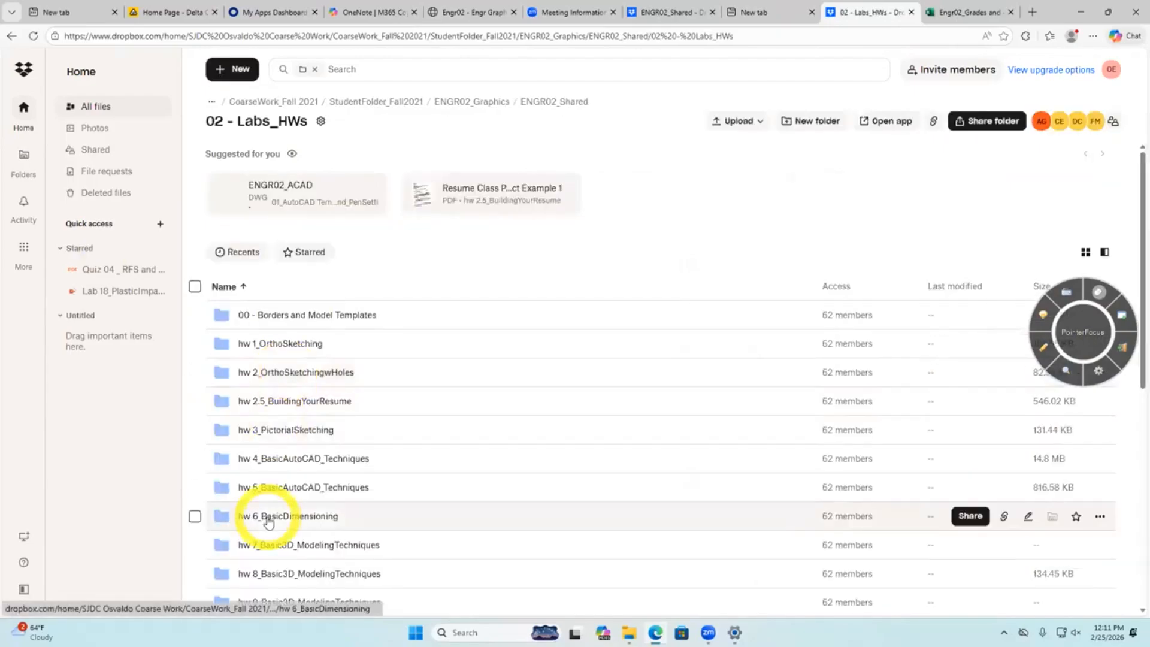
Download the hw 11_AuxiliaryViews folder from 02 - Labs_HWs as a zip file.
scroll(268, 522, down, 3)
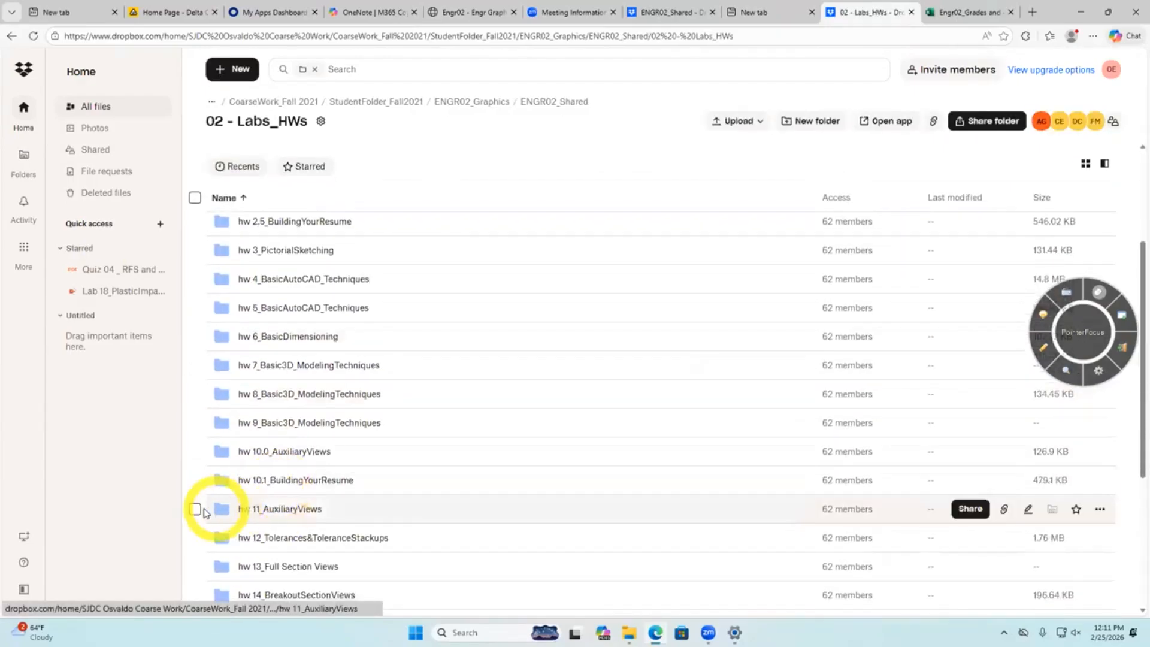
click(195, 509)
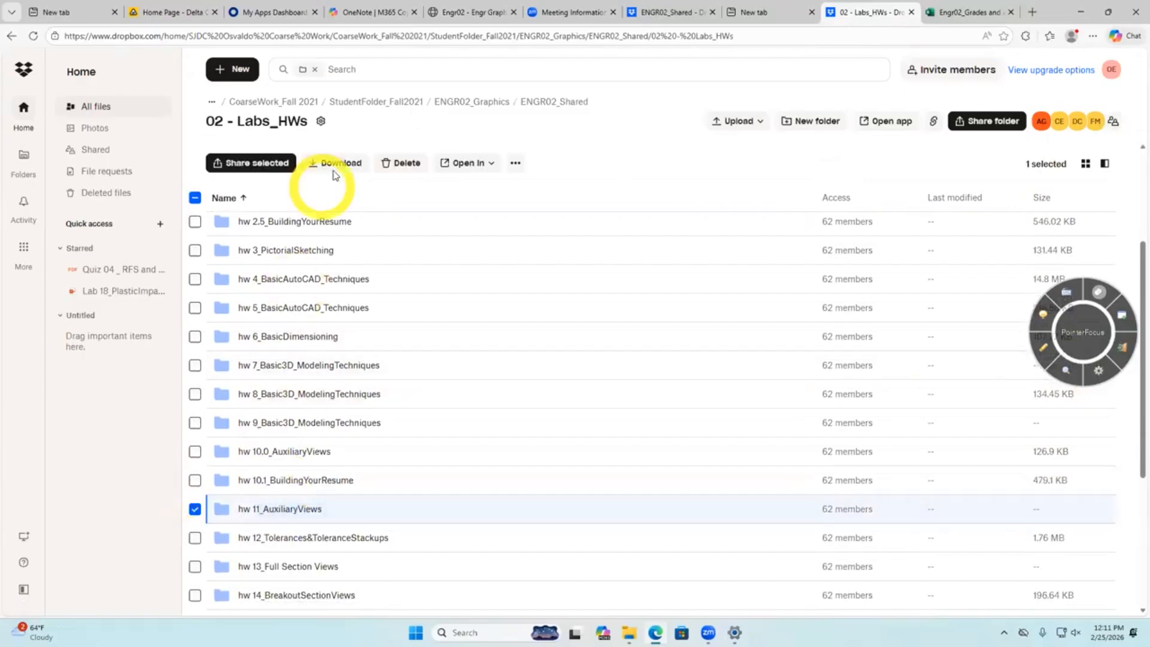
click(339, 162)
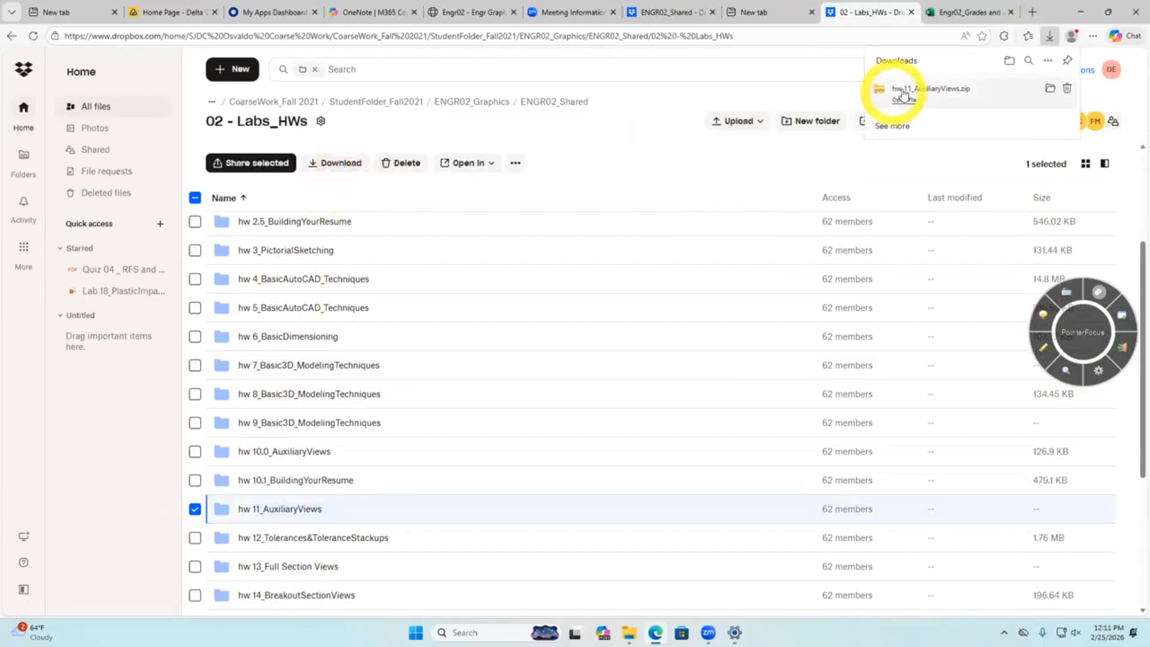
Move the downloaded hw 11_AuxiliaryViews zip from Downloads into the Engr02 - EngrGraphics folder on the Z: drive.
click(1049, 88)
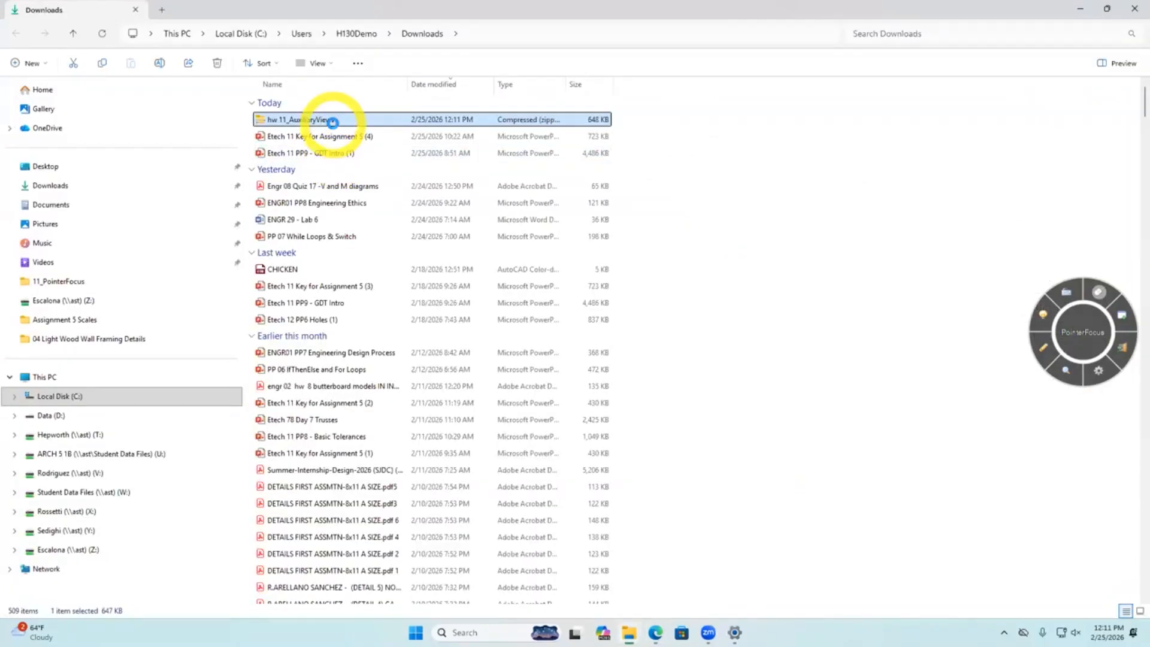
right_click(332, 121)
click(361, 142)
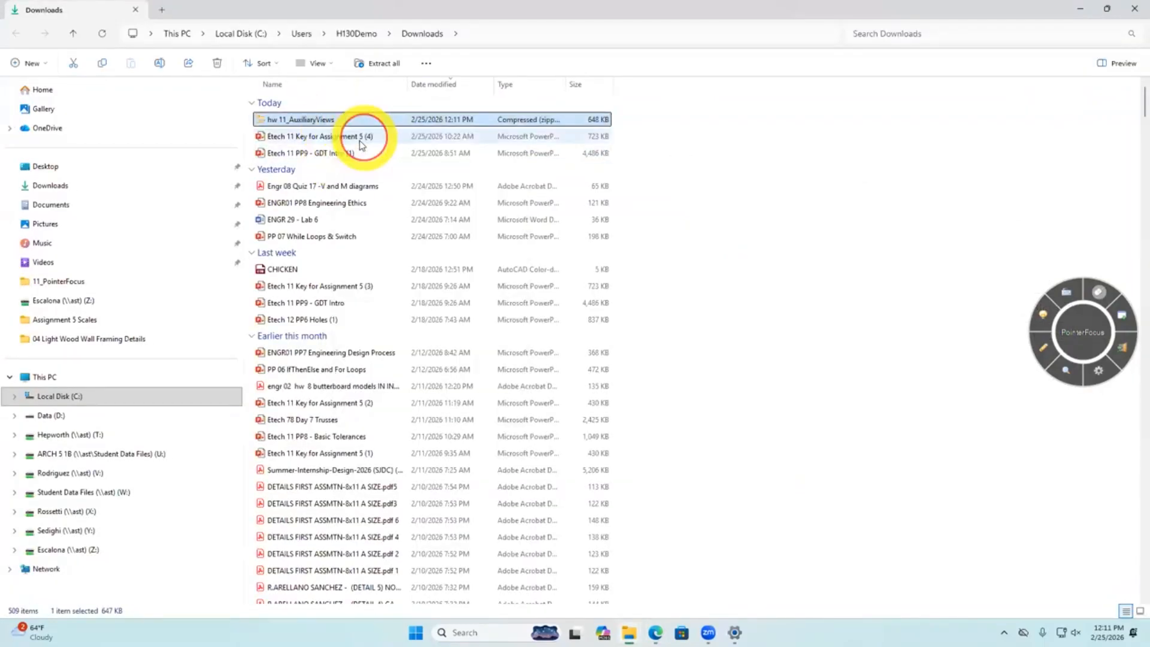
click(78, 550)
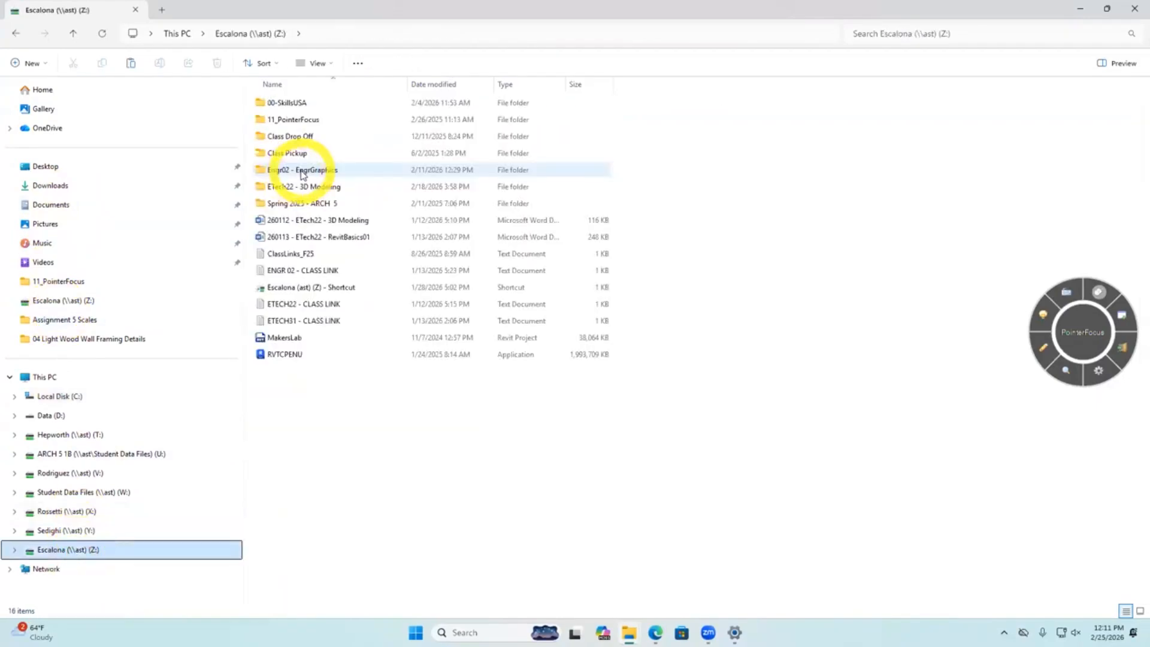
double_click(302, 172)
right_click(304, 212)
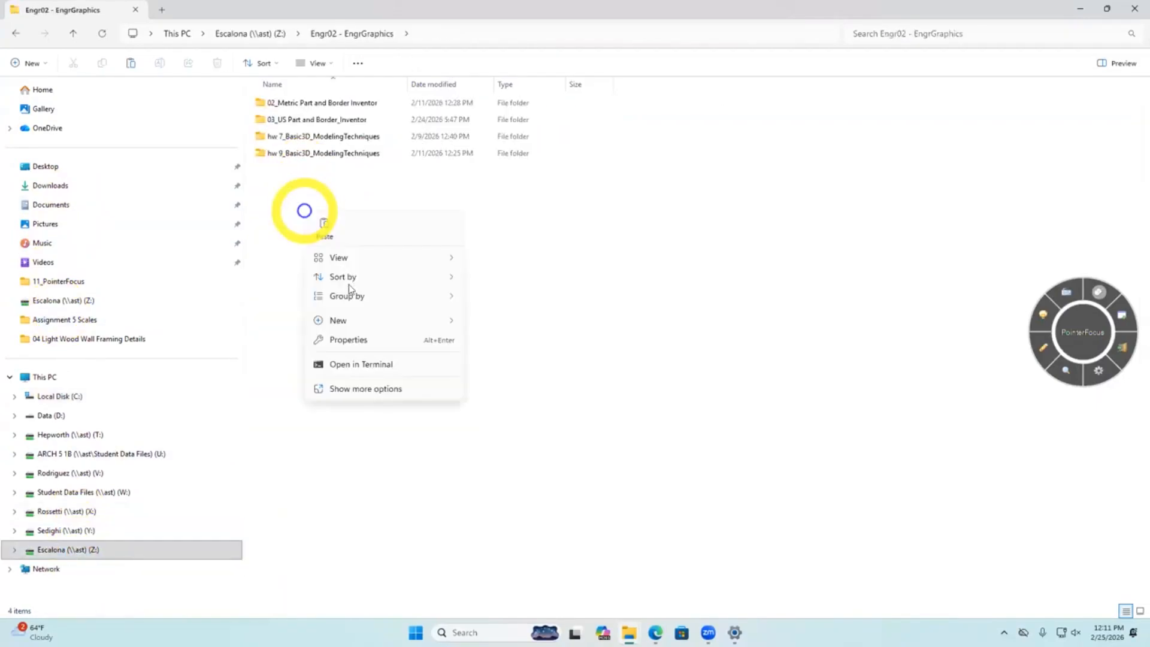
click(328, 238)
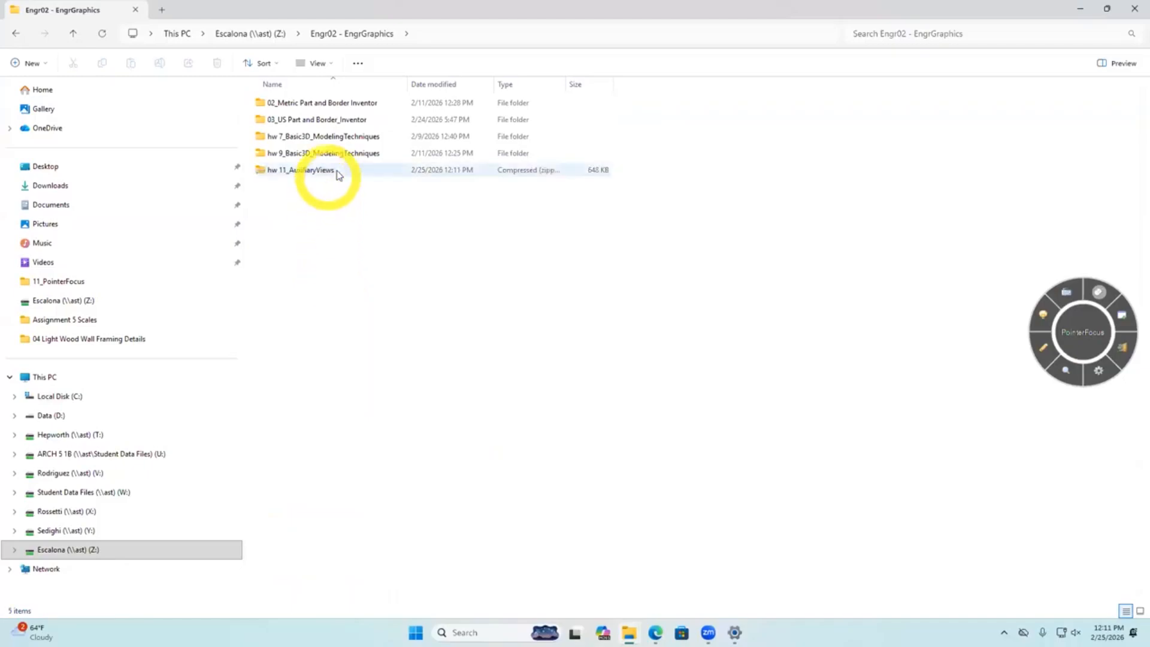
Extract the hw 11_AuxiliaryViews zip within the Engr02 - EngrGraphics folder and close the window showing the extracted files.
click(337, 172)
right_click(337, 173)
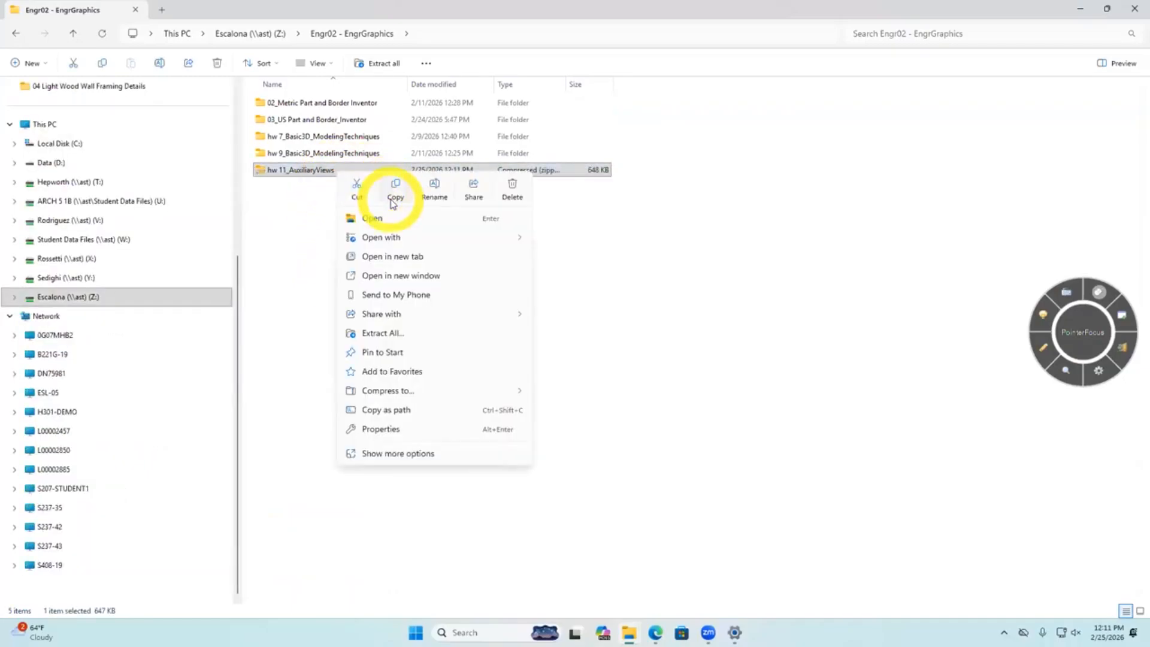
click(382, 333)
click(683, 430)
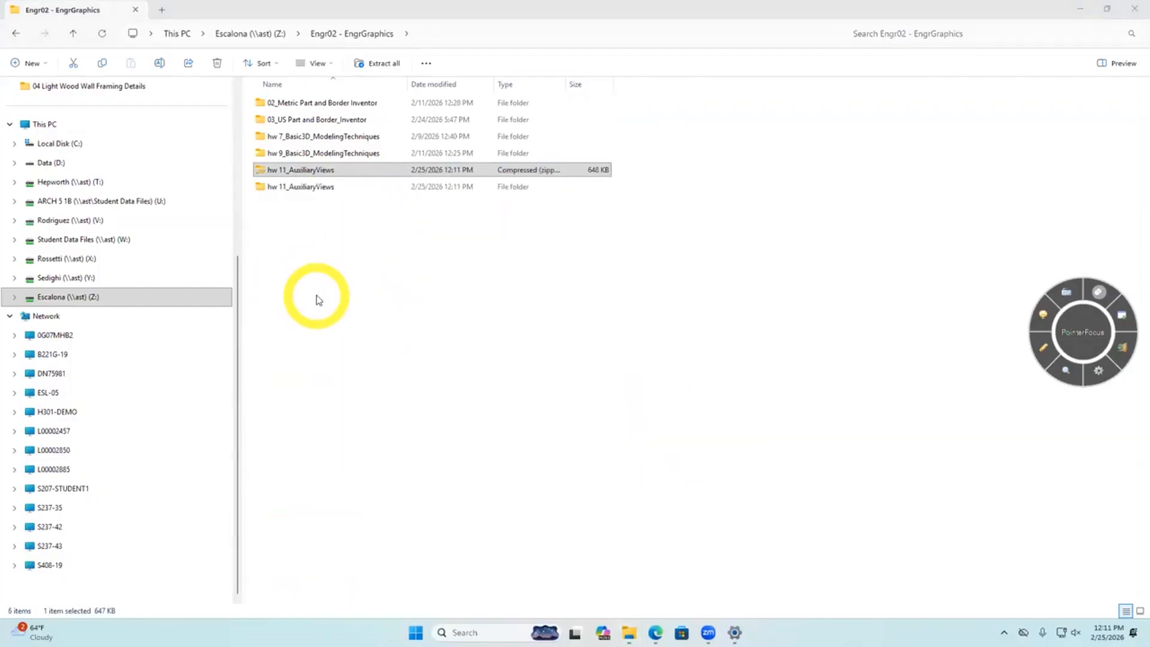
click(1134, 8)
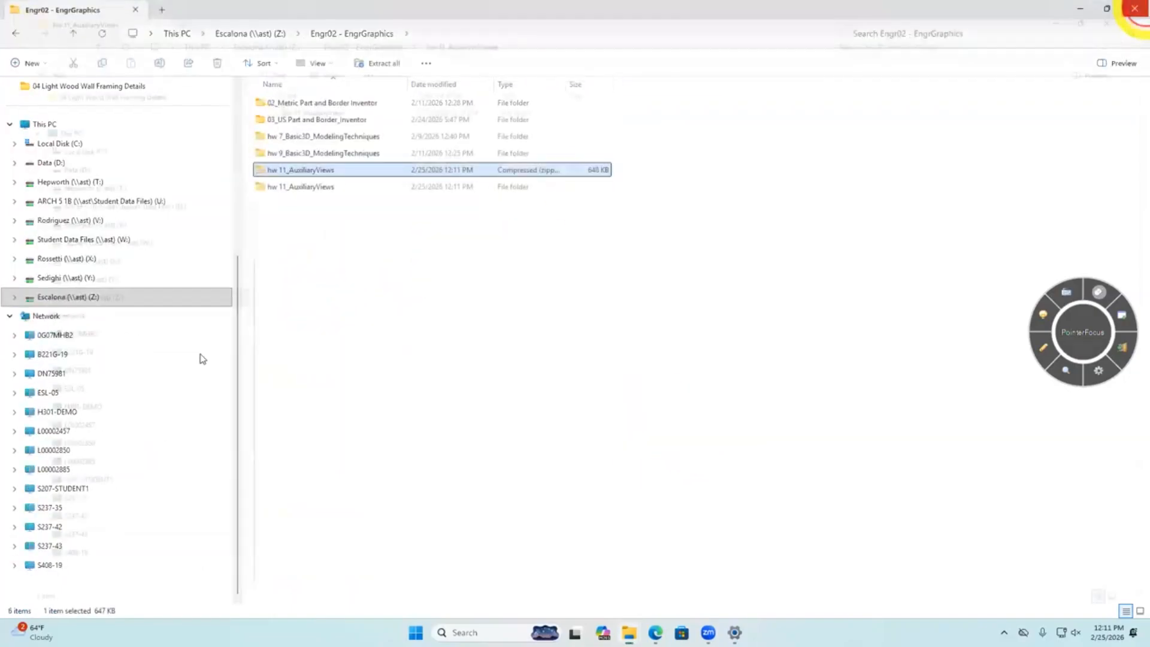
Delete the hw 11_AuxiliaryViews zip file, keeping the extracted folder.
right_click(324, 175)
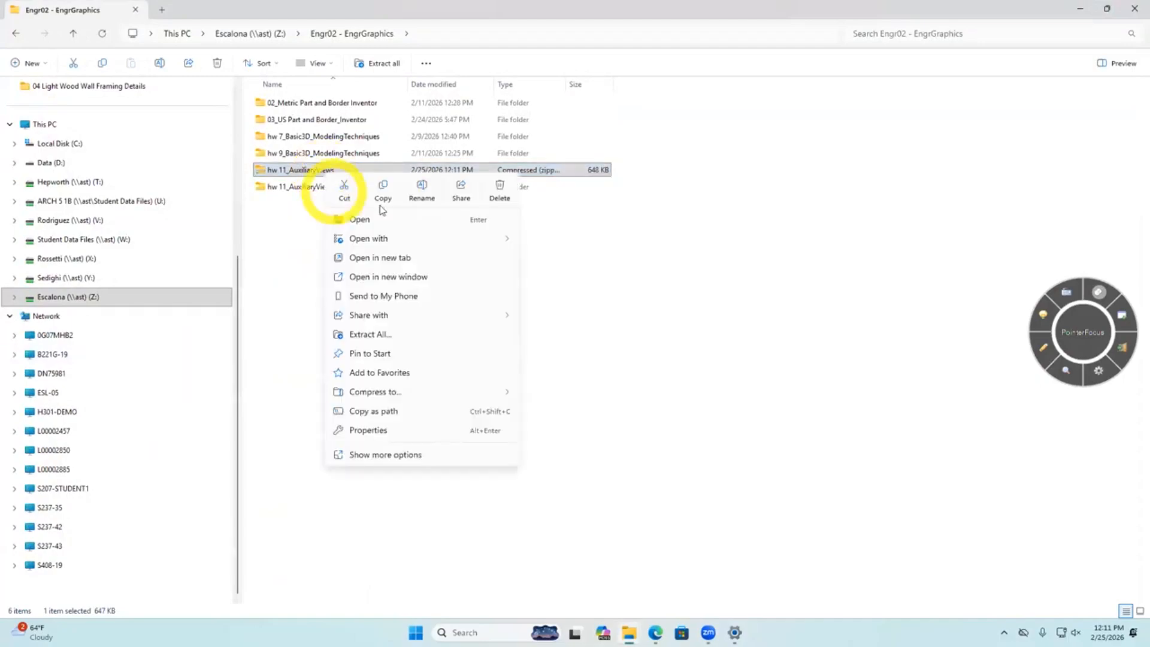
click(499, 190)
click(624, 348)
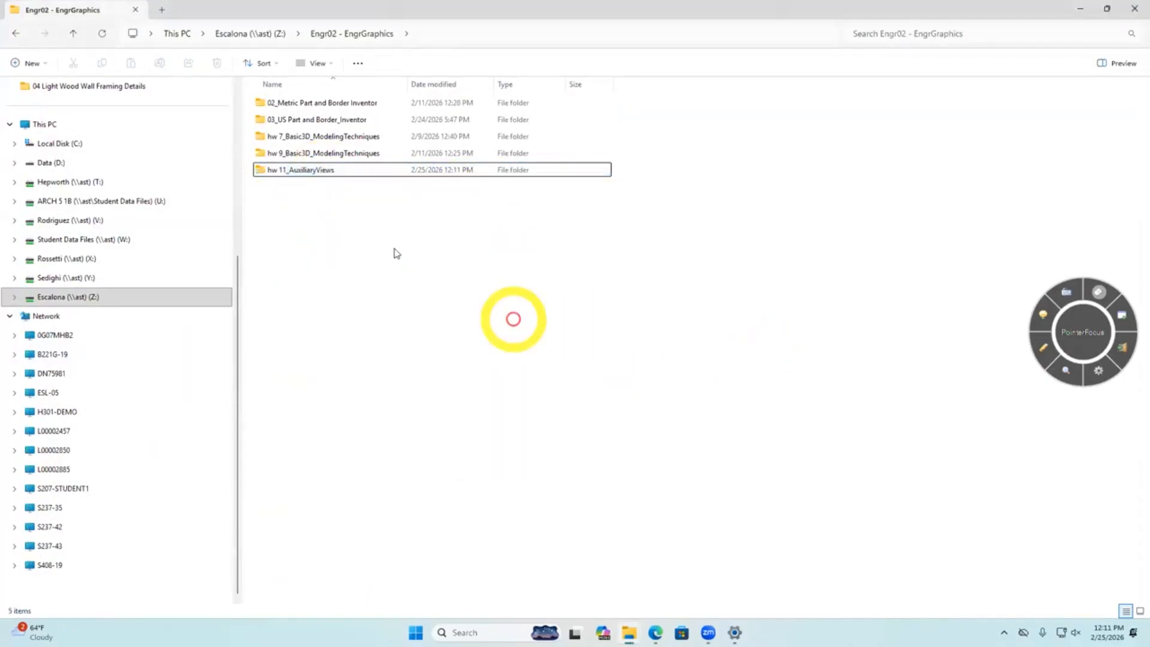
Open the 01_InClassAssignment_5PointsExtraCredit folder inside the nested hw 11_AuxiliaryViews folders, widening the Name column to show full folder names.
double_click(302, 171)
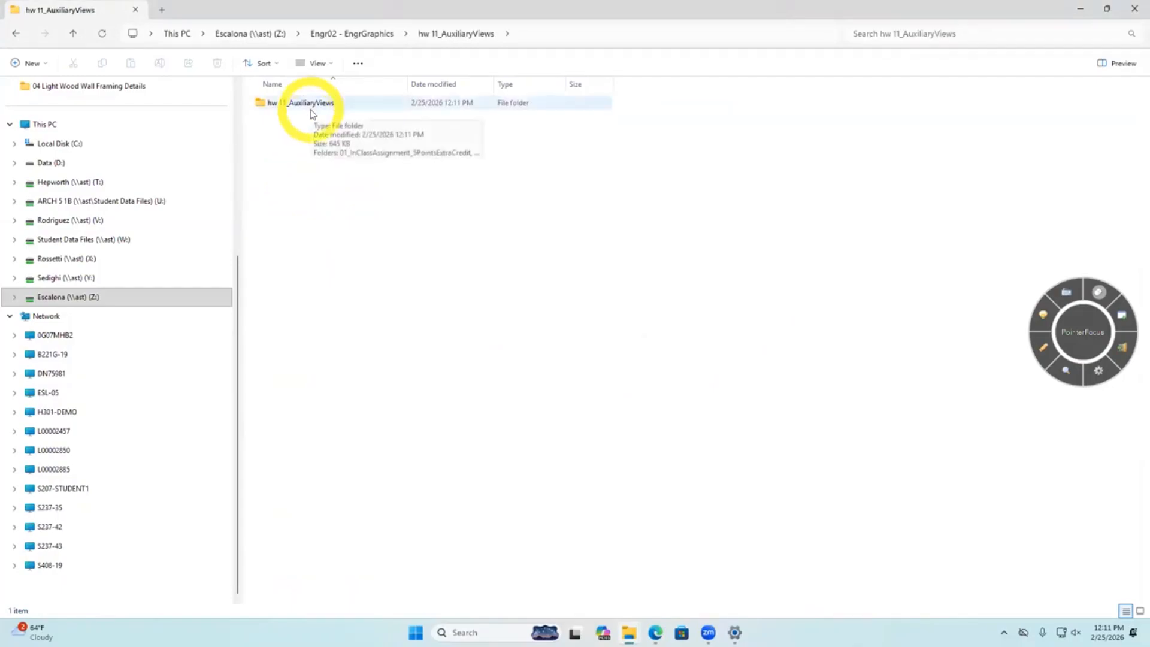
double_click(311, 114)
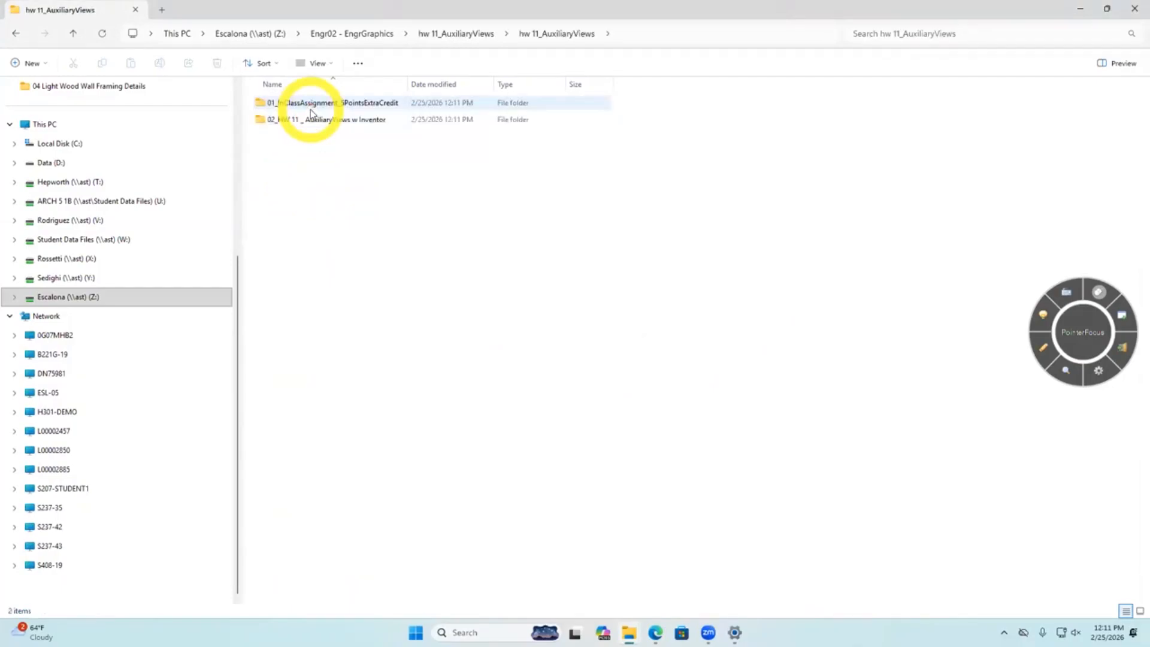
drag(408, 84, 460, 83)
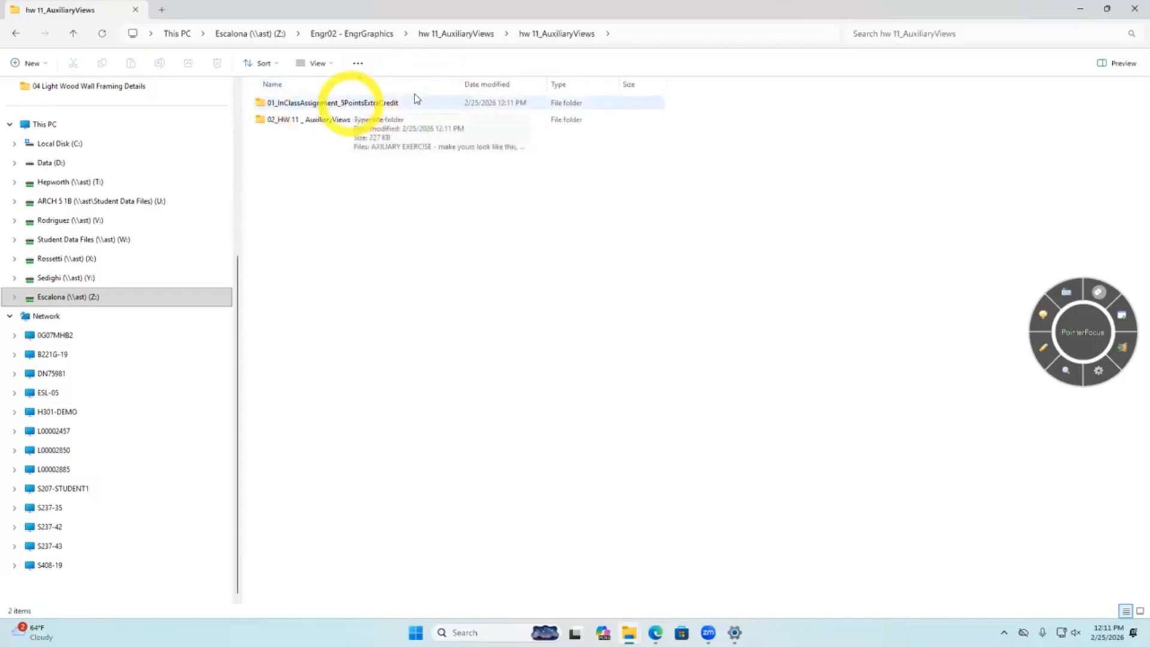
click(331, 105)
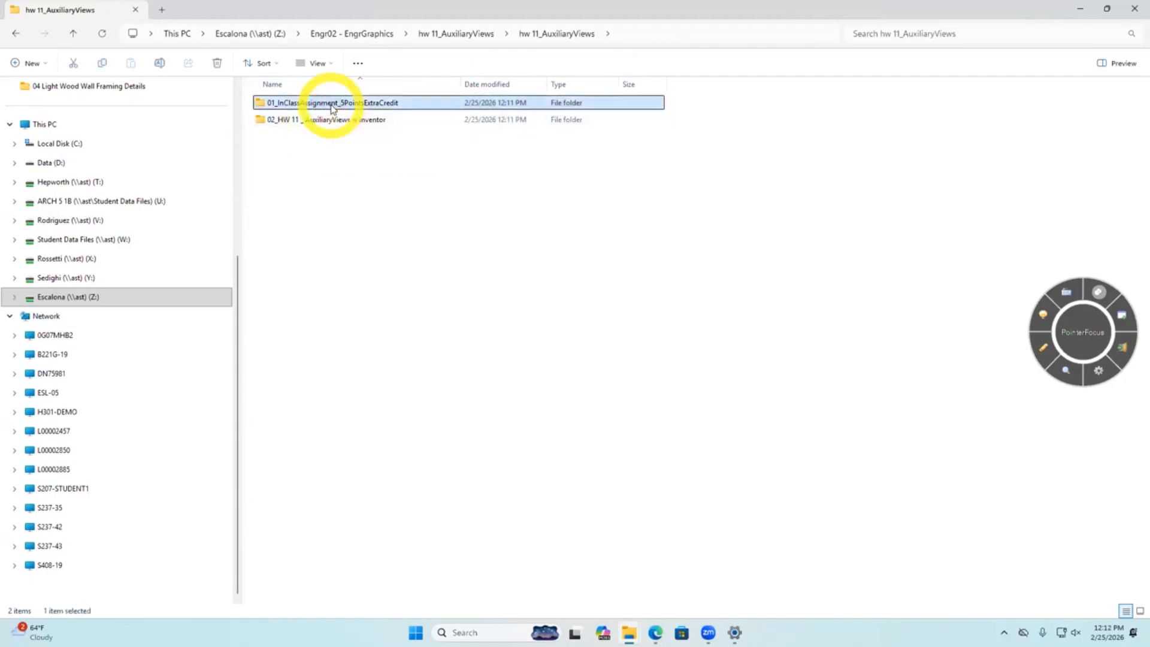
double_click(331, 103)
Open both PDFs in the in-class assignment folder together in Adobe Acrobat.
drag(378, 150, 311, 80)
right_click(312, 108)
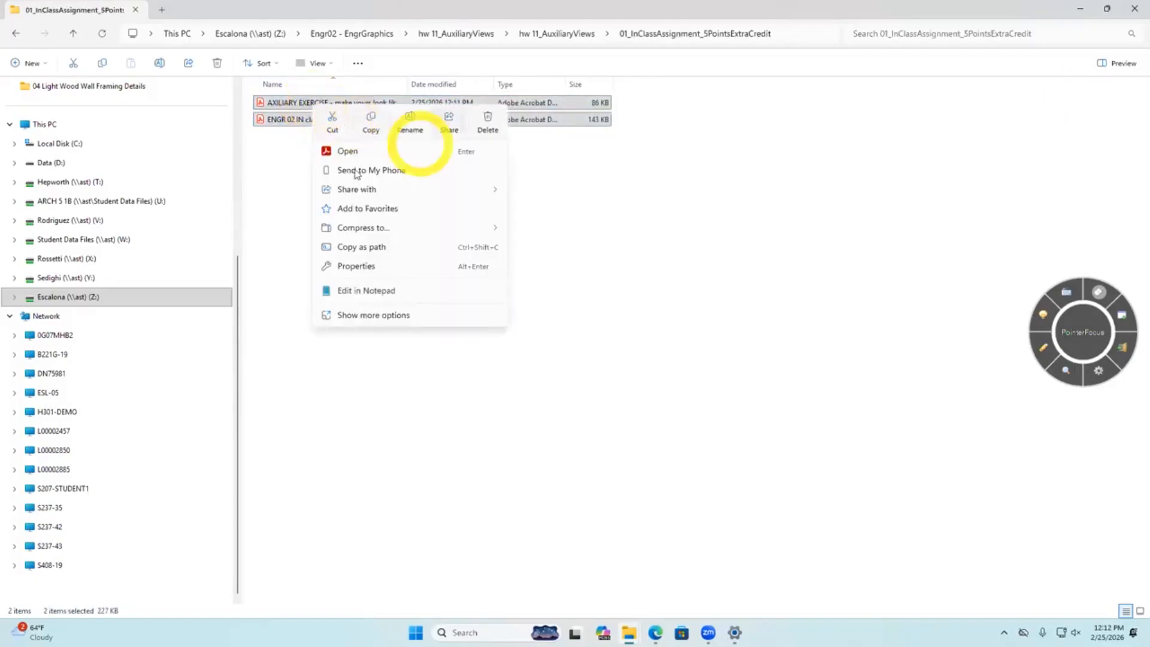
click(371, 122)
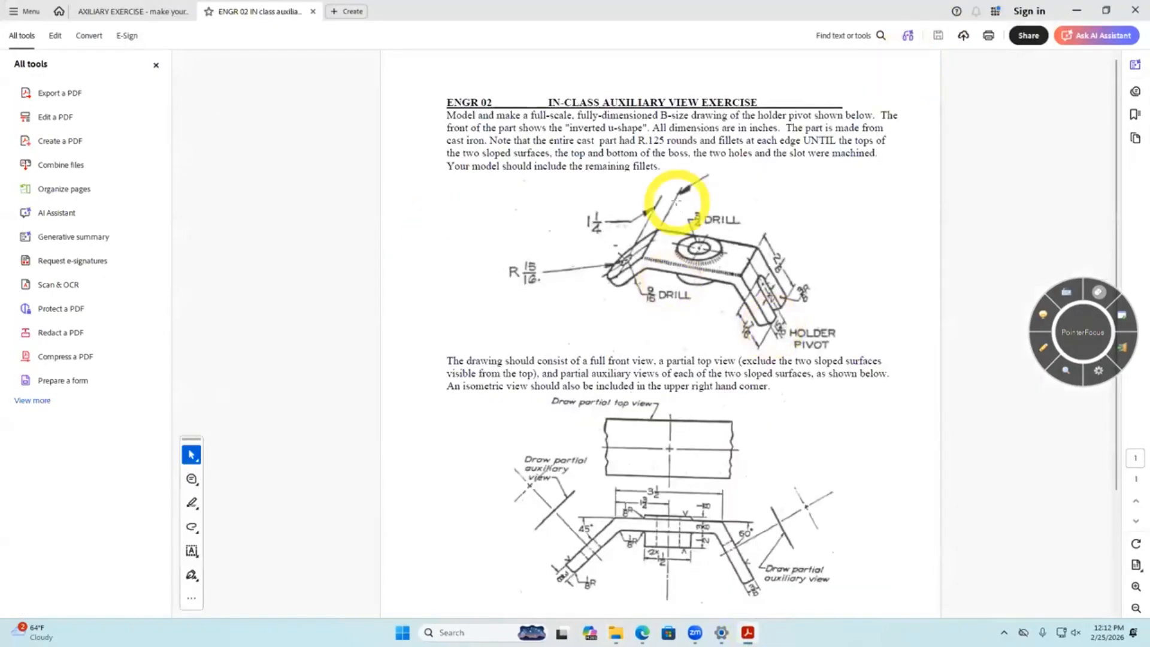
Review the in-class exercise instructions and the example drawing, examining the dimensions in its slotted auxiliary view and partial top view.
scroll(566, 344, down, 5)
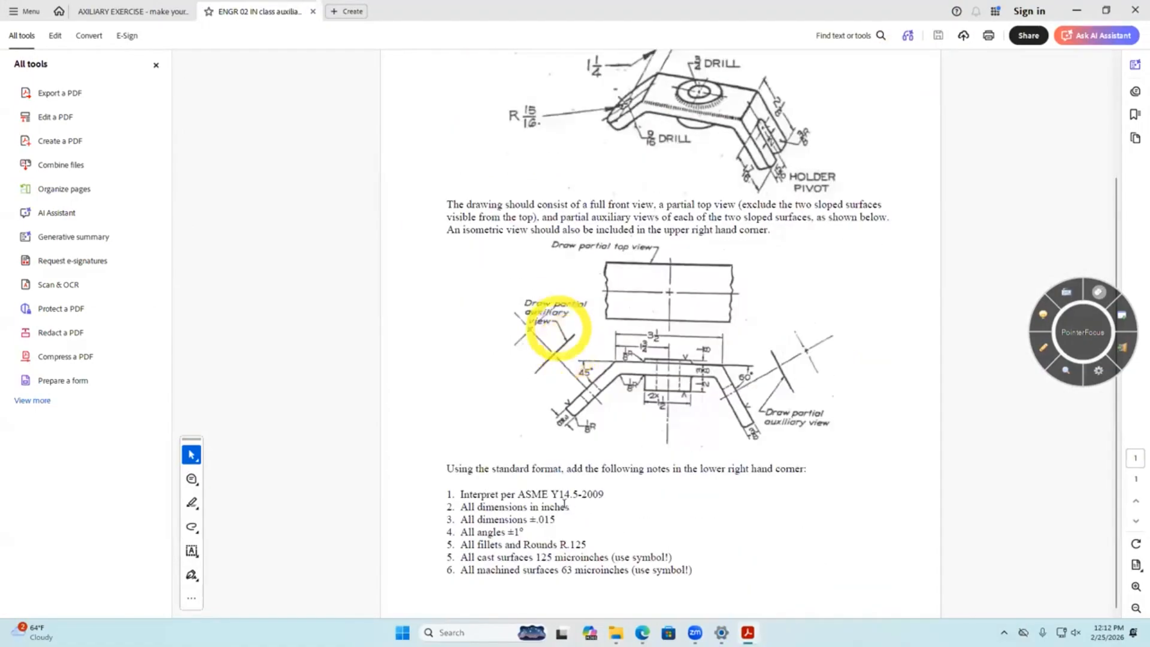
click(157, 11)
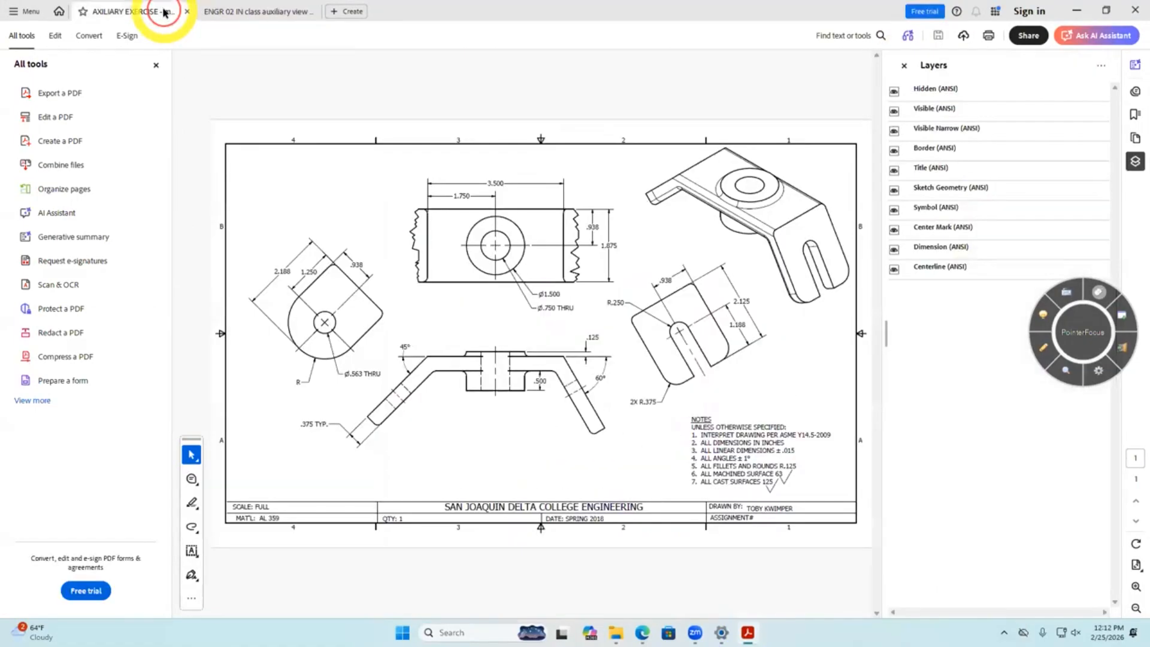
click(904, 64)
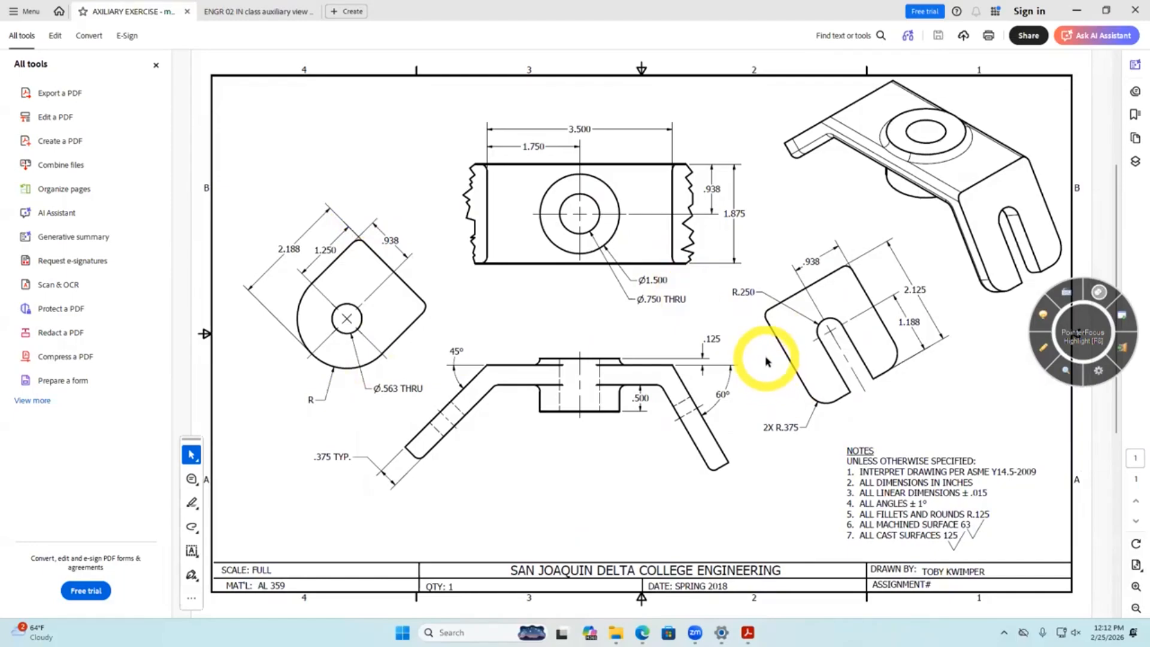
double_click(813, 263)
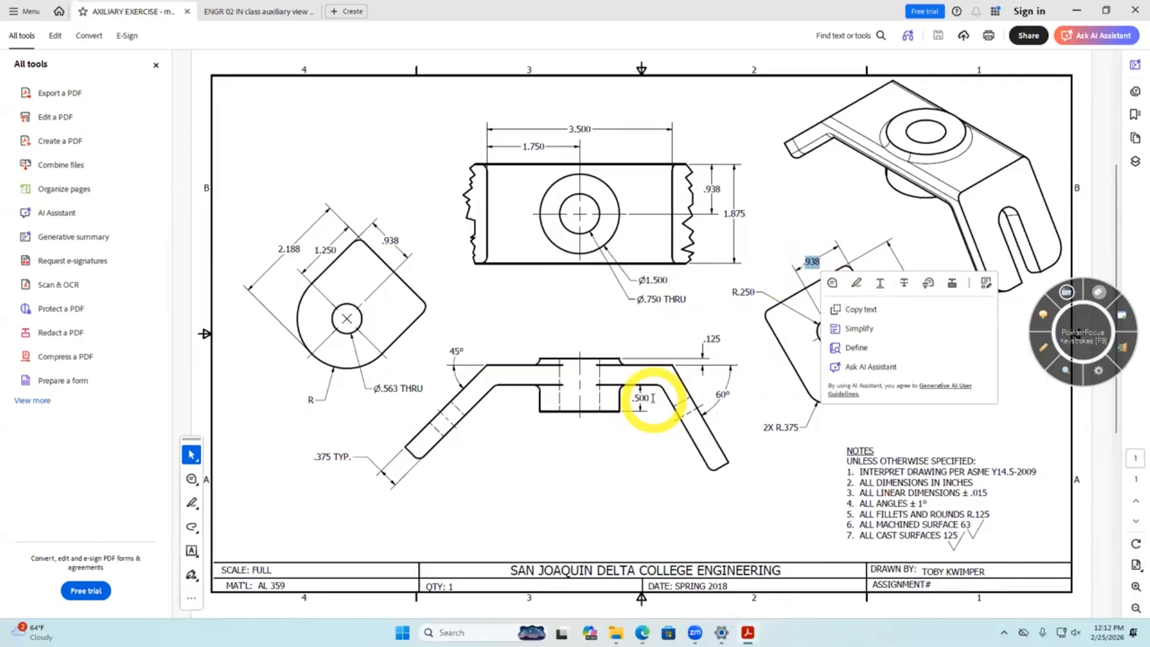
double_click(712, 189)
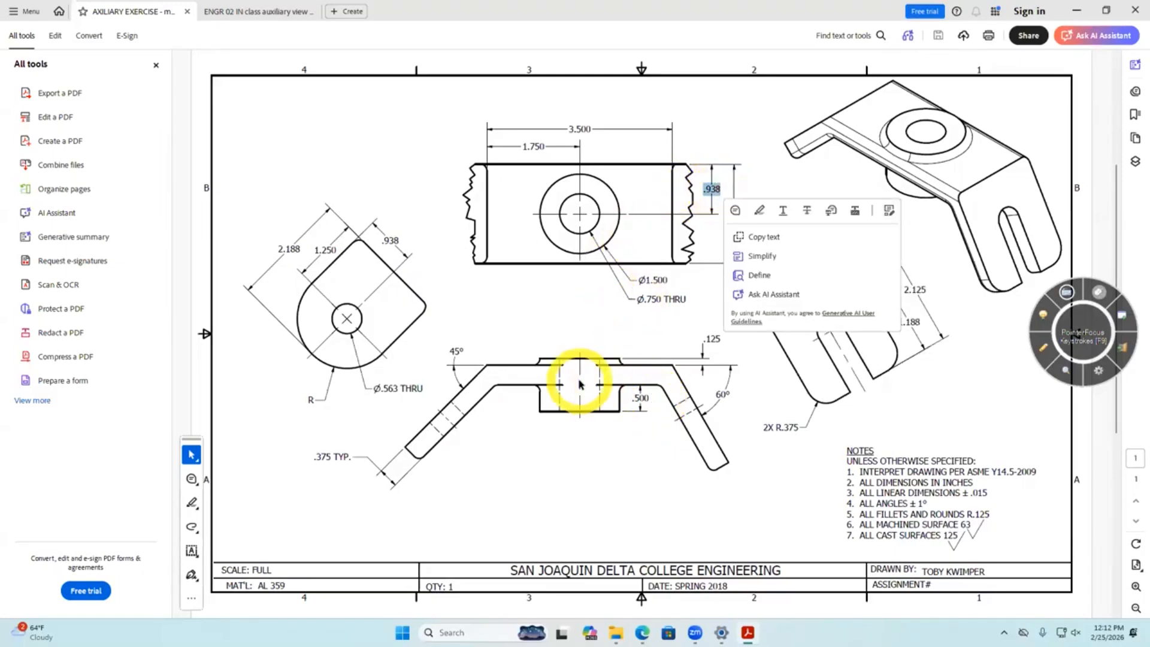
click(566, 430)
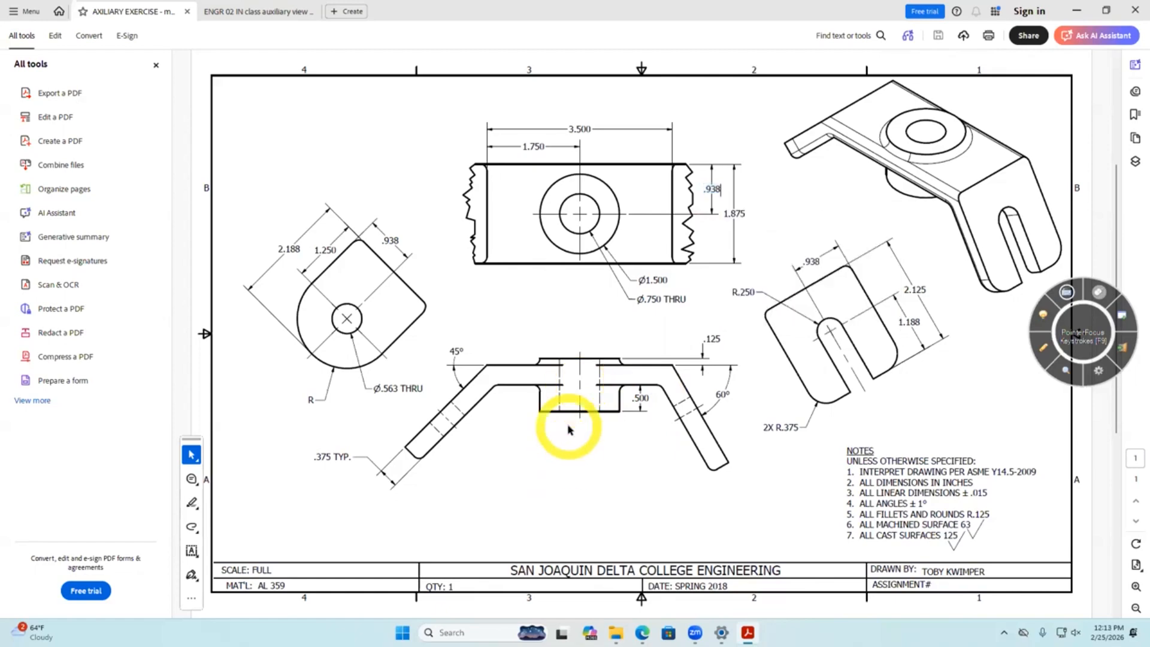
Turn on the PointerFocus magnifier and minimize the PDF viewer to return to the in-class assignment folder.
click(1065, 374)
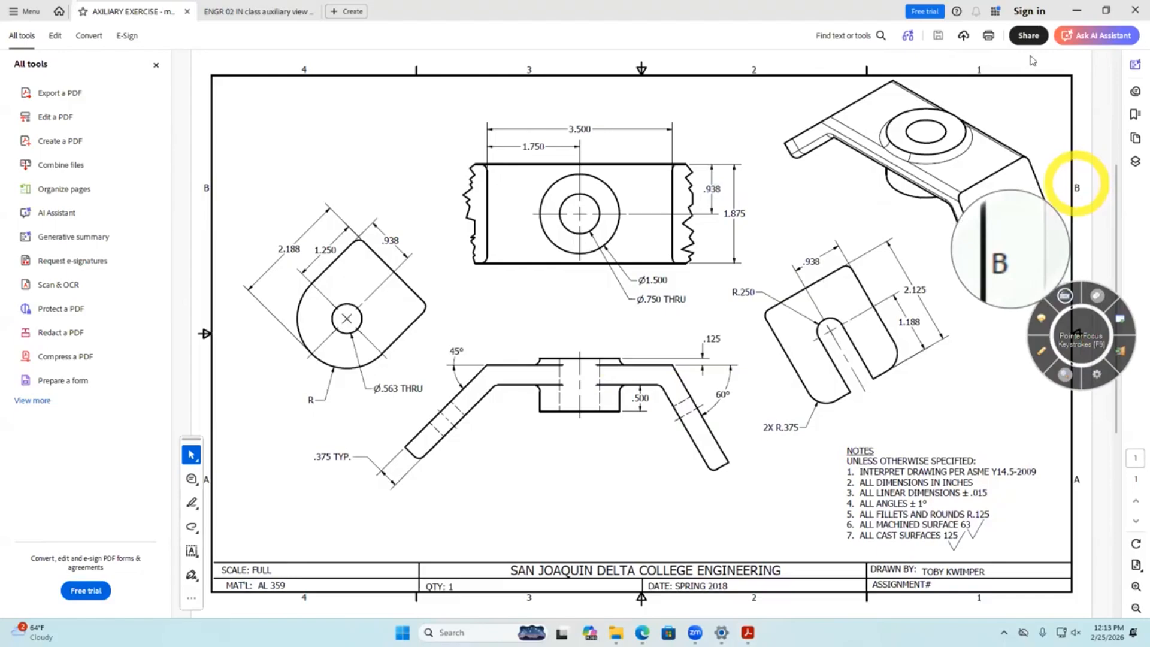
click(1075, 11)
click(1106, 11)
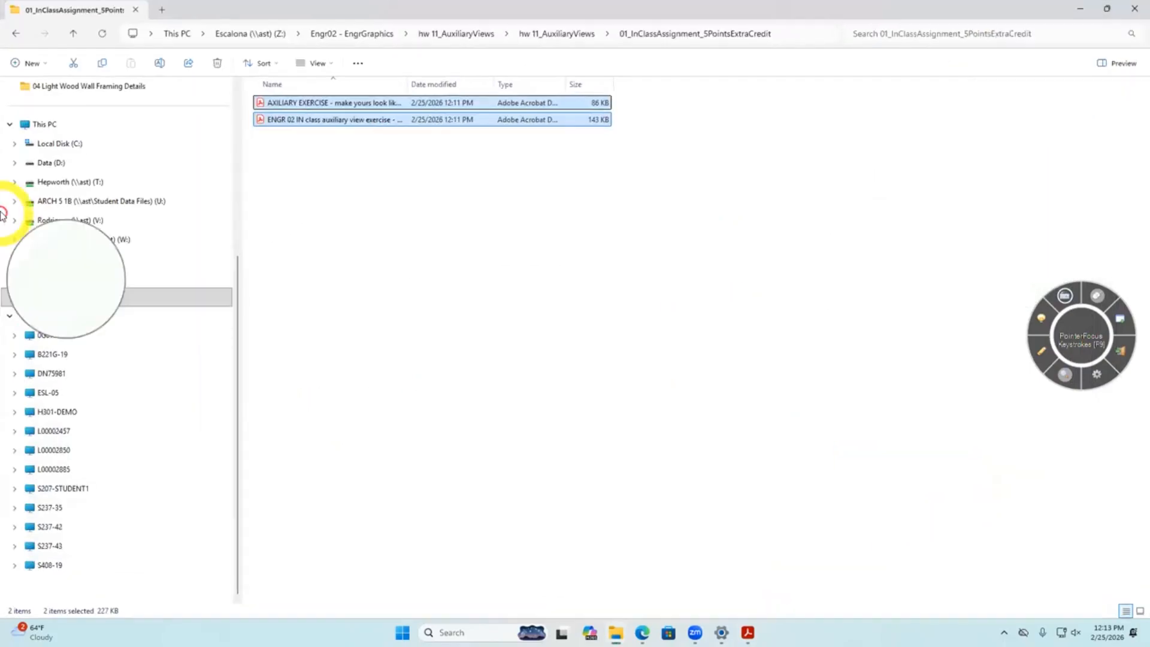
Move the folder window aside to uncover the desktop and create a new desktop folder named Engr02_IC11.
double_click(636, 23)
drag(47, 168, 806, 171)
click(1080, 11)
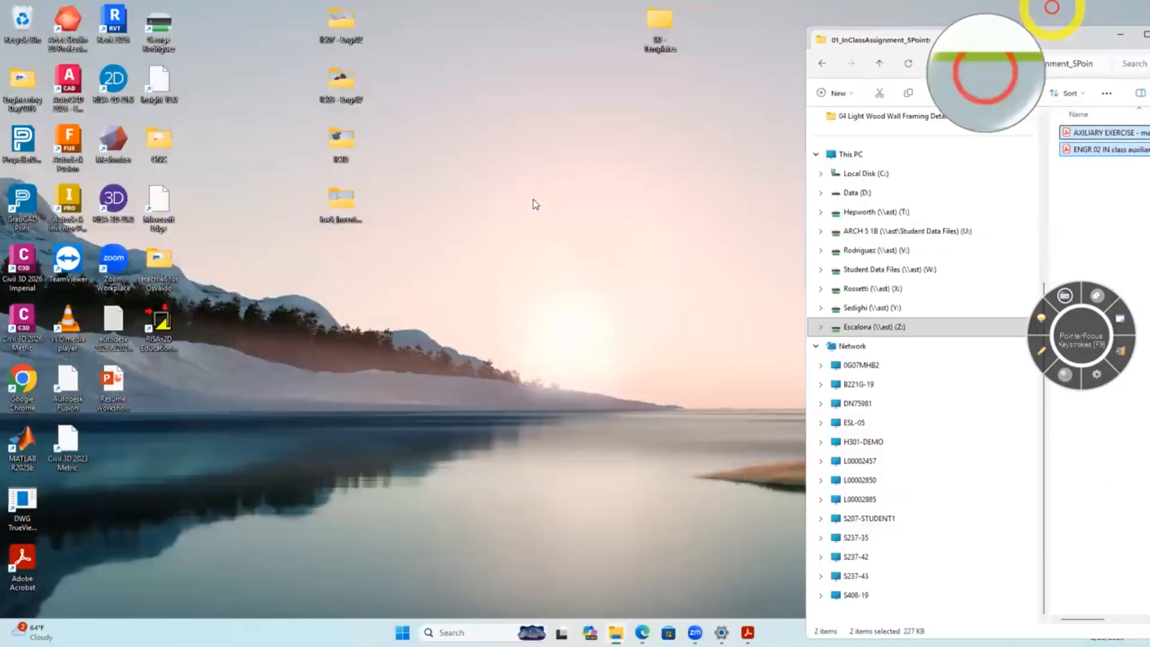
right_click(481, 201)
mouse_move(515, 297)
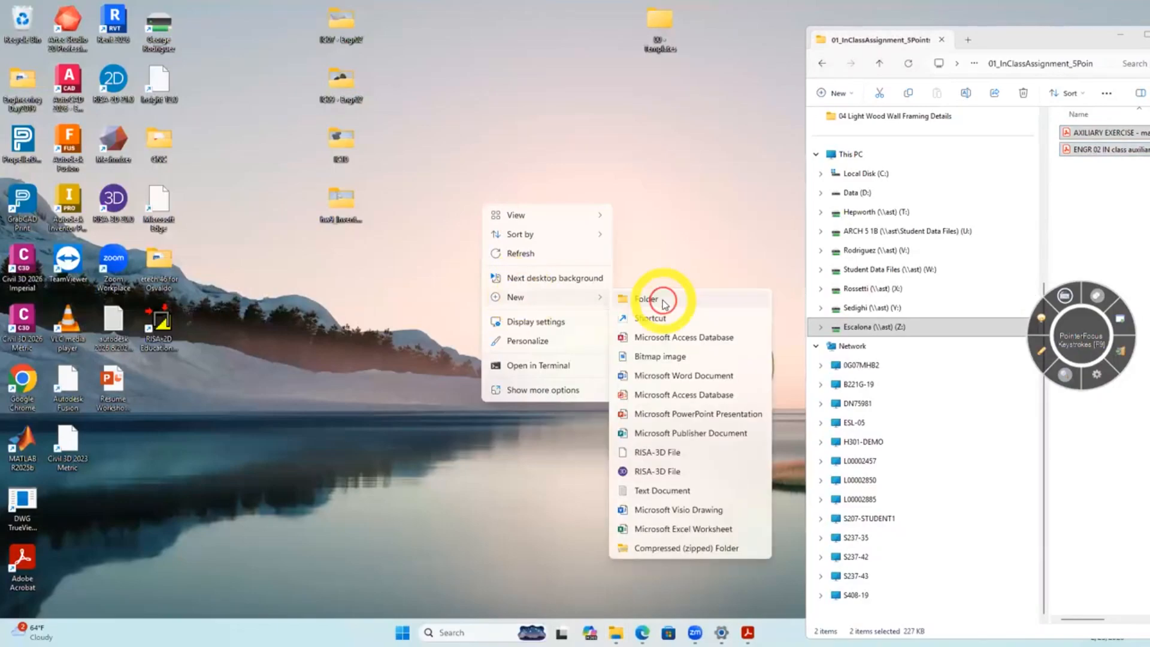
click(664, 299)
text(Engr)
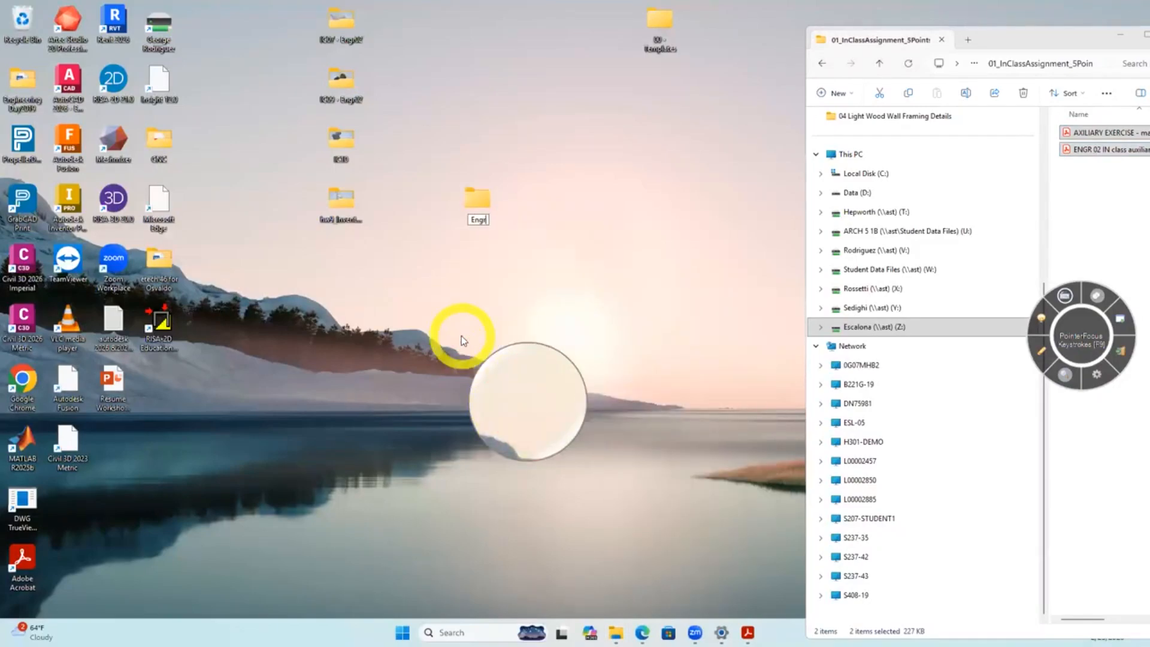
text(02_IC11)
key(Return)
Open the Engr02_IC11 folder and arrange its window side by side with the in-class assignment window, widening both.
click(482, 203)
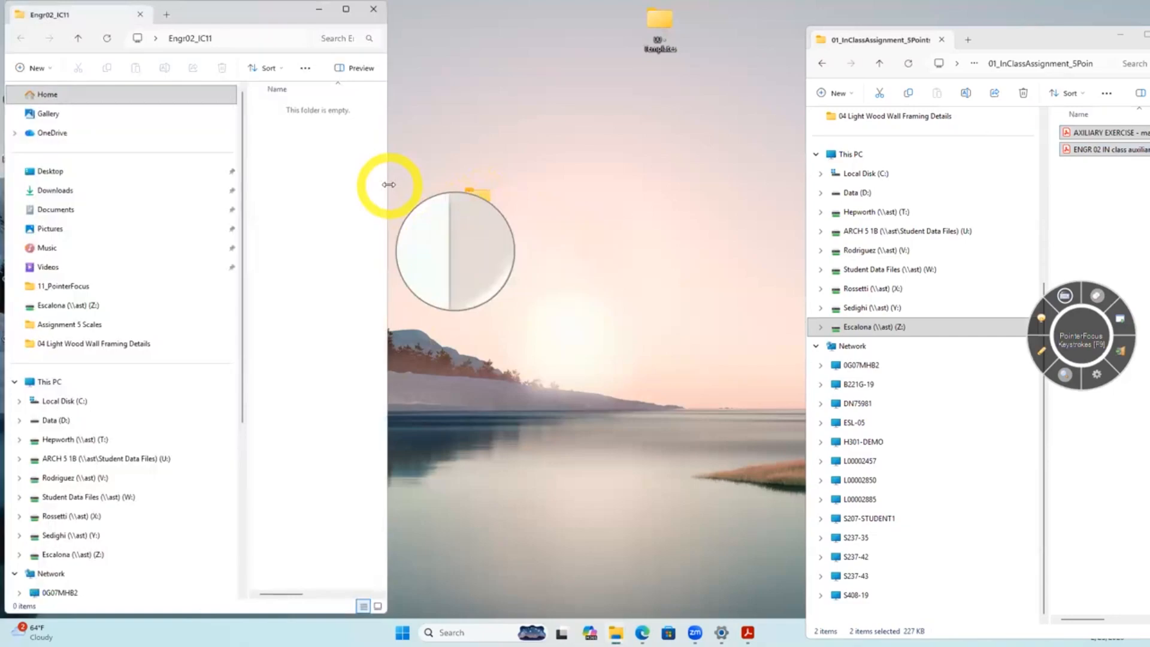
drag(387, 186, 629, 185)
click(999, 33)
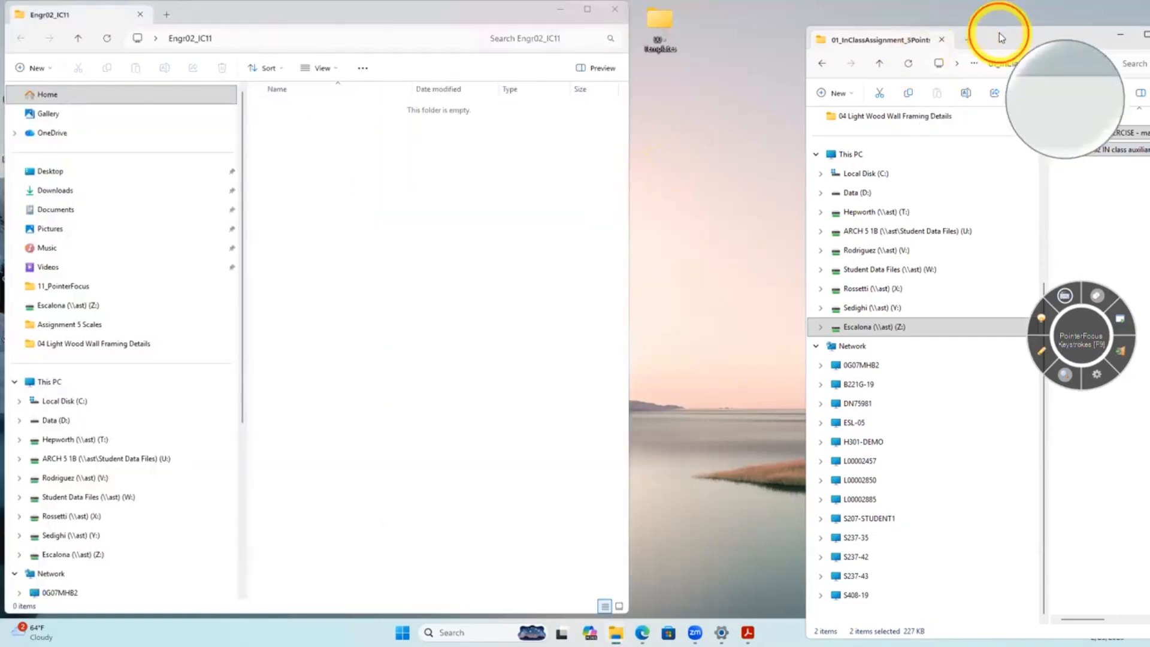
drag(1001, 37, 825, 16)
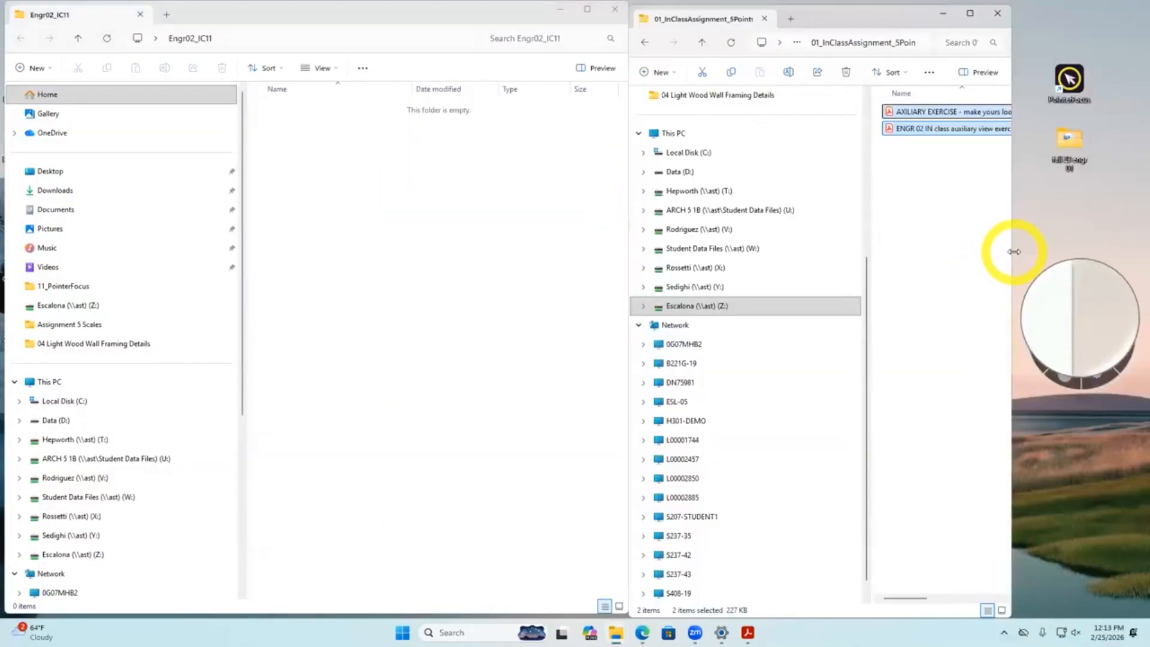
drag(1014, 251, 1145, 251)
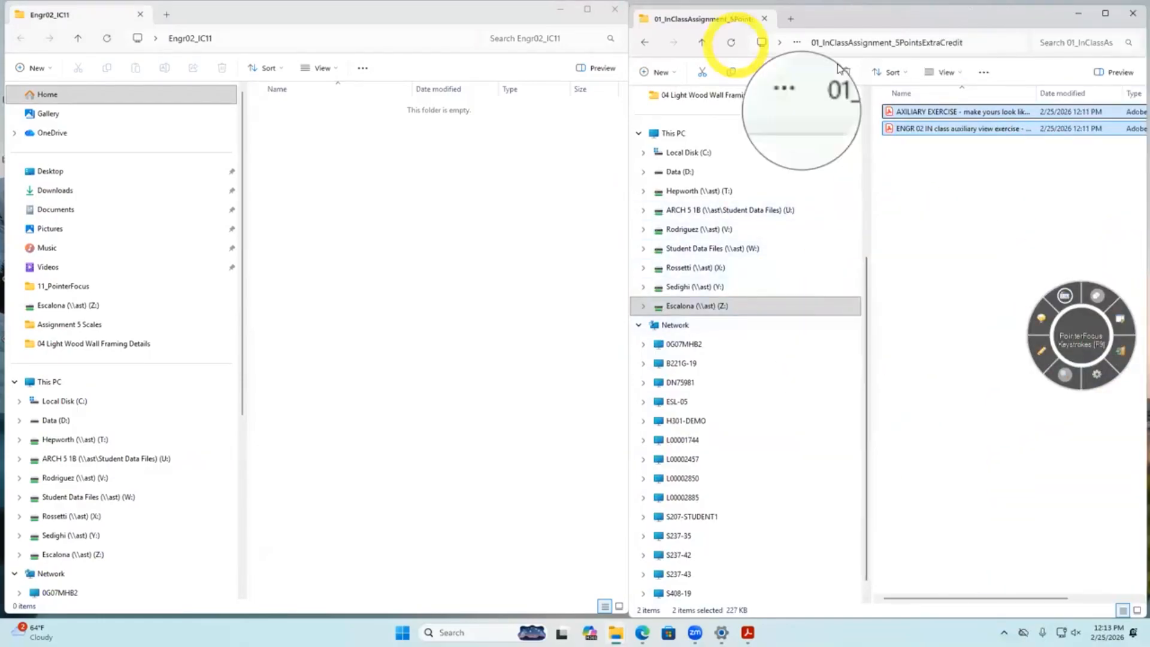
Go up from the in-class assignment folder to the Engr02 - EngrGraphics folder on drive Z.
click(702, 42)
click(702, 43)
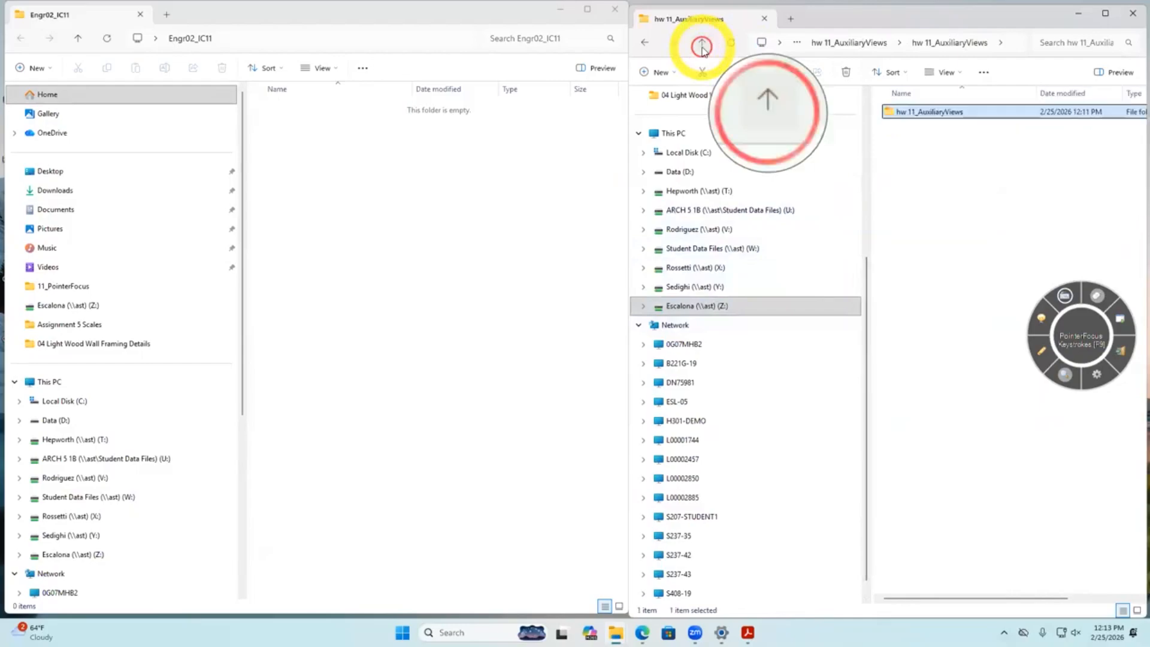
click(702, 43)
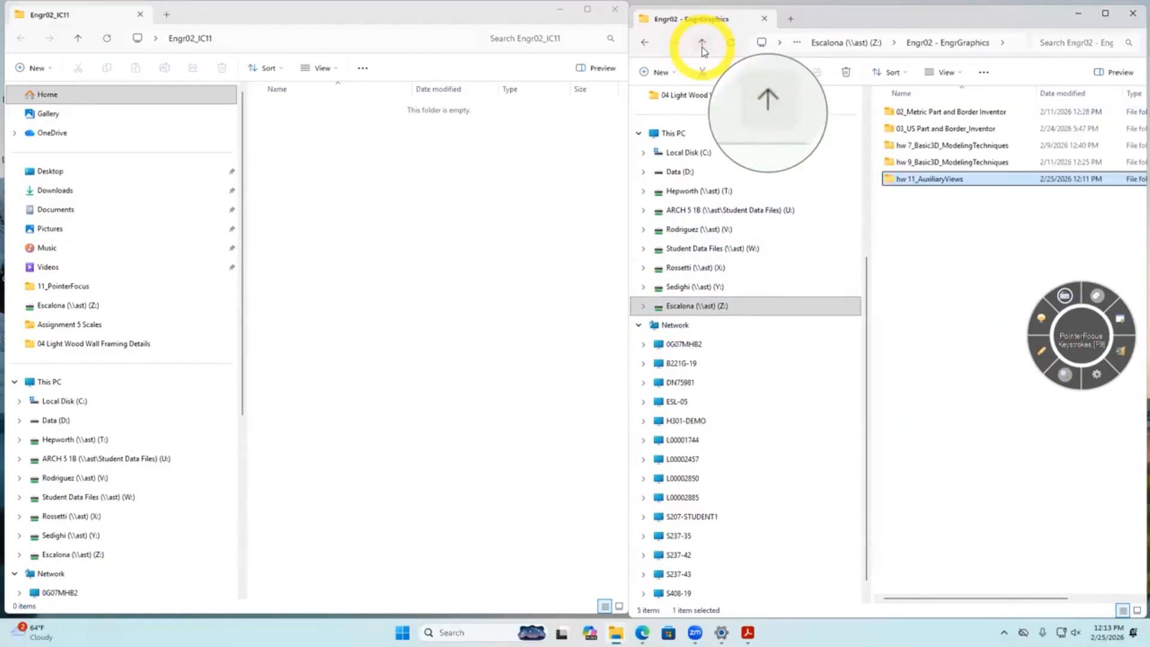
click(925, 227)
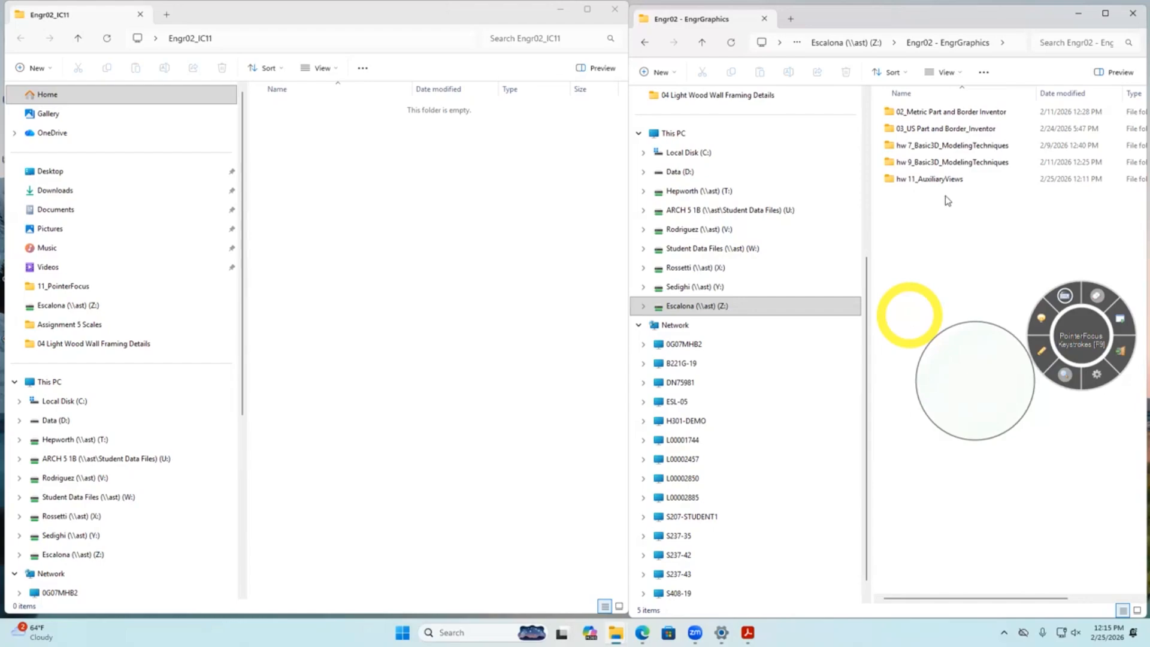
Check the templates in the 02_Metric Part and Border Inventor folder and return to Engr02 - EngrGraphics.
double_click(952, 112)
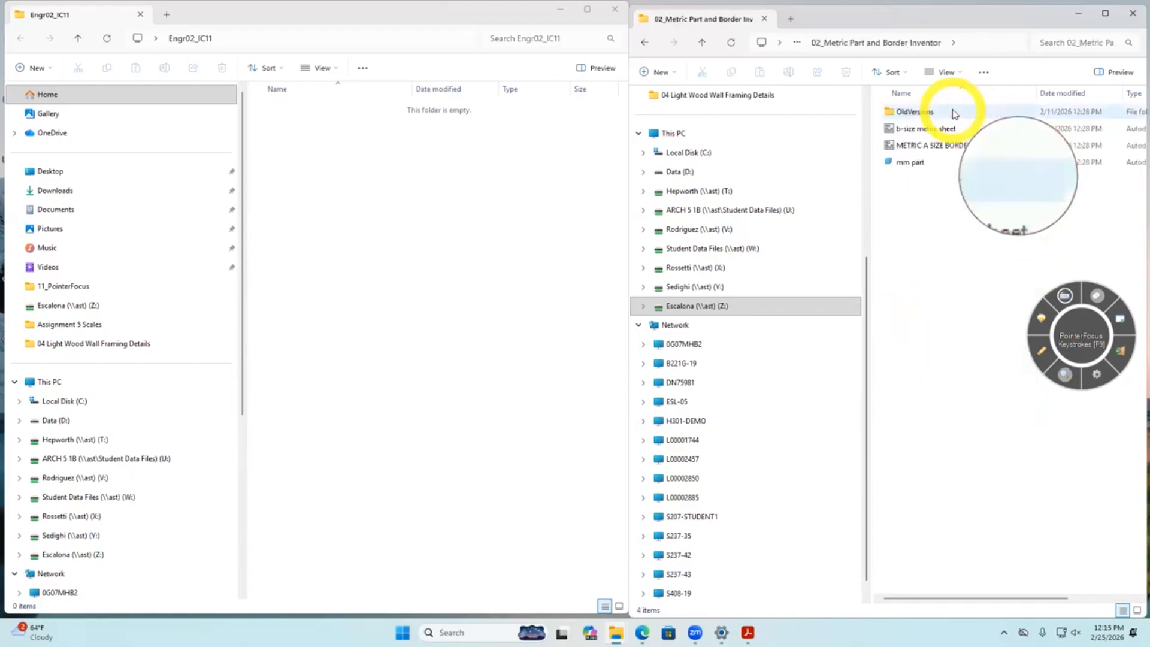
click(923, 131)
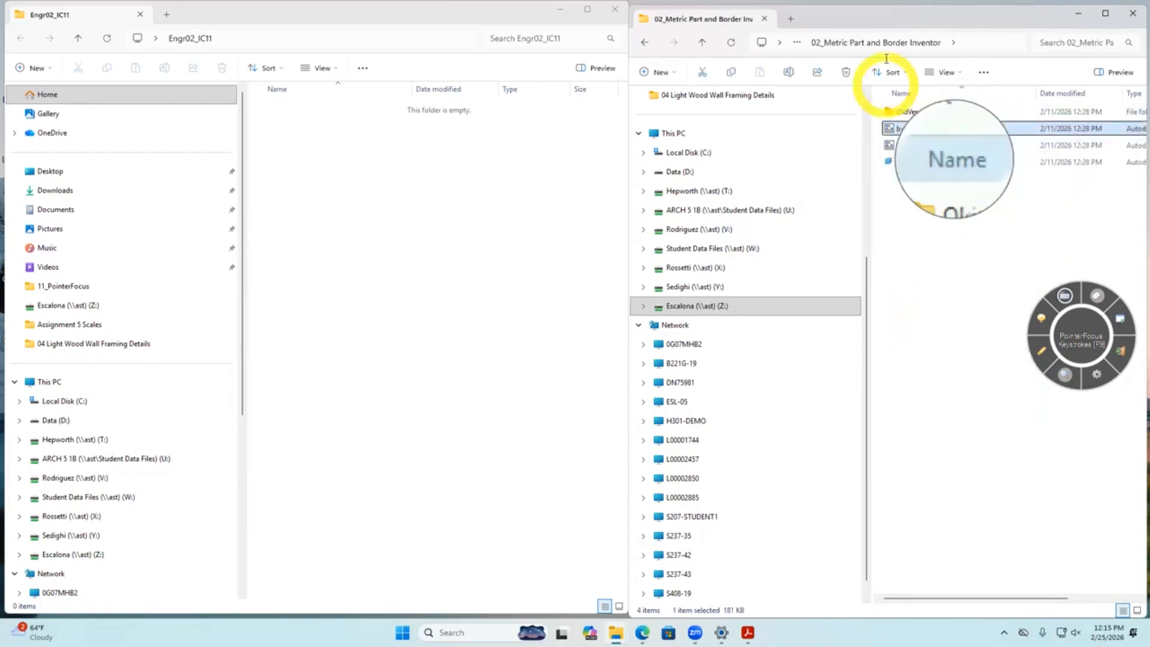
click(704, 43)
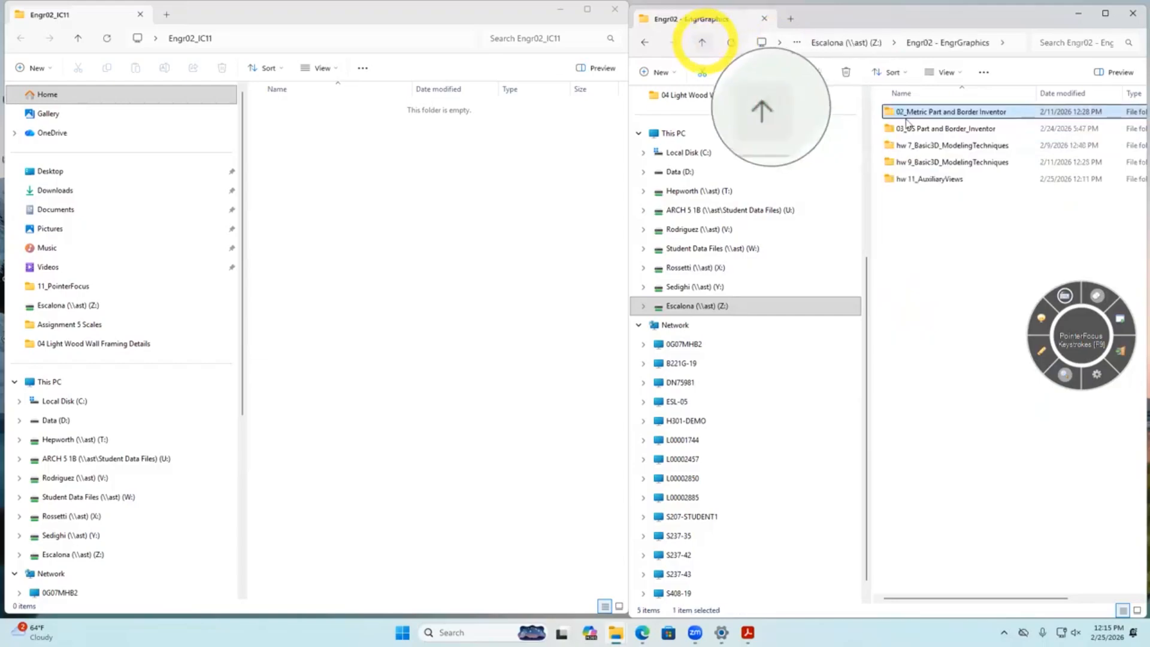
Copy inch part and NEW b-size sheet from 03_US Part and Border_Inventor into the Engr02_IC11 folder.
double_click(939, 129)
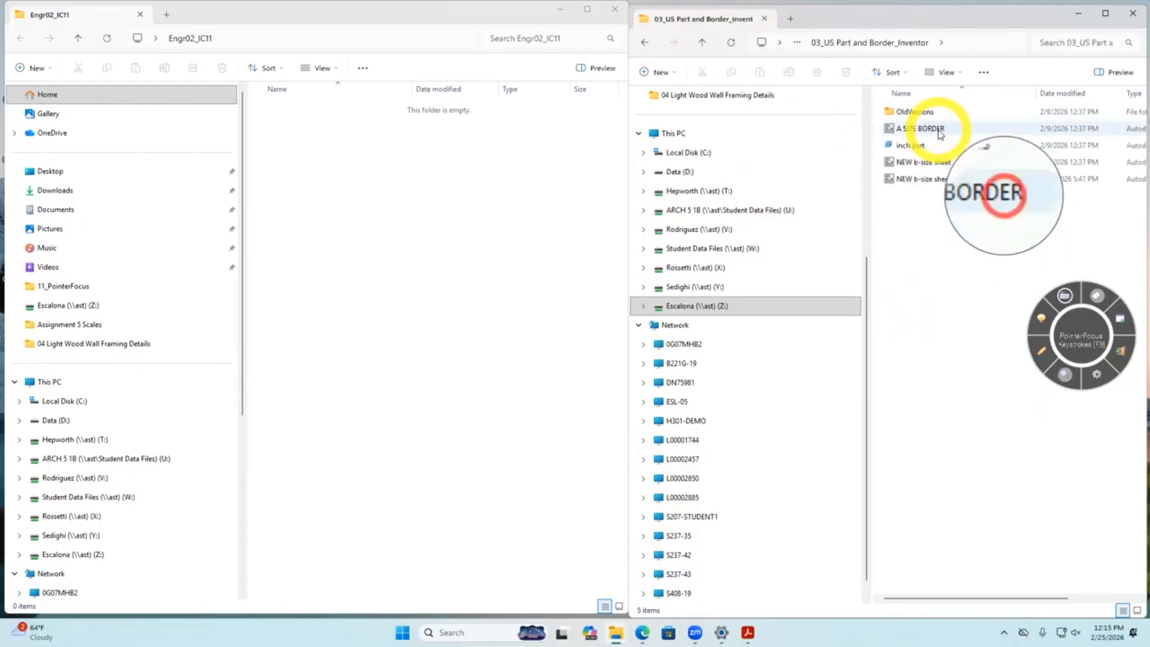
click(923, 145)
ctrl+click(925, 162)
right_click(933, 165)
click(990, 187)
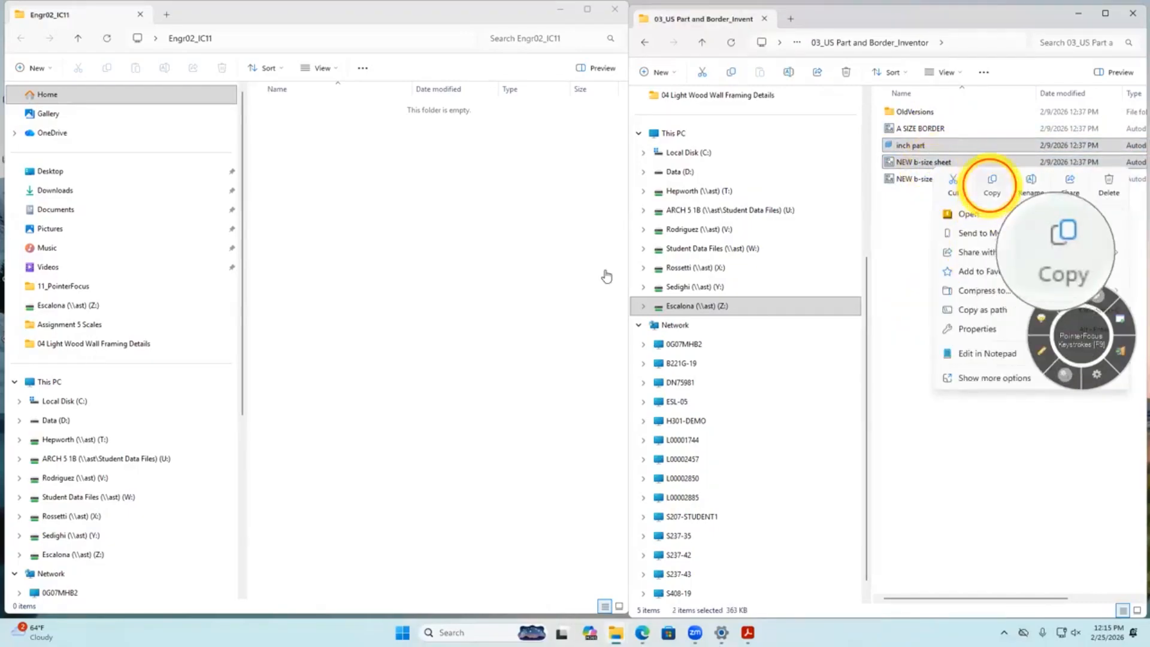
right_click(428, 249)
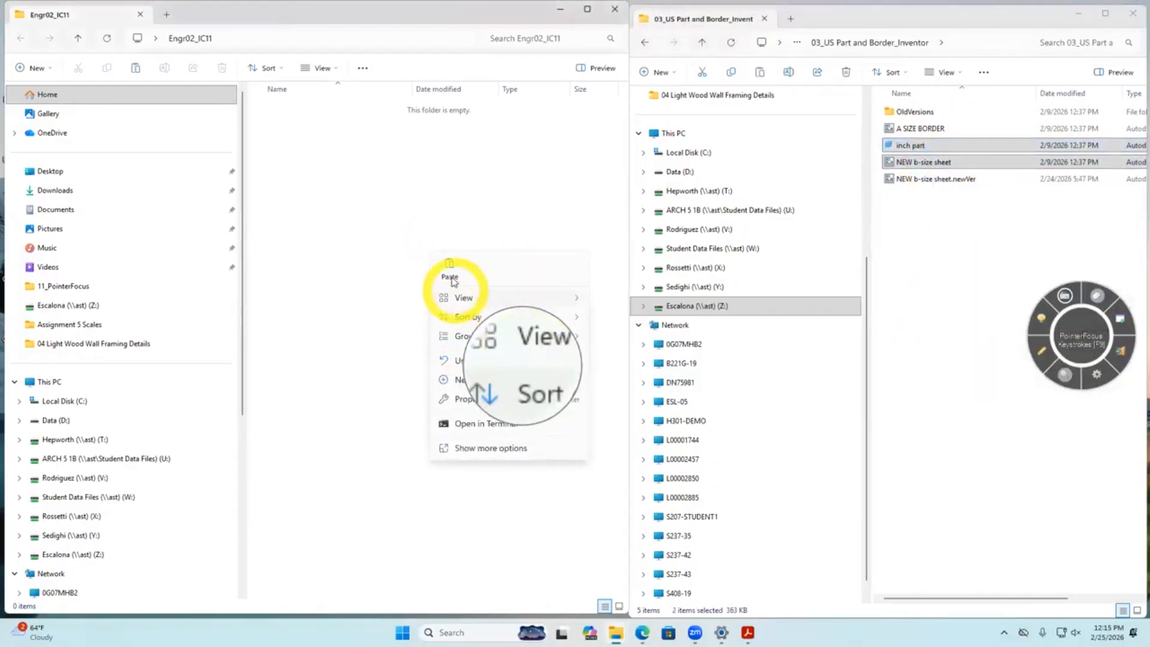
click(449, 268)
click(426, 232)
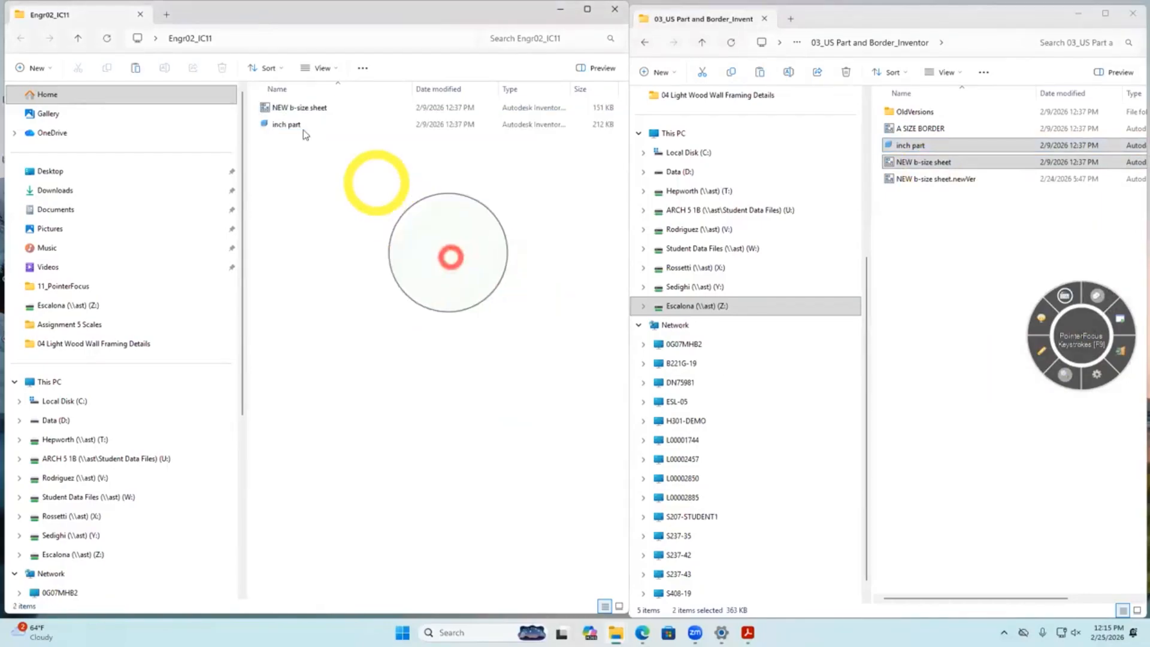
Rename the copied inch part file in Engr02_IC11 as IC11_Part.
right_click(297, 126)
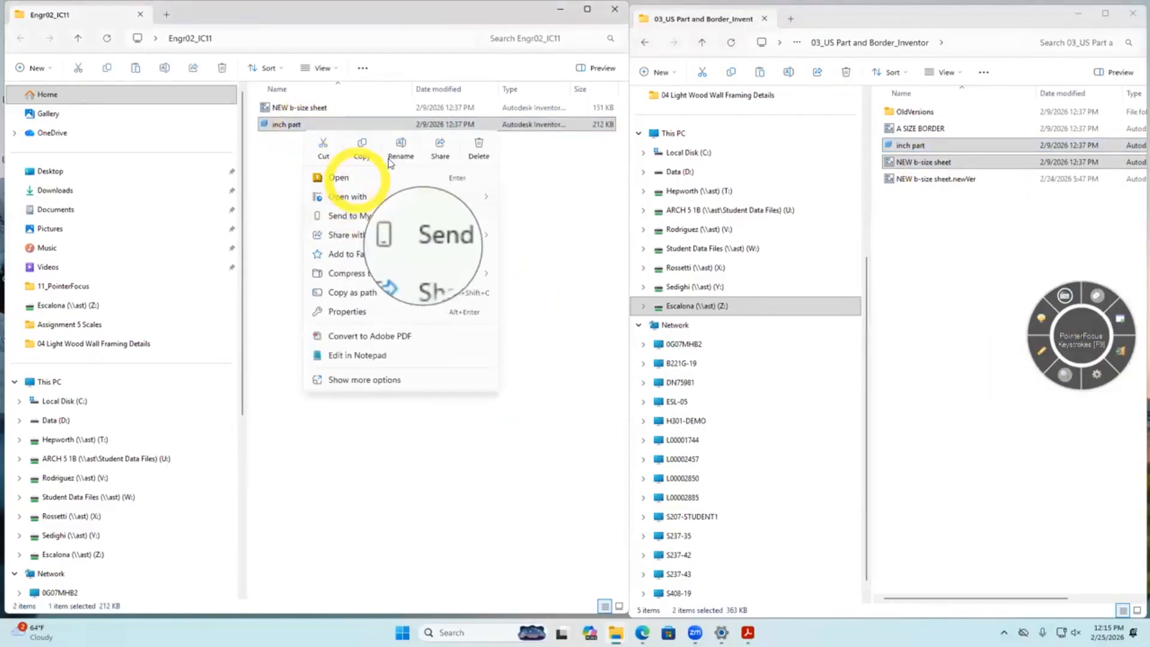
click(401, 146)
text(IC11)
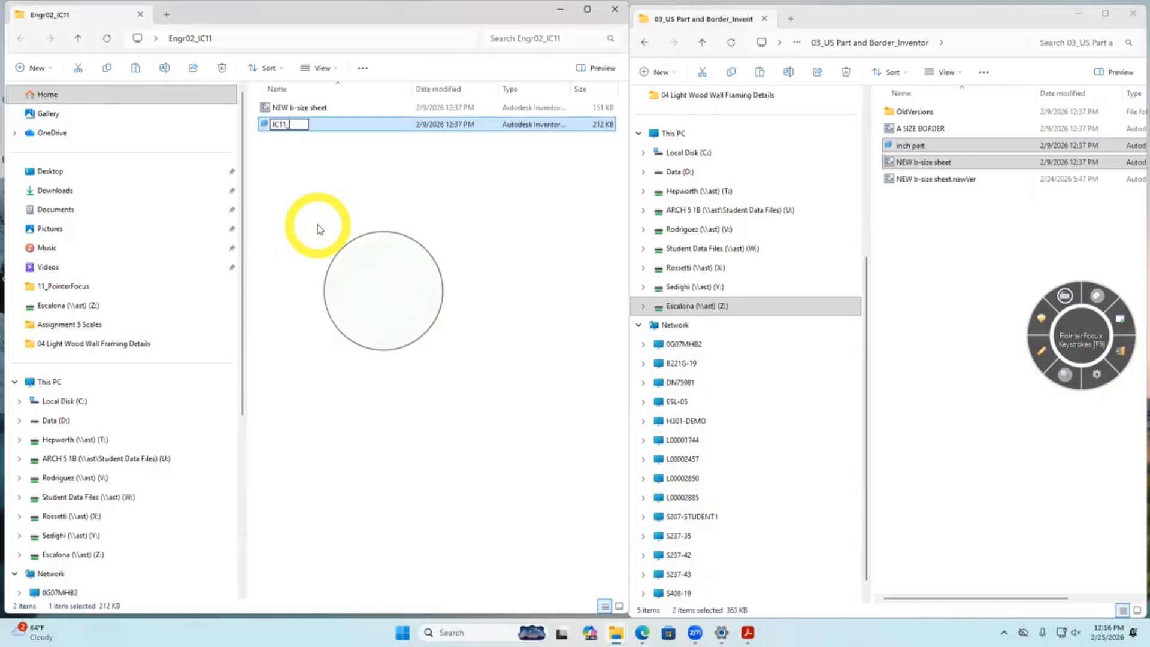
text(_Part)
key(Return)
click(319, 227)
Rename the copied NEW b-size sheet file in Engr02_IC11 as IC11_Dwg.
right_click(305, 110)
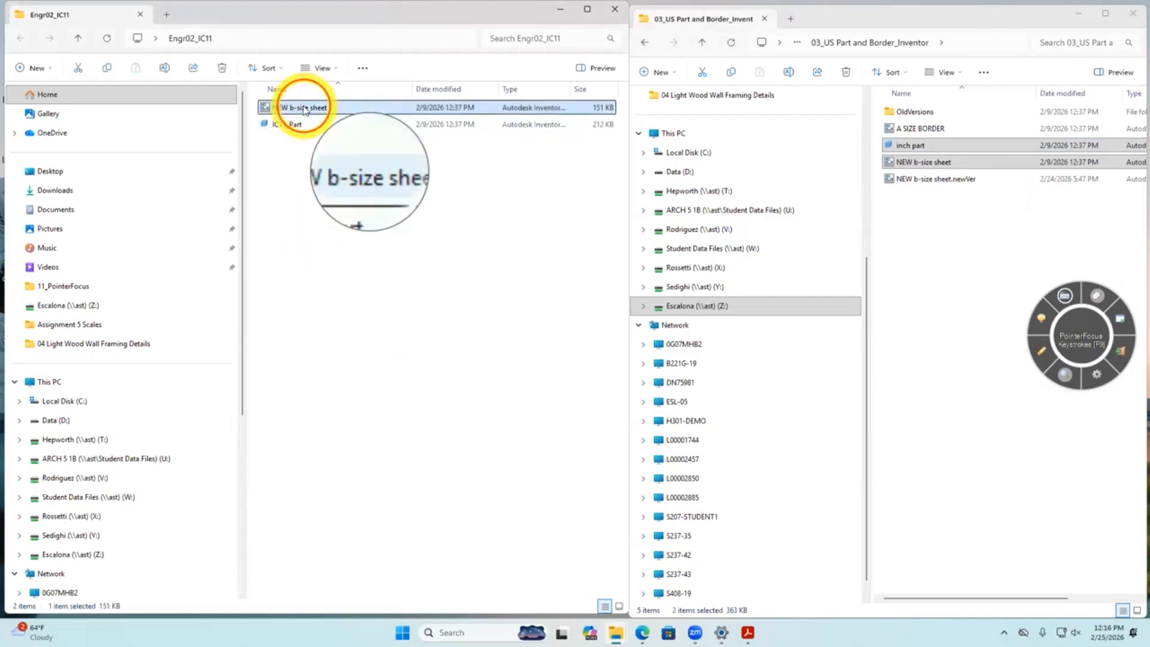
click(401, 122)
text(IC11_Dwg)
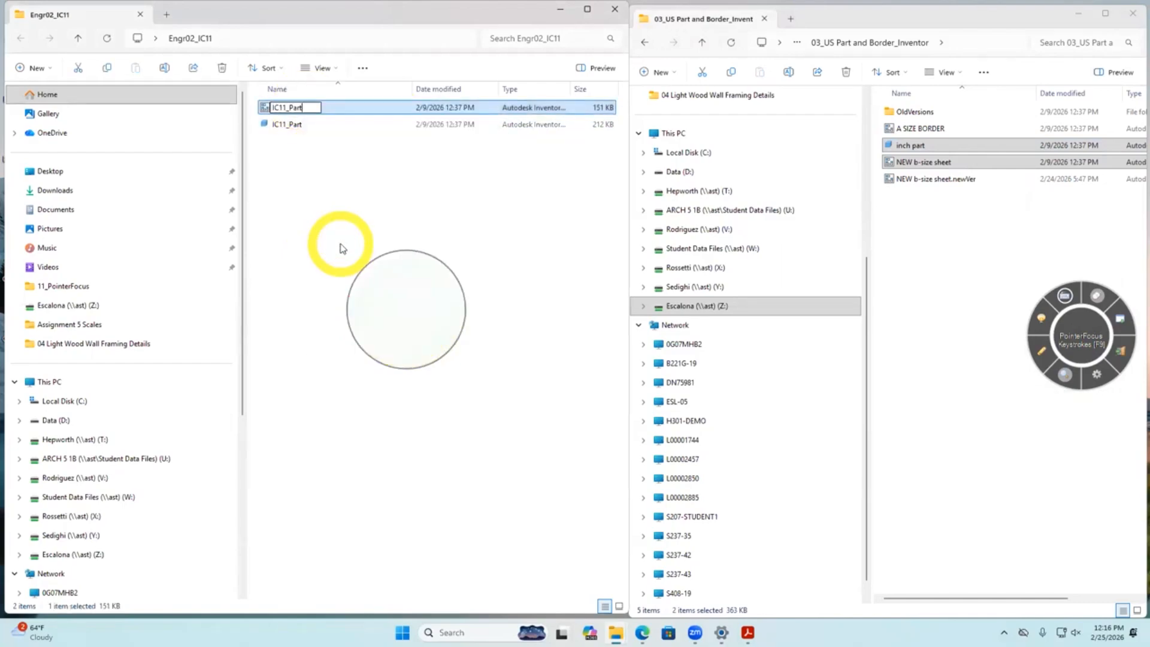
Open IC11_Dwg and IC11_Part together in Autodesk Inventor.
drag(371, 203, 305, 108)
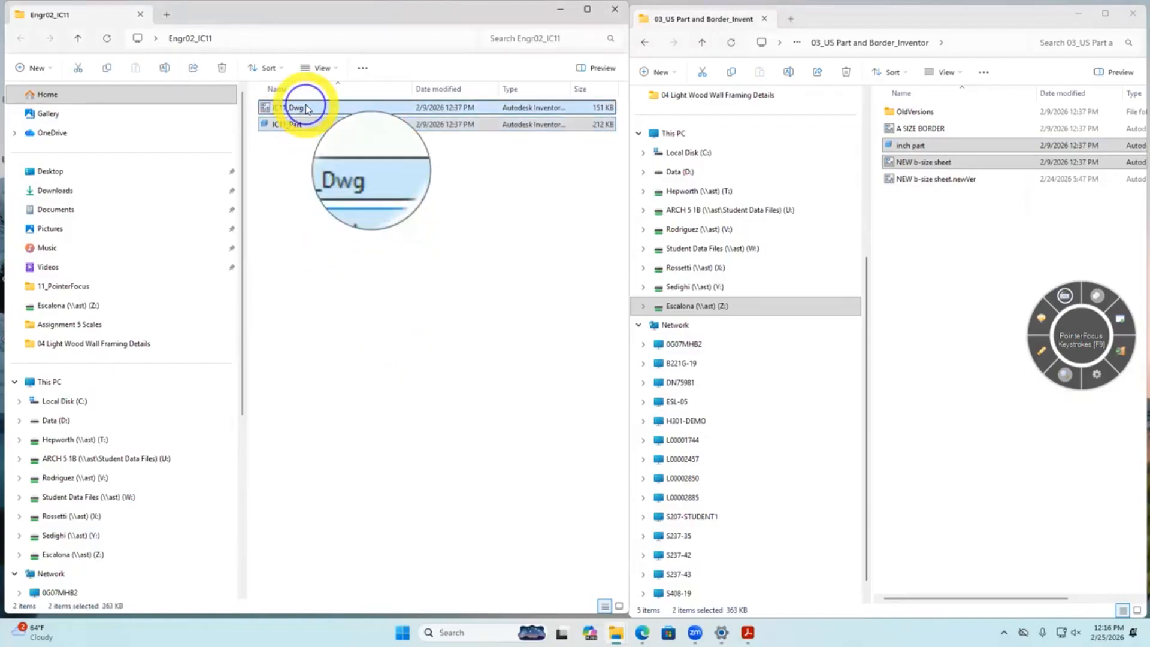
right_click(306, 108)
click(346, 148)
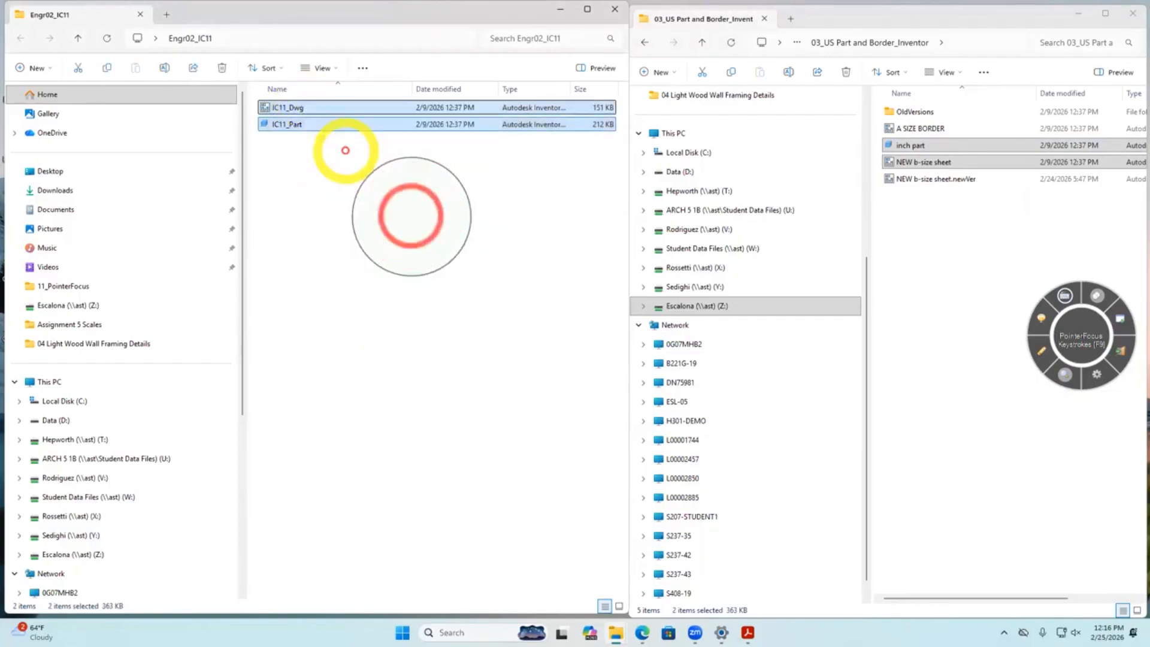
Switch to Adobe Acrobat and review the holder pivot exercise instructions and notes, then the example drawing.
click(748, 633)
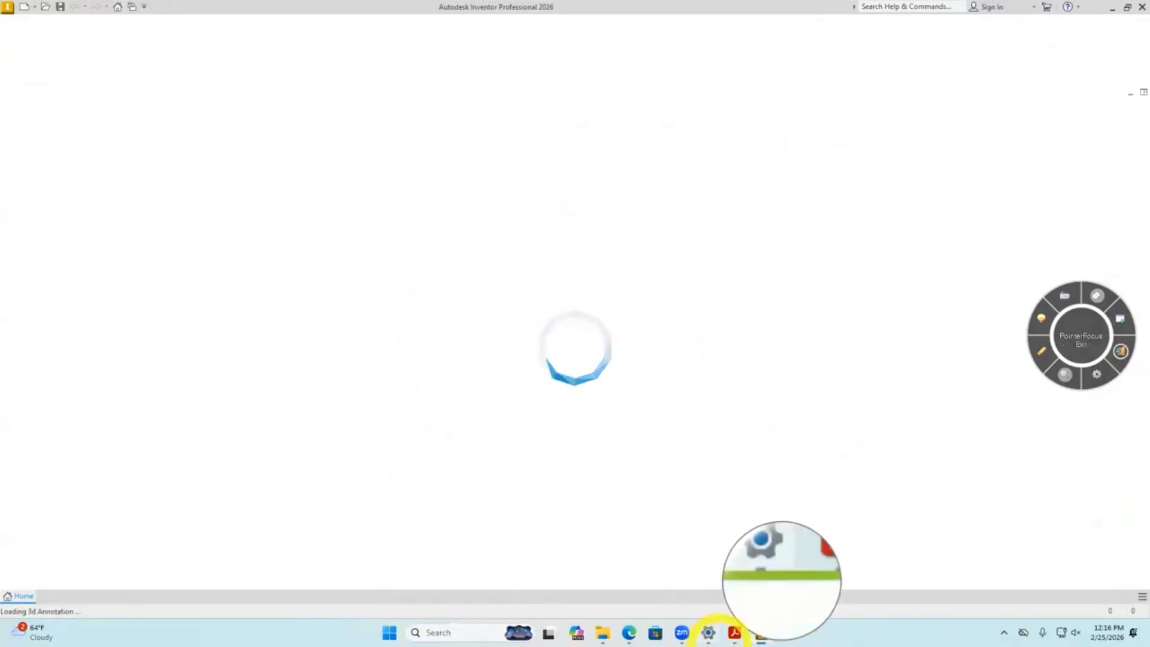
click(734, 633)
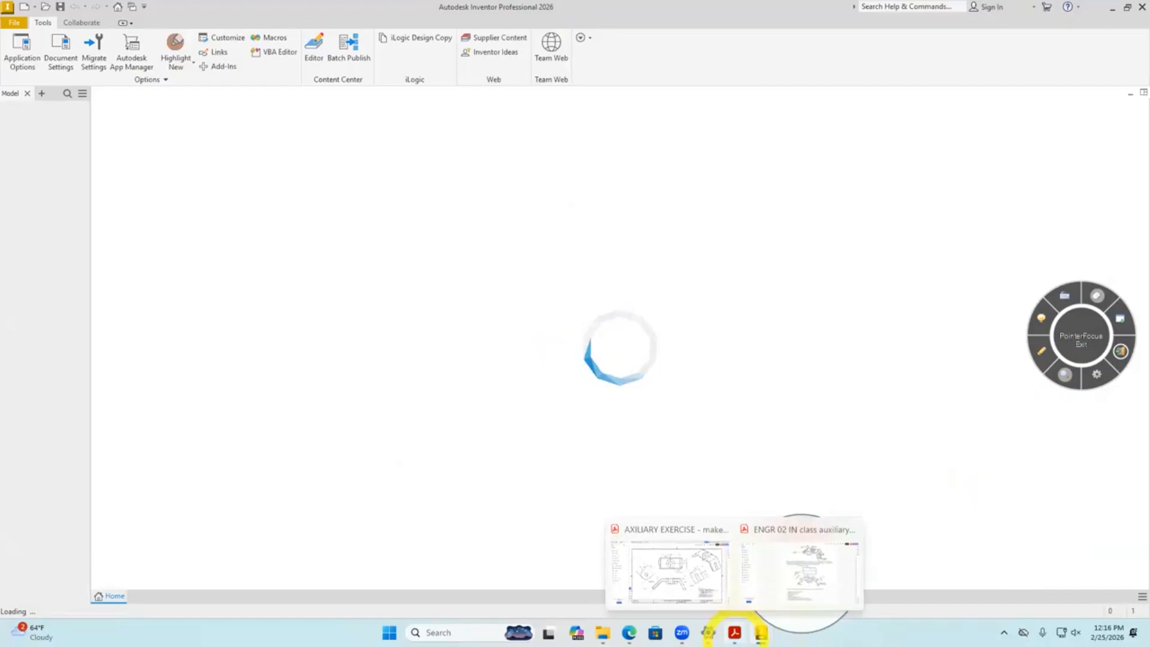
click(734, 632)
click(734, 632)
click(735, 632)
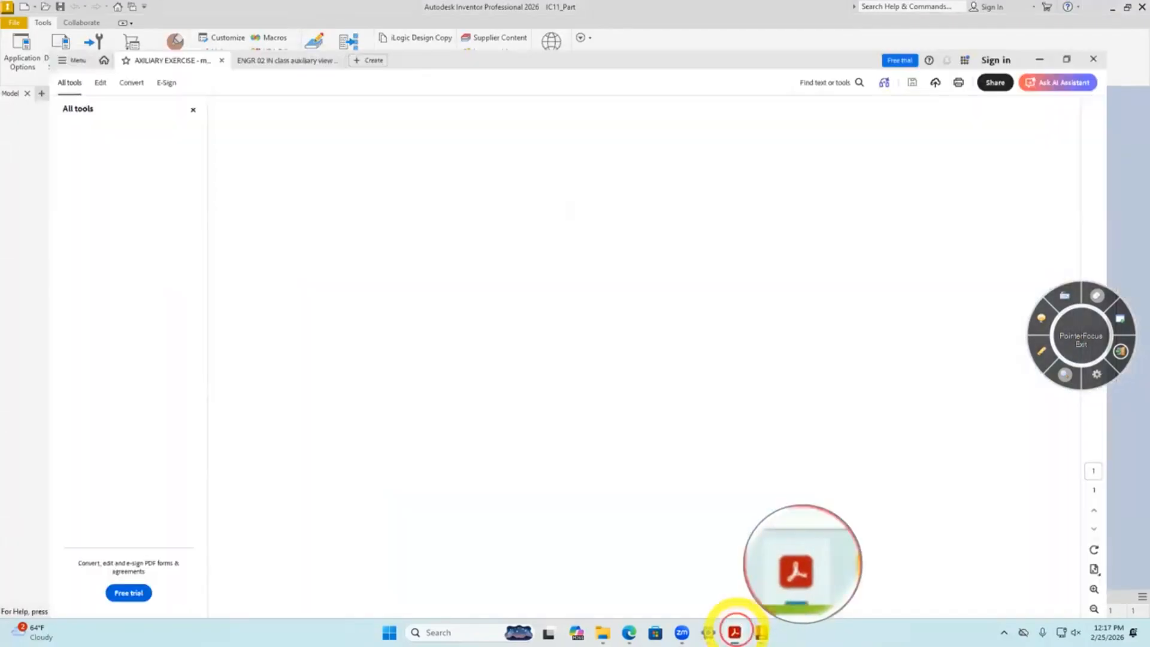
click(228, 12)
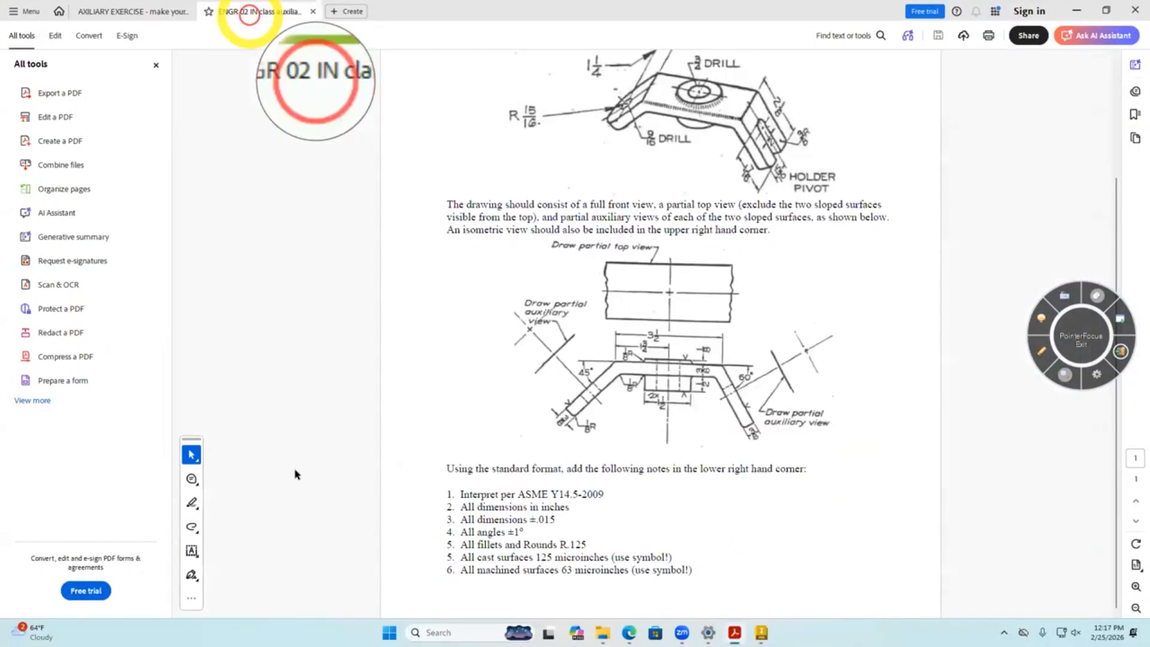
scroll(295, 470, up, 4)
scroll(295, 475, up, 2)
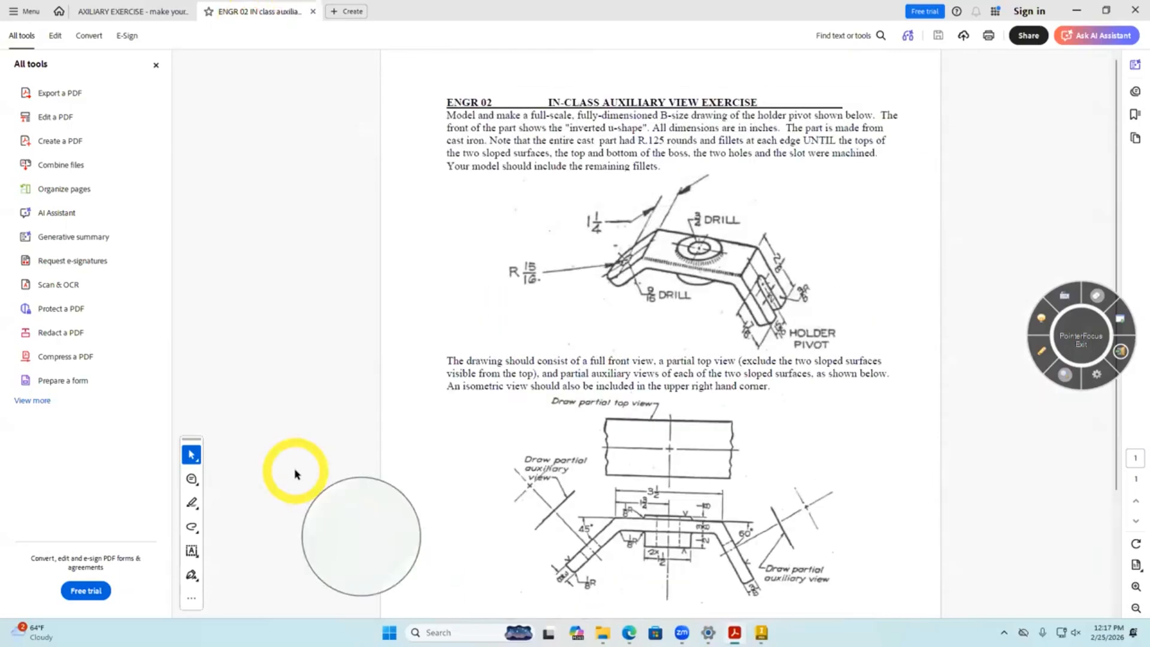
scroll(380, 390, down, 5)
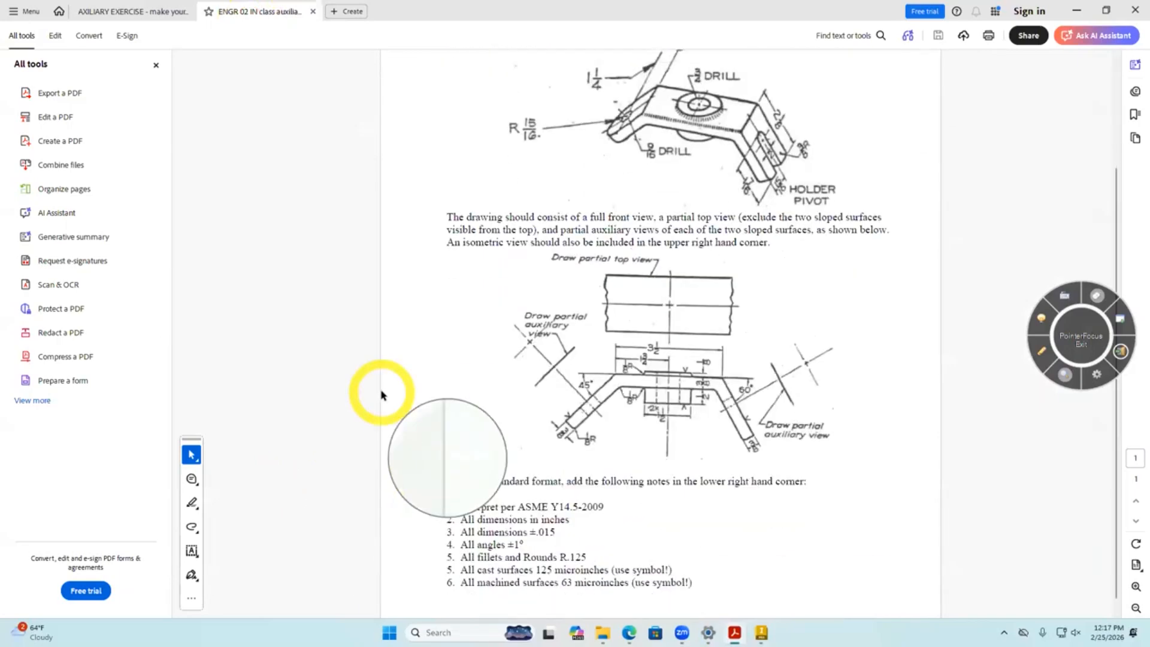
click(150, 11)
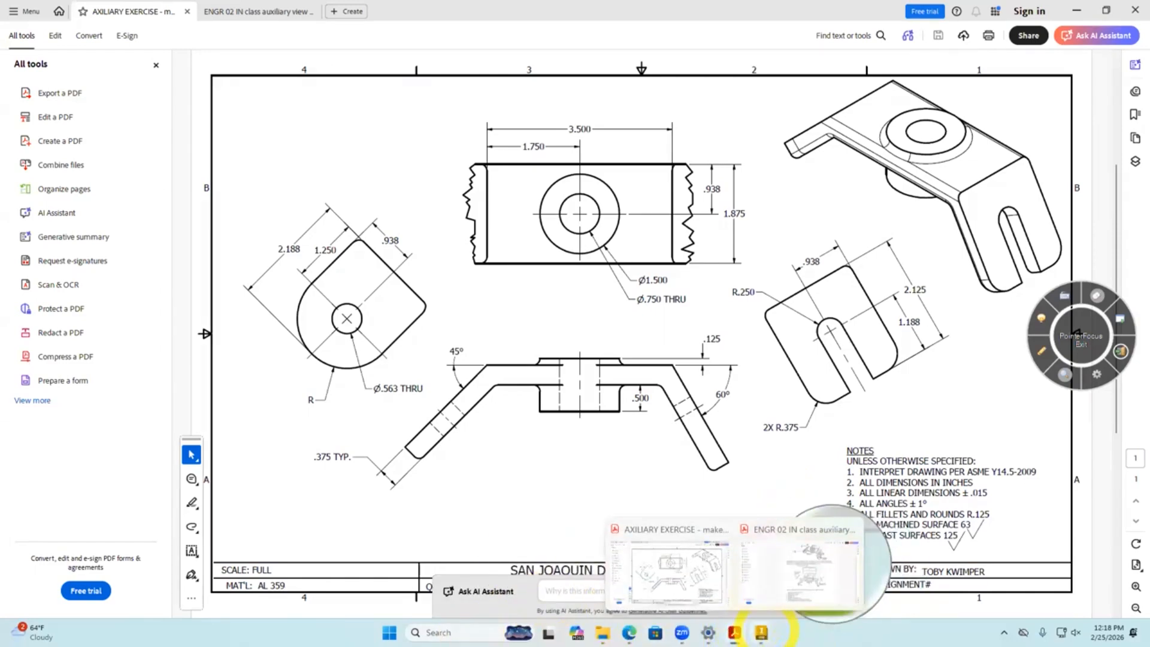
Switch to IC11_Part in Inventor and delete every feature from Revolution3 through the circular pattern, including consumed sketches and features.
mouse_move(761, 633)
click(800, 605)
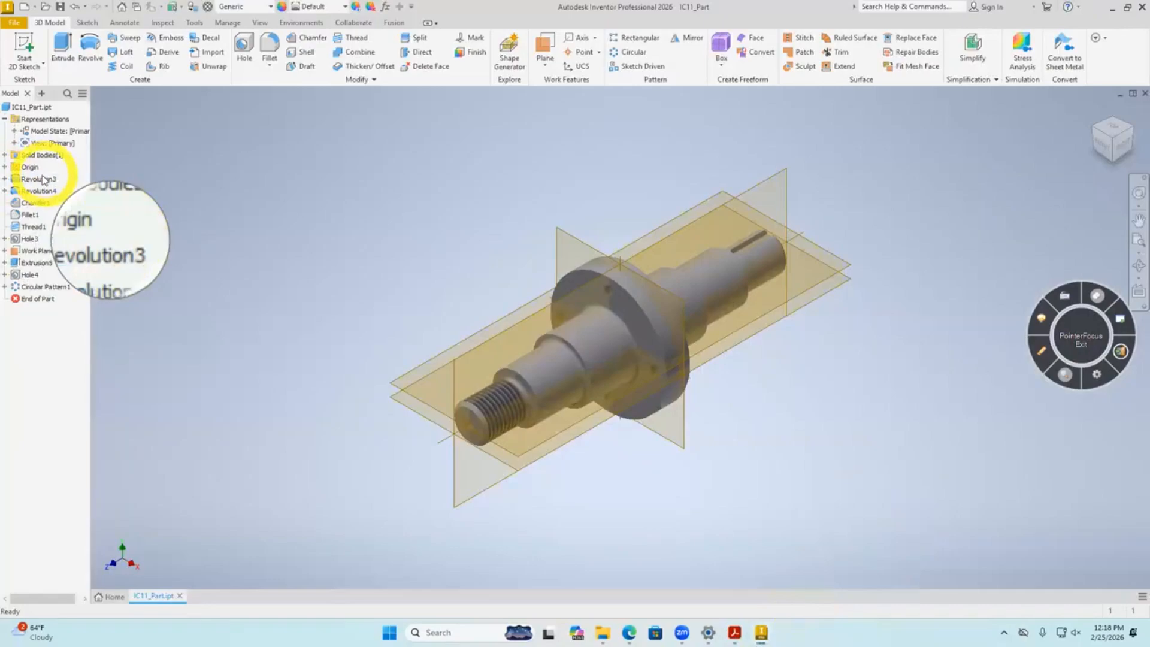
click(39, 178)
shift+click(36, 286)
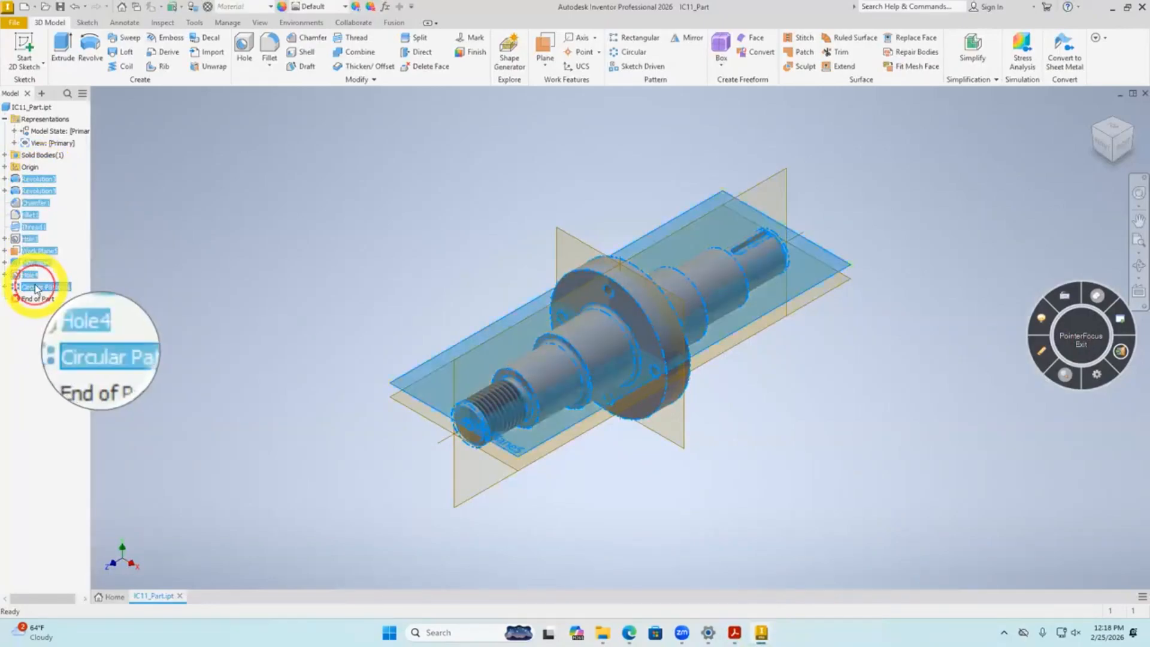
right_click(39, 286)
click(66, 318)
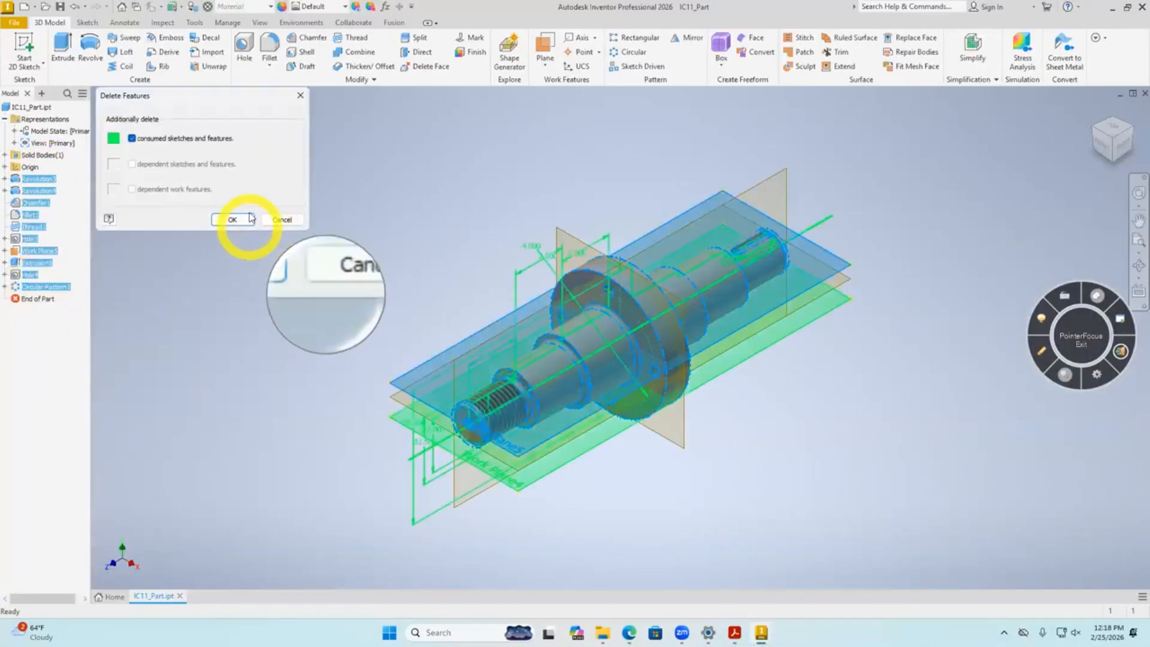
click(232, 219)
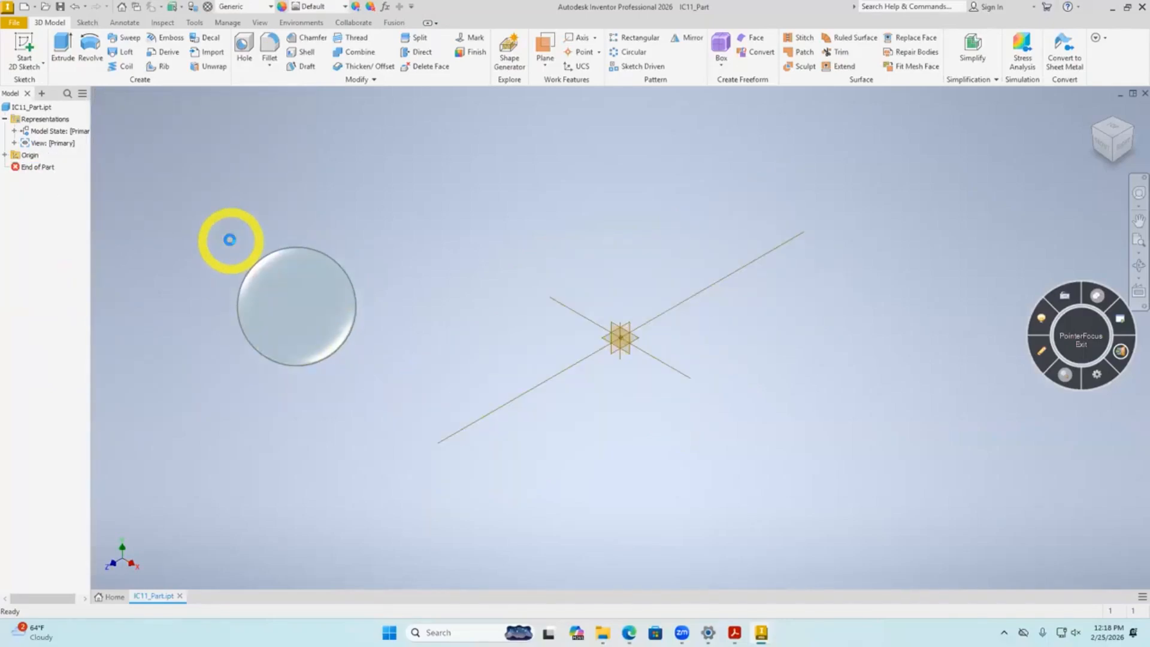
scroll(624, 336, up, 10)
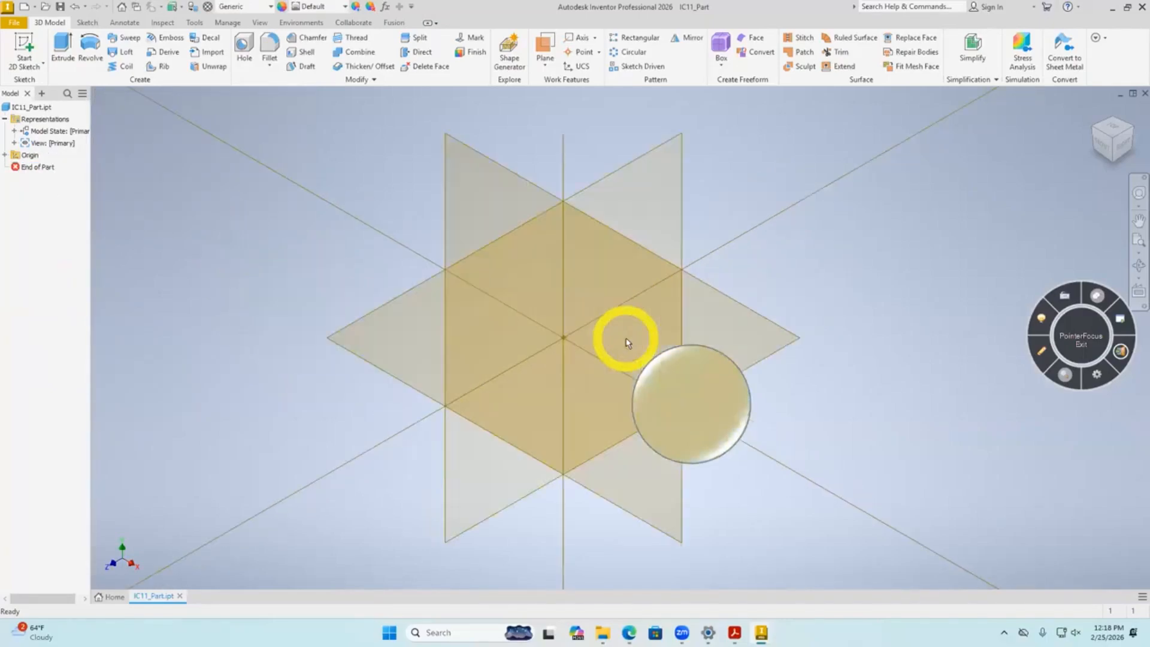
Switch to Adobe Acrobat and examine the bent profile in the drawing's front view, then return to IC11_Part in Inventor.
middle_drag(623, 373, 569, 438)
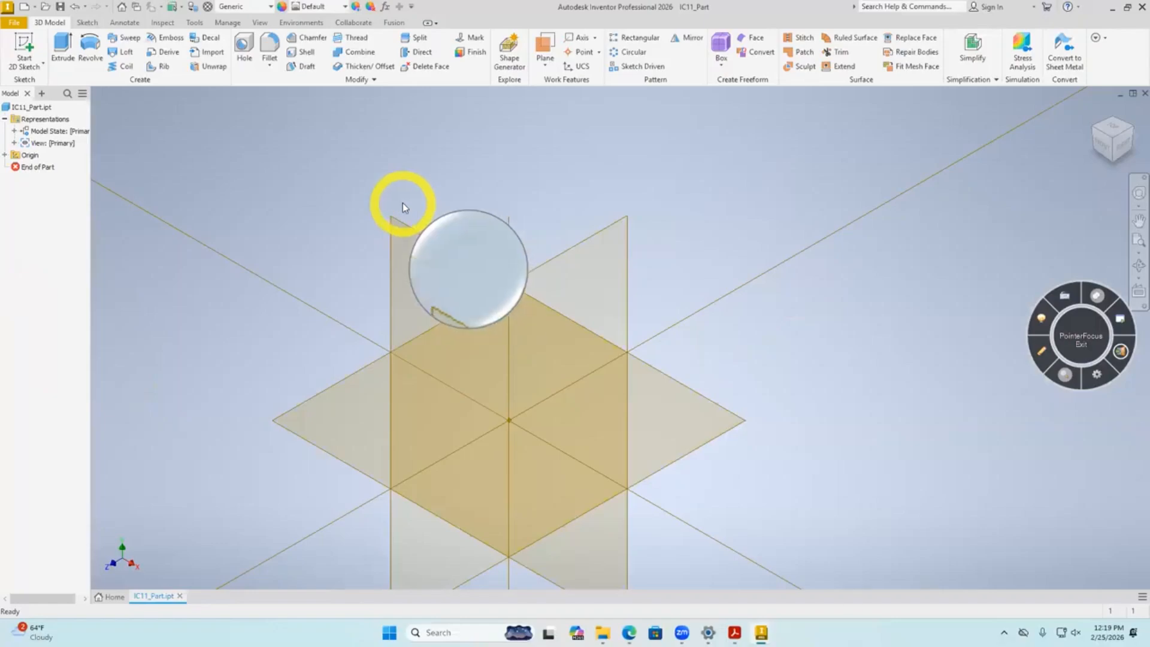
middle_drag(353, 275, 365, 256)
scroll(365, 256, down, 3)
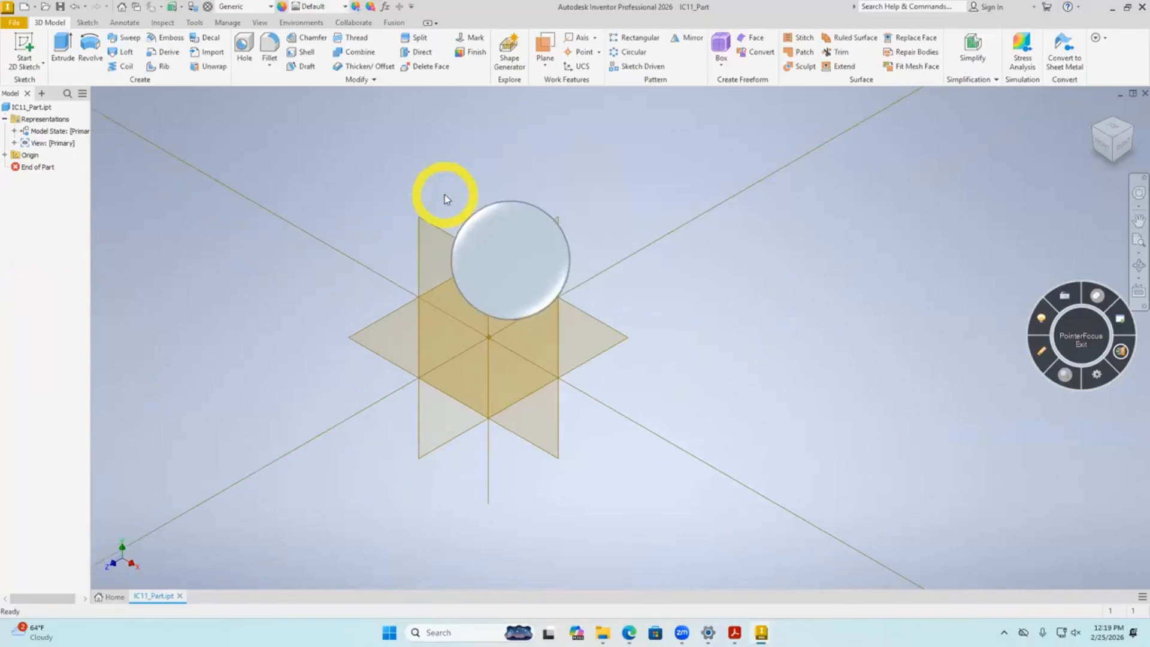
key(alt+Tab)
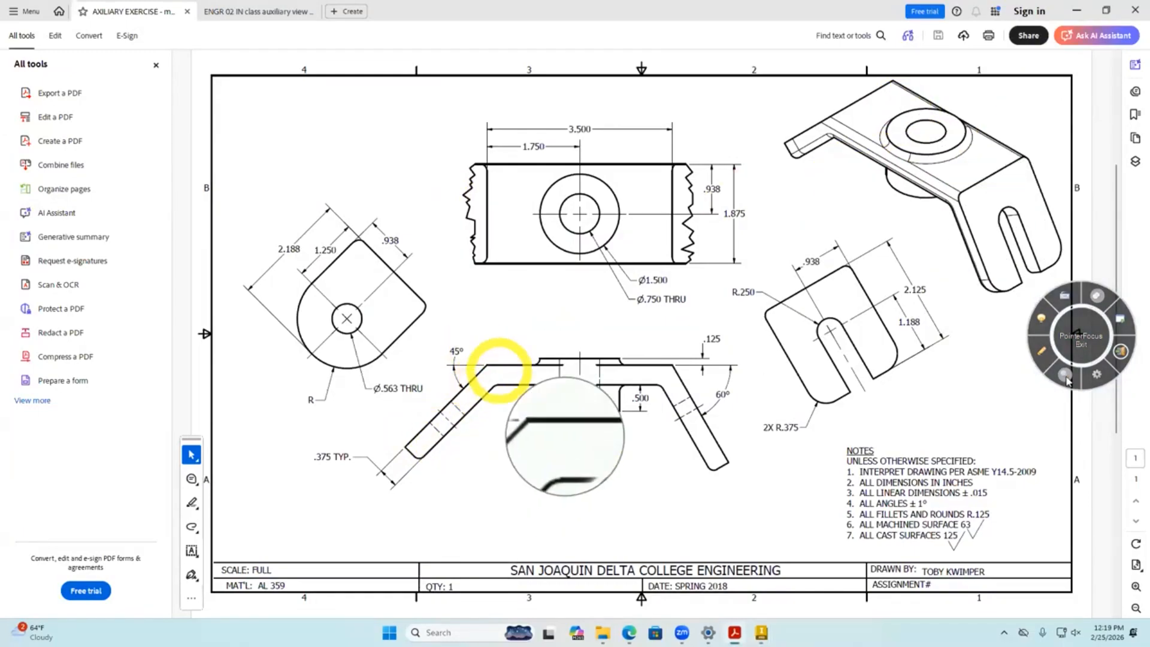
click(1041, 352)
mouse_move(433, 473)
mouse_down()
mouse_move(416, 441)
mouse_move(478, 362)
mouse_move(674, 362)
mouse_move(705, 455)
mouse_up()
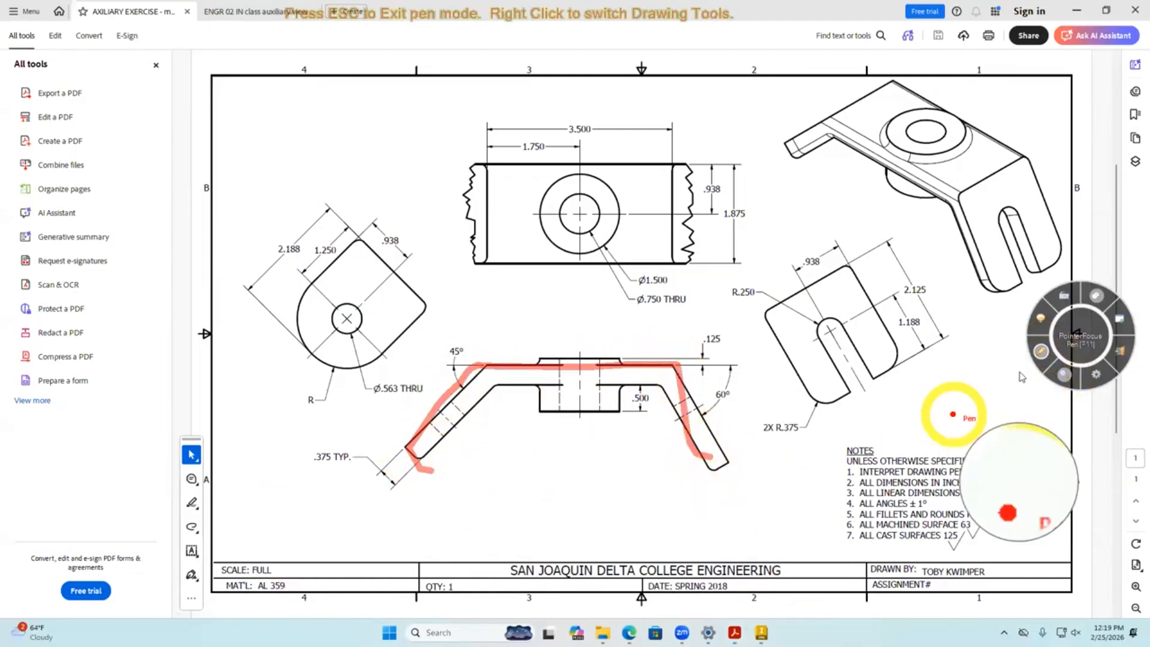
click(1041, 351)
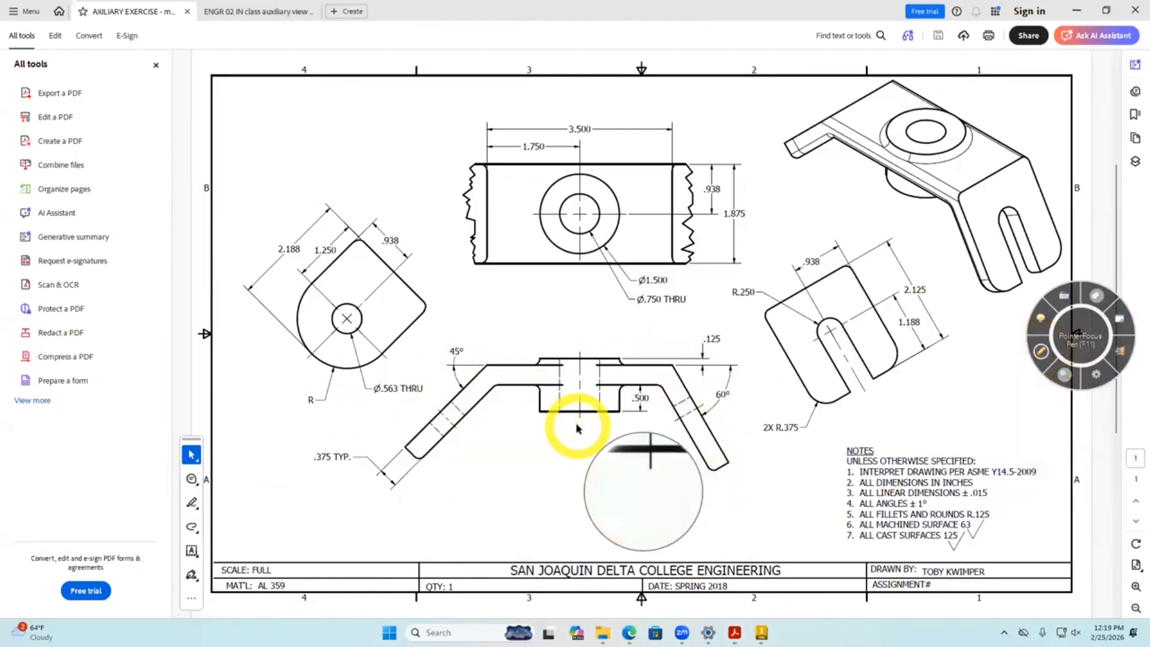
mouse_move(760, 632)
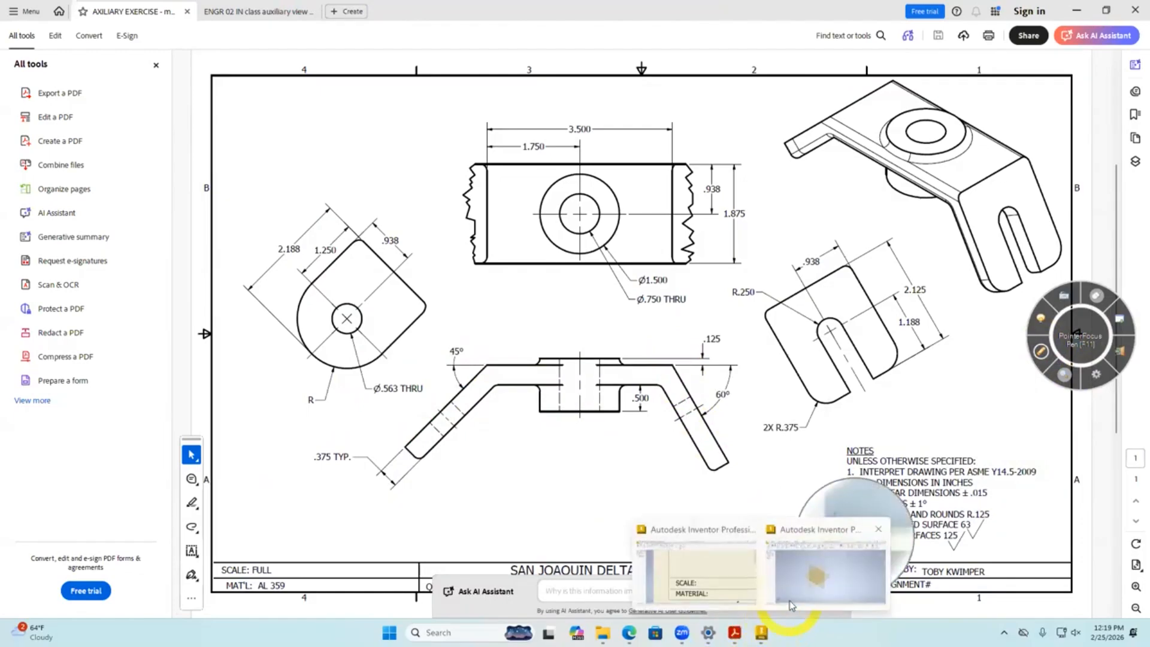
click(792, 605)
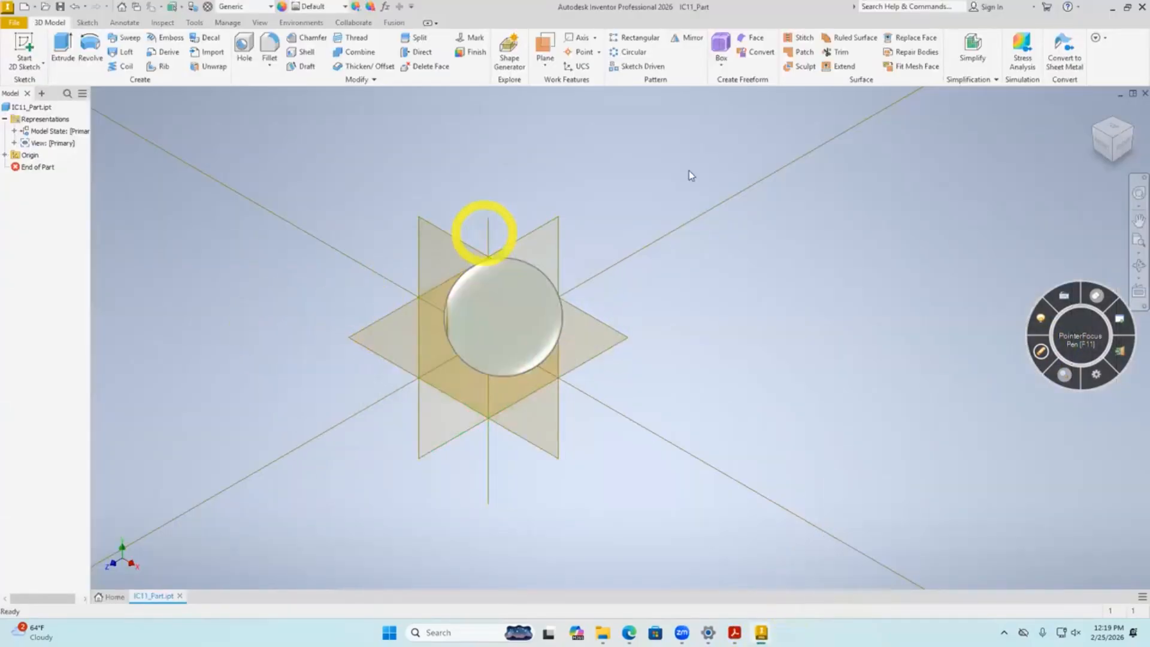
Start a new 2D sketch on the front (XY) origin plane, working from the home view.
click(1095, 110)
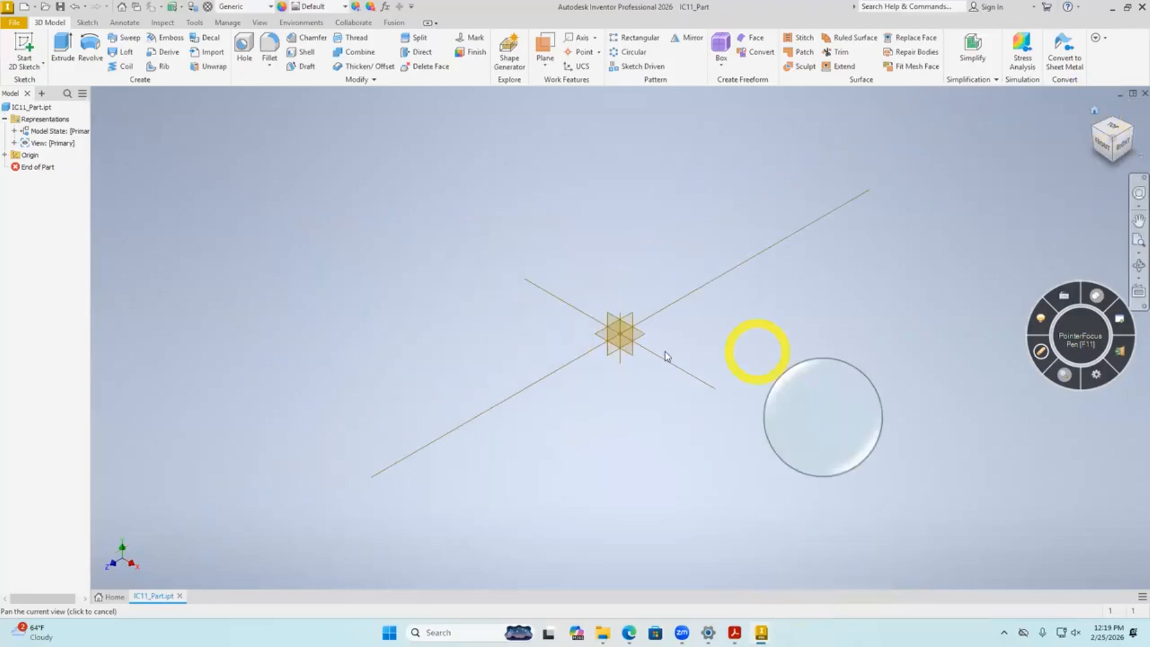
scroll(665, 352, up, 4)
right_click(488, 229)
click(503, 268)
Sketch the bracket profile with connected lines: top edge about 1.585 in long, two downward-angled legs and inner edges, leaving the left leg's end open.
right_click(445, 280)
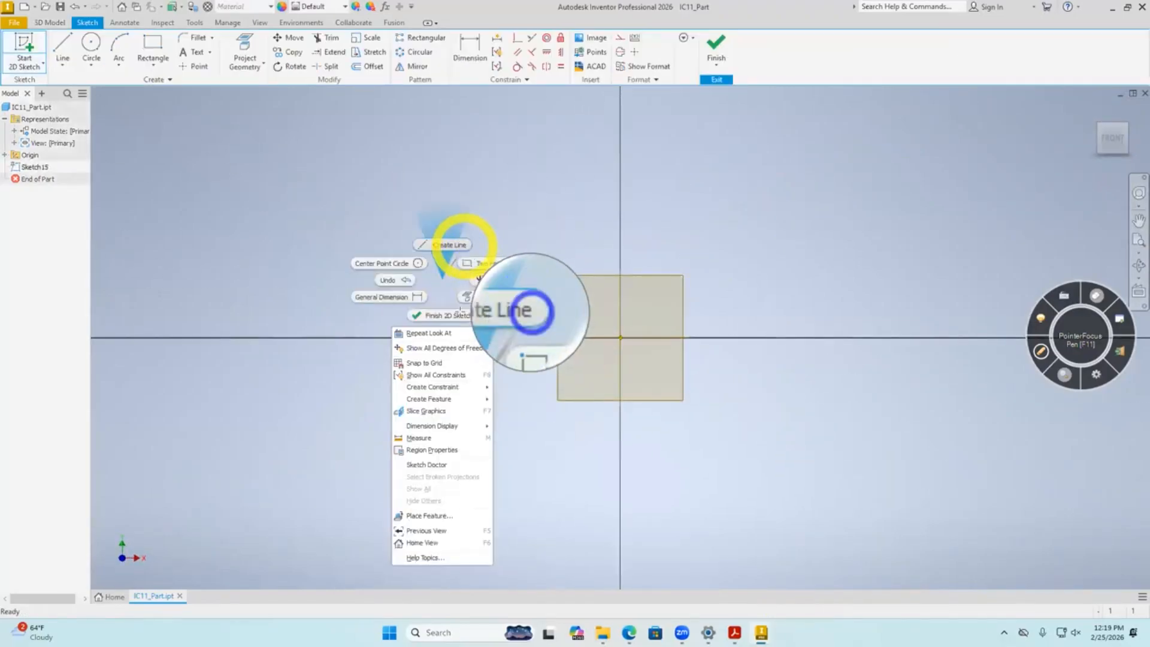
click(456, 245)
click(406, 380)
click(472, 302)
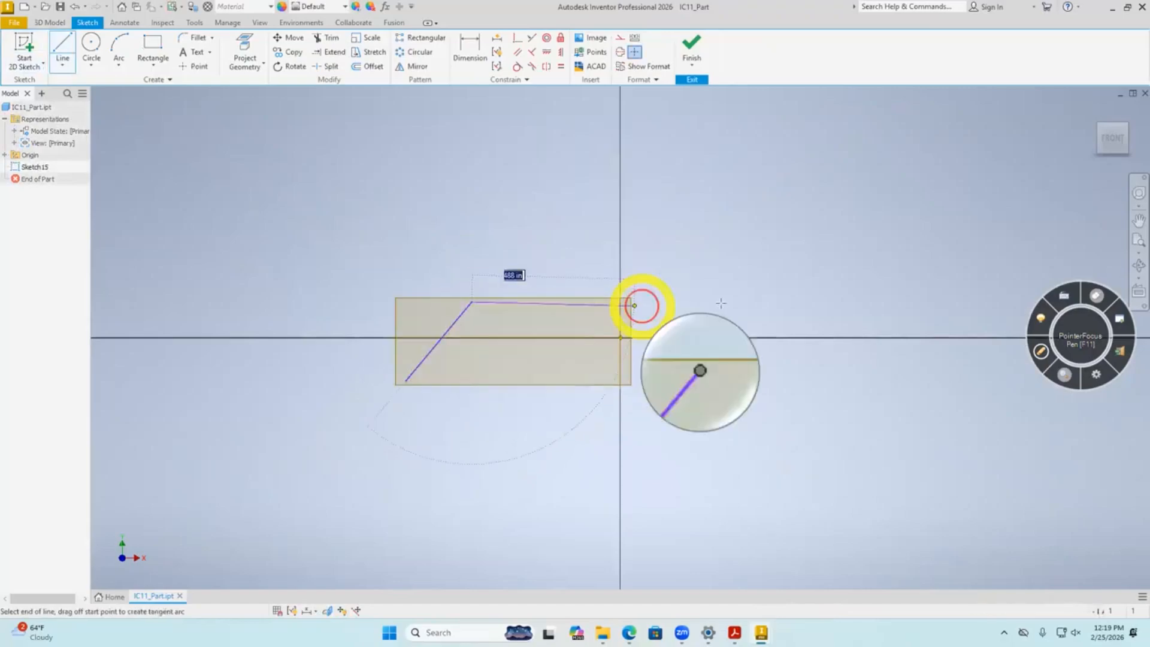
click(723, 302)
click(804, 384)
click(785, 404)
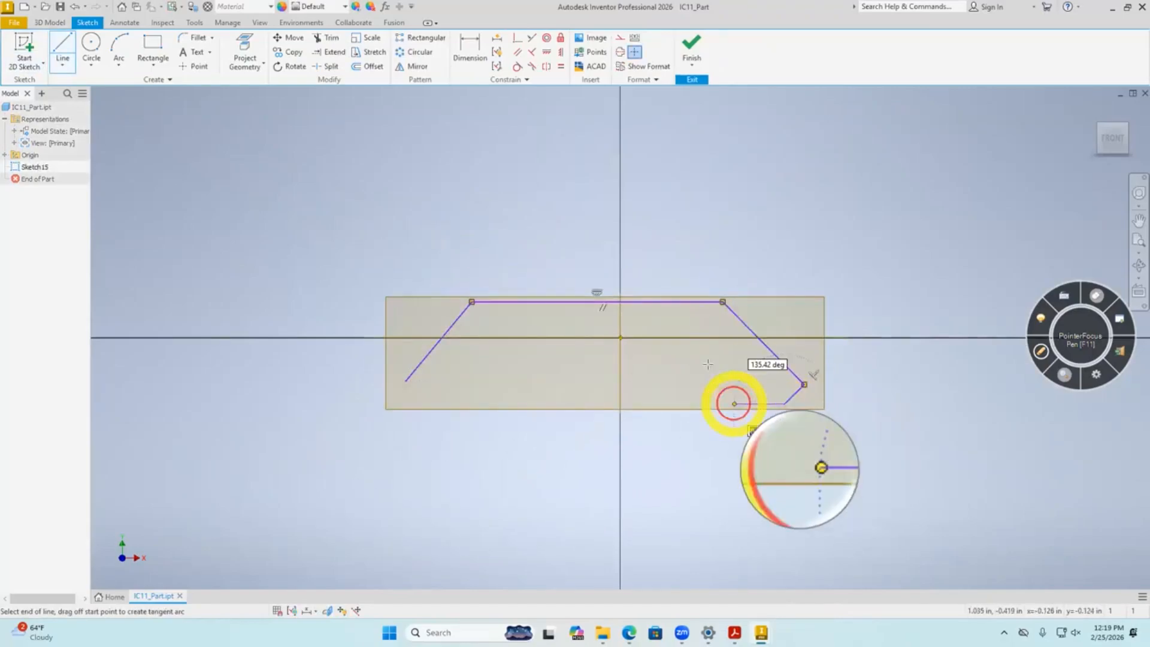
click(709, 328)
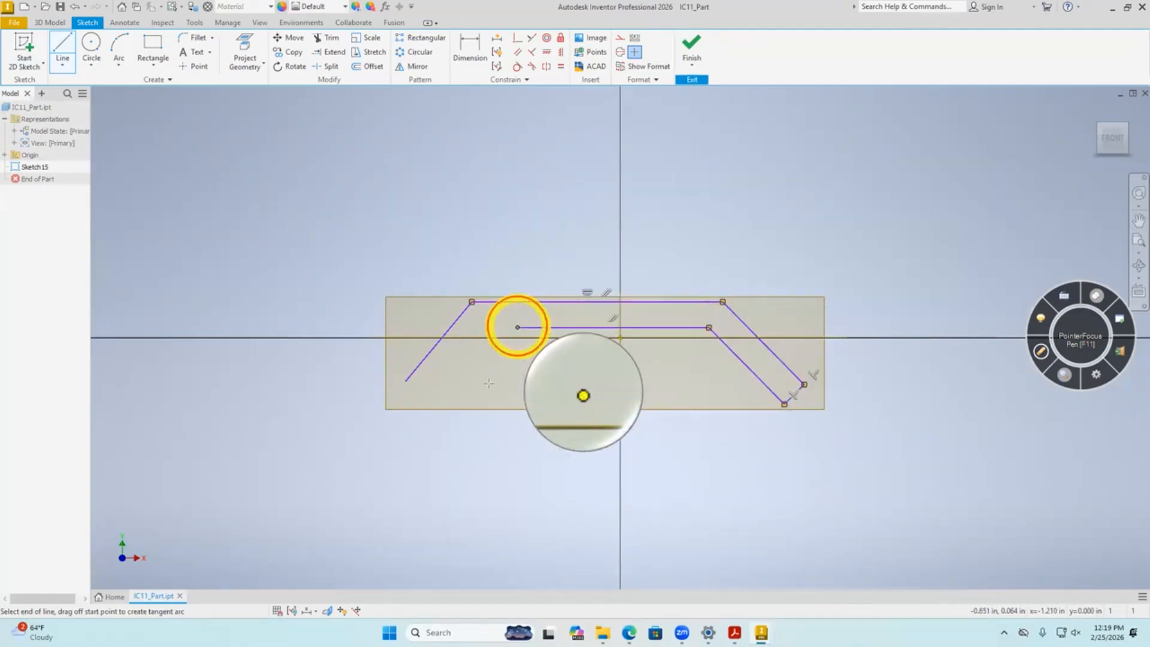
click(518, 327)
click(445, 426)
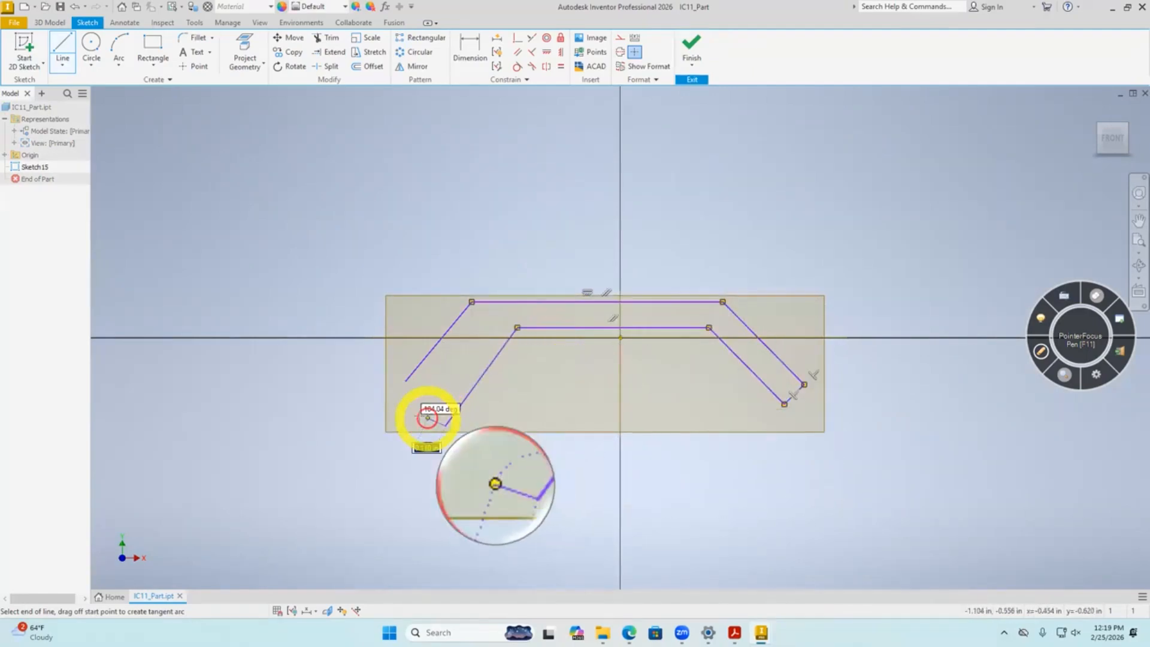
click(420, 405)
key(Escape)
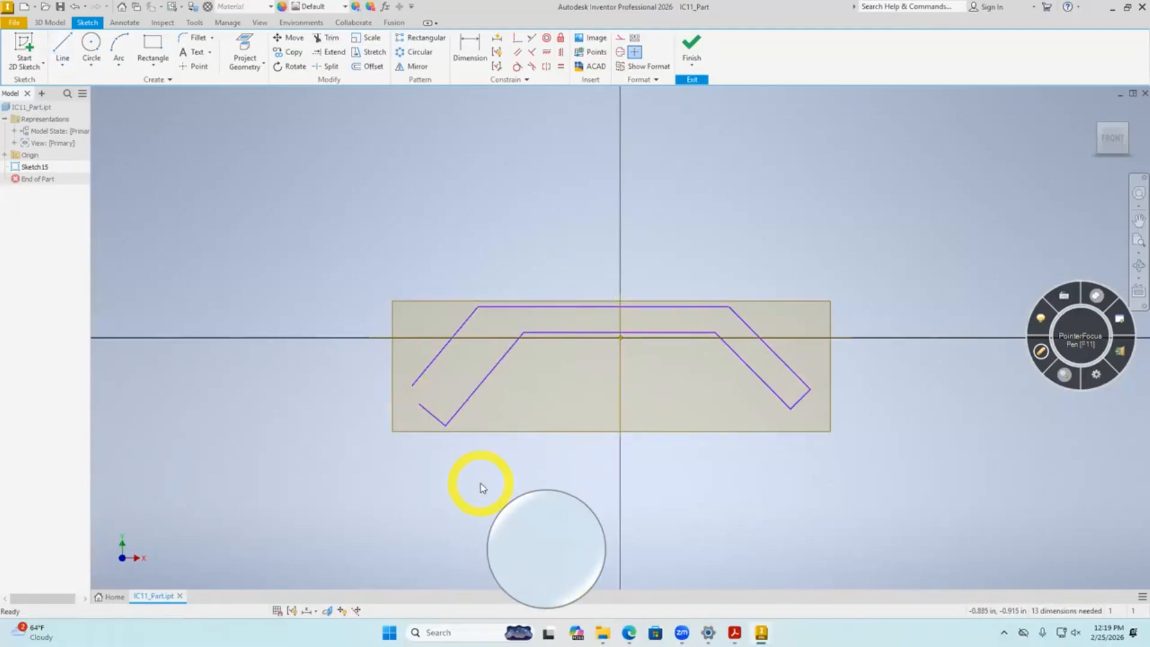
Switch to Adobe Acrobat and check the leg angles in the front view, then return to the Inventor sketch.
key(alt+Tab)
key(alt+Tab)
key(alt+Tab)
key(alt+Tab)
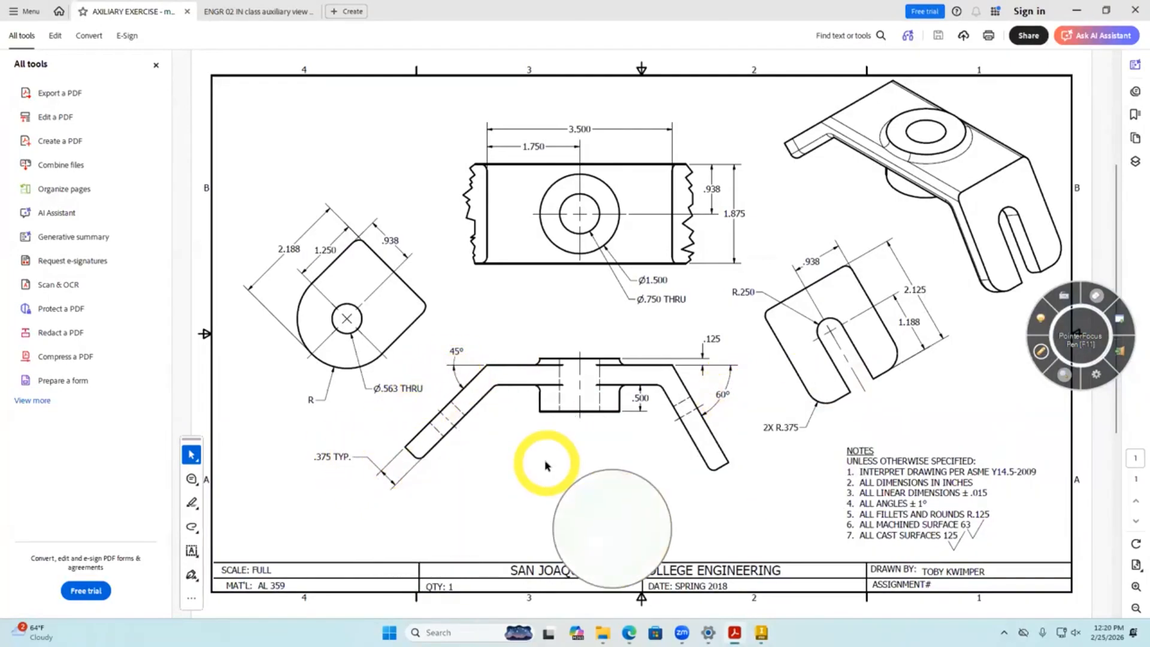
key(alt+Tab)
key(Tab)
key(Tab)
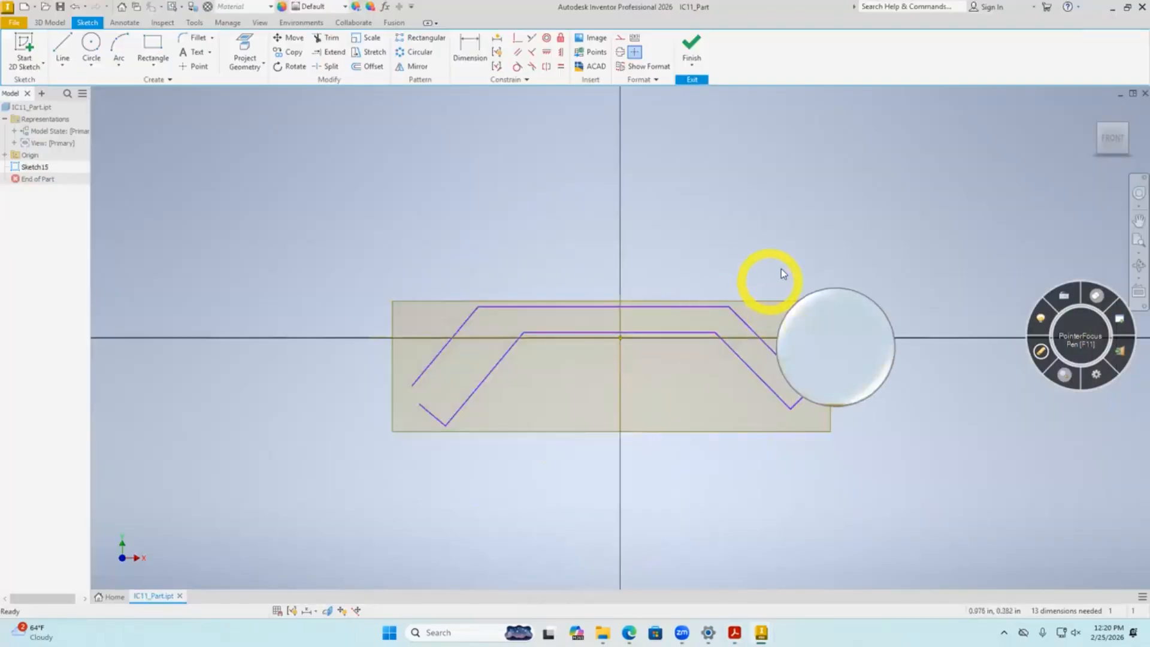
Dimension the angle between the horizontal top edge and the right leg's outer line at 60 degrees.
right_click(782, 268)
click(761, 287)
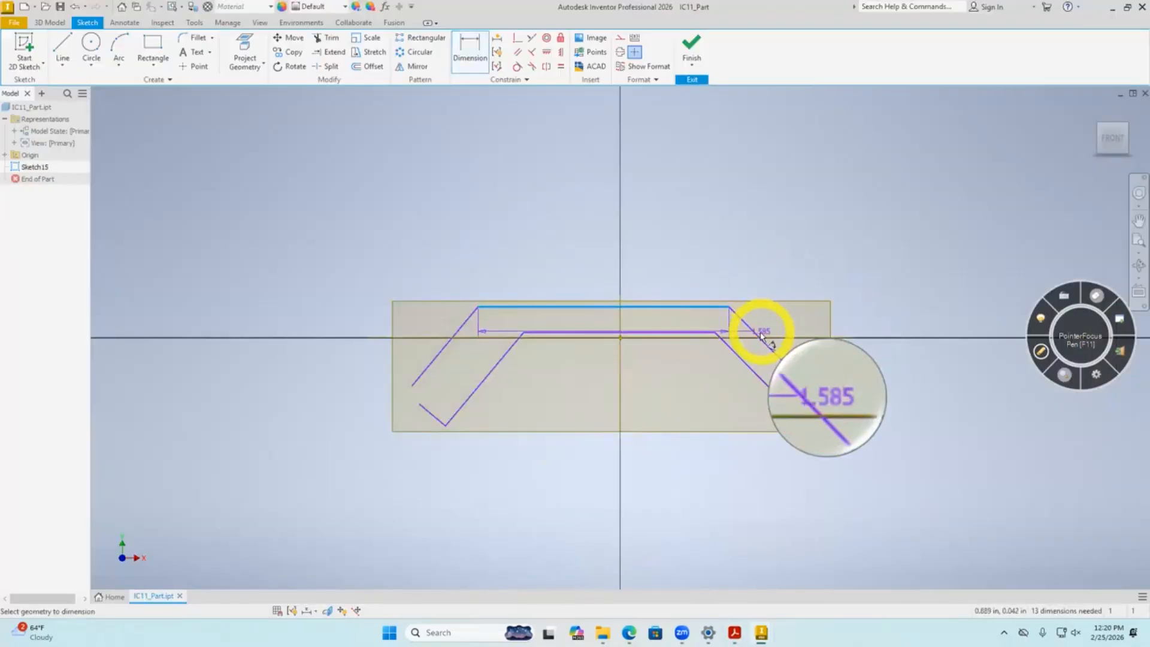
click(784, 326)
click(855, 276)
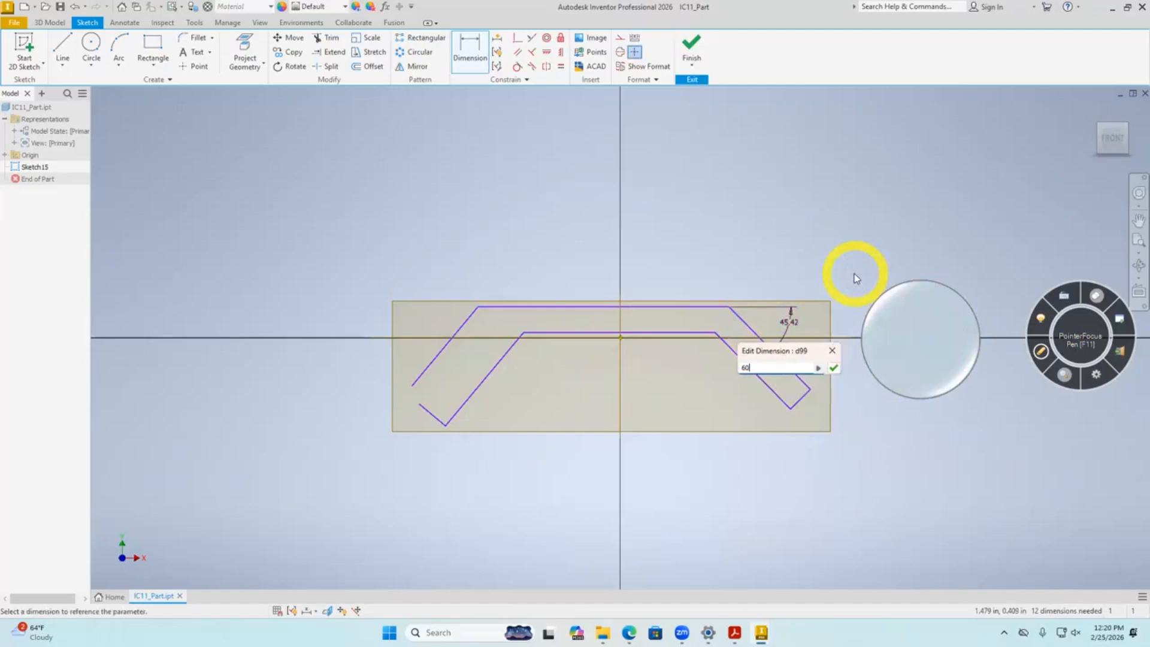
key(Return)
Dimension the angle between the left leg's outer line and the horizontal top edge at 45 degrees.
click(437, 368)
click(497, 310)
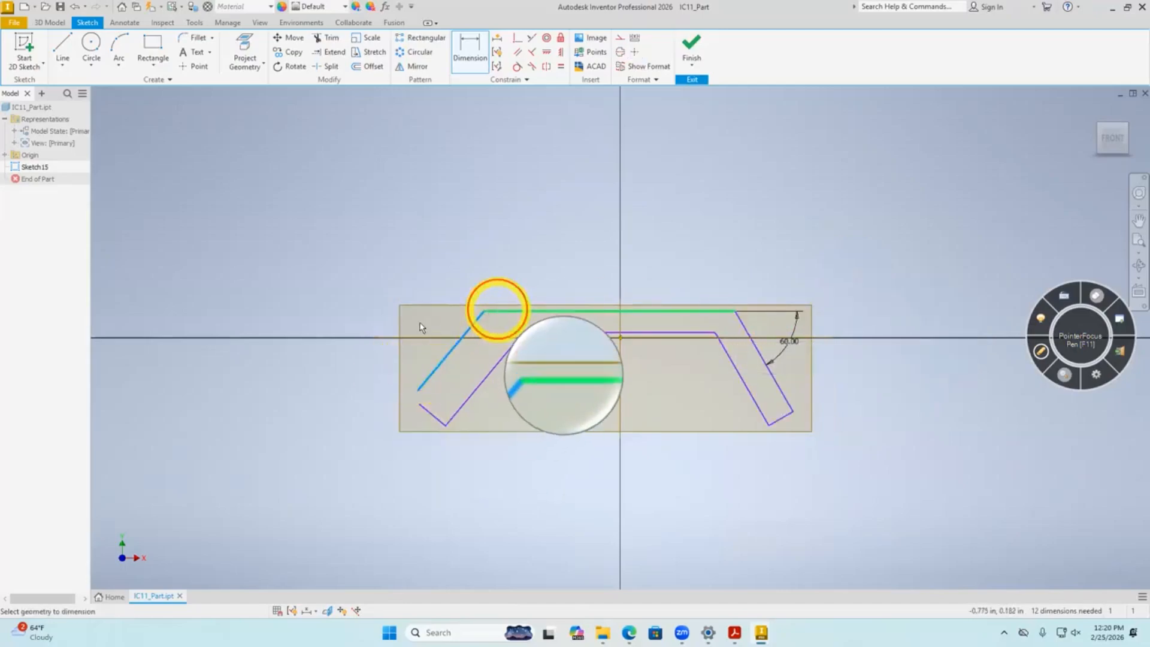
click(309, 344)
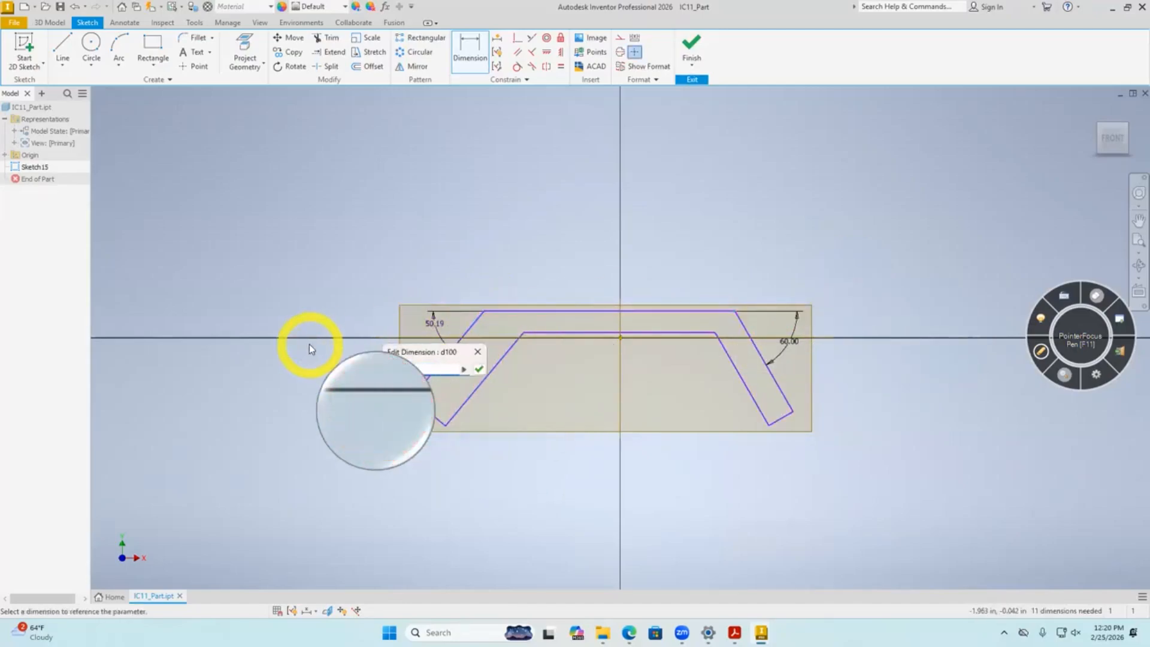
text(45)
key(Return)
Close the profile by joining the loose end of the left leg's end line to the outer line's lower endpoint.
scroll(403, 406, up, 5)
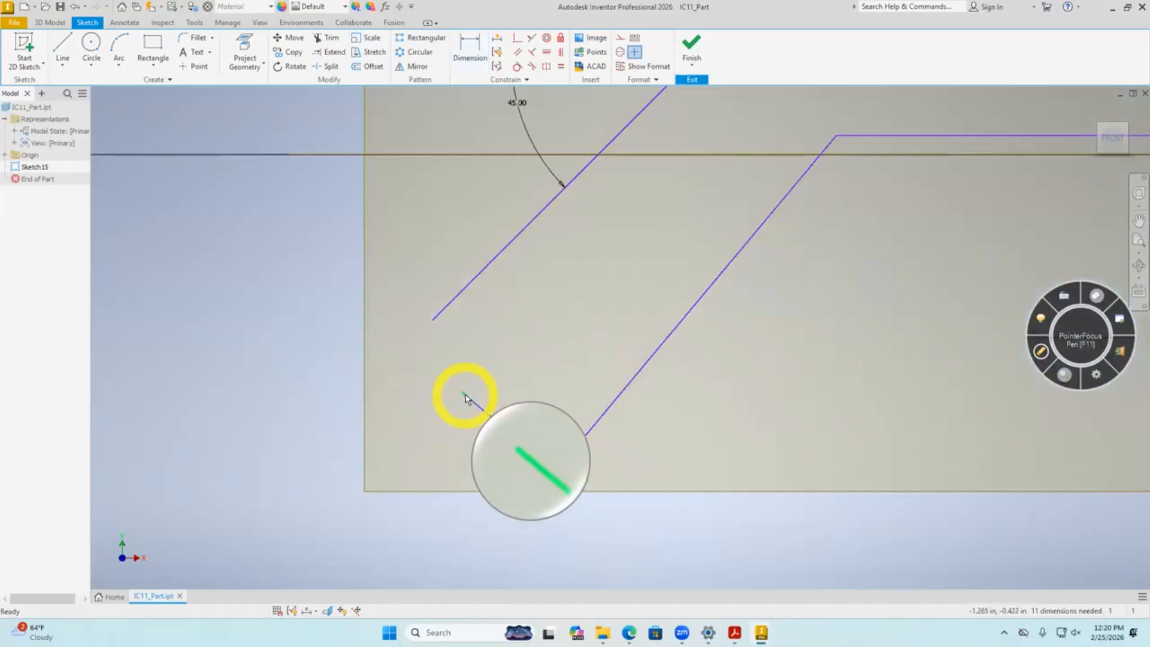
drag(463, 395, 431, 322)
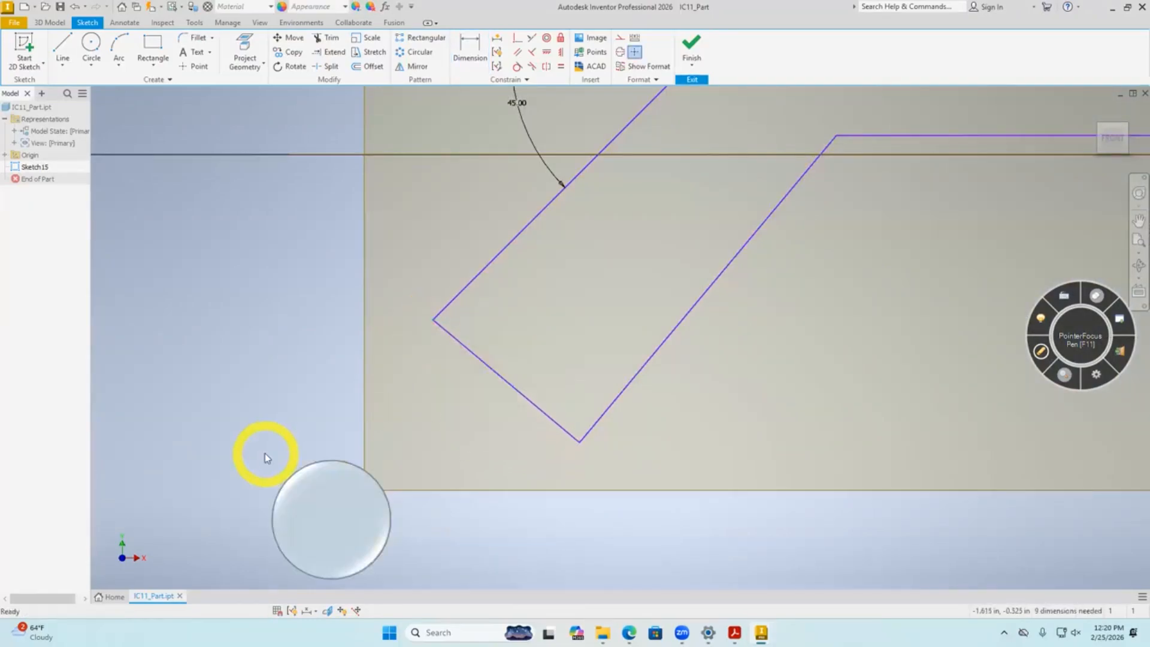
scroll(265, 457, down, 3)
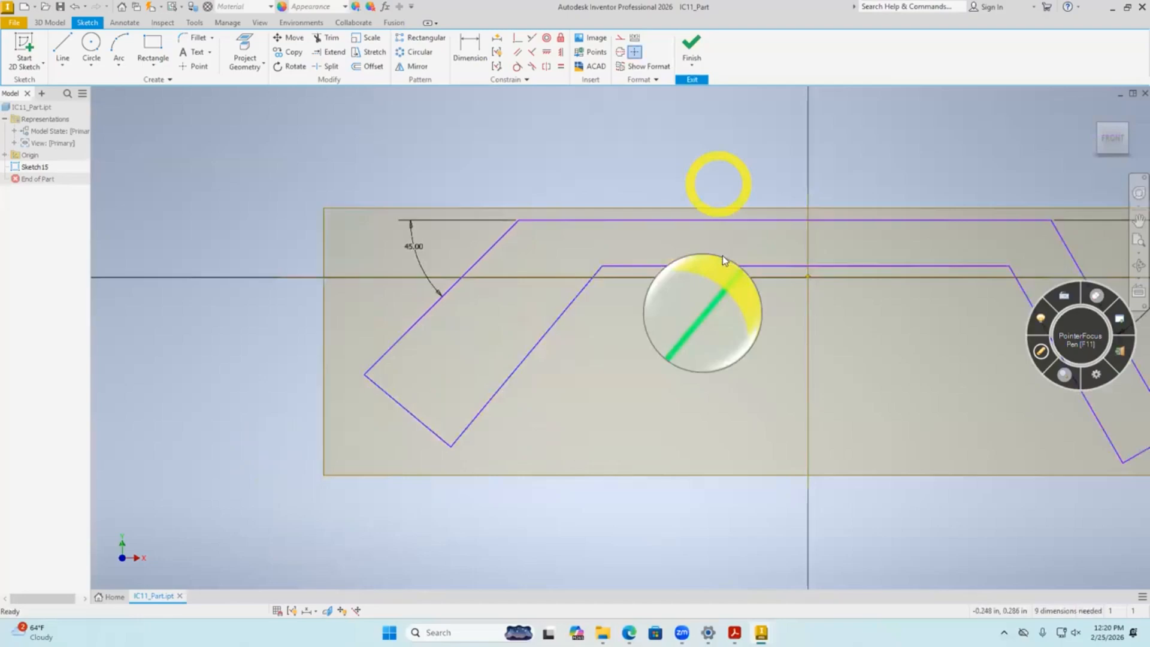
middle_drag(653, 300, 503, 280)
right_click(492, 156)
click(444, 174)
key(Escape)
Dimension the right leg's thickness between its inner and outer lines at 0.375 in.
right_click(902, 421)
click(857, 442)
click(956, 413)
click(1014, 397)
middle_drag(983, 467, 966, 444)
click(995, 444)
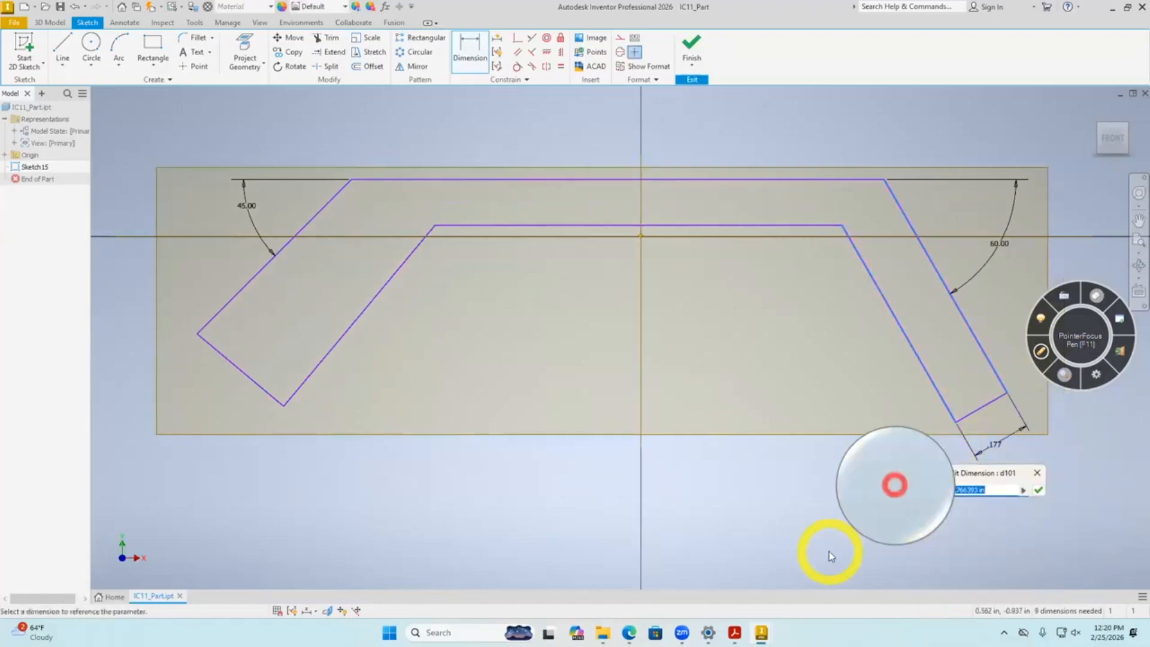
key(Return)
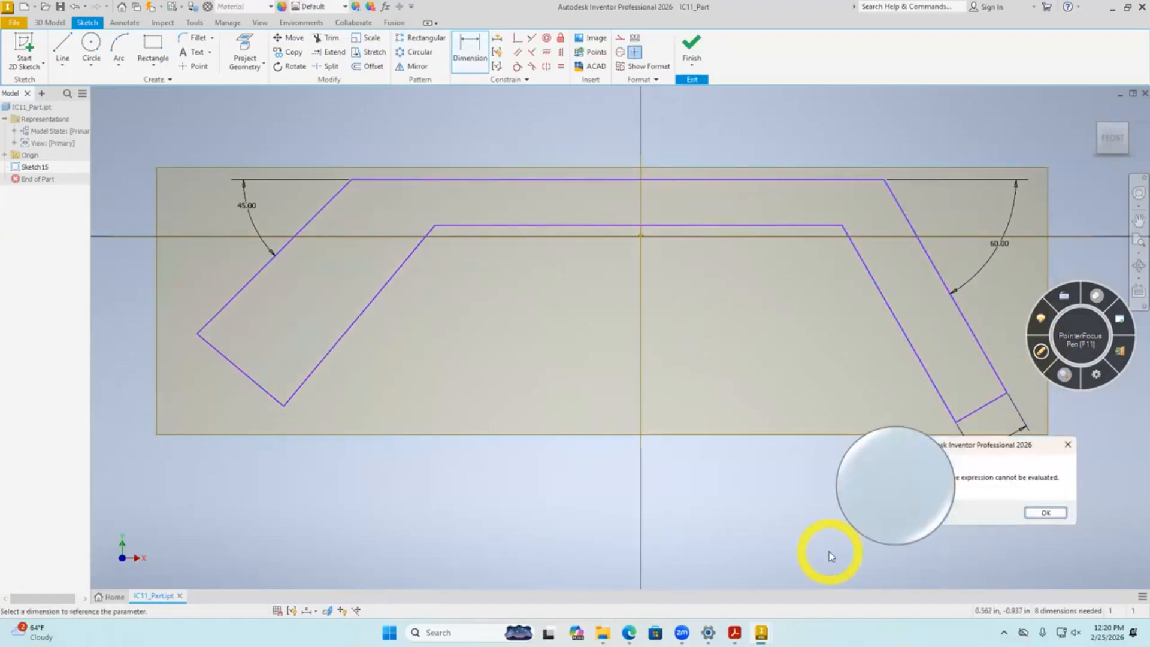
click(1070, 444)
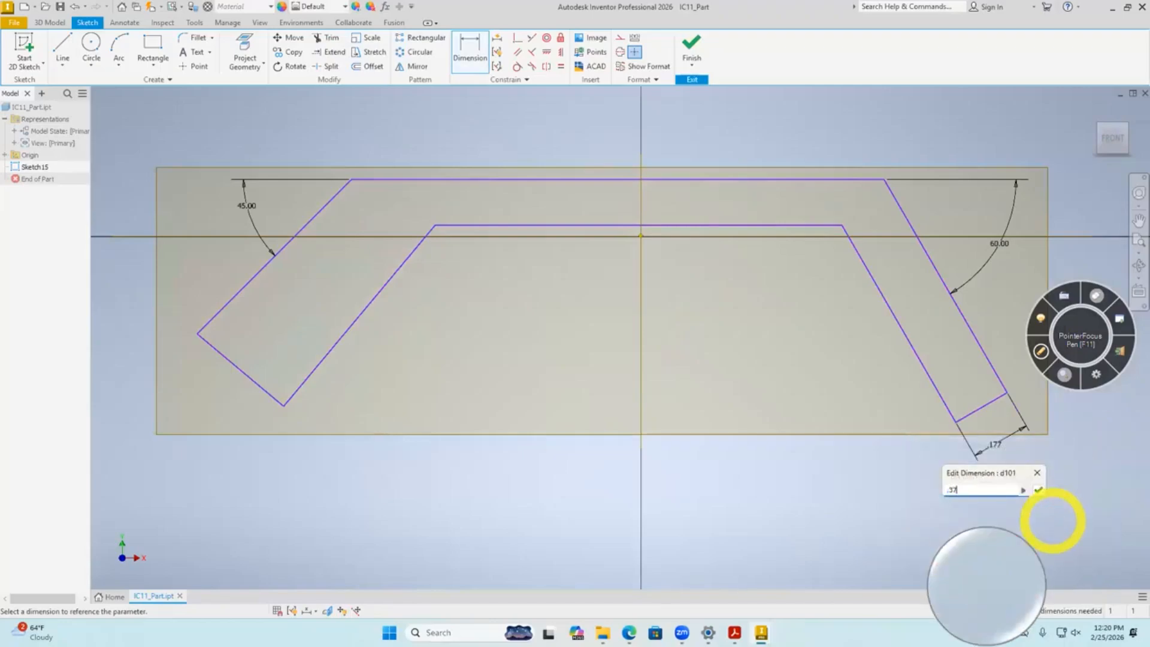
key(Return)
scroll(596, 354, down, 3)
scroll(595, 354, up, 6)
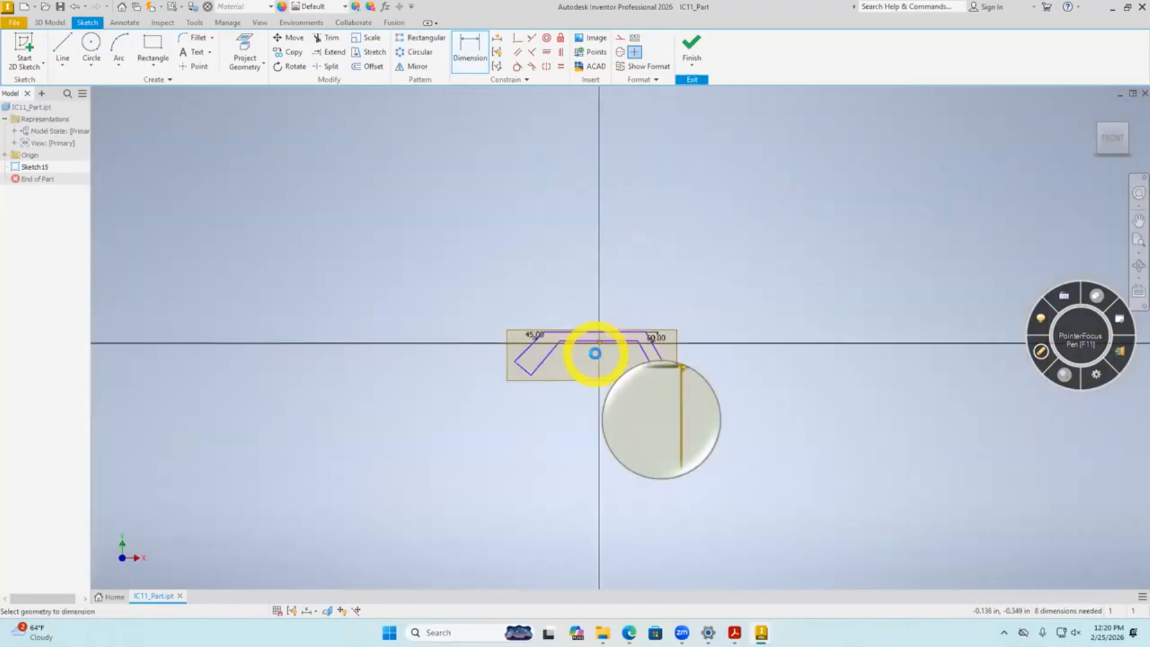
scroll(594, 354, down, 3)
key(Escape)
Apply a parallel constraint between the left leg's outer and inner lines.
scroll(480, 383, down, 3)
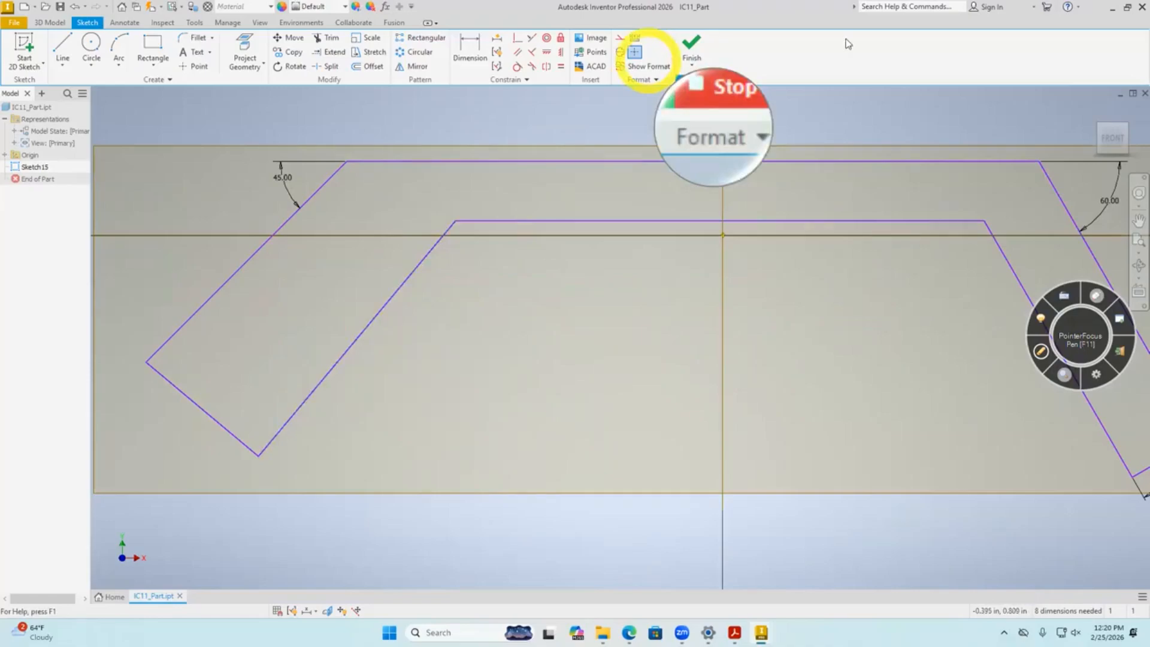
click(518, 55)
click(260, 249)
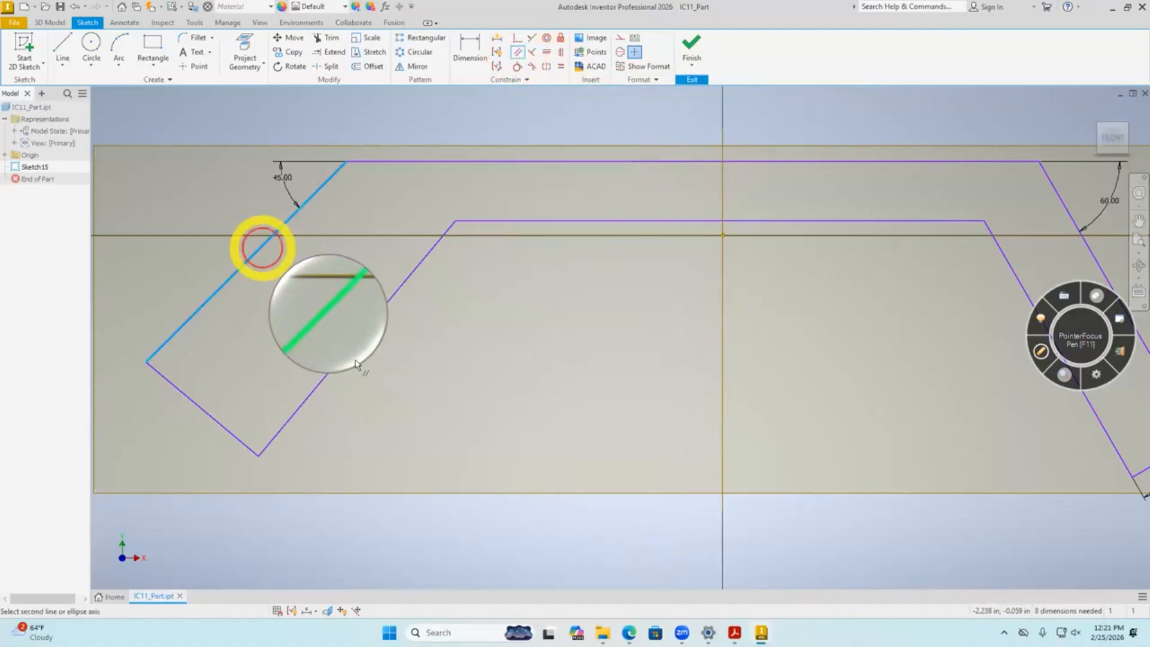
click(350, 351)
scroll(380, 359, down, 3)
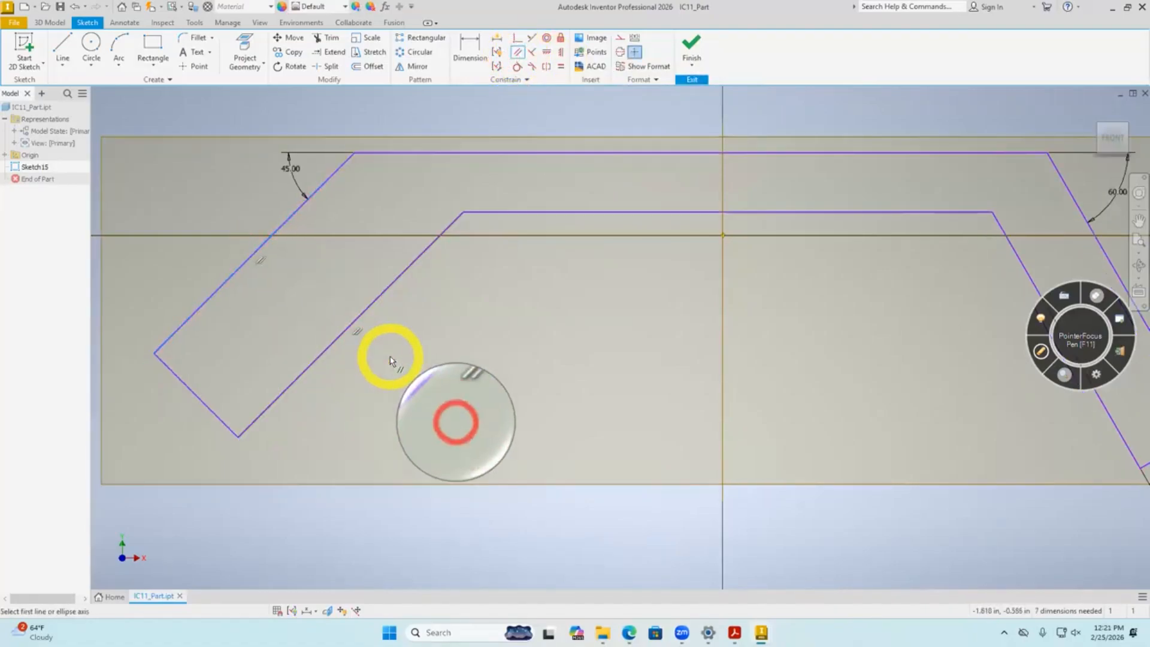
key(Escape)
Check the parameter name of the right leg's thickness dimension without changing it, then open the part's Parameters table.
mouse_move(851, 432)
mouse_down()
mouse_move(840, 459)
mouse_move(848, 444)
mouse_up()
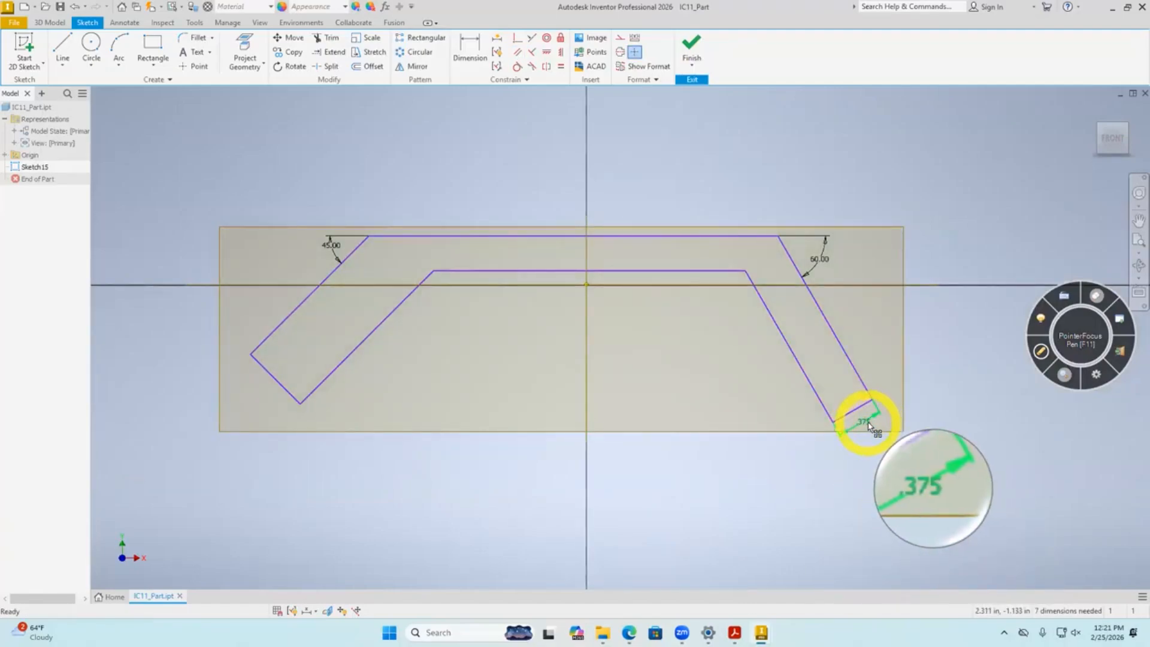
double_click(867, 424)
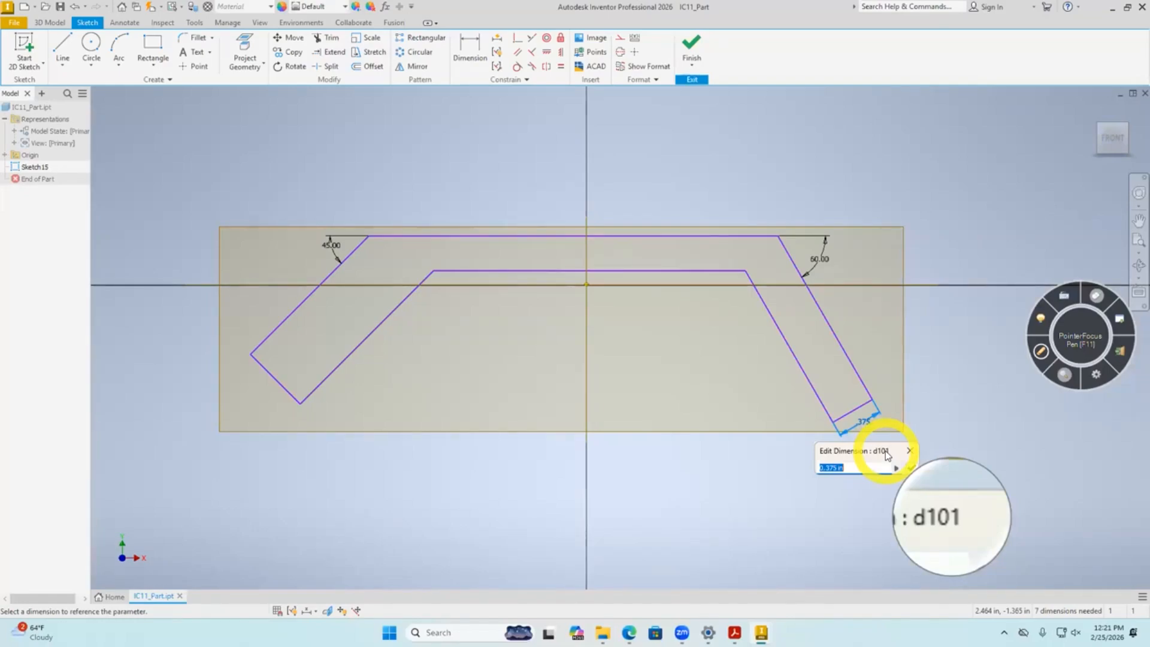
click(476, 506)
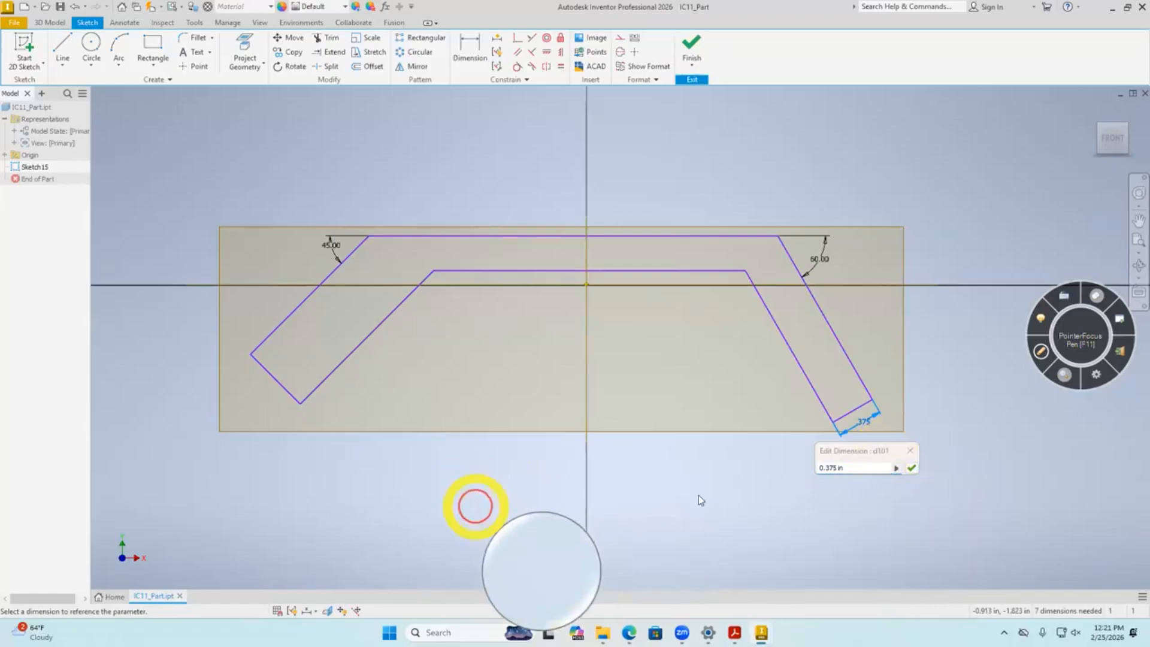
click(909, 450)
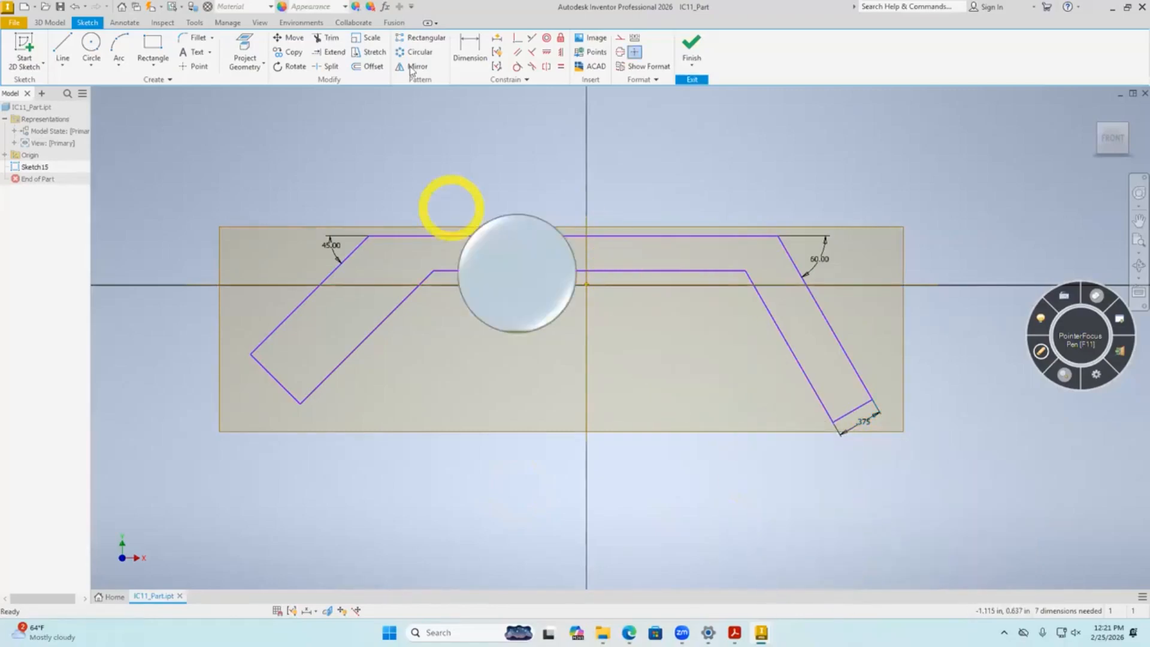
click(386, 12)
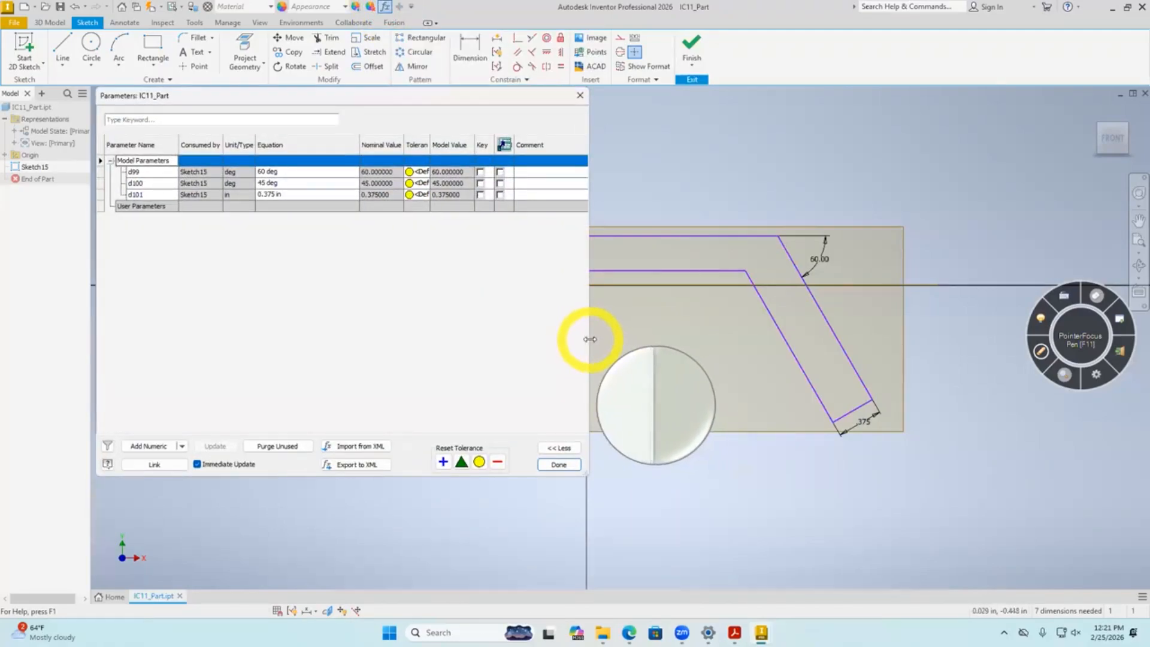
Set the right leg's angle parameter d99 to 70 deg in the Parameters table.
drag(590, 339, 714, 334)
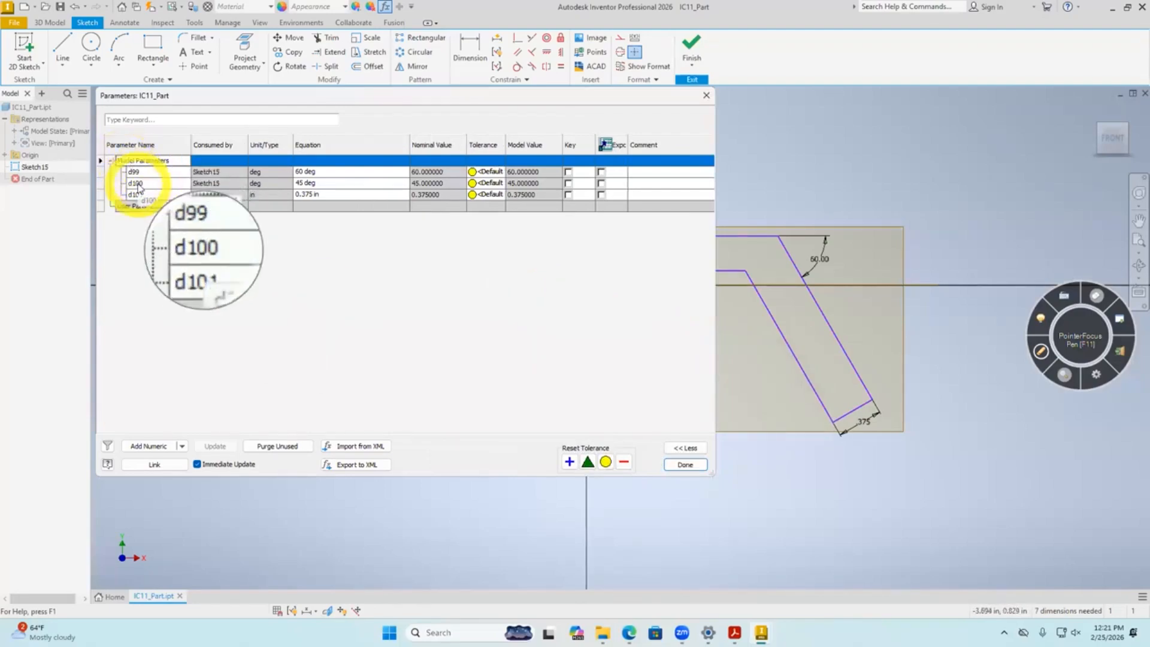
click(296, 172)
double_click(298, 172)
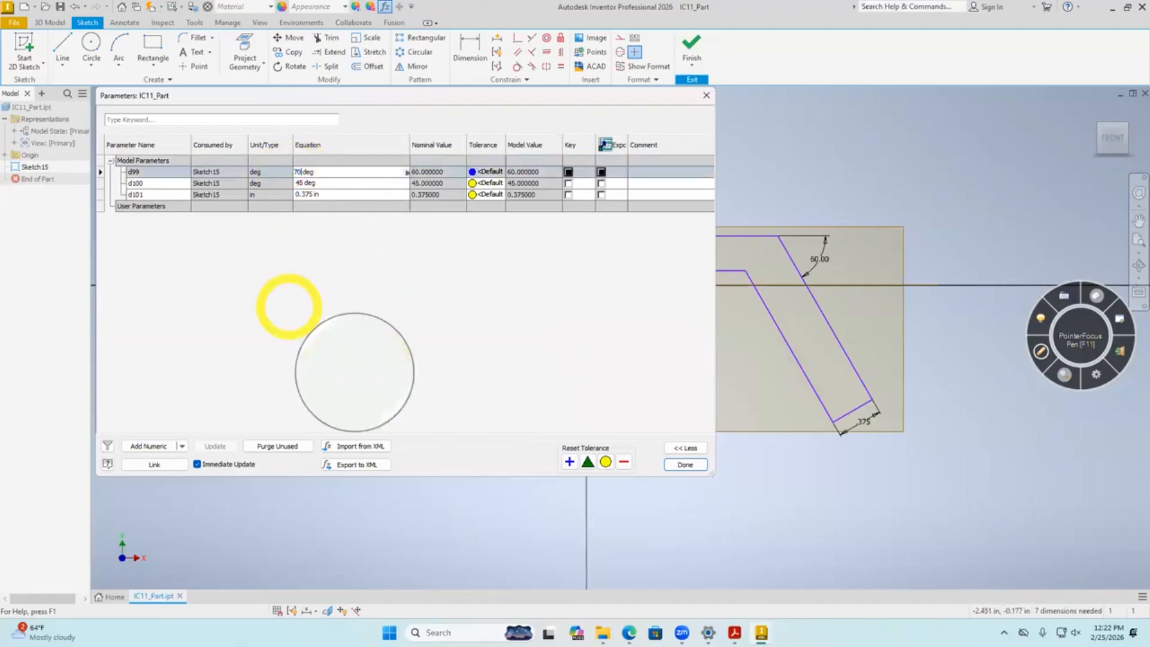
key(Return)
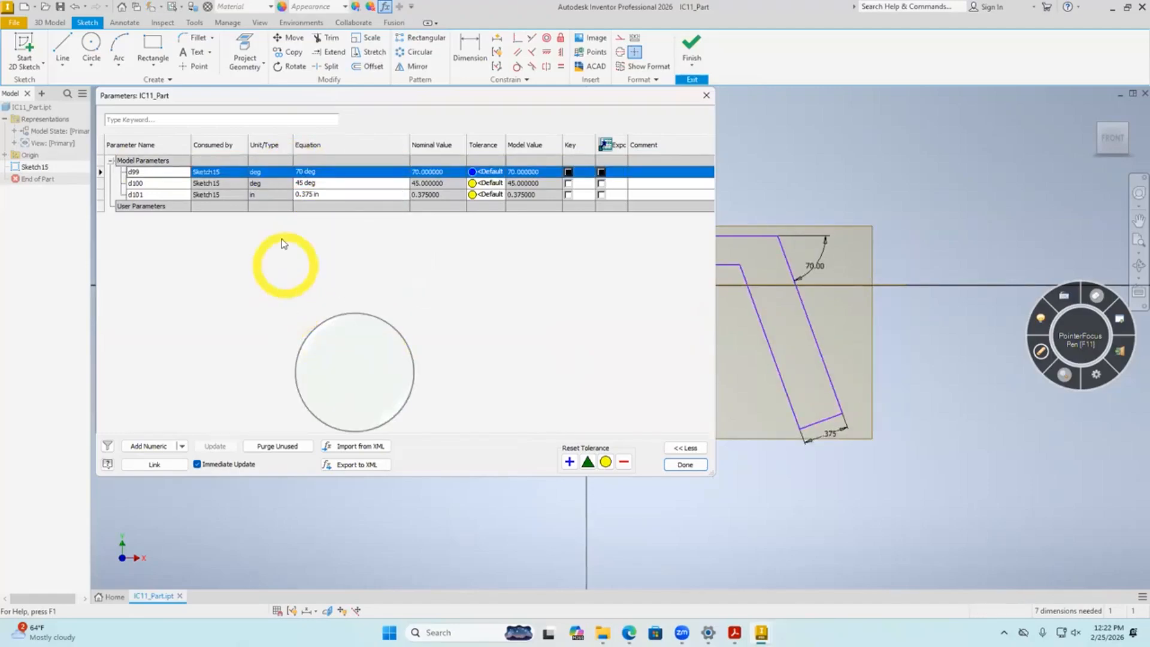
Set the right leg's angle parameter d99 to 60 deg and close the Parameters table.
click(297, 172)
click(297, 172)
drag(297, 172, 296, 172)
text(6)
key(Return)
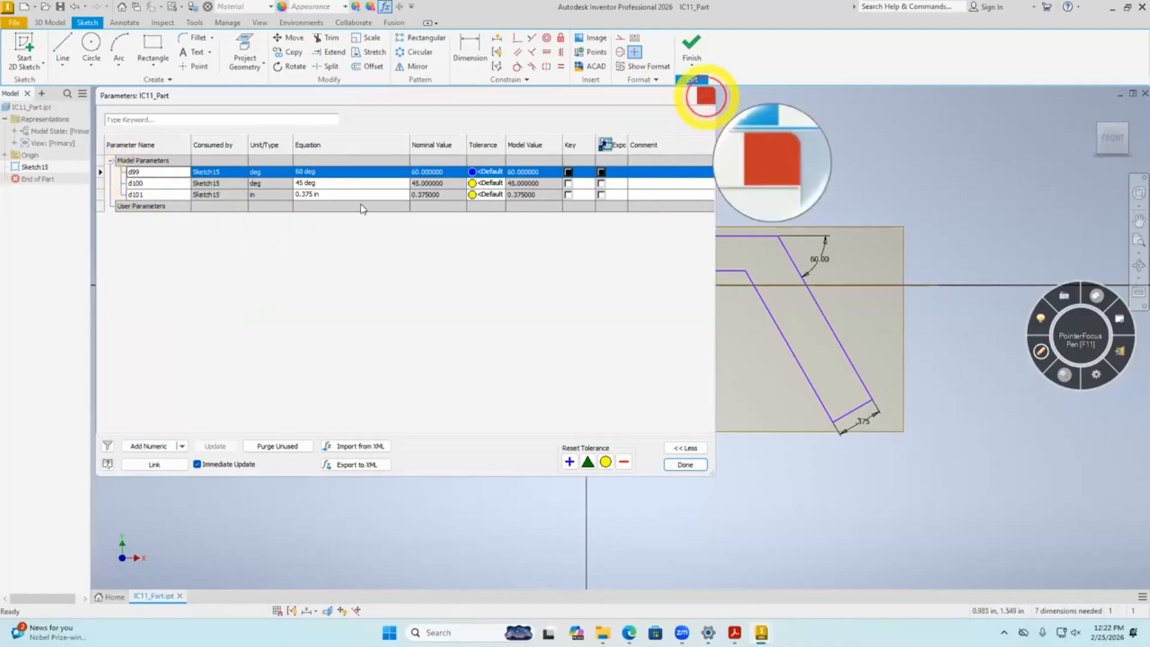
click(706, 96)
right_click(276, 162)
click(251, 180)
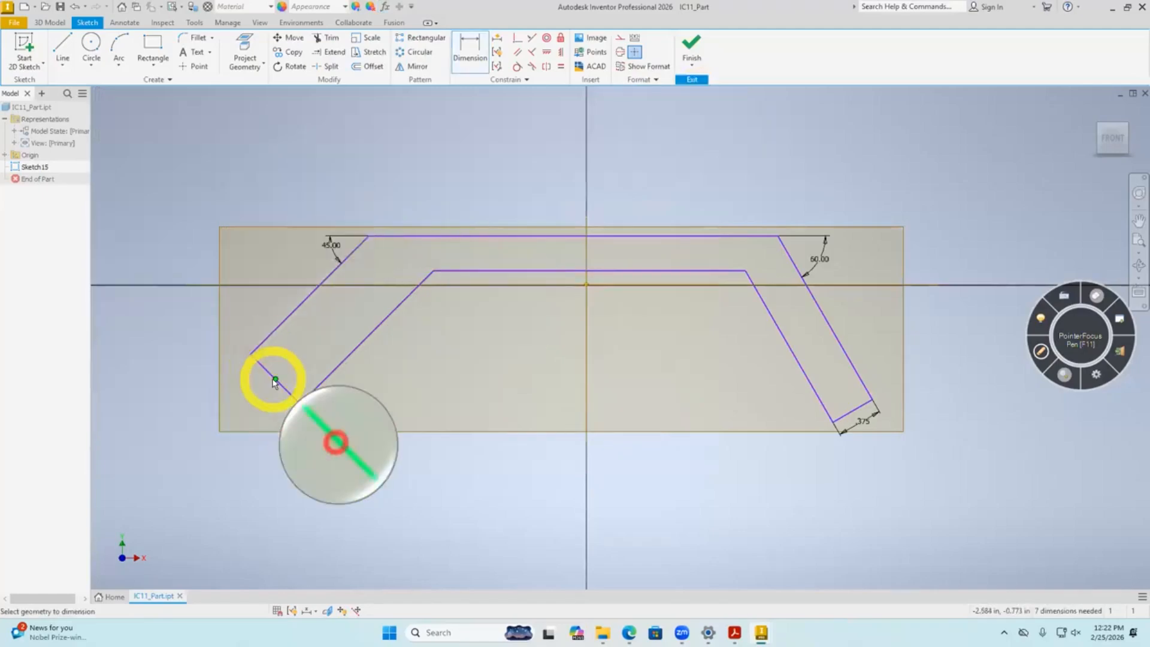
key(Escape)
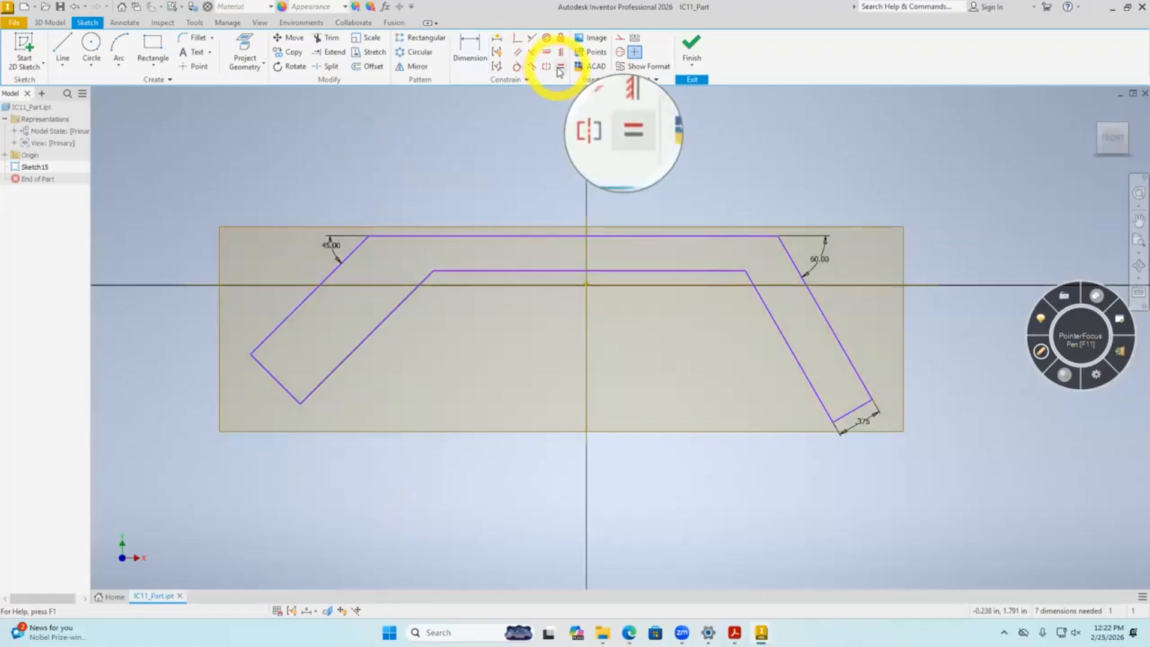
Apply an equal constraint between the right leg's end line and the left leg's end line.
click(844, 416)
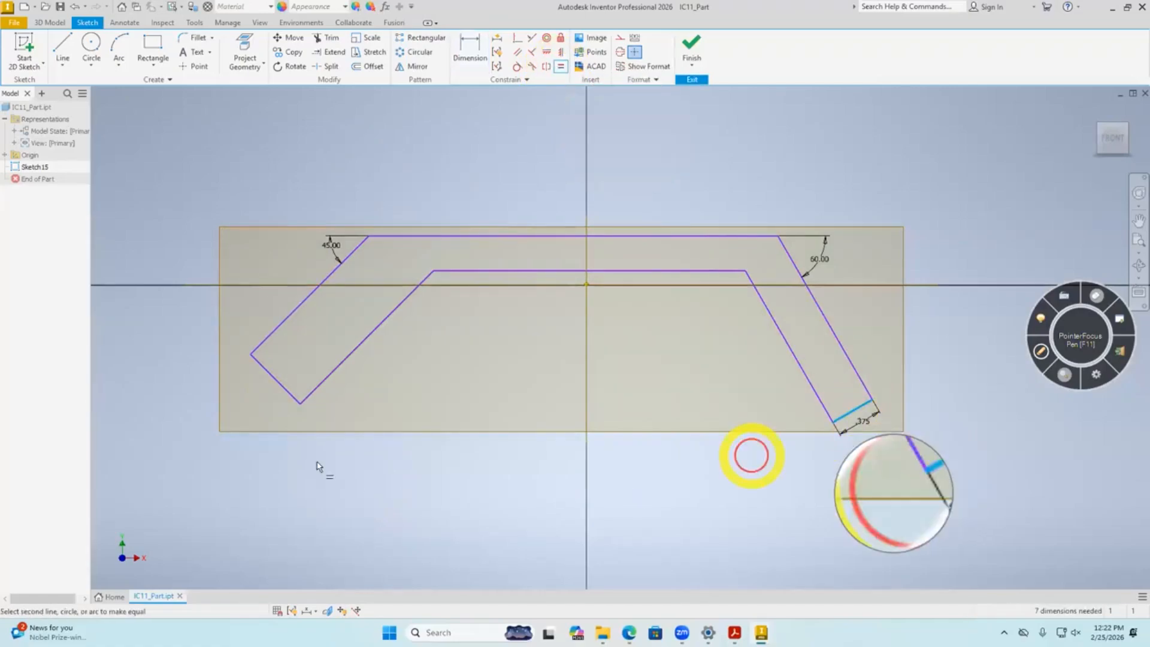
click(283, 387)
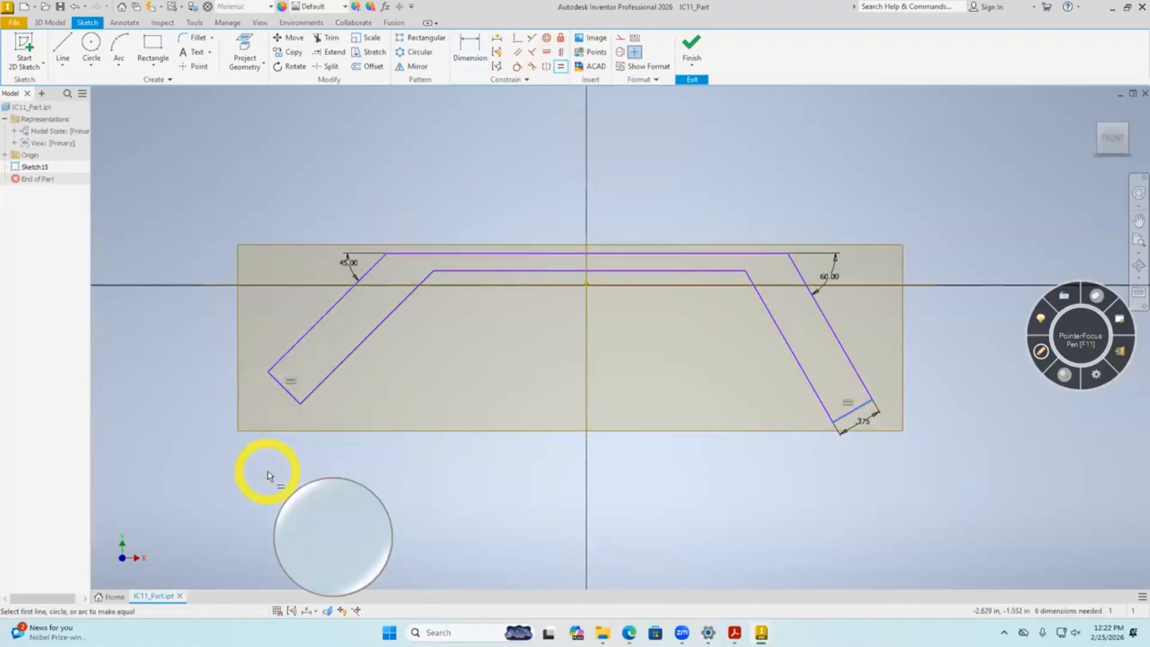
Dimension the horizontal bar's thickness between its outer and inner lines, linking its value to parameter d101.
right_click(496, 192)
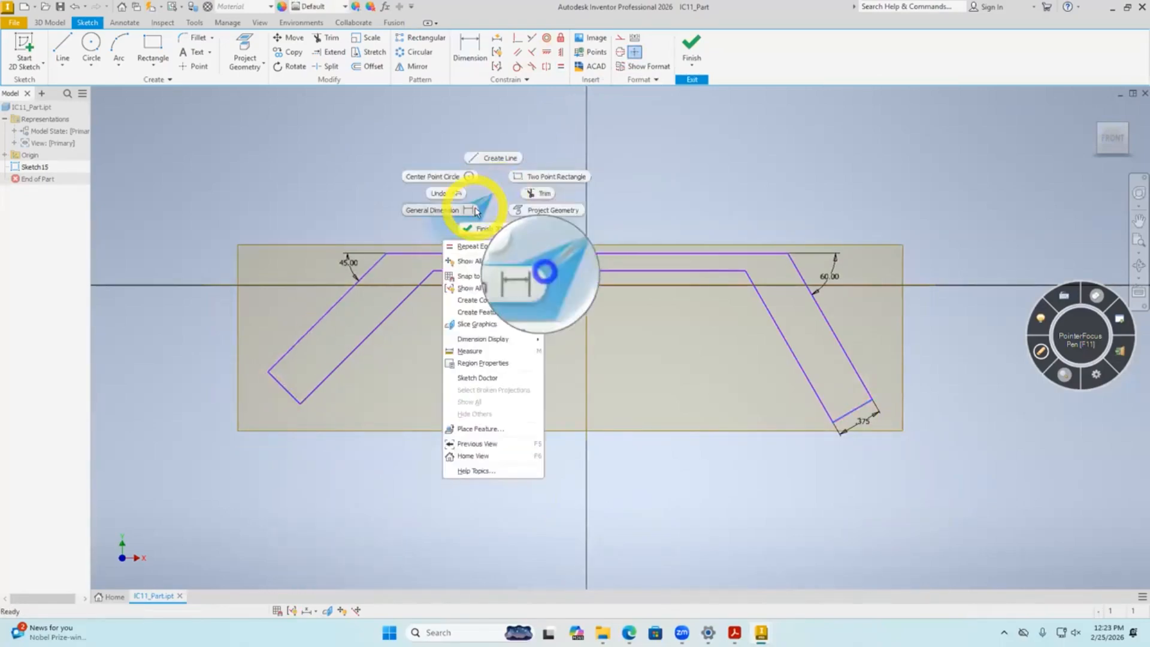
click(478, 235)
click(477, 254)
click(481, 271)
click(507, 221)
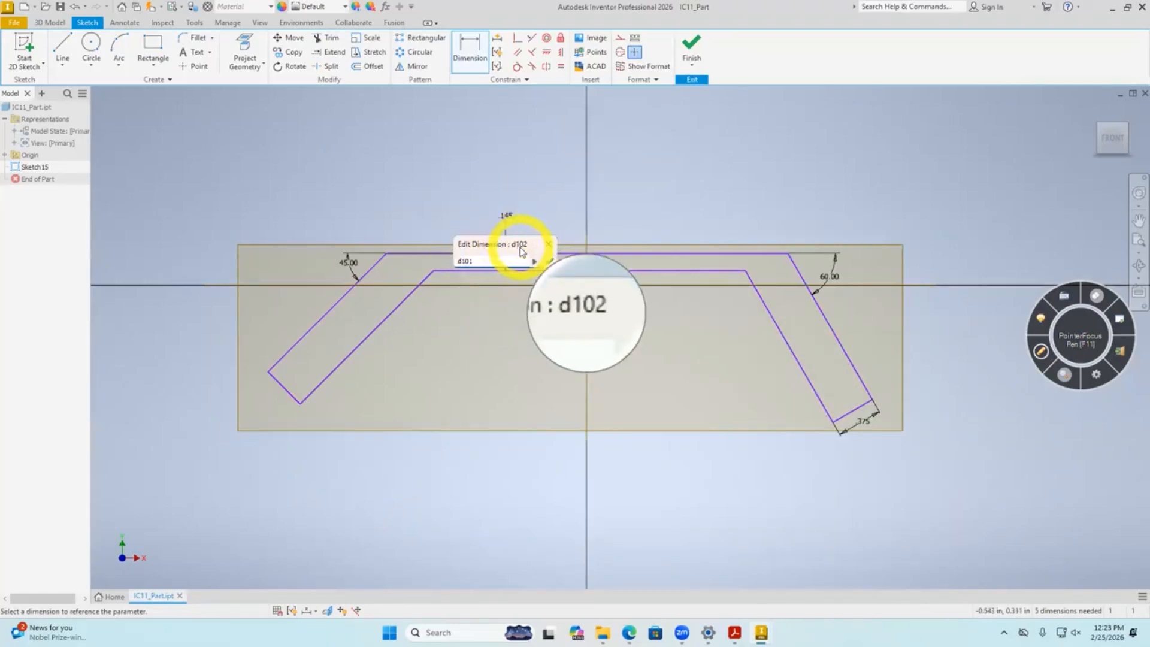
key(Return)
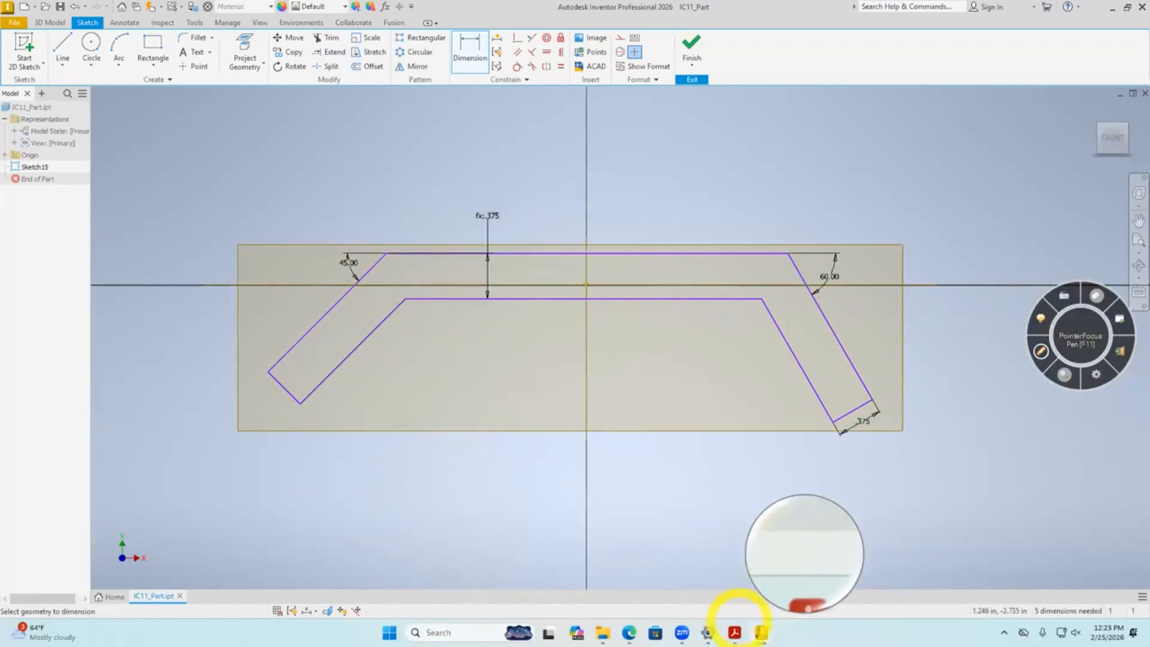
Check the reference drawing in the PDF, return to the sketch and dimension the outer horizontal line's length at 3.5 in.
click(735, 632)
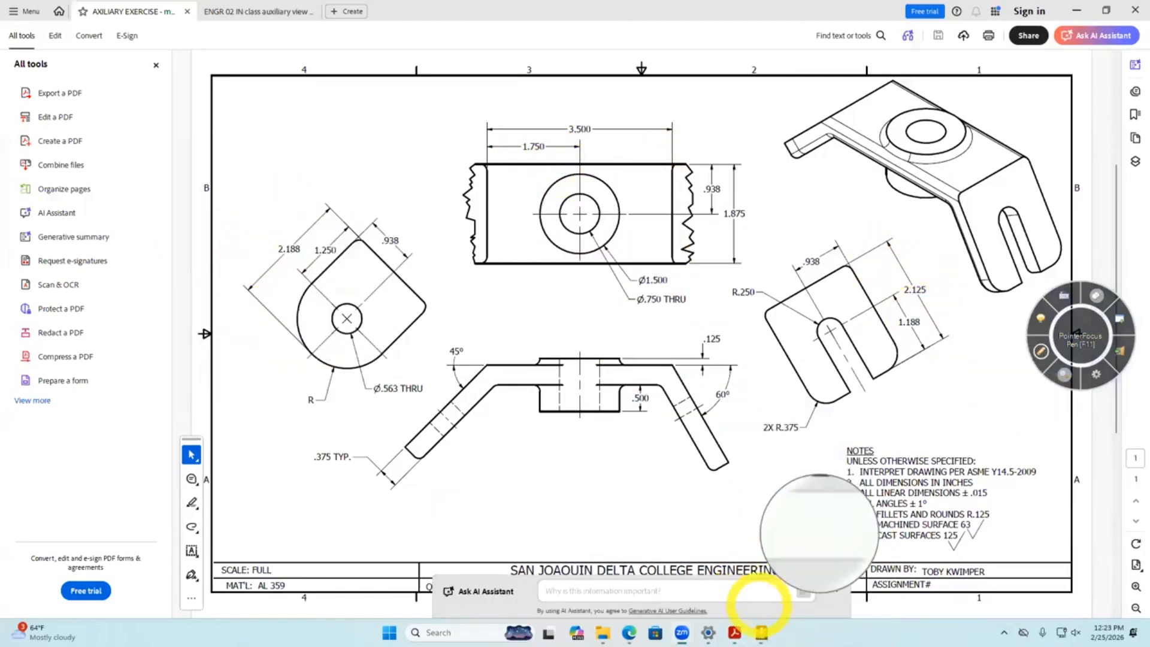
click(821, 590)
right_click(397, 185)
click(362, 202)
click(537, 252)
click(543, 205)
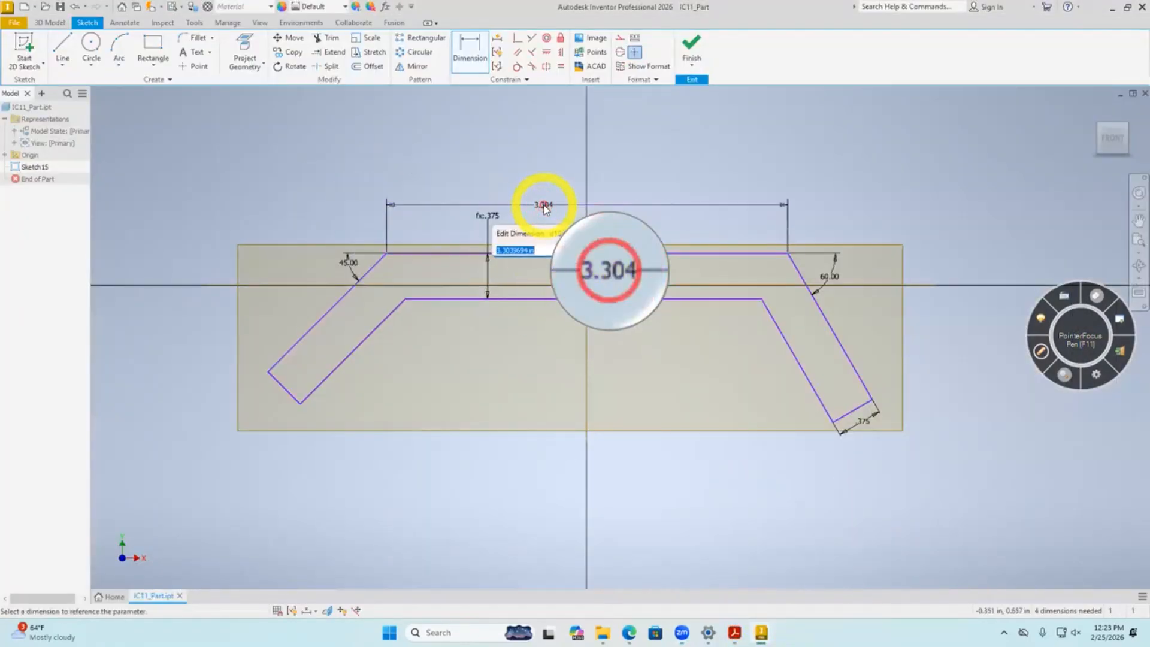
text(3.5)
key(Return)
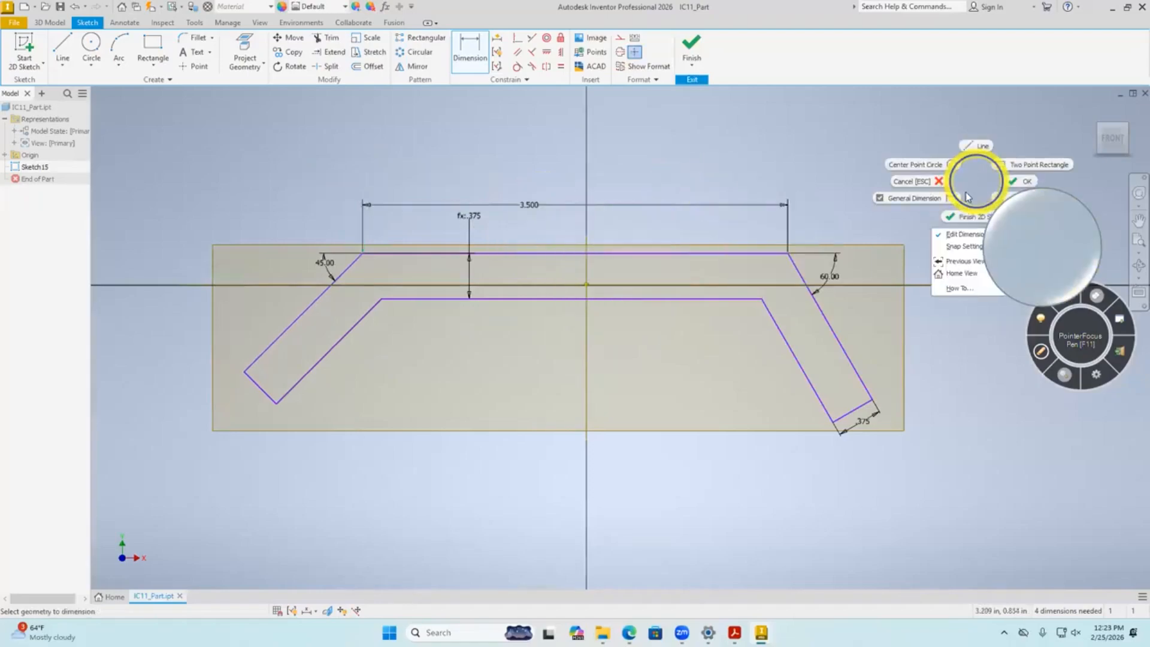
Add an aligned dimension of 2.125 in along the right leg's outer line.
click(826, 324)
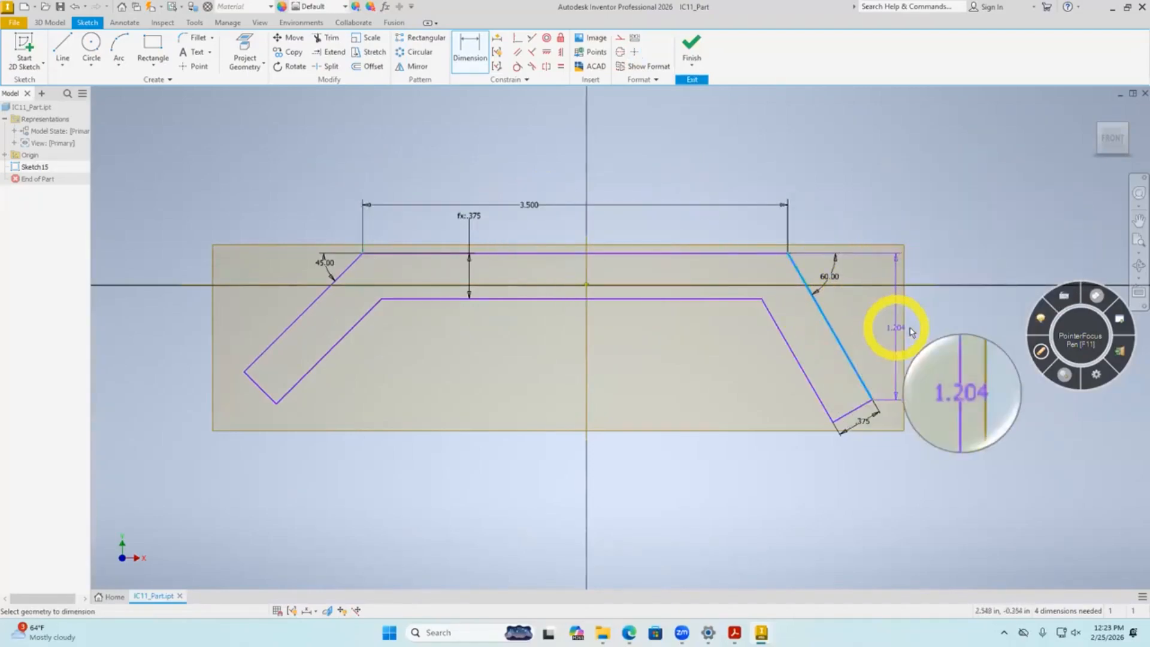
right_click(923, 312)
click(949, 367)
click(948, 242)
text(2.12)
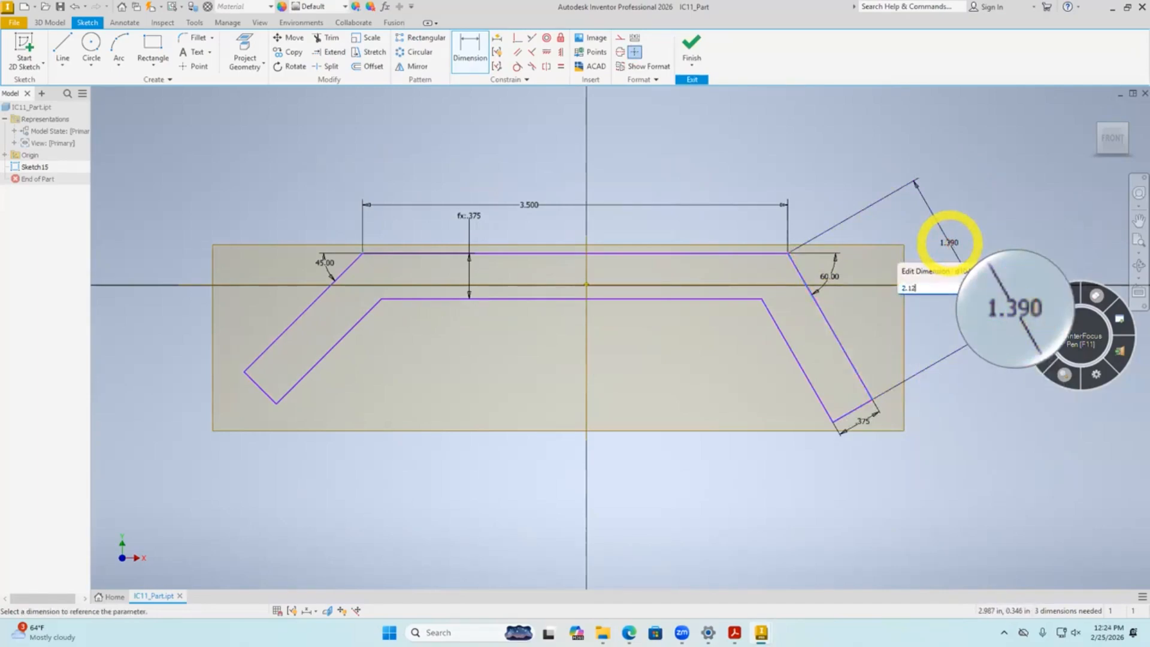
text(5)
key(Return)
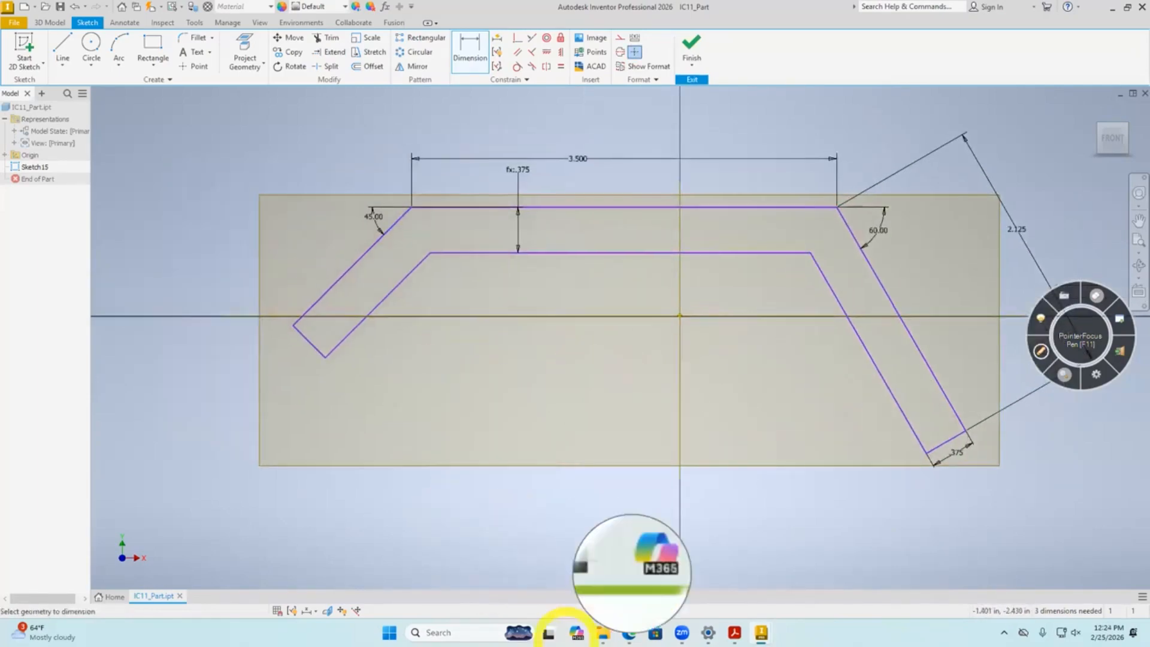
Check the left leg's length in the reference PDF, return to the sketch and add an aligned dimension of 2.188 in along its outer line.
click(734, 632)
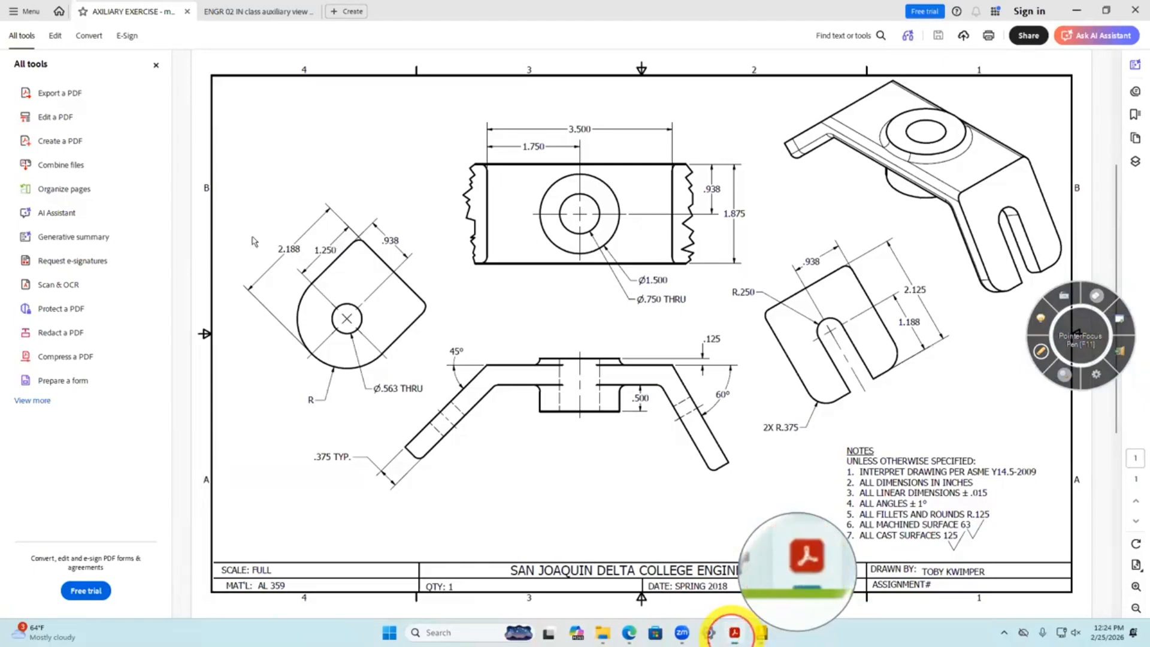
click(760, 632)
click(342, 275)
right_click(306, 191)
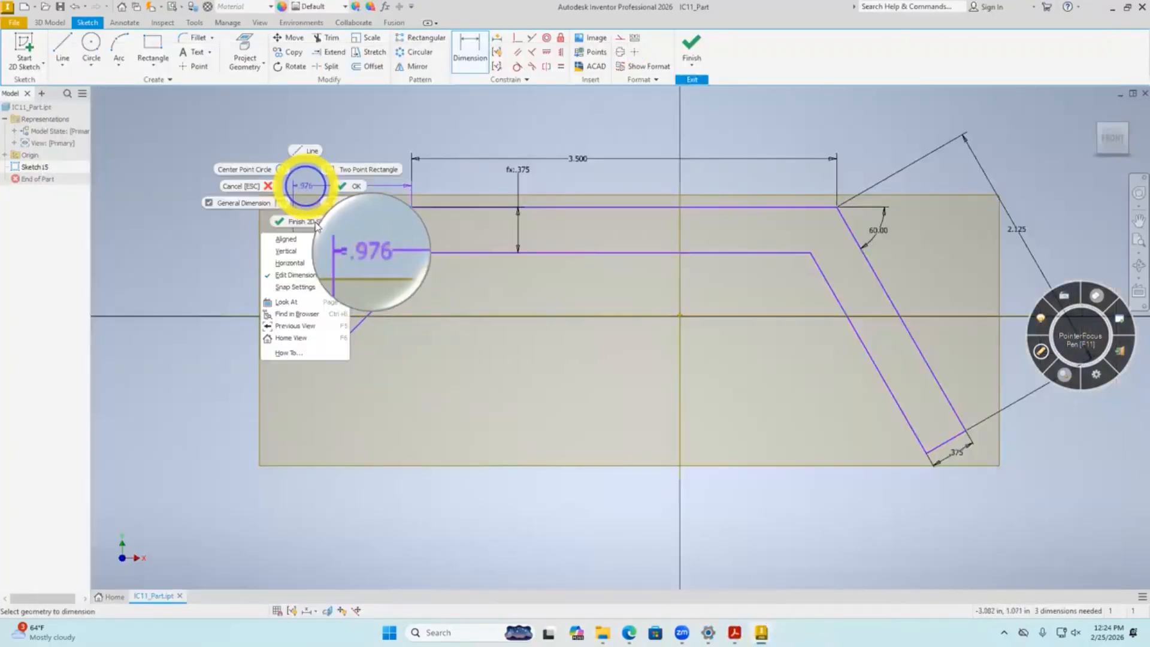
click(308, 242)
click(259, 203)
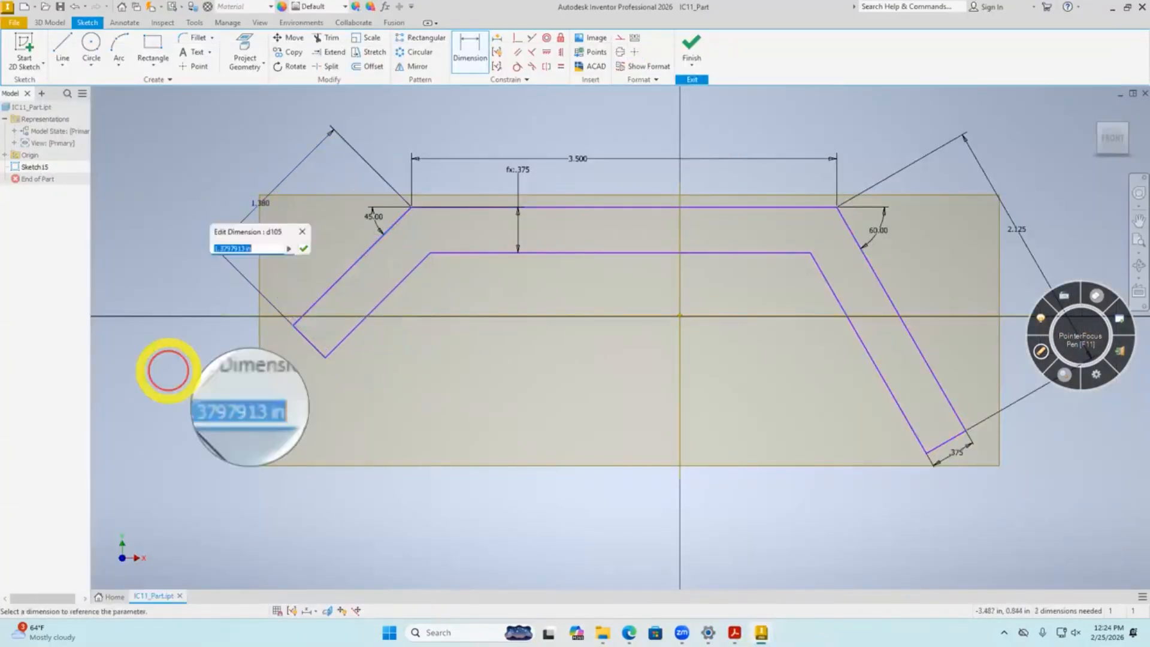
text(2.188)
key(Return)
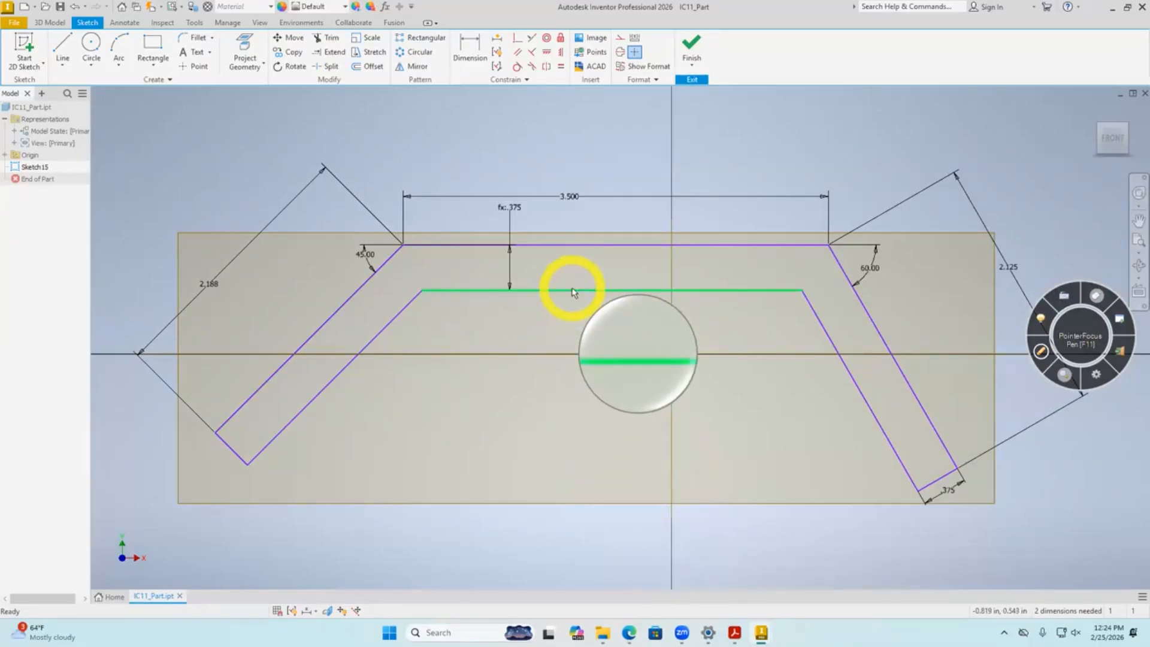
Test the profile's remaining freedom by moving its inner horizontal line upward and its upper-left outer corner sideways.
middle_drag(508, 371, 544, 425)
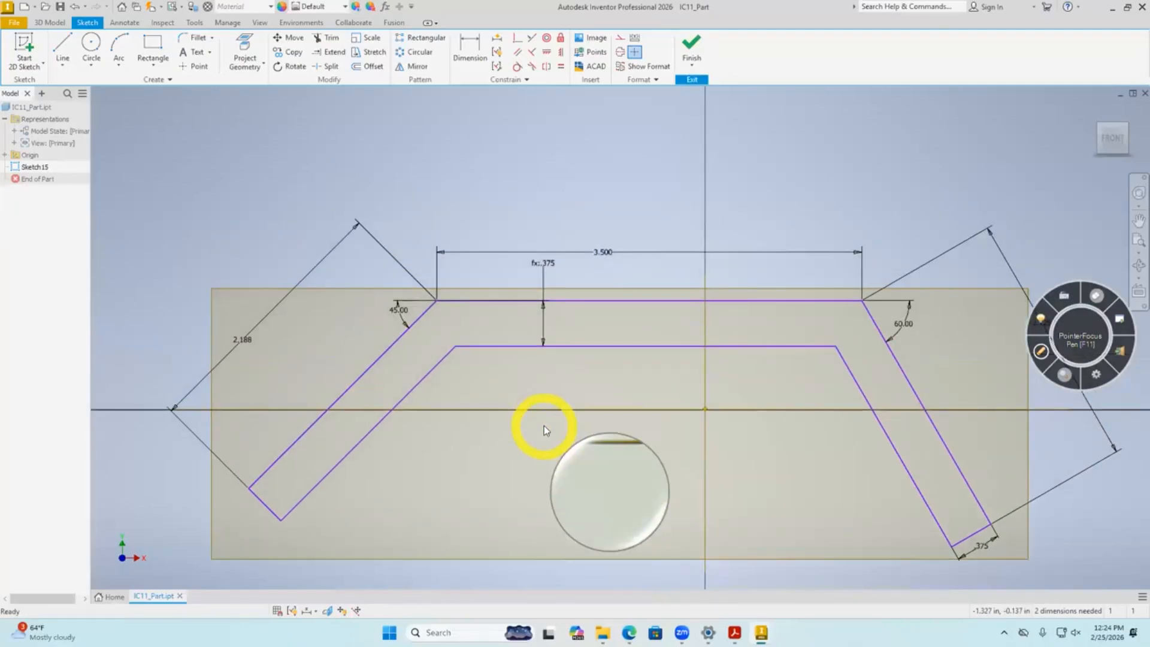
drag(611, 345, 599, 251)
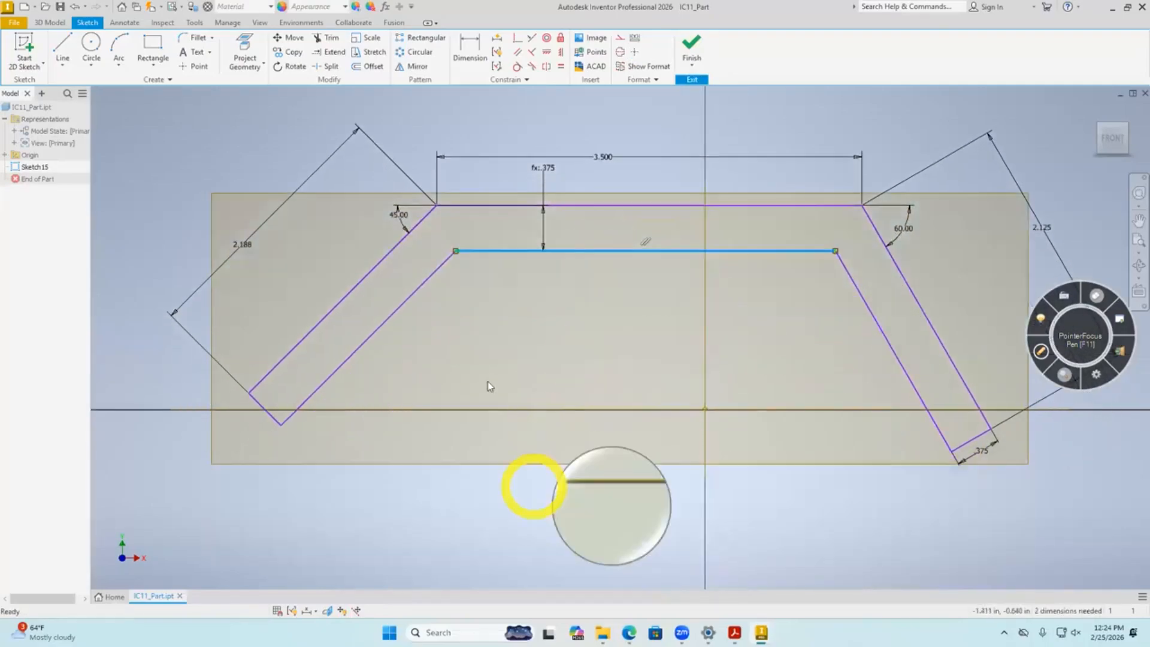
mouse_move(436, 206)
mouse_down()
mouse_move(516, 267)
mouse_move(300, 198)
mouse_move(430, 206)
mouse_up()
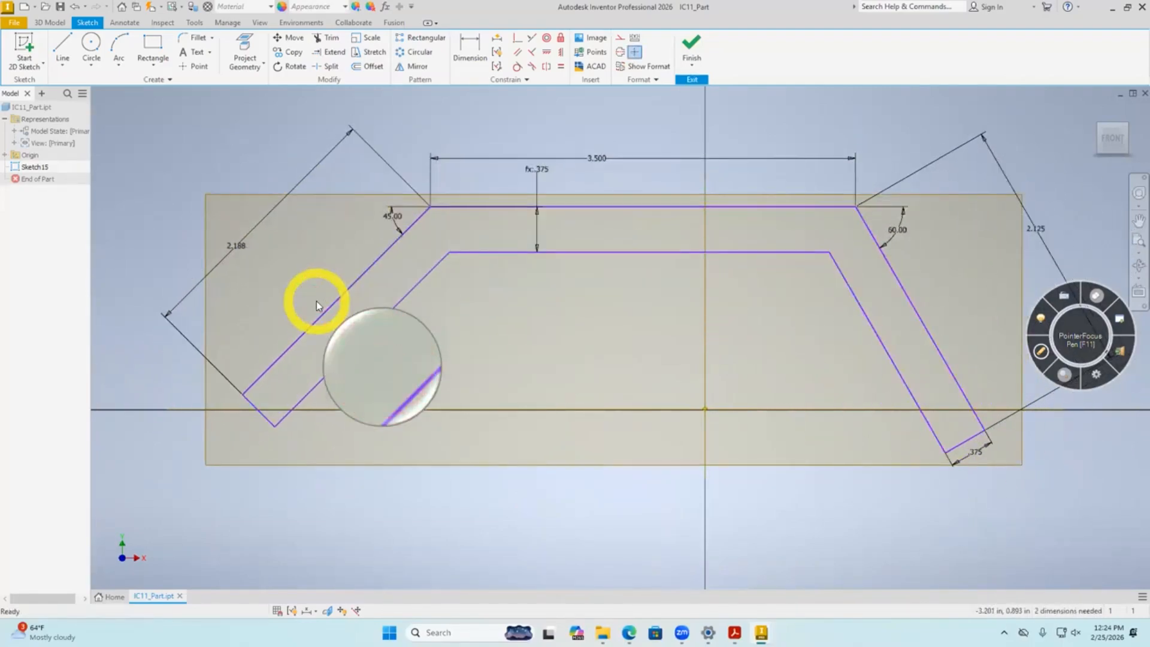
middle_drag(555, 362, 534, 365)
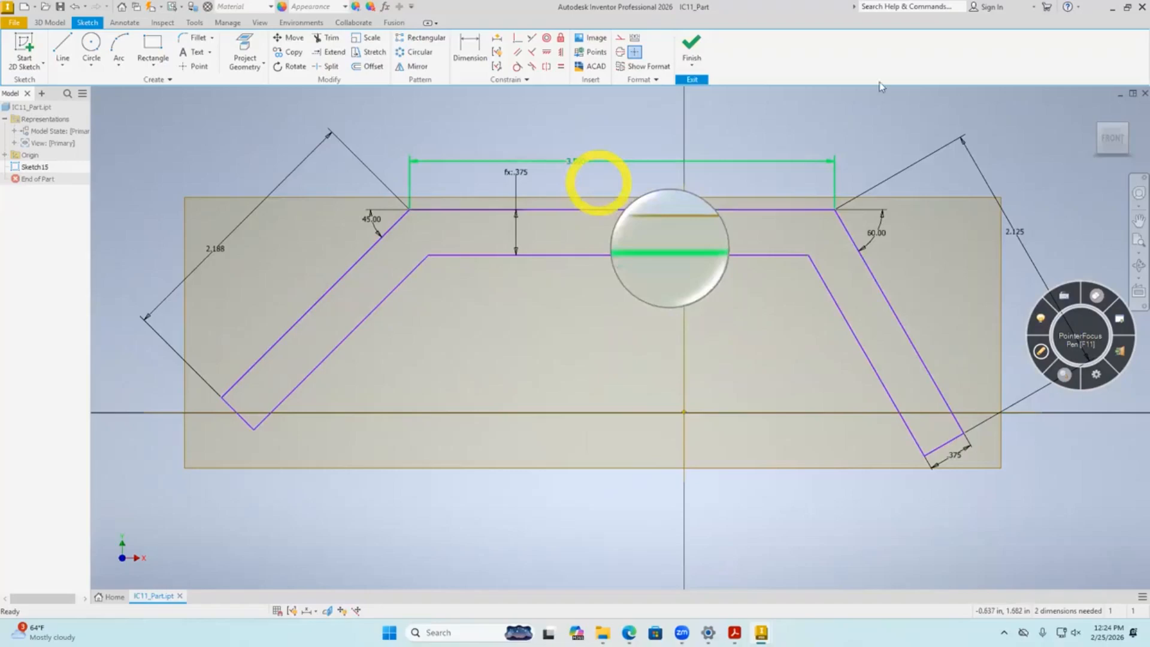
Fix the outer horizontal line's midpoint at the sketch origin with a vertical and a horizontal constraint.
click(562, 53)
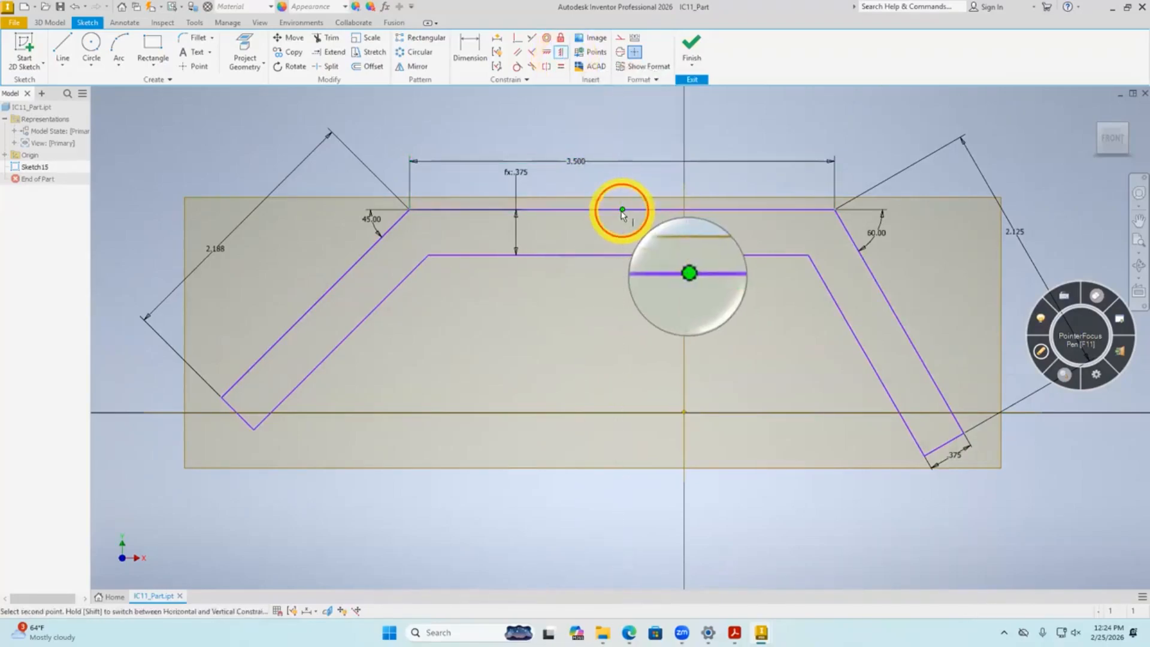
click(683, 412)
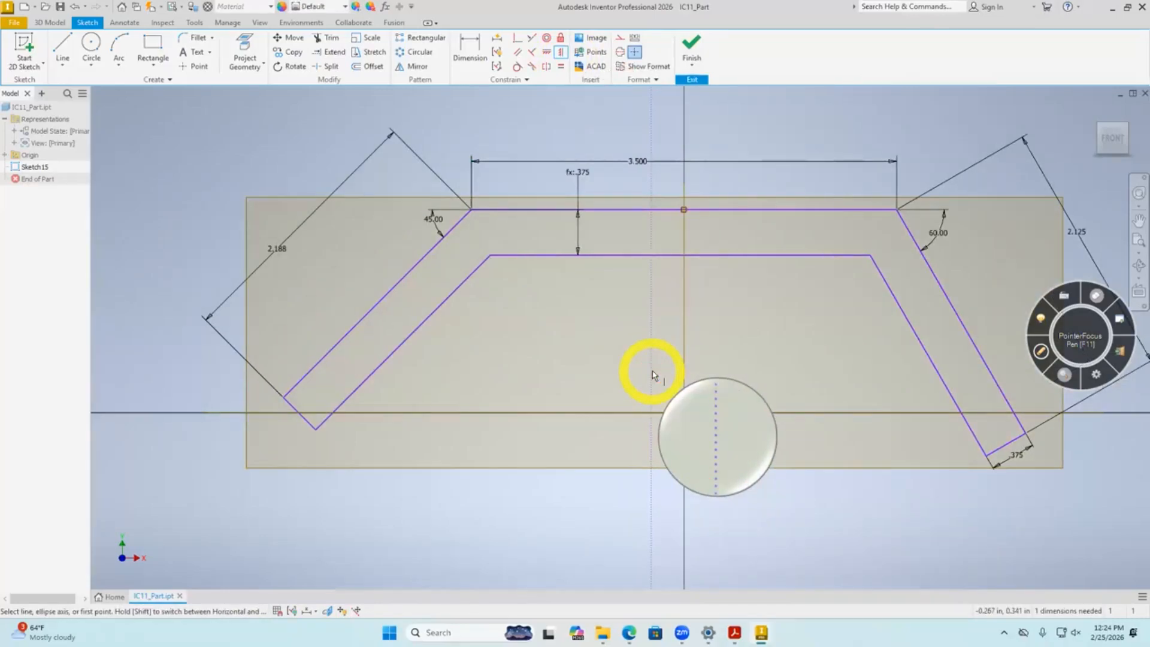
click(546, 51)
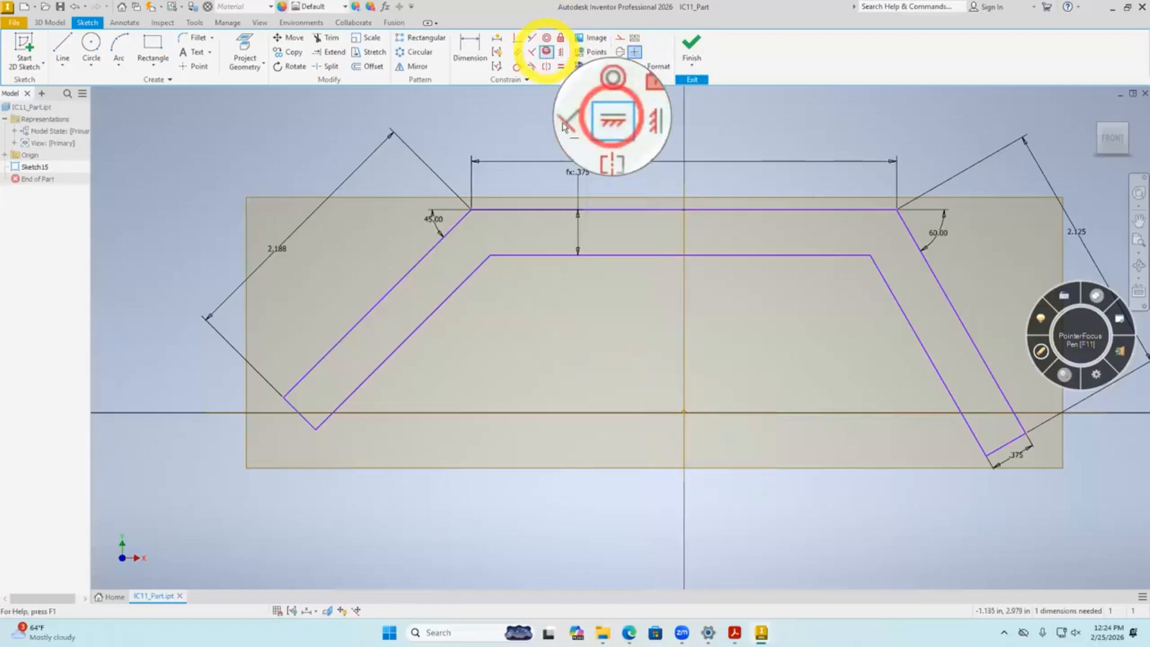
click(683, 211)
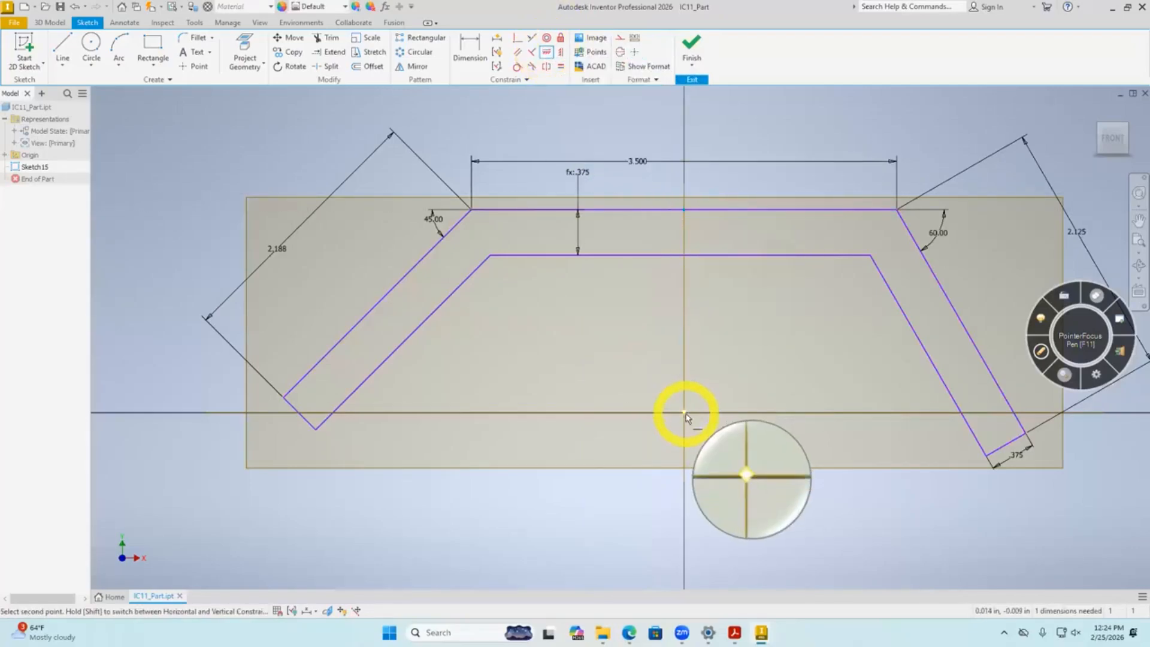
click(685, 413)
mouse_move(673, 355)
middle_down()
mouse_move(649, 155)
mouse_move(671, 164)
middle_up()
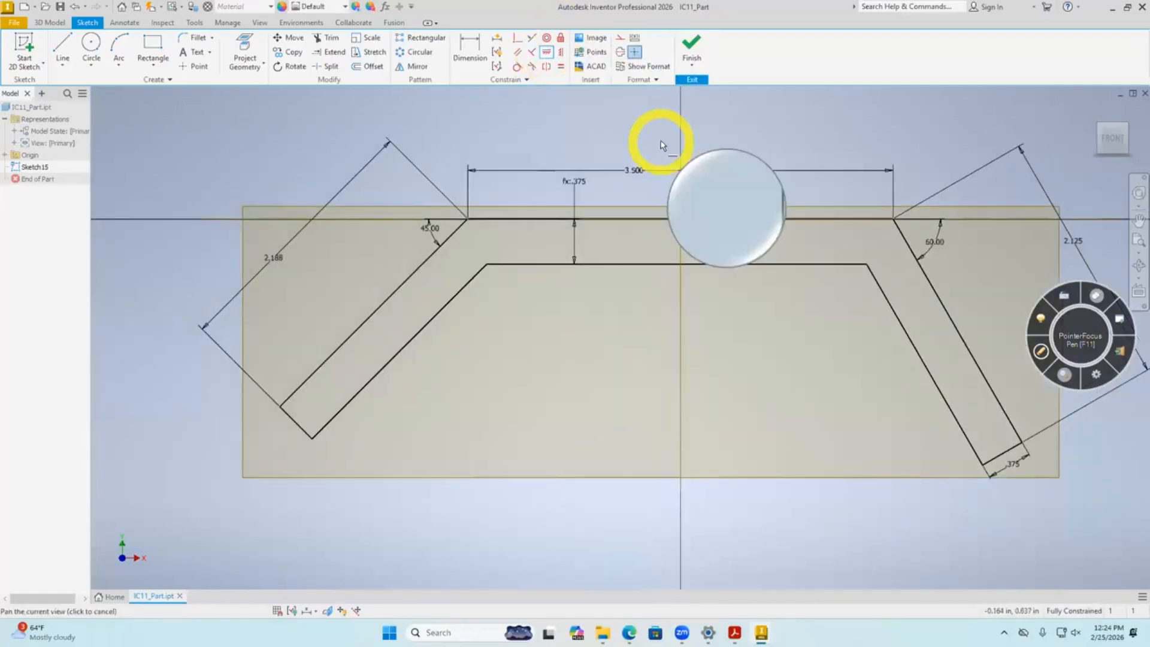
key(Escape)
Finish the profile sketch and bring the whole profile into view in the 3D model.
scroll(584, 444, down, 4)
mouse_move(583, 443)
middle_down()
mouse_move(557, 342)
mouse_move(563, 438)
middle_up()
scroll(557, 343, up, 3)
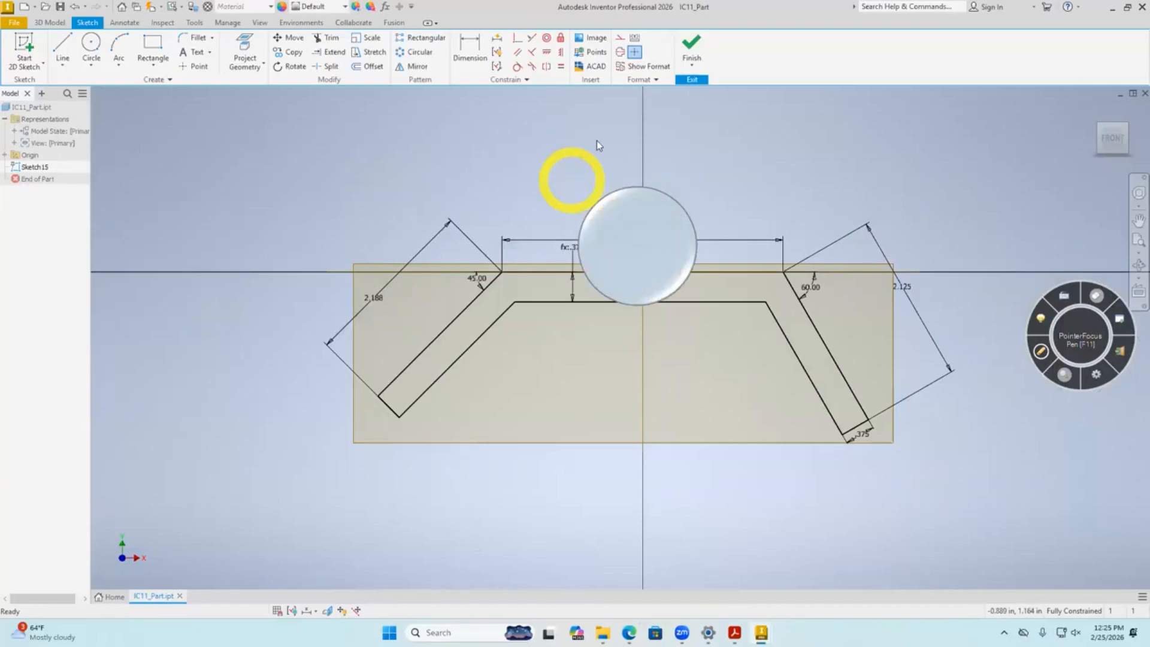
click(691, 45)
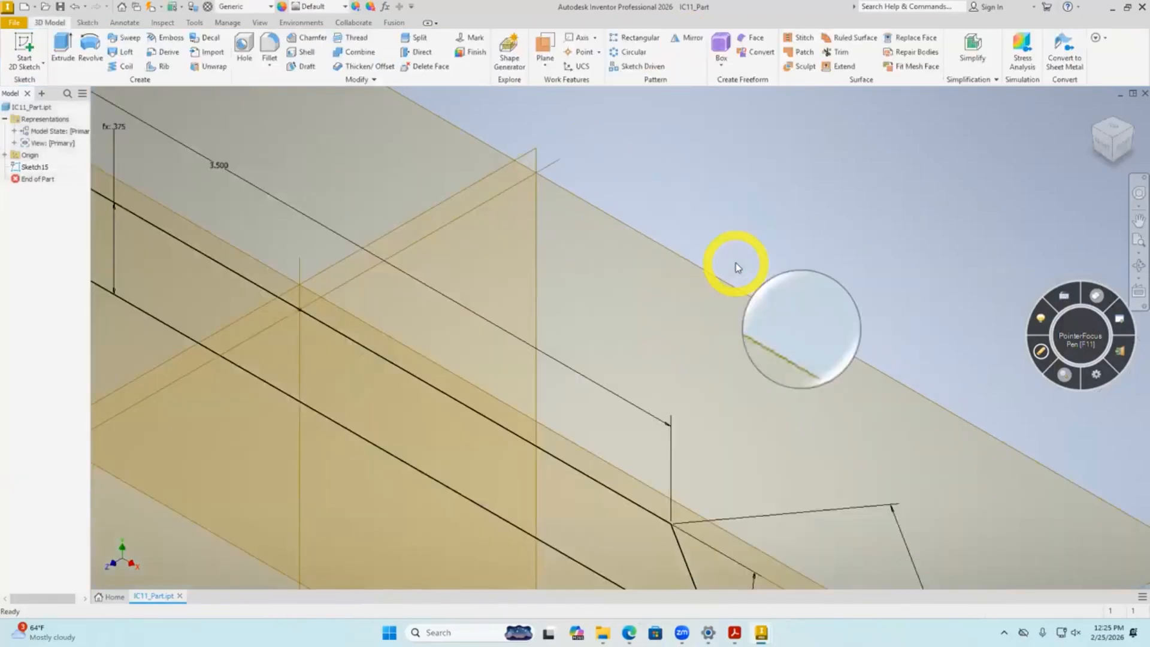
scroll(733, 265, down, 5)
scroll(729, 265, up, 2)
scroll(339, 470, down, 2)
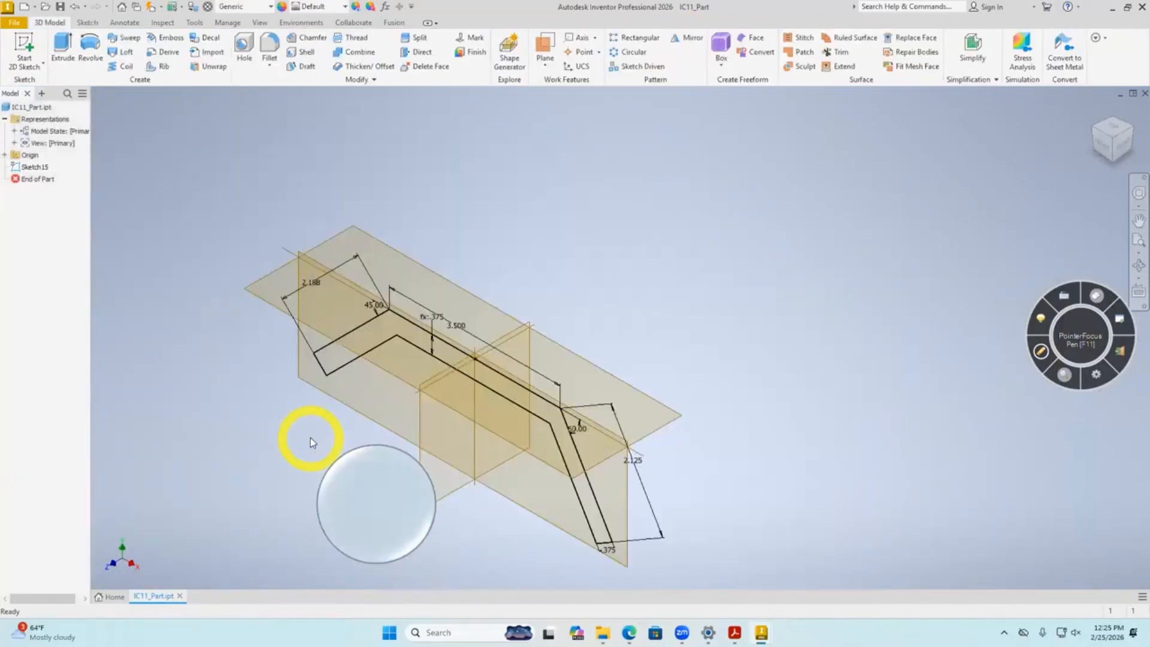
Switch to the reference PDF and look up the bracket's overall width in the top view.
key(alt+Tab)
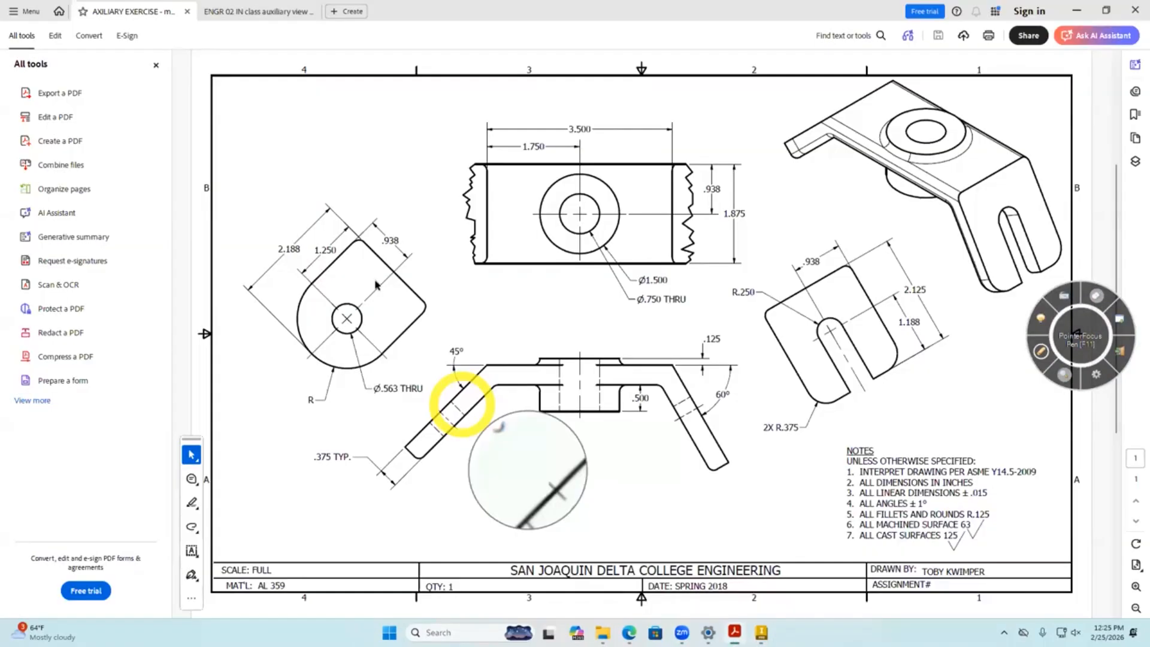
drag(726, 214, 757, 212)
click(683, 314)
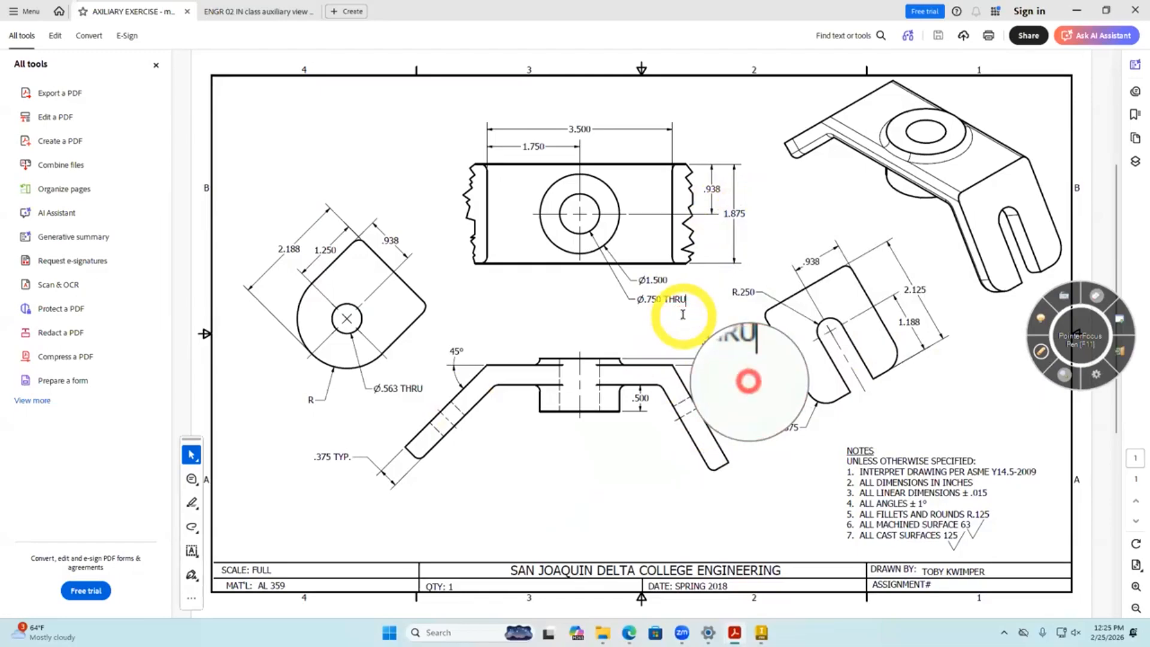
Switch back to Inventor and extrude the bent profile 1.875 in symmetrically about its sketch plane with a 0° taper.
key(alt+Tab)
right_click(623, 300)
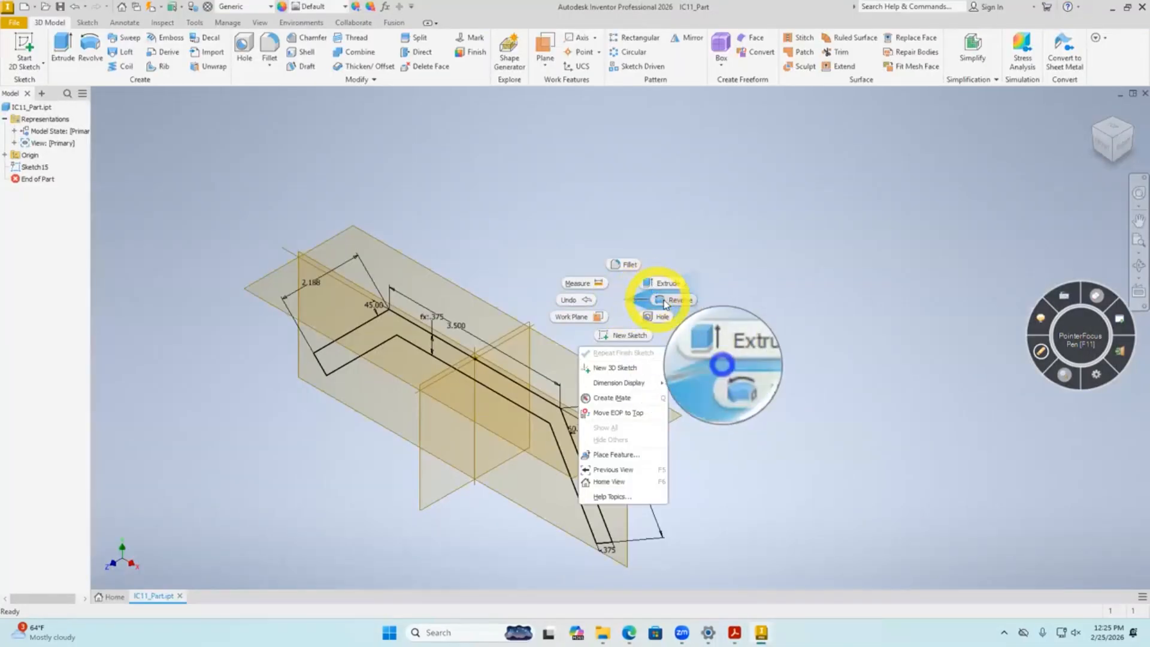
click(666, 282)
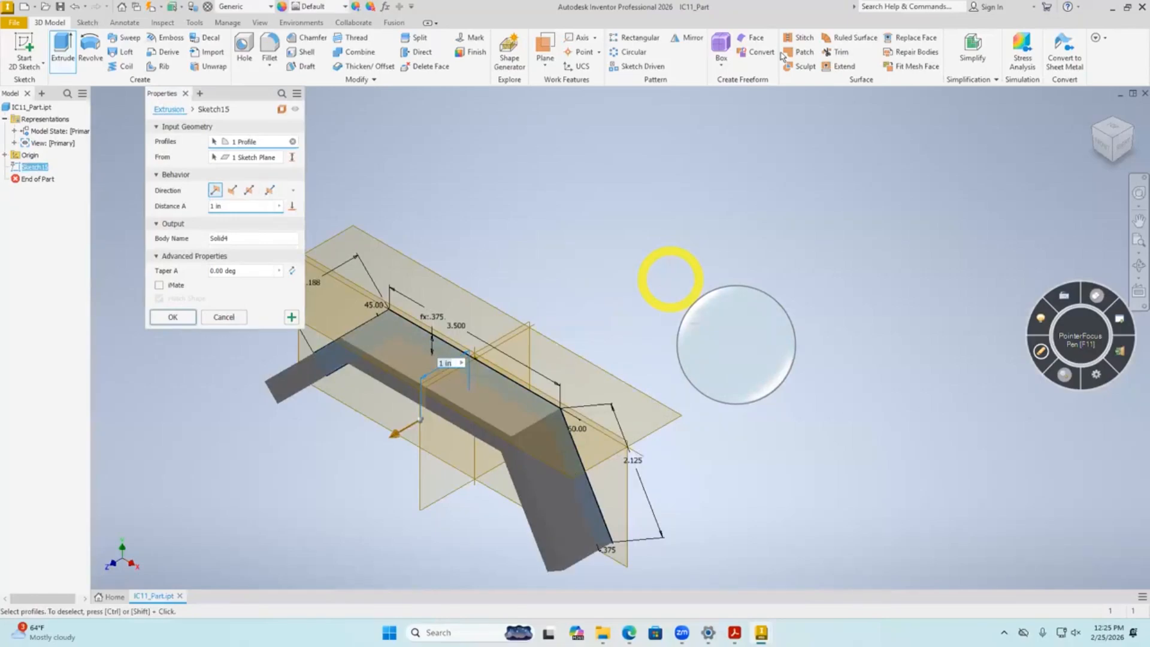
click(232, 191)
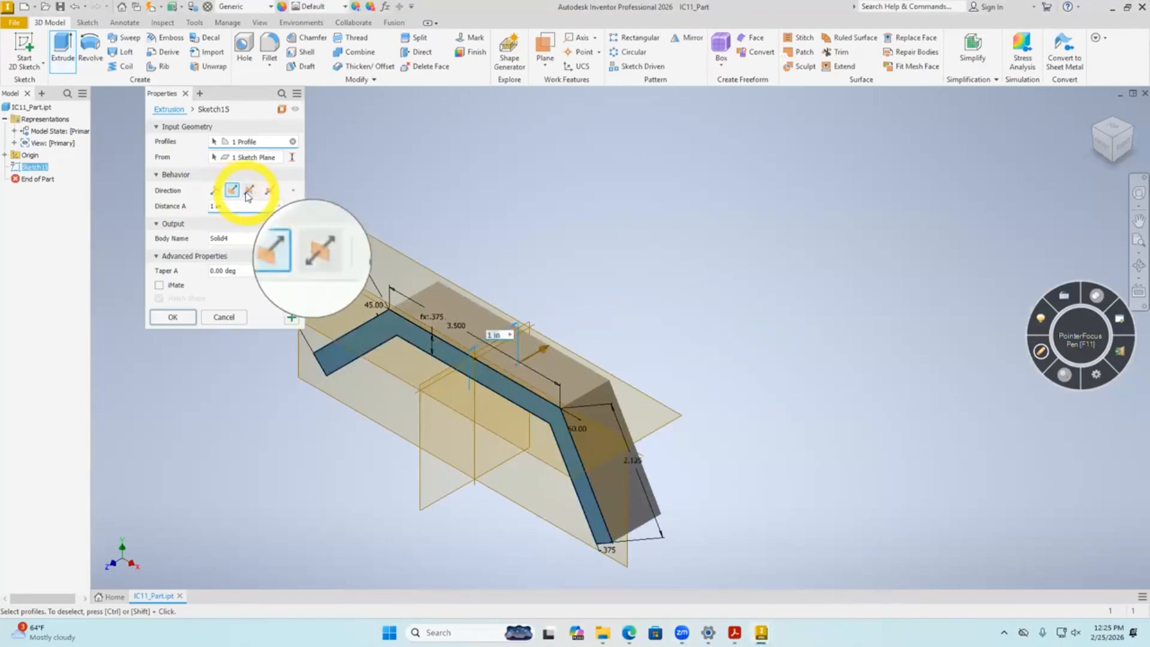
click(248, 192)
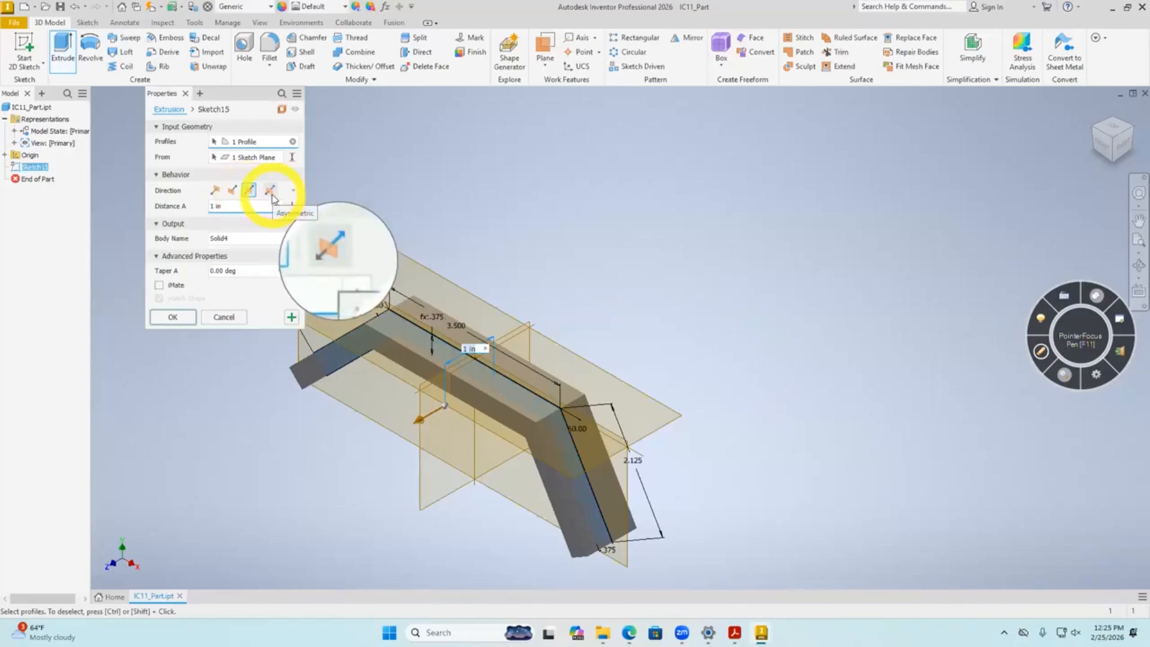
click(220, 273)
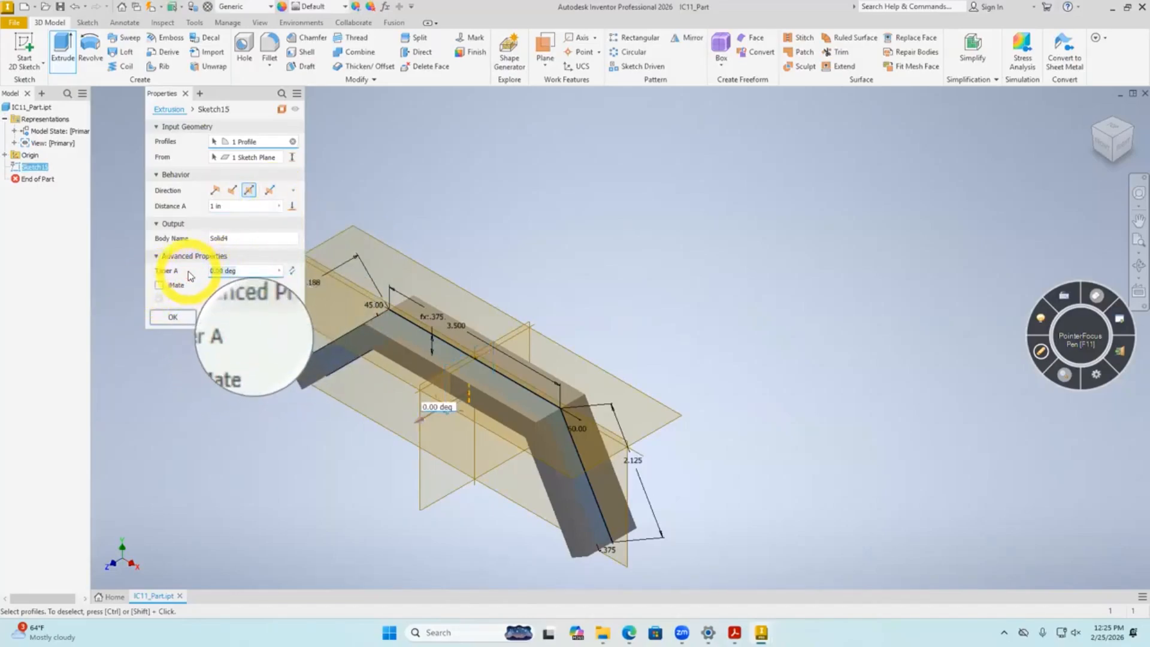
mouse_move(730, 547)
shift+middle_down()
mouse_move(649, 401)
mouse_move(654, 452)
mouse_move(672, 462)
mouse_move(706, 256)
mouse_move(764, 355)
shift+middle_up()
drag(246, 271, 202, 274)
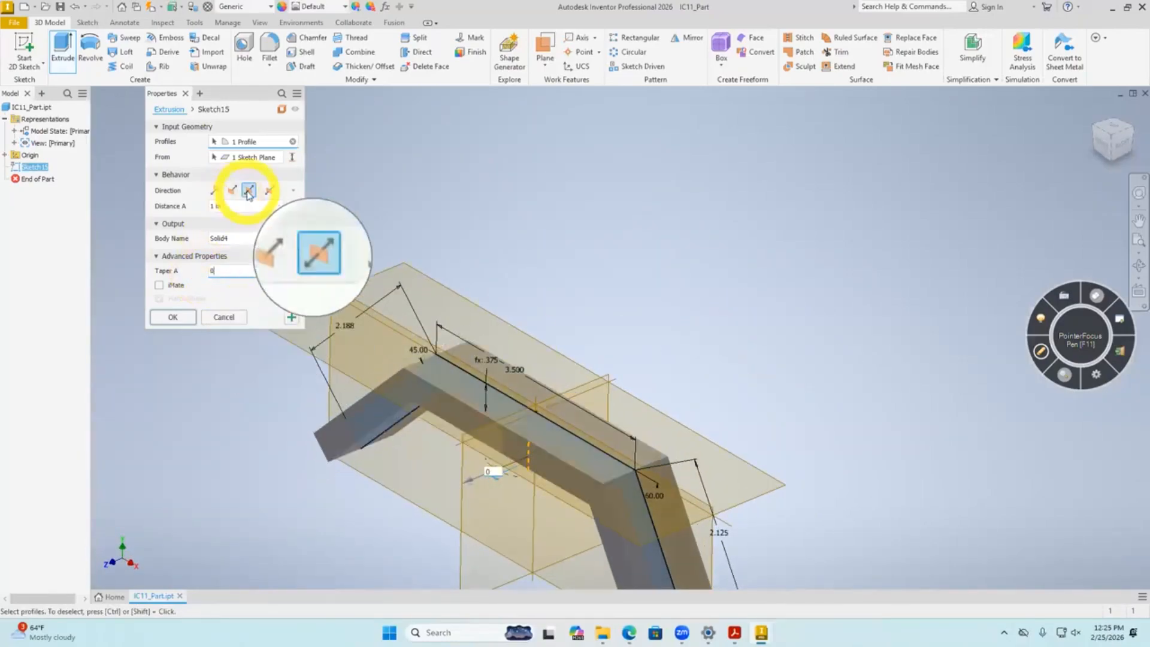
click(735, 634)
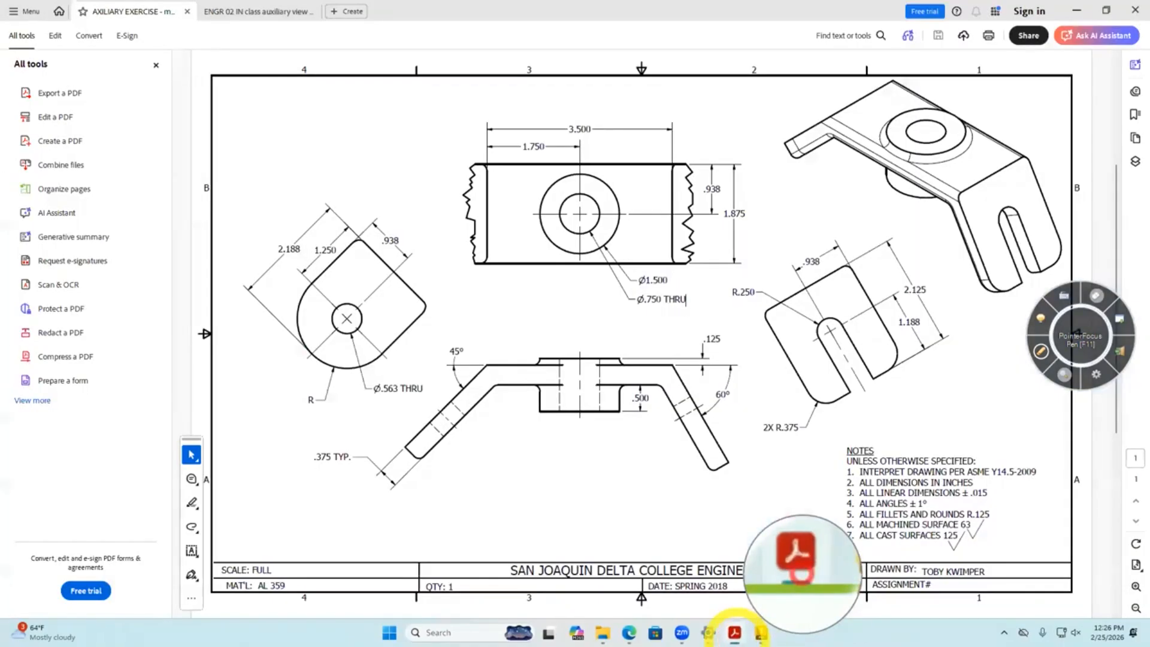
click(735, 634)
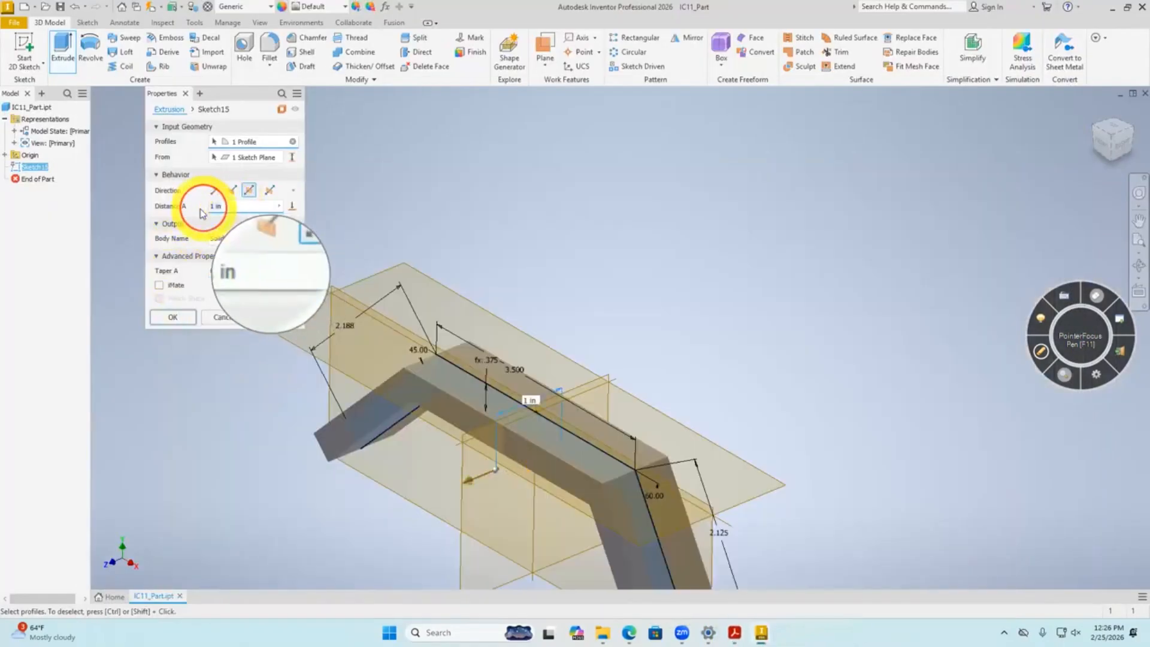
key(Return)
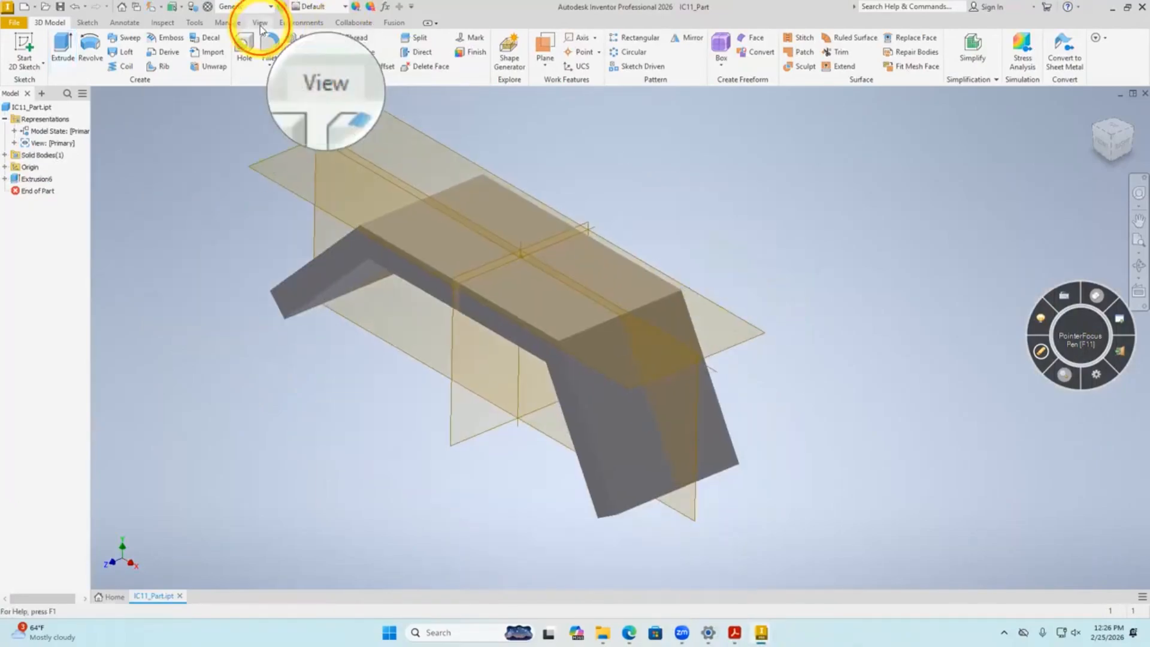
Change the part's visual style to shaded with visible edges.
click(260, 23)
click(295, 60)
click(304, 133)
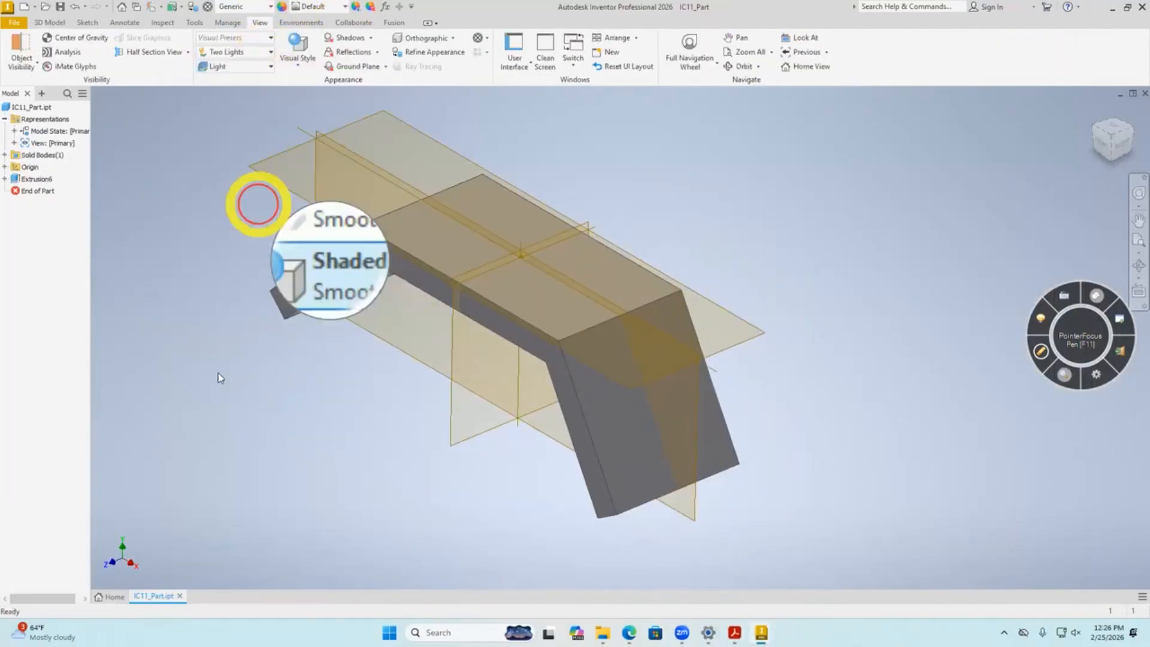
mouse_move(163, 363)
shift+middle_down()
mouse_move(239, 335)
mouse_move(237, 366)
mouse_move(216, 375)
shift+middle_up()
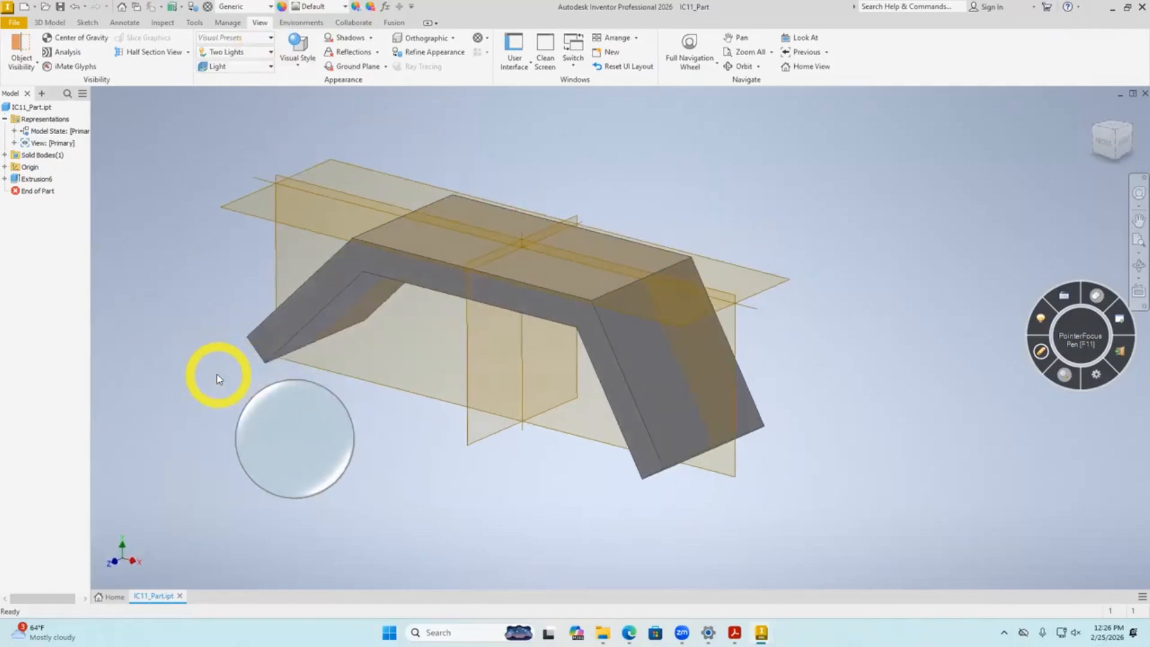
Switch to the reference PDF and look up the end rounding of the 45° leg in its auxiliary view.
key(alt+Tab)
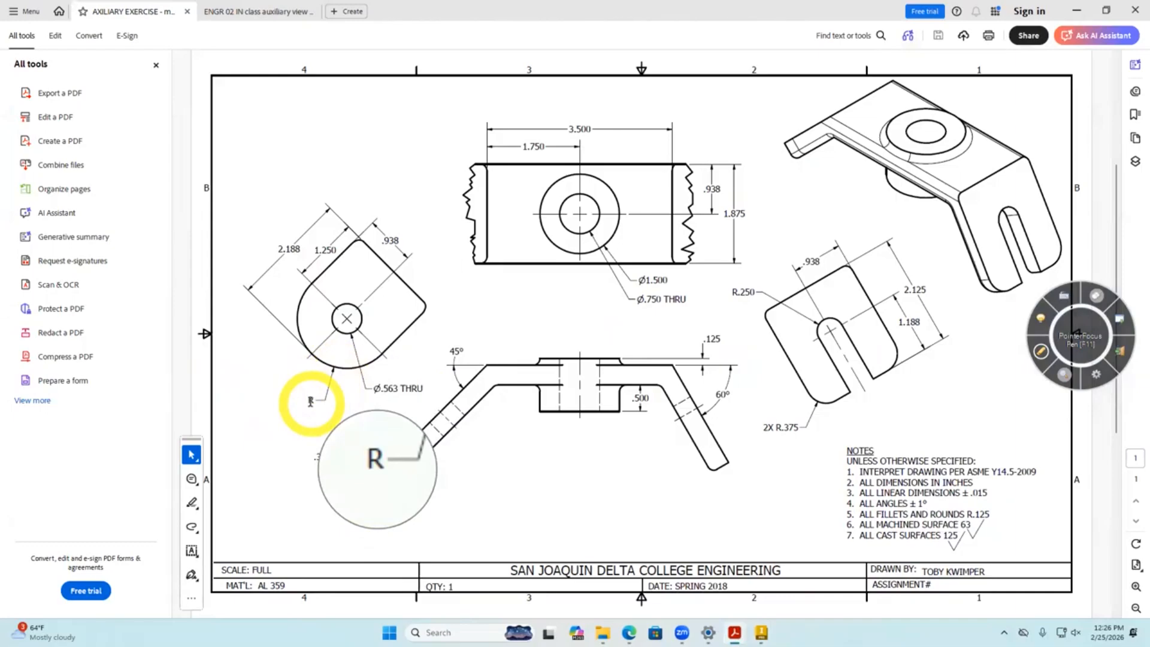
double_click(305, 400)
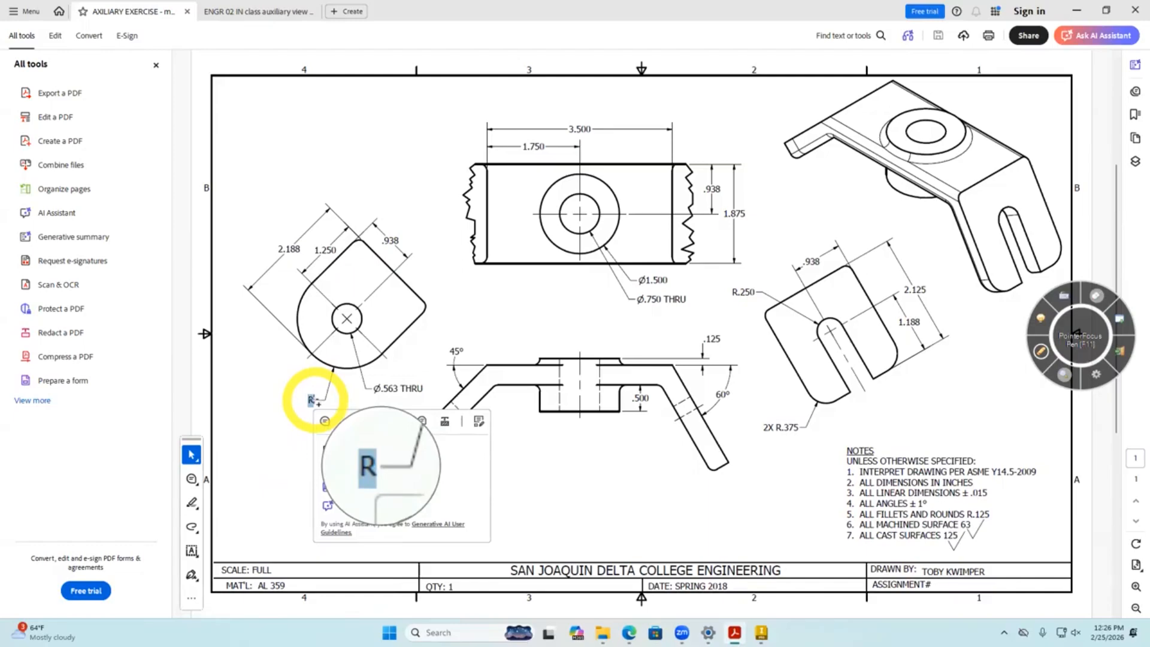
click(383, 247)
key(alt+Tab)
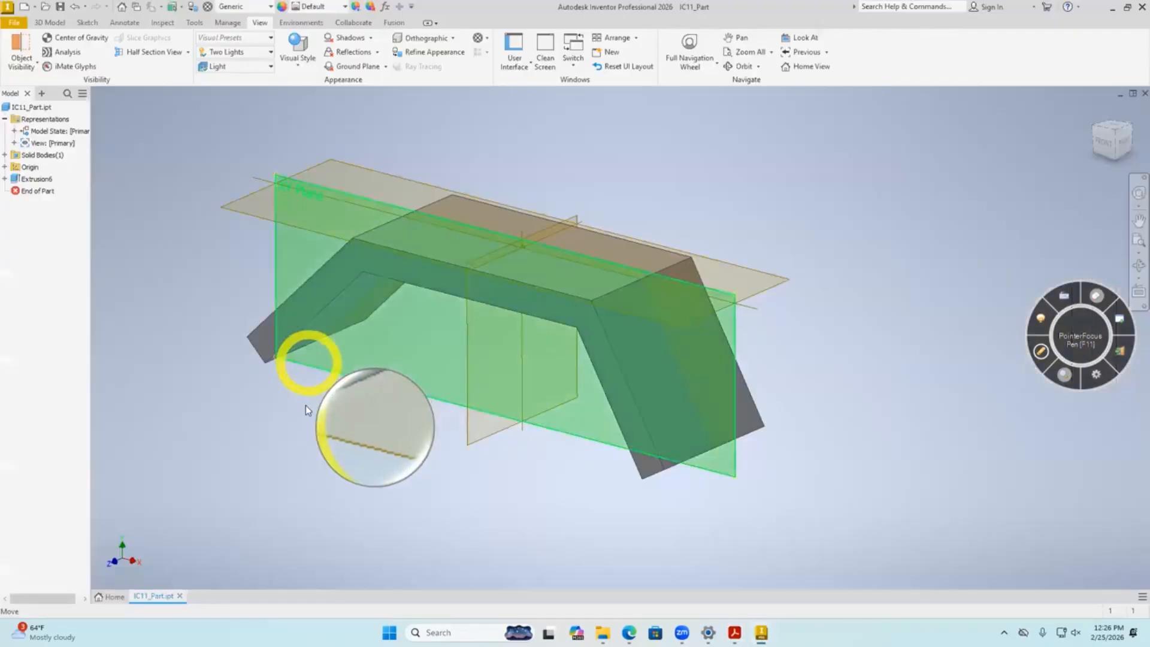
mouse_move(305, 421)
shift+middle_down()
mouse_move(426, 432)
mouse_move(373, 372)
shift+middle_up()
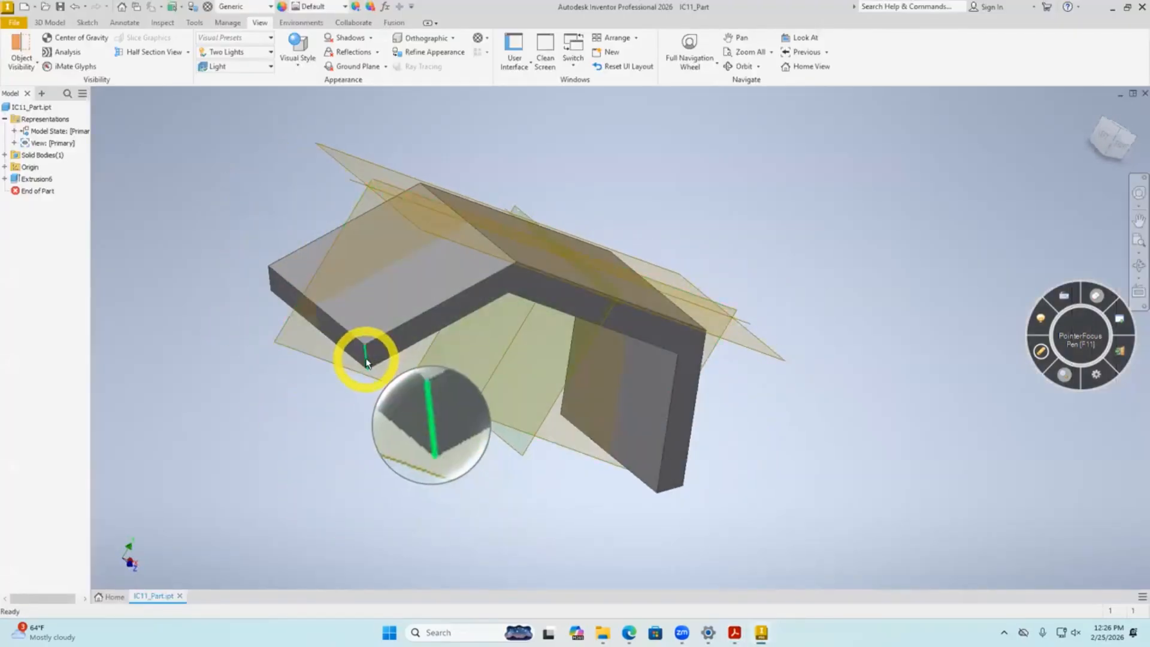
click(379, 350)
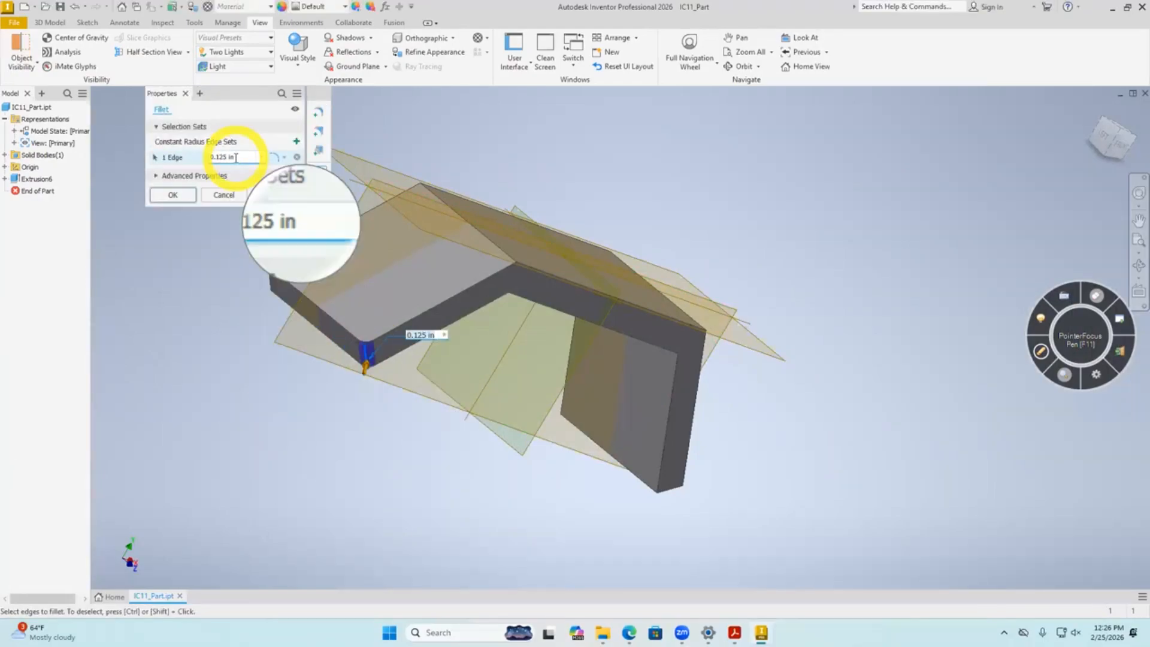
click(235, 158)
text(.938)
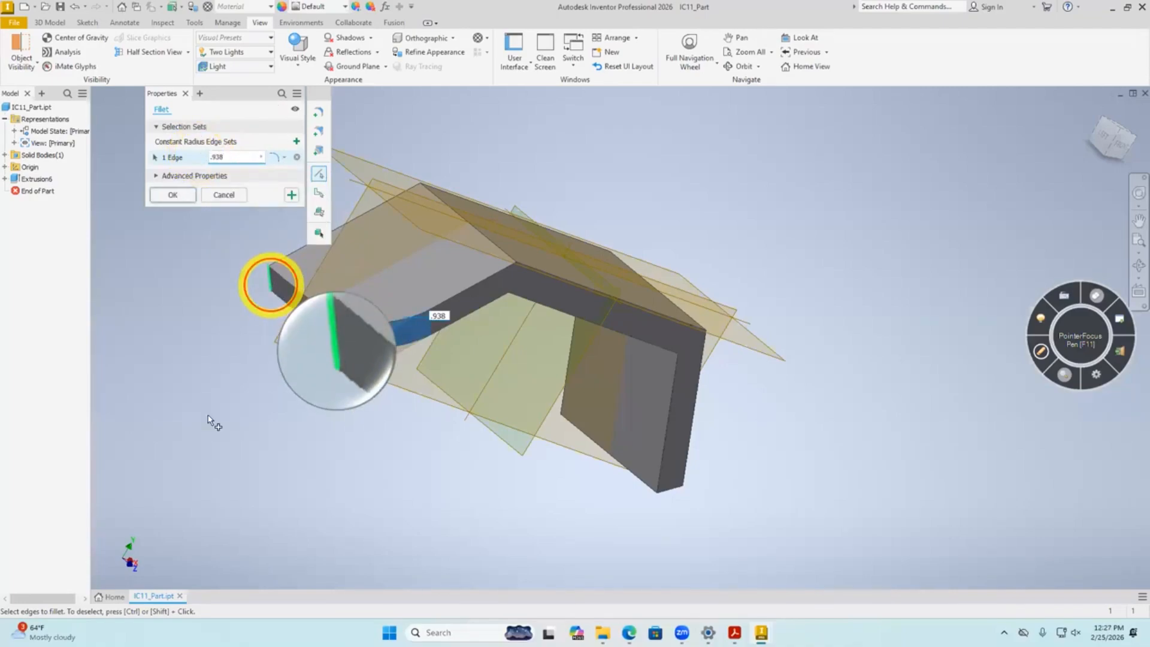
click(271, 282)
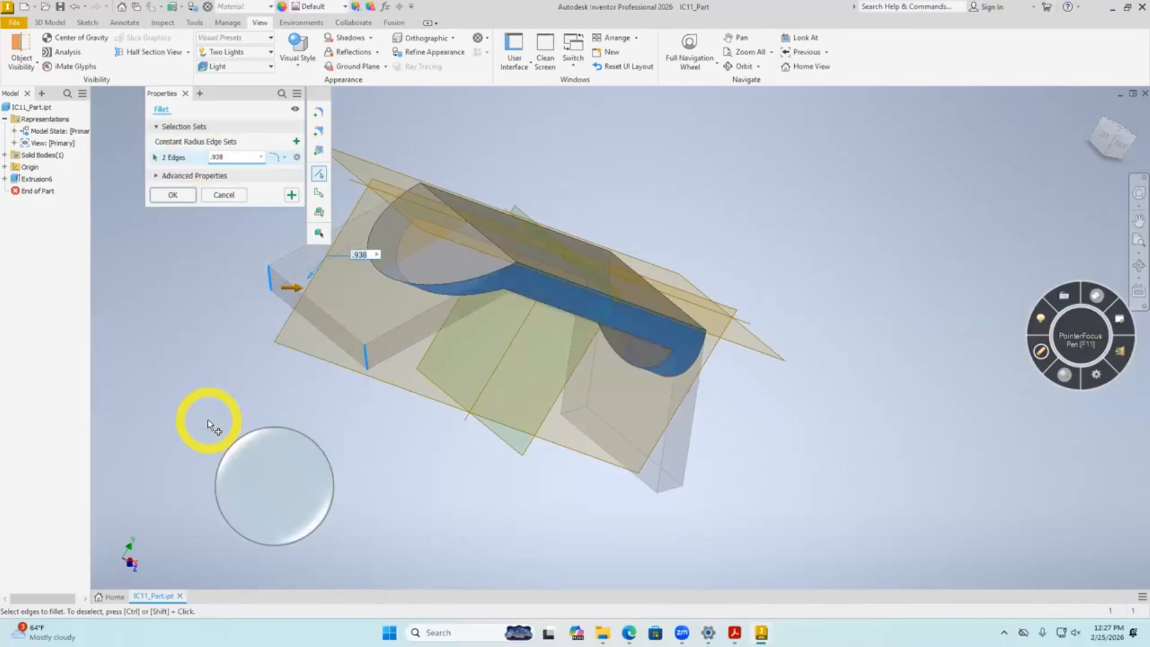
click(224, 194)
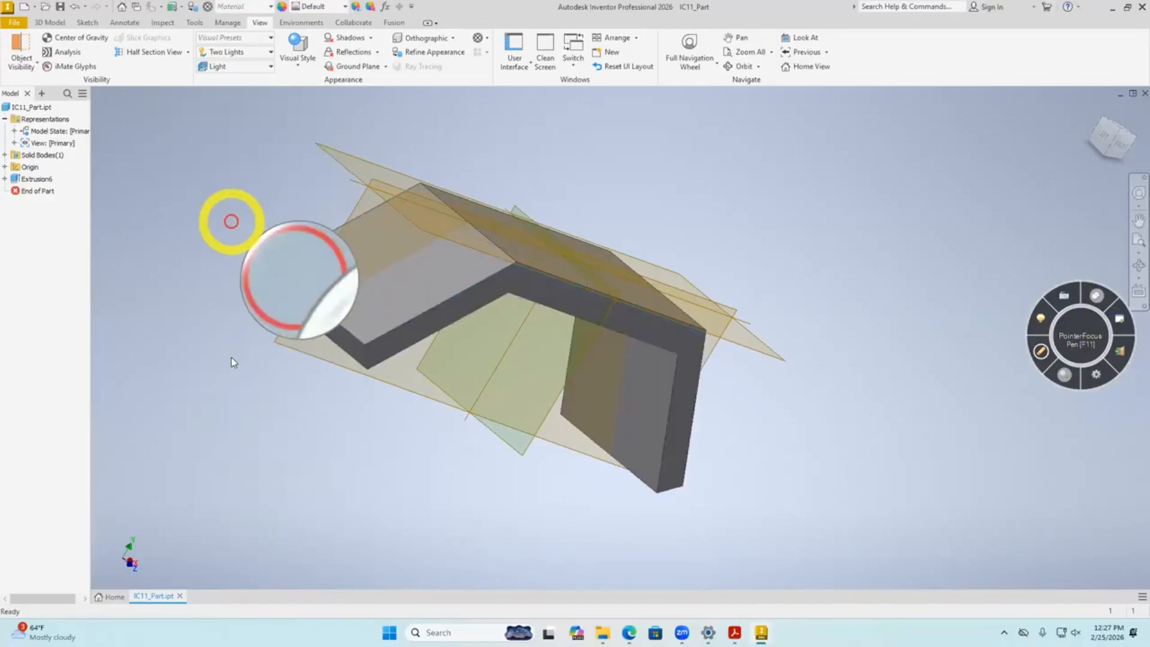
Switch to the reference PDF and compare the bracket's overall width with the 45° leg's hole-centre offset.
click(734, 633)
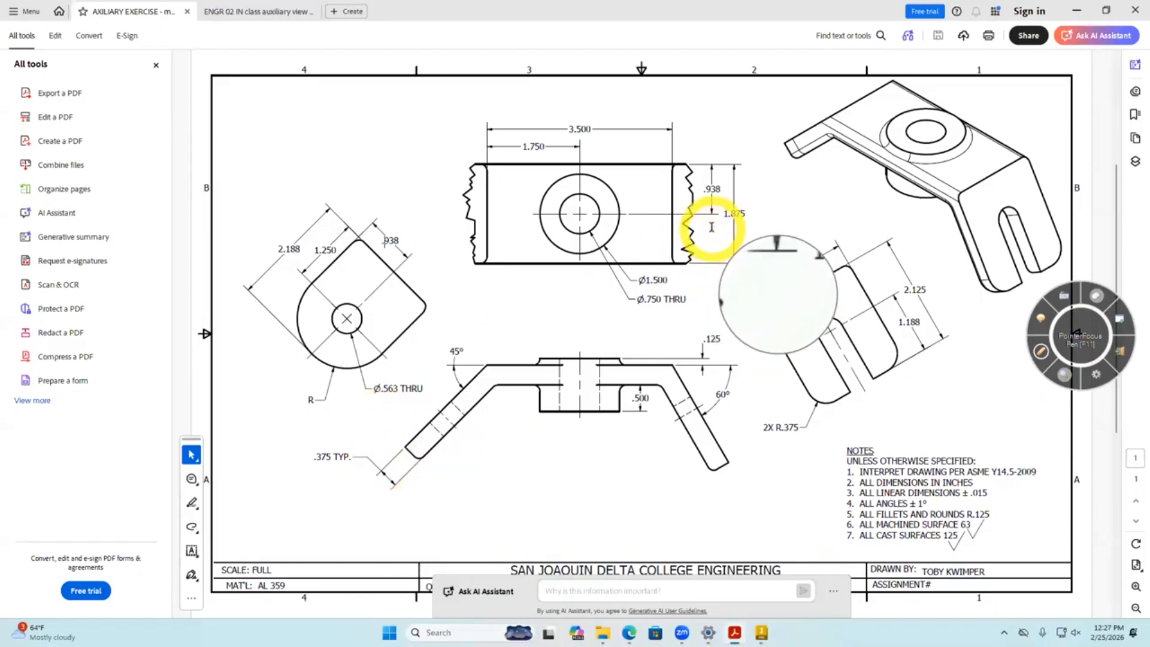
double_click(733, 214)
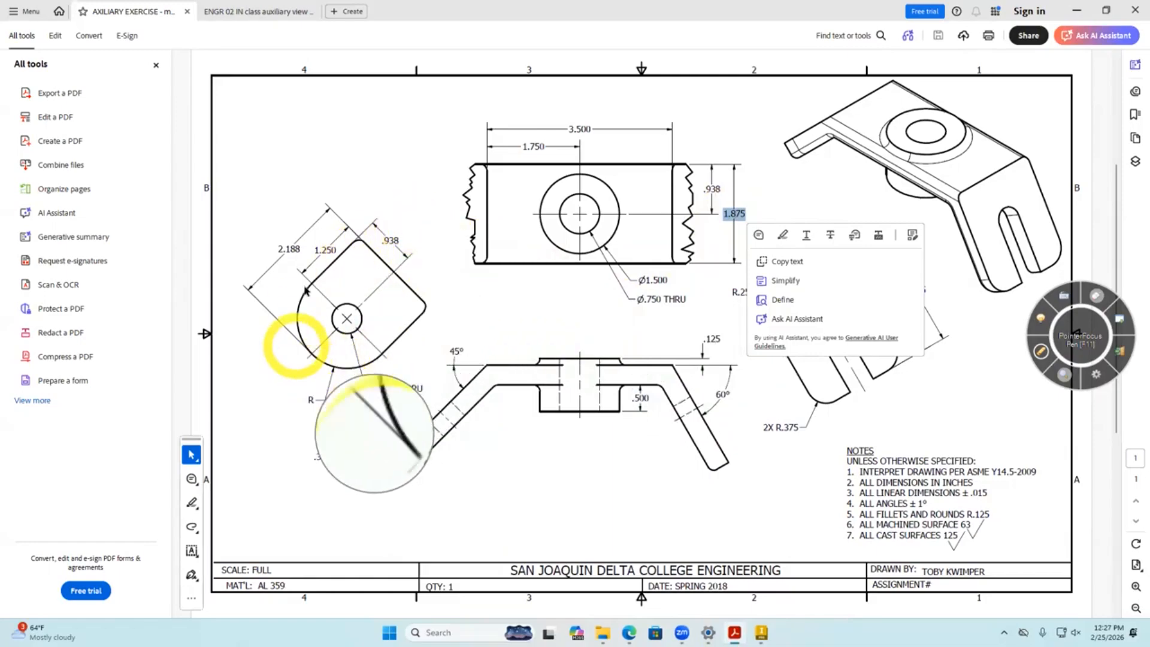
double_click(388, 242)
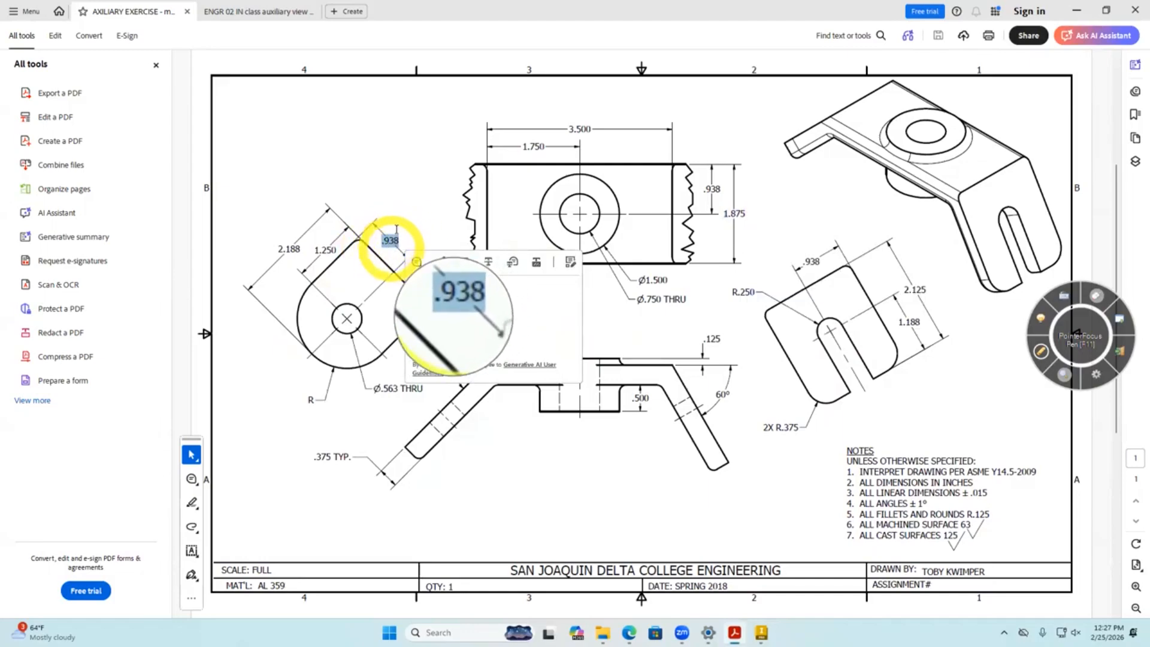
click(397, 224)
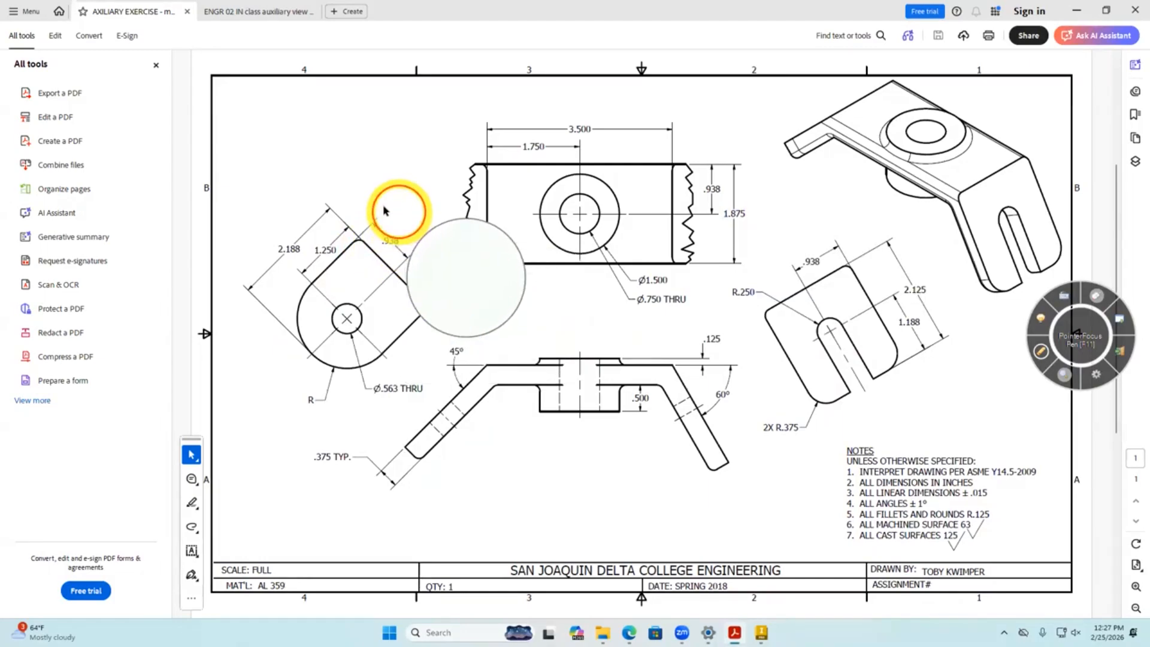
double_click(742, 215)
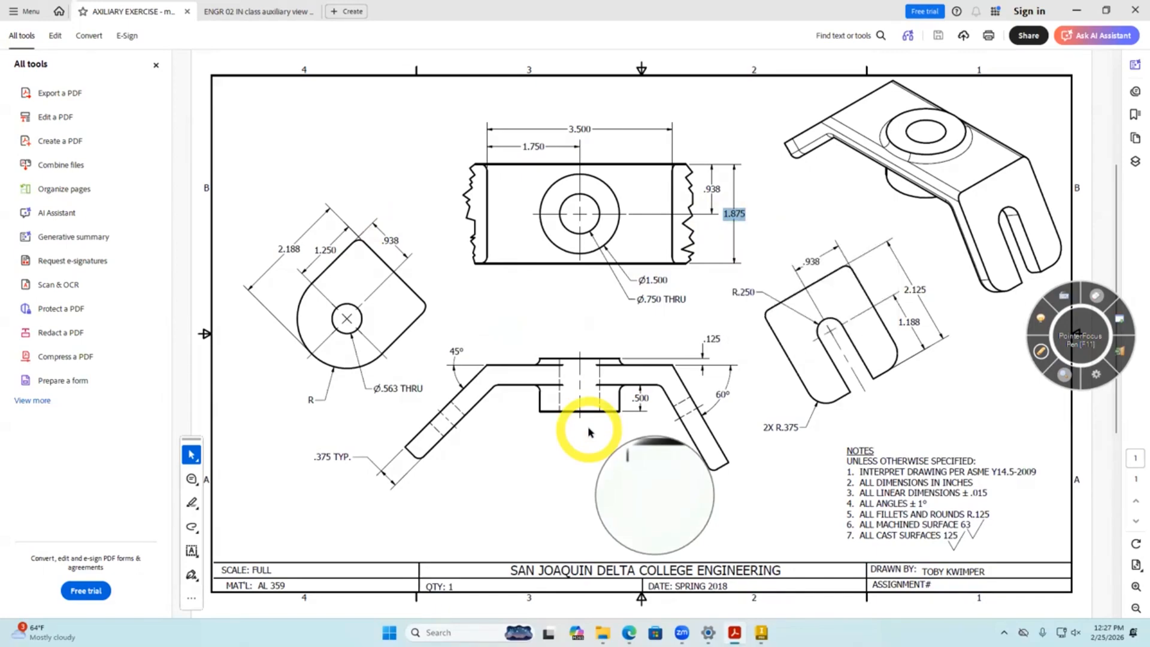
Switch back to Inventor and look up the name of the extrusion's distance parameter in the parameters table.
mouse_move(761, 632)
click(797, 580)
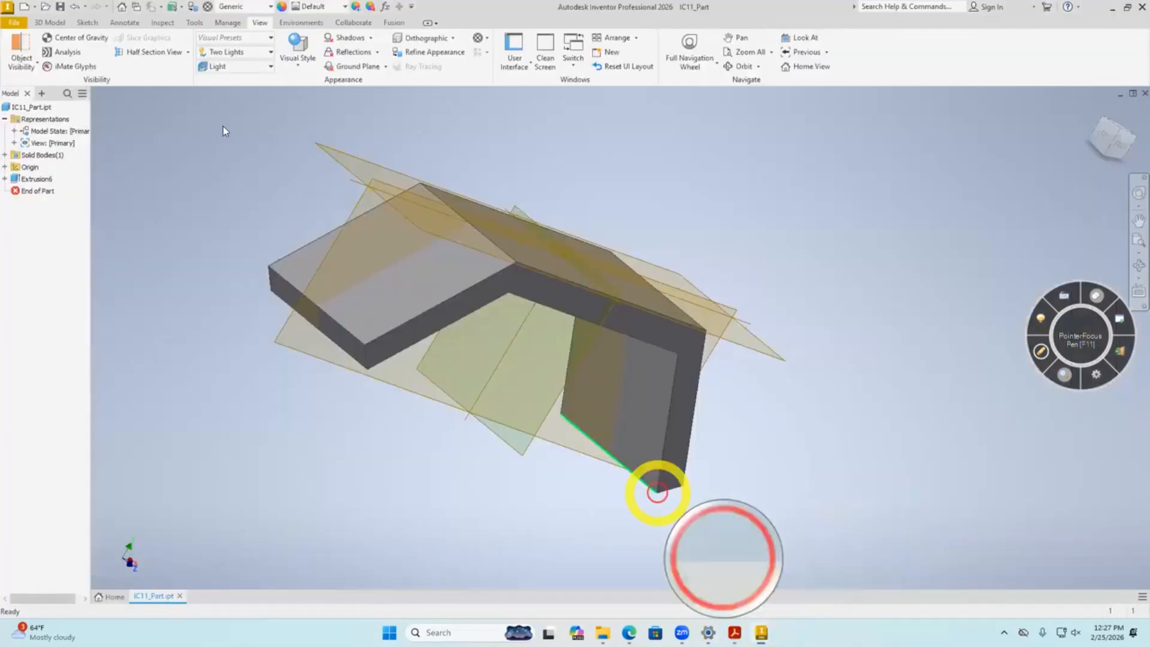
shift+middle_drag(218, 180, 371, 89)
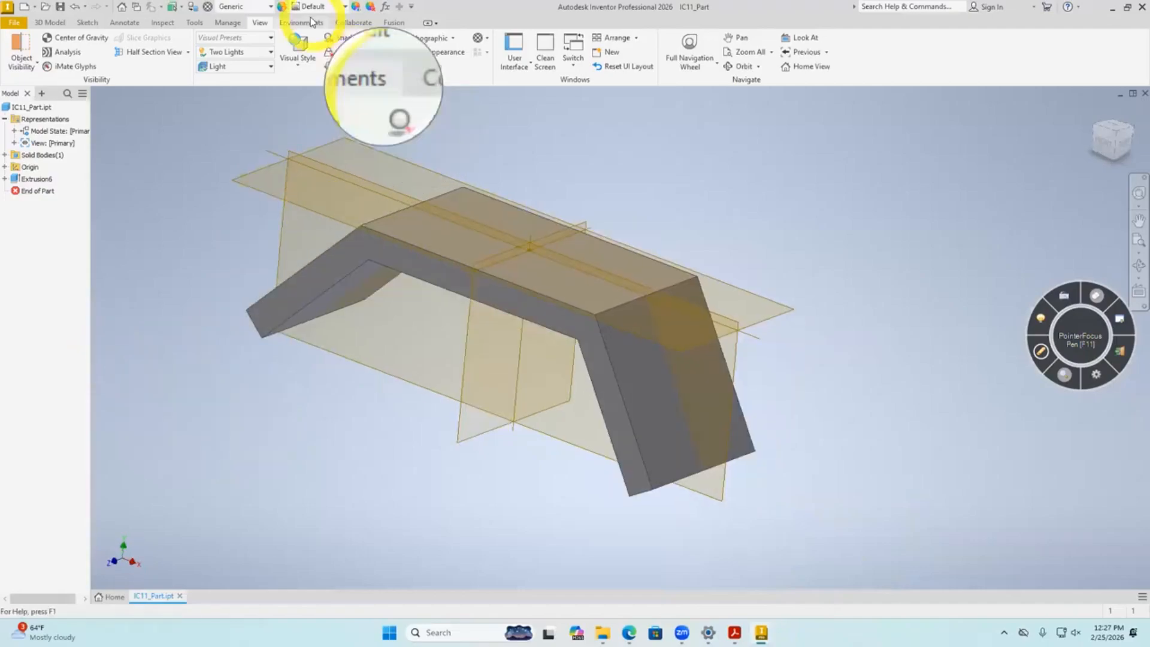
click(384, 7)
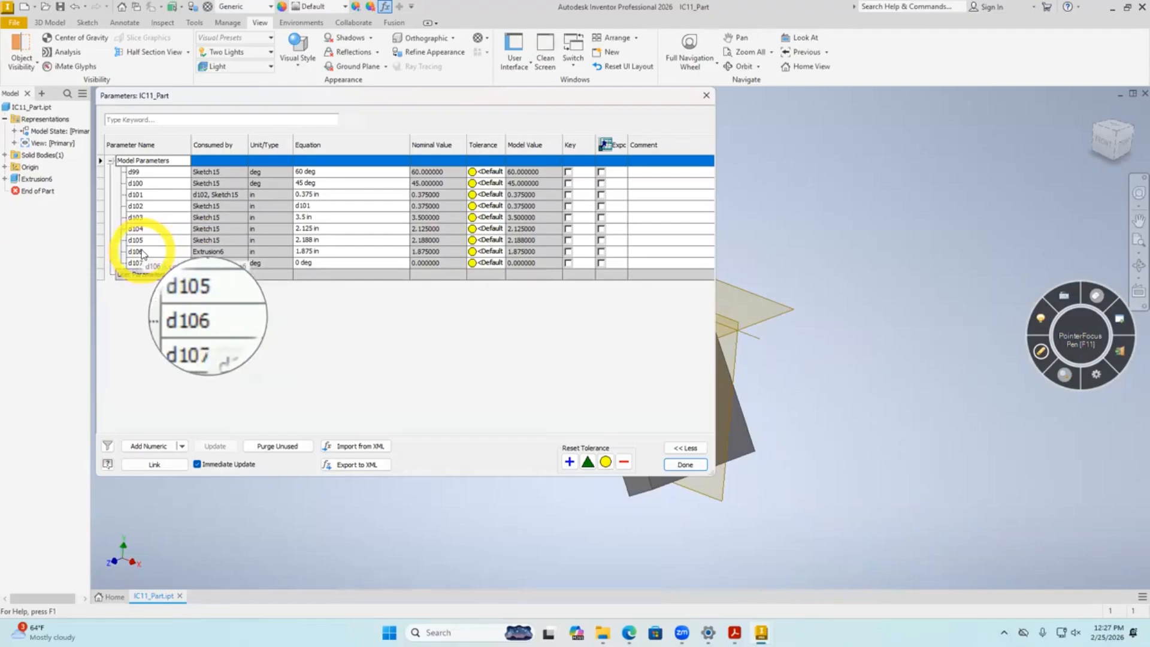
click(688, 465)
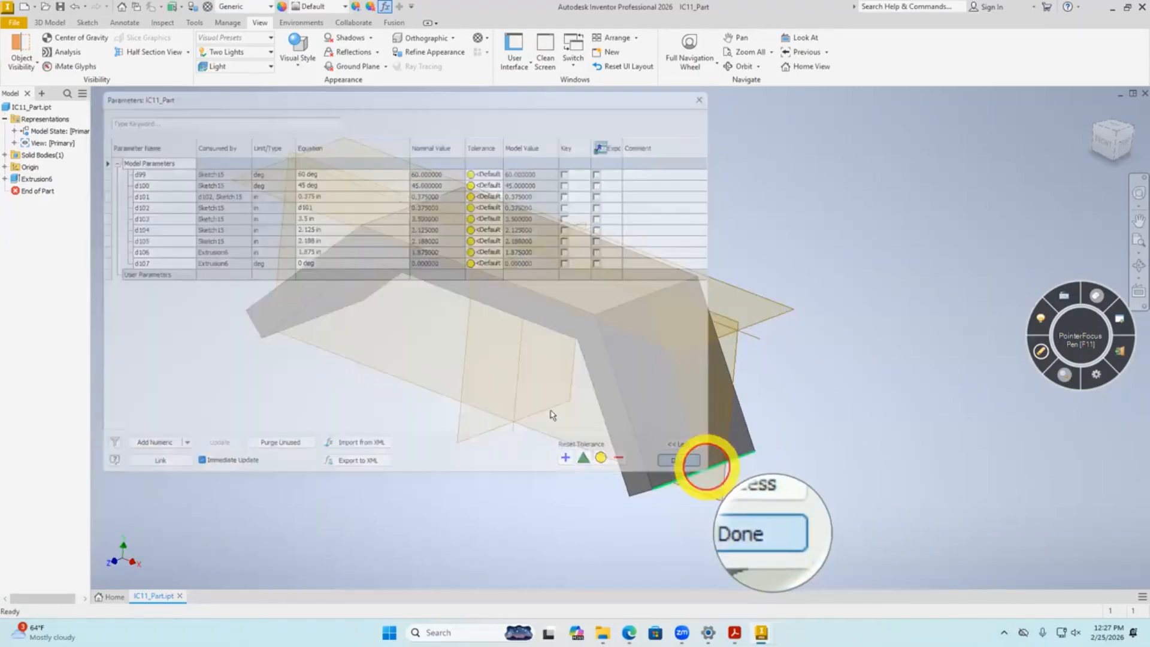
Fillet both outer corner edges at the end of the 45° leg with the radius expression d106*.5.
shift+middle_drag(293, 393, 283, 337)
click(280, 316)
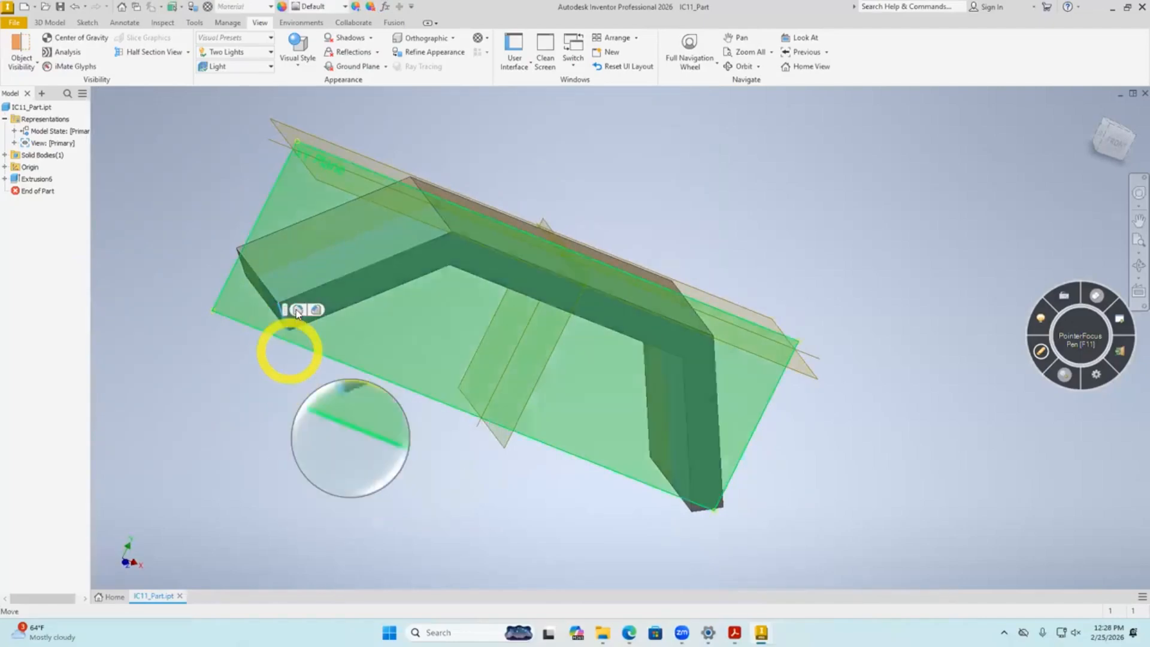
click(298, 310)
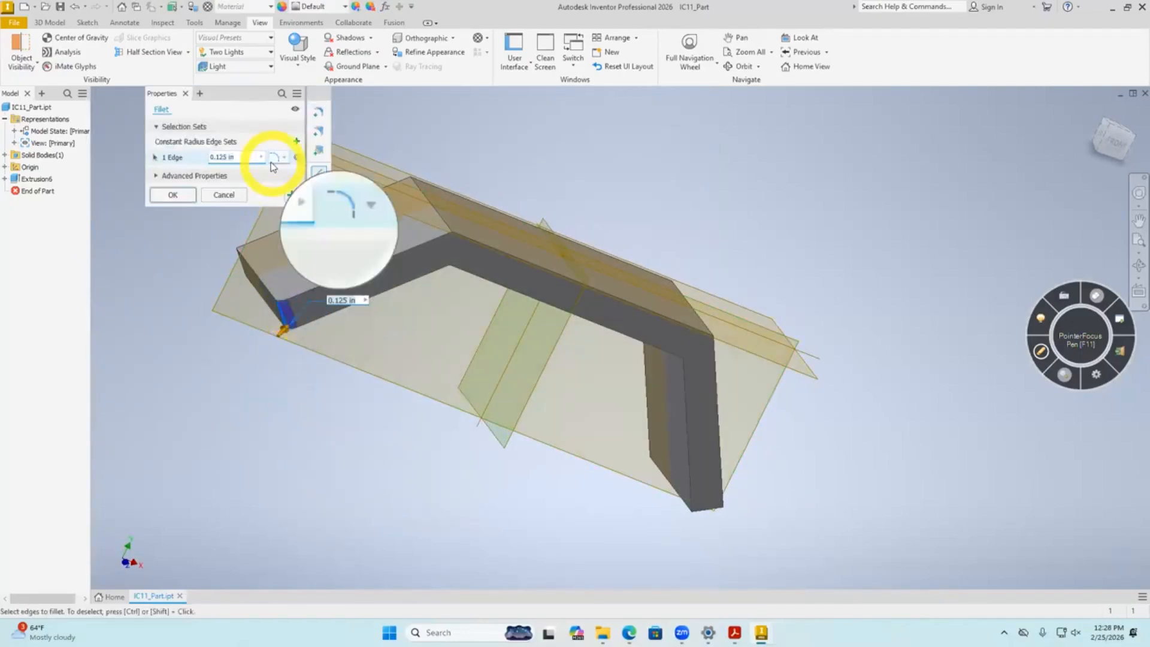
click(261, 158)
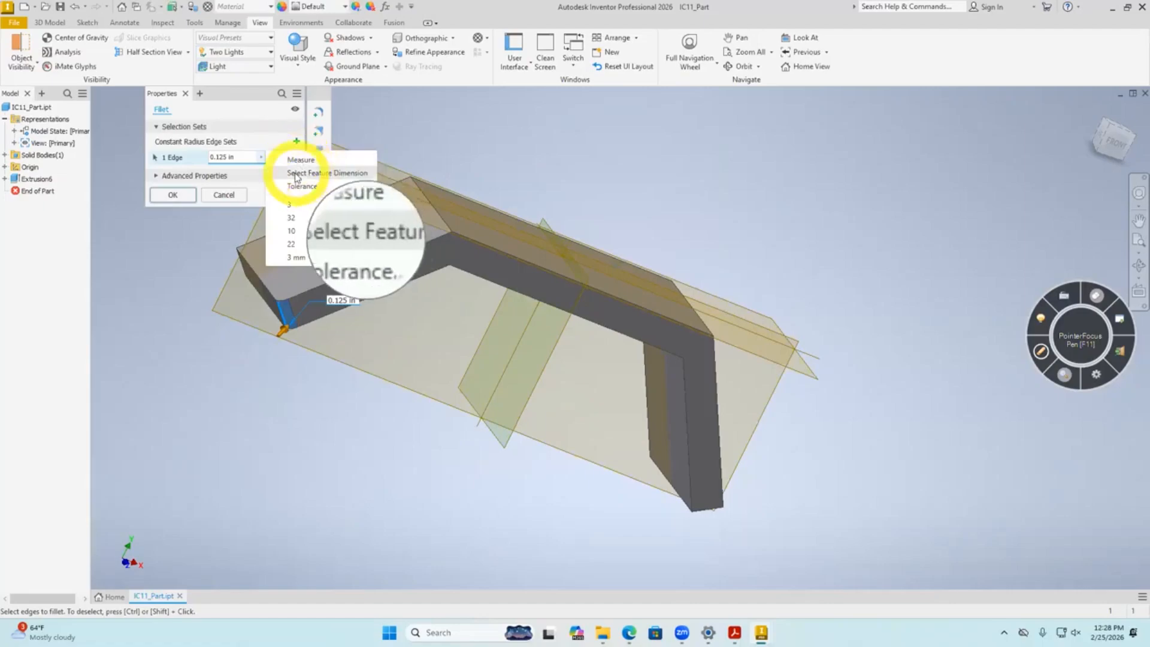
click(245, 159)
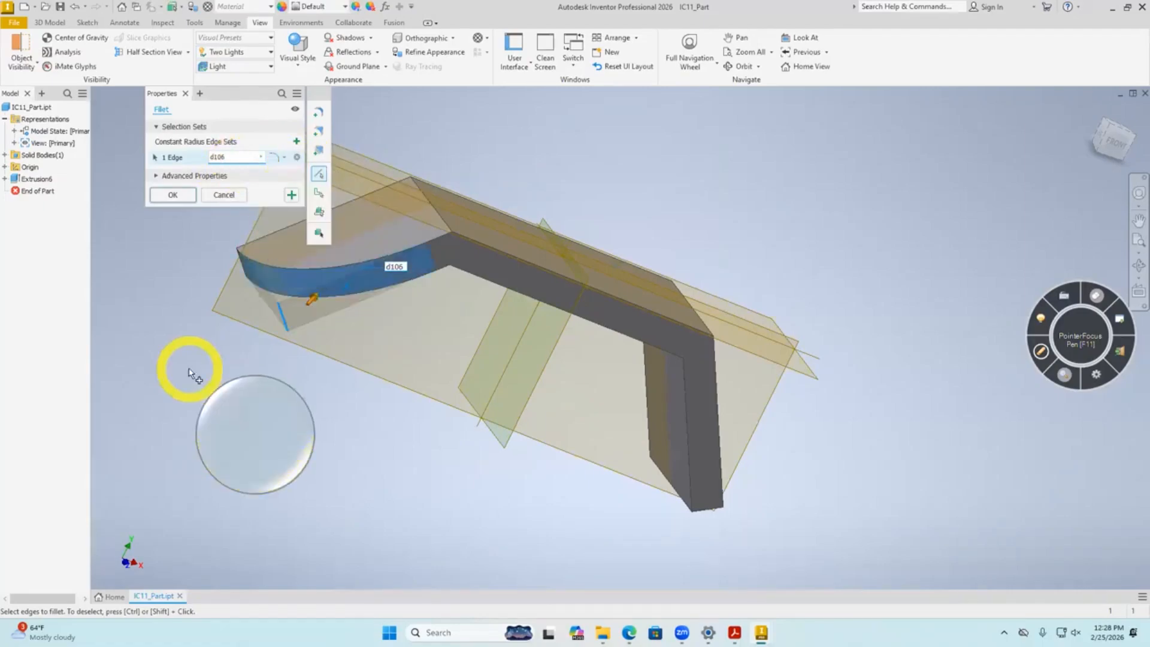
key(BackSpace)
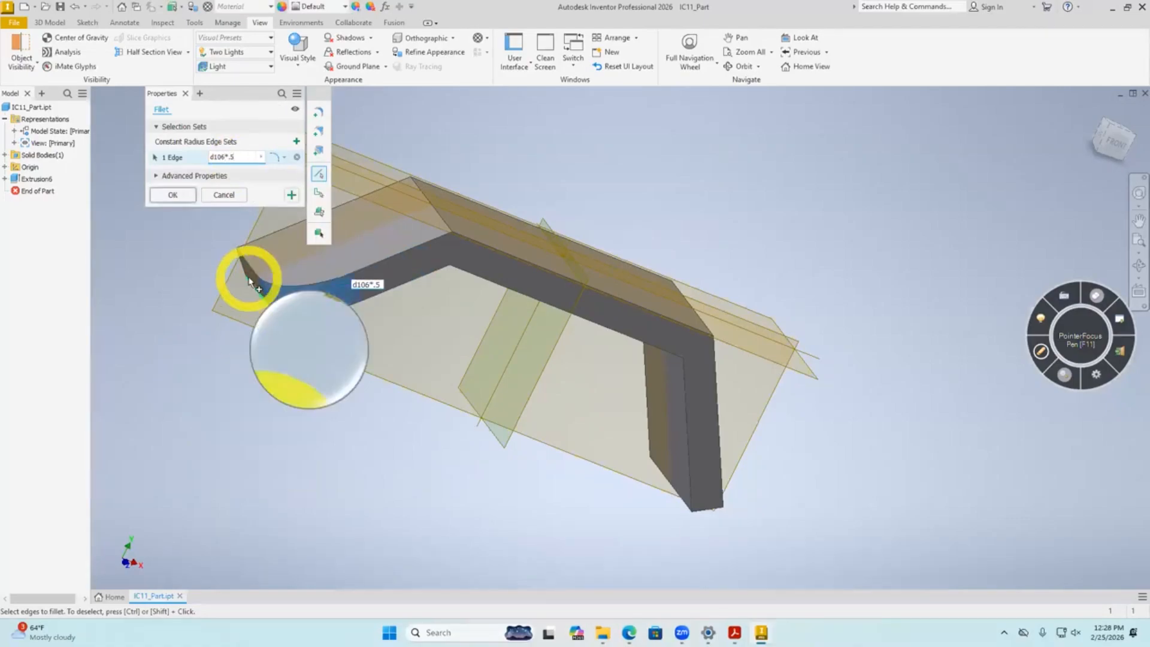
click(243, 259)
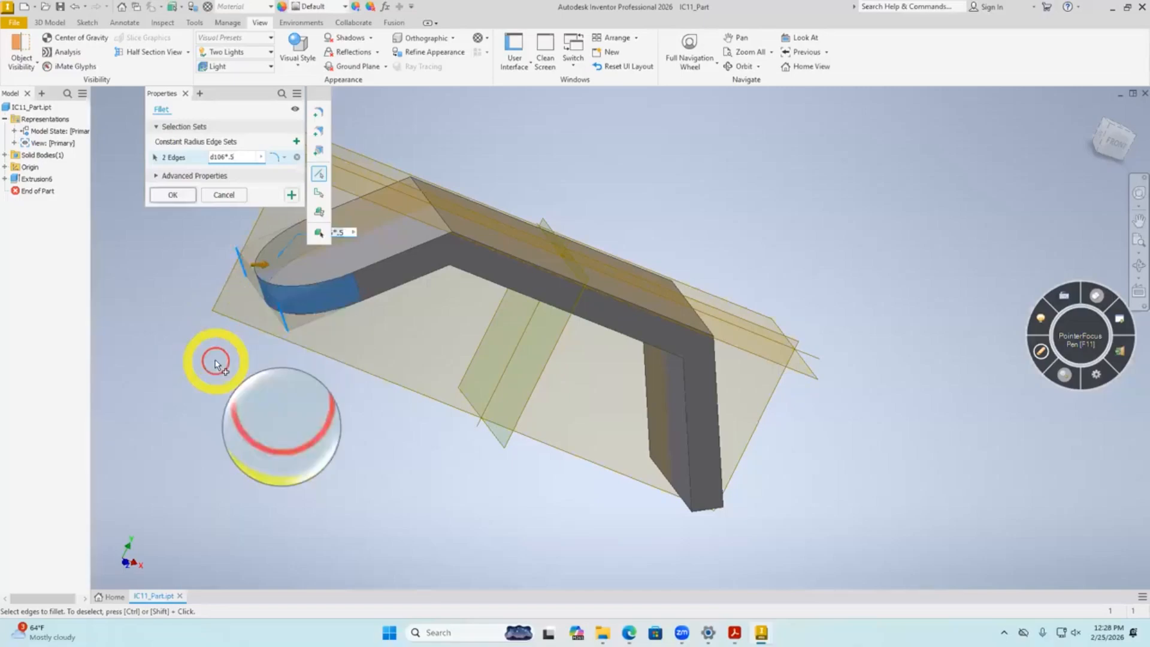
click(173, 194)
middle_drag(233, 475, 335, 548)
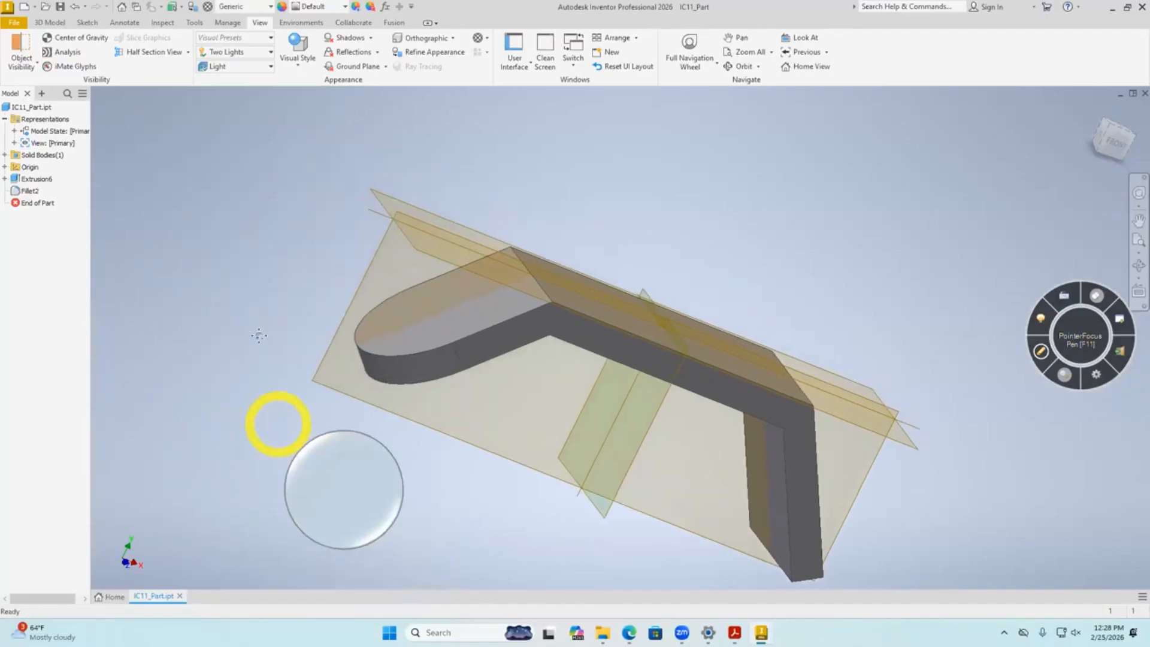
Switch to the reference PDF and look up the corner radius at the end of the 60° leg.
middle_drag(257, 336, 236, 247)
shift+middle_drag(286, 365, 302, 400)
click(242, 300)
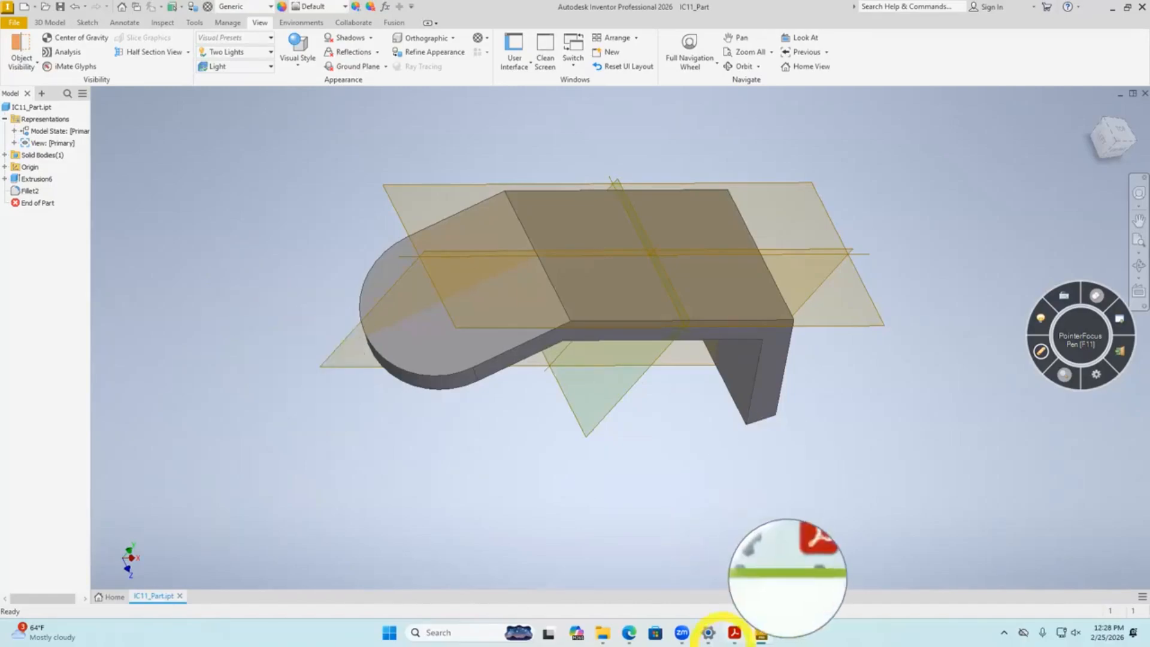
click(735, 632)
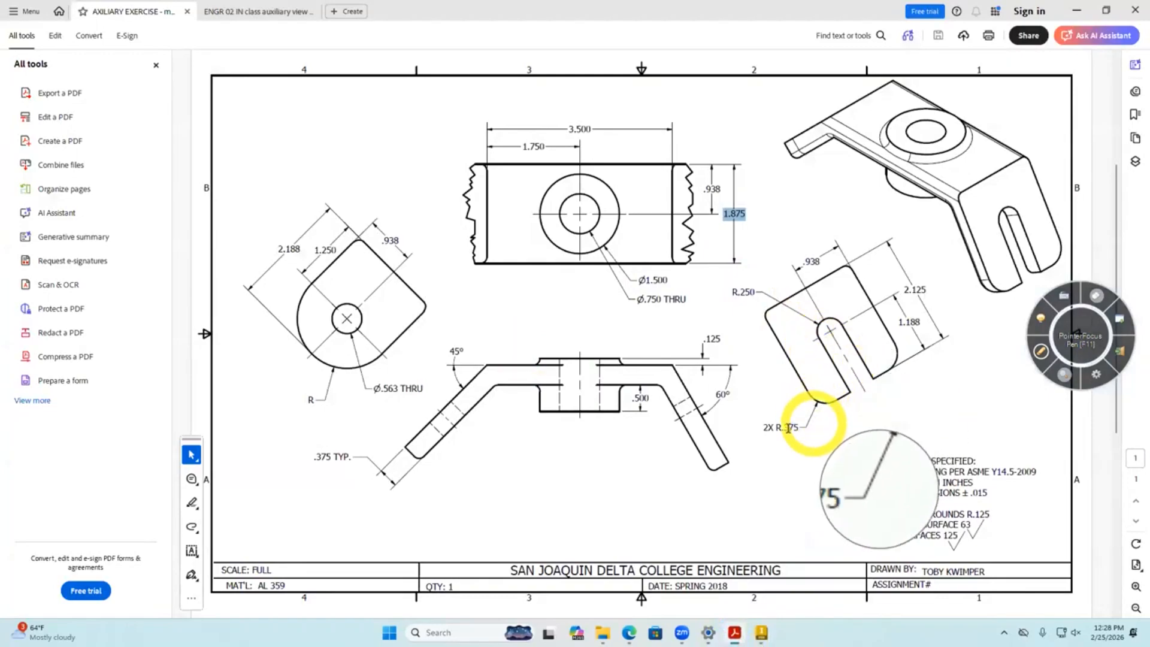
Switch back to Inventor and fillet both outer corner edges at the end of the 60° leg with a .375 radius.
mouse_move(761, 633)
click(809, 579)
shift+middle_drag(777, 519, 665, 383)
click(744, 313)
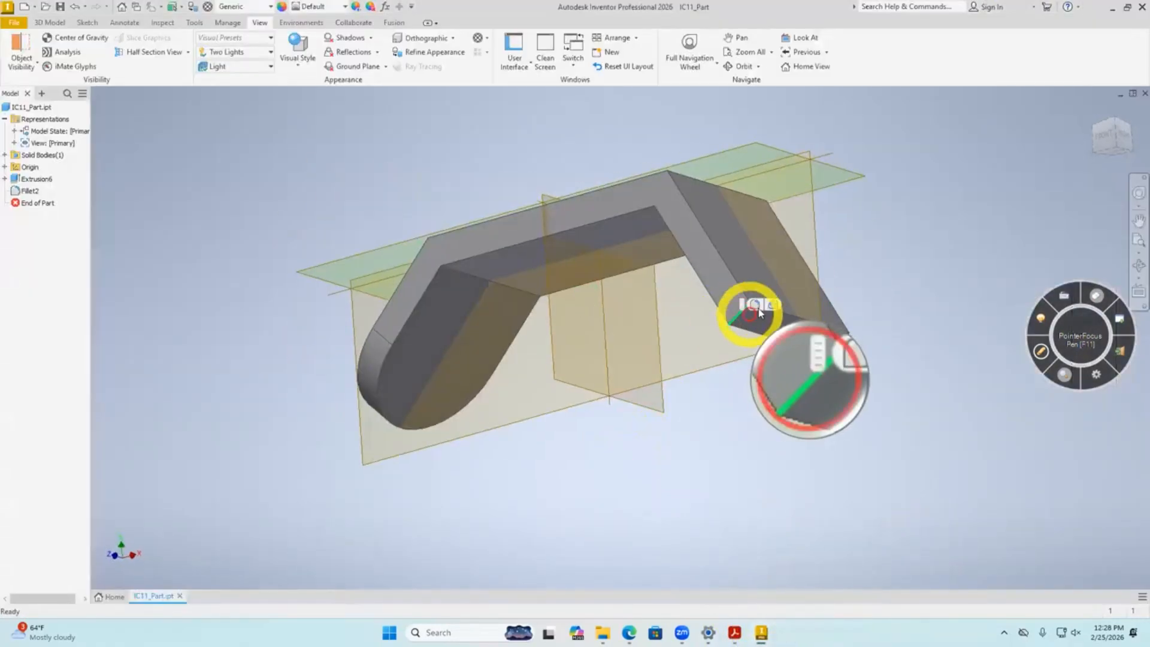
click(756, 306)
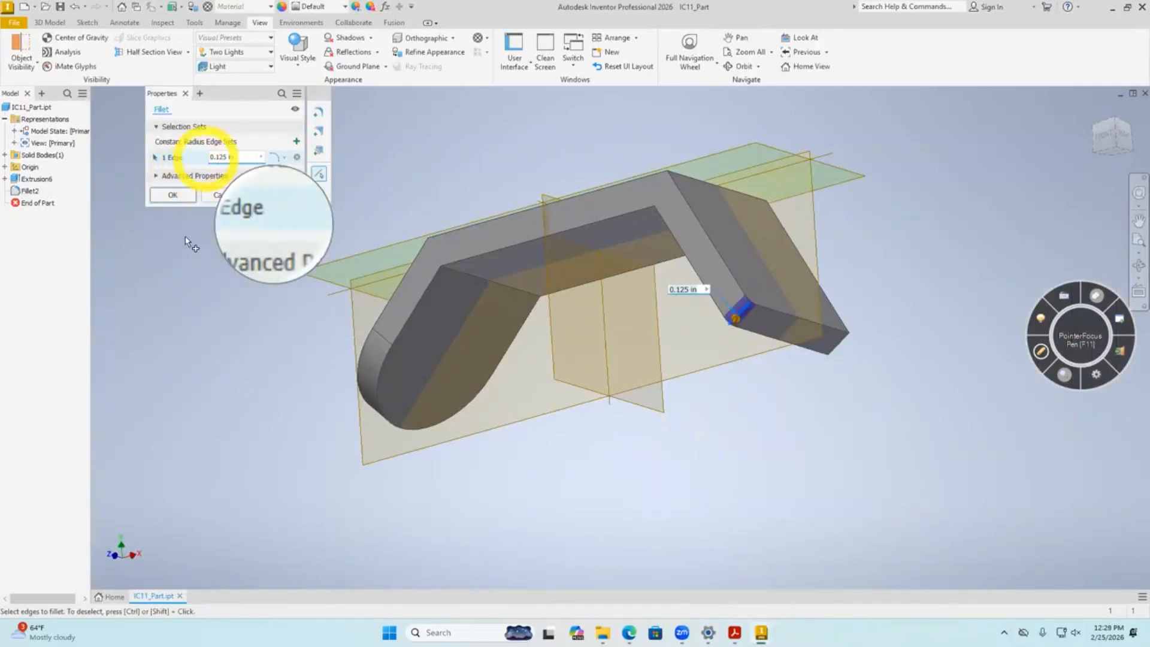
click(834, 341)
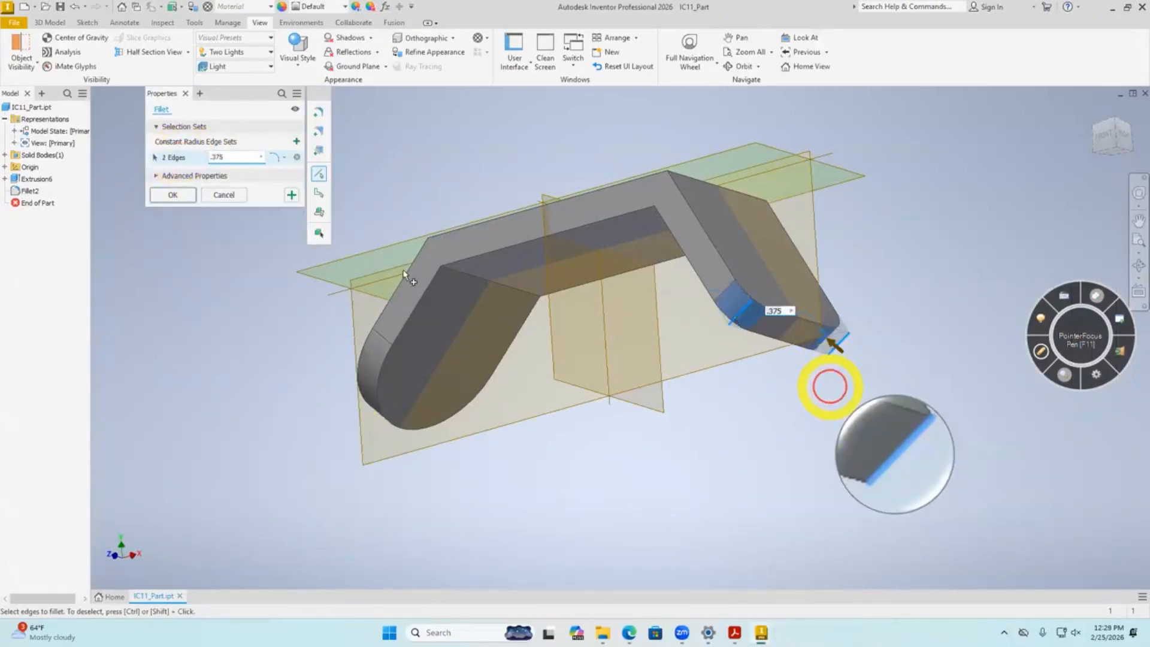
click(172, 195)
Switch to the reference PDF and look up the through-hole diameter in the 45° leg's auxiliary view.
shift+middle_drag(221, 342, 279, 379)
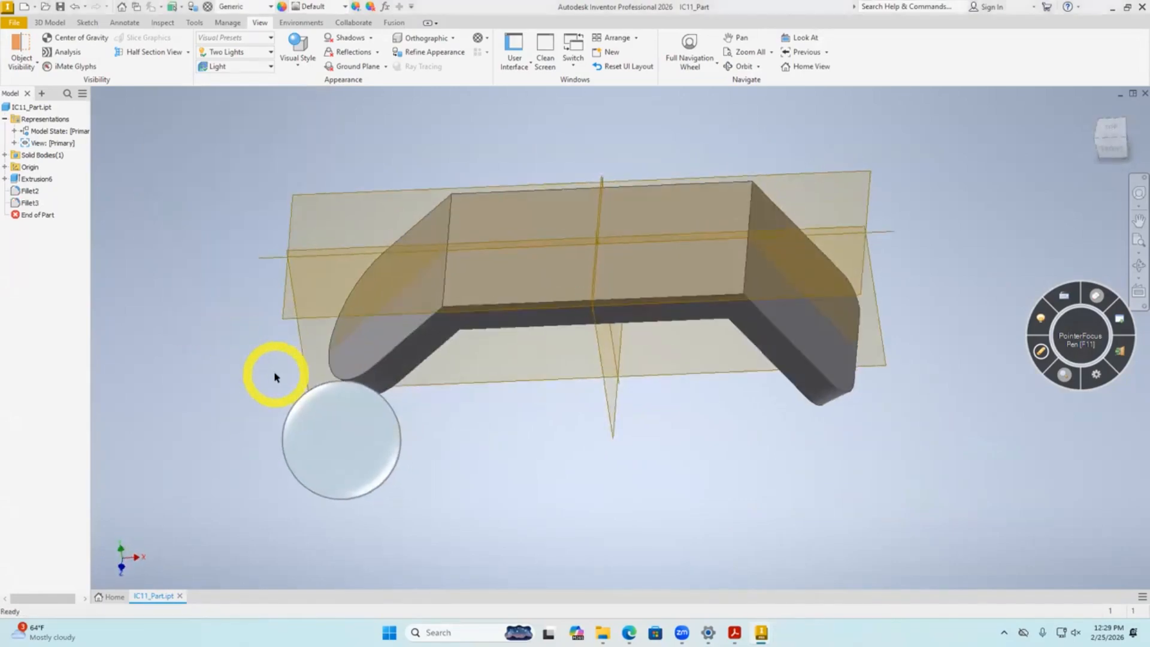
key(alt+Tab)
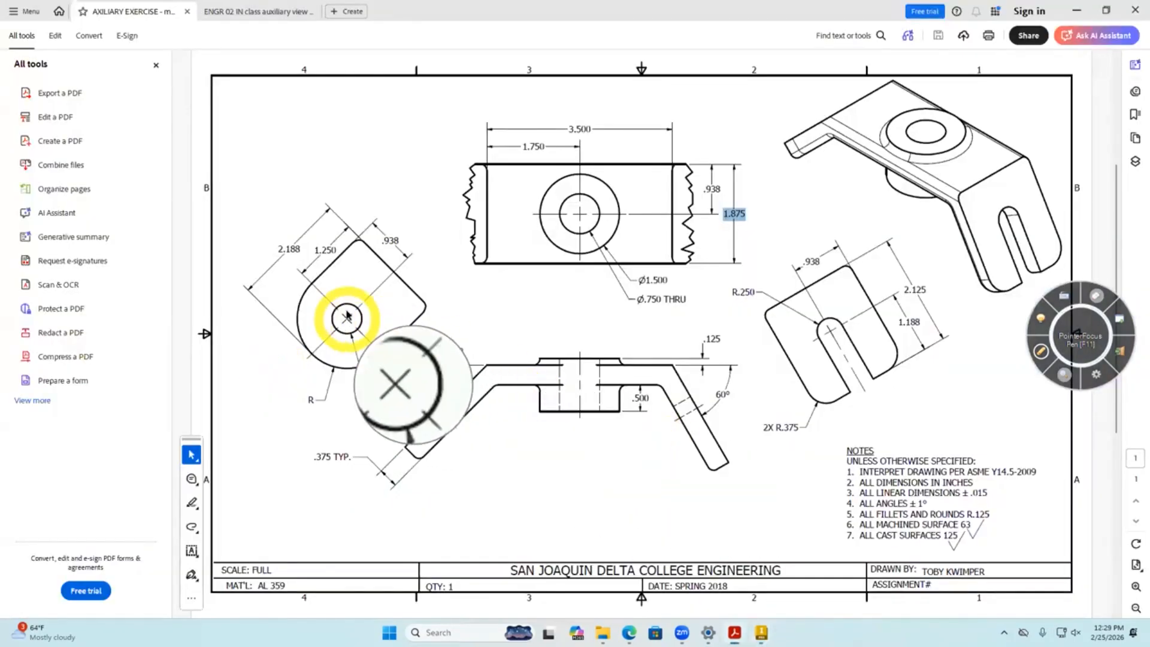
drag(373, 389, 397, 393)
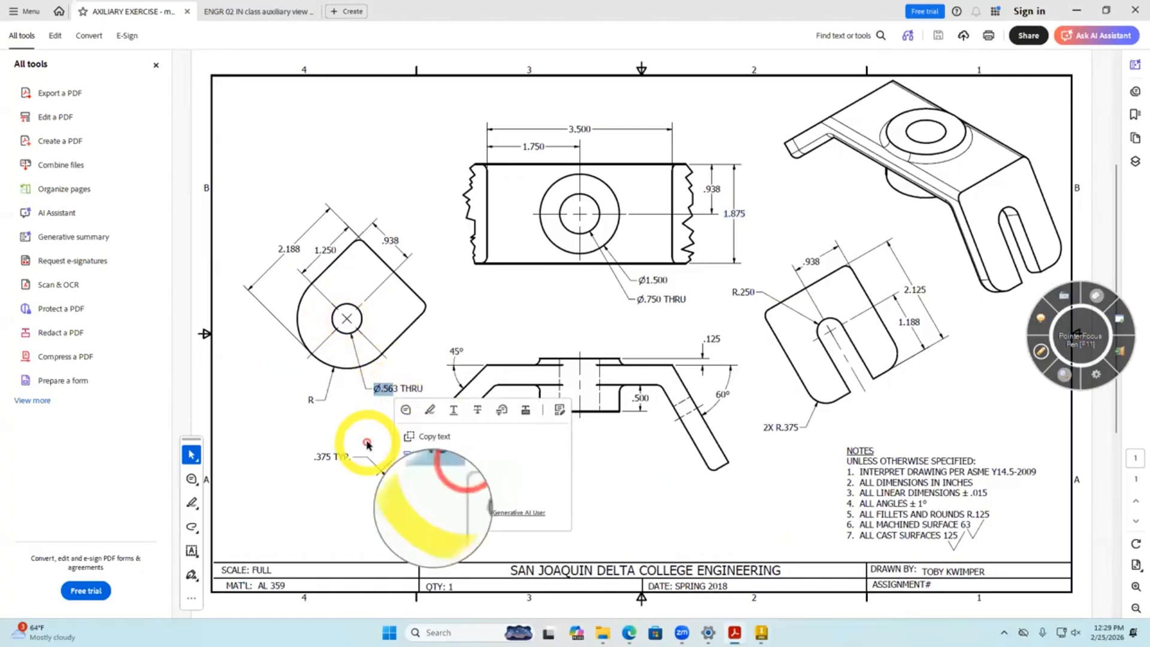
key(alt+Tab)
mouse_move(367, 462)
shift+middle_down()
mouse_move(489, 471)
mouse_move(457, 470)
shift+middle_up()
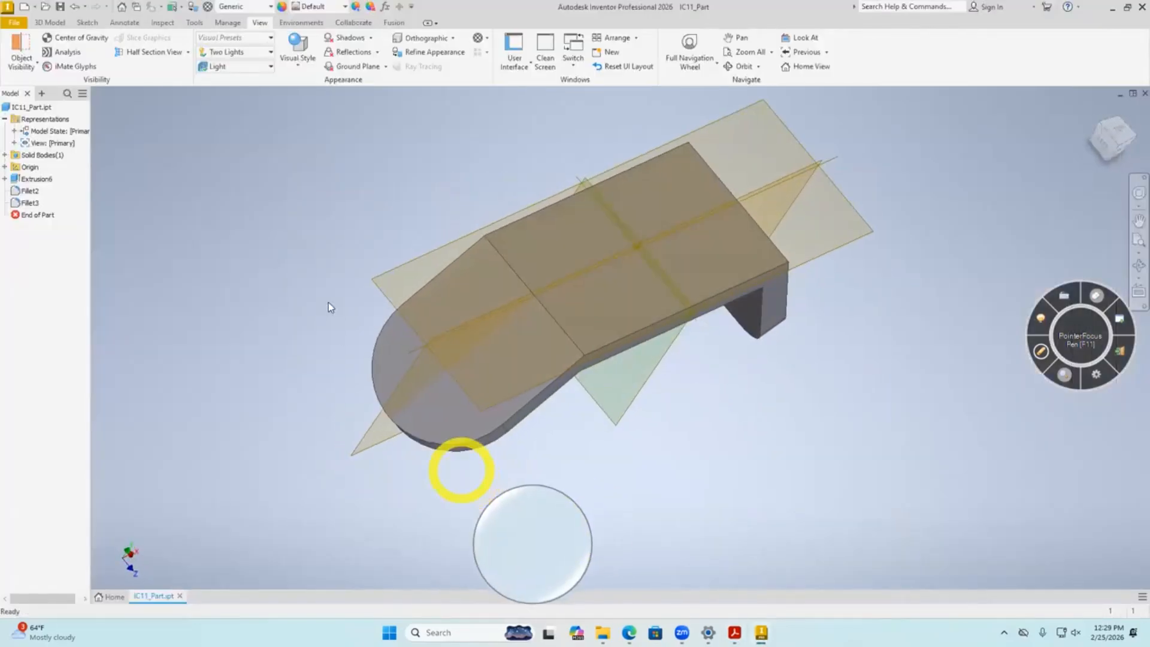
click(733, 631)
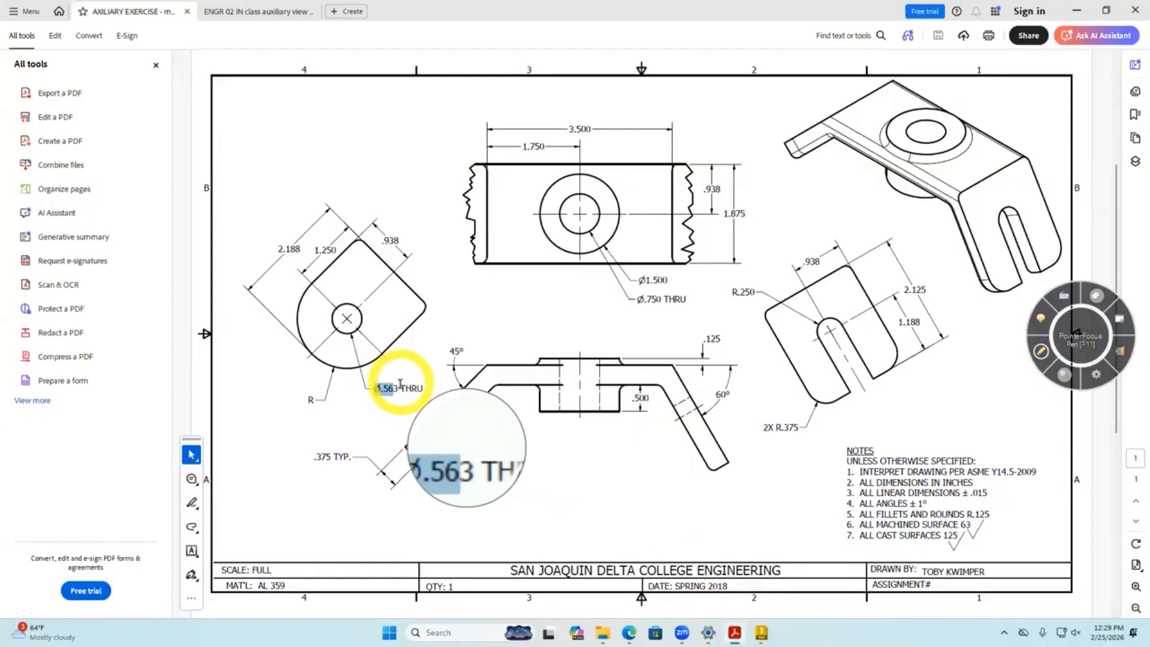
drag(401, 388, 381, 389)
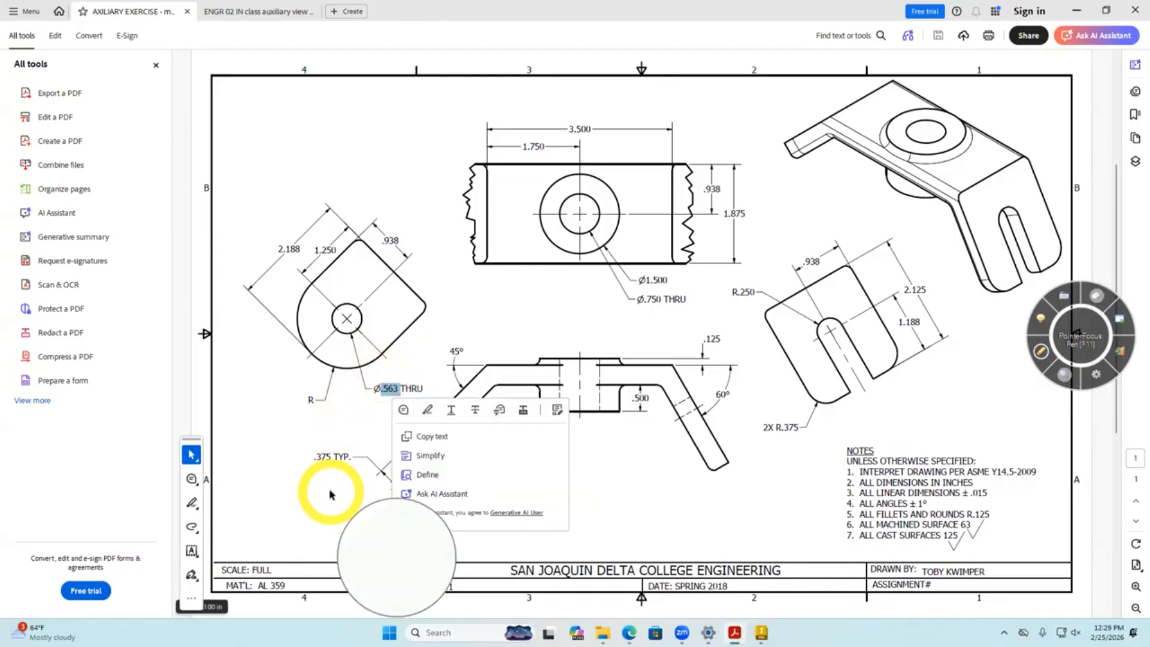
Switch back to Inventor and place a hole on the 45° leg's outer face, concentric with its rounded end.
key(alt+Tab)
right_click(334, 256)
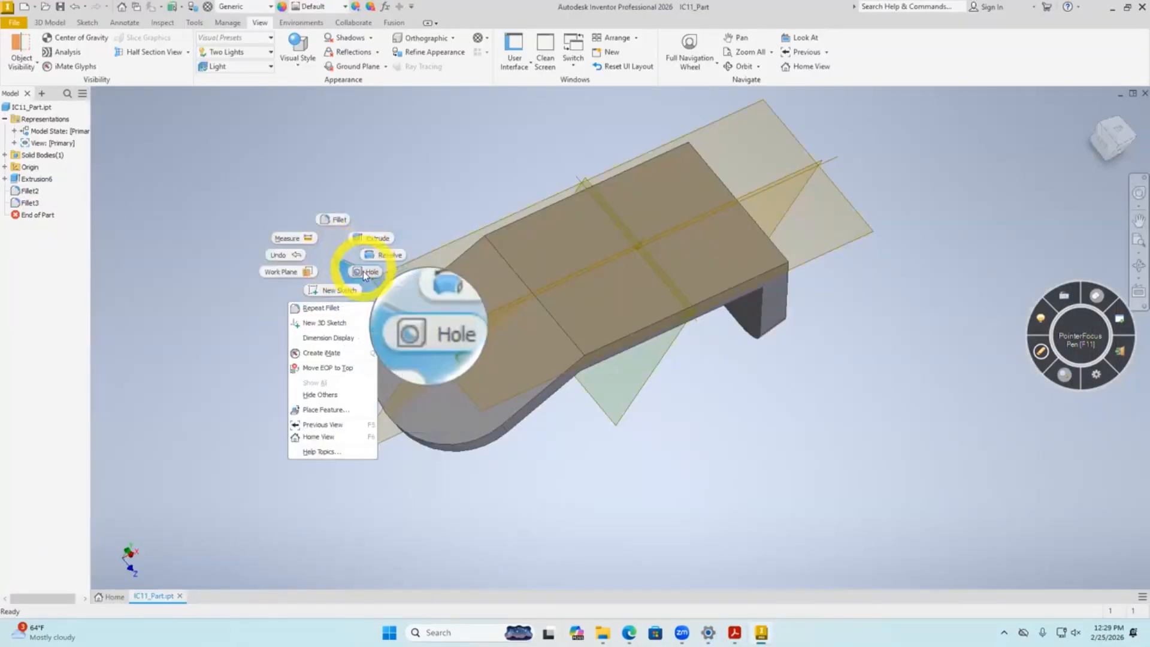
click(364, 270)
click(442, 376)
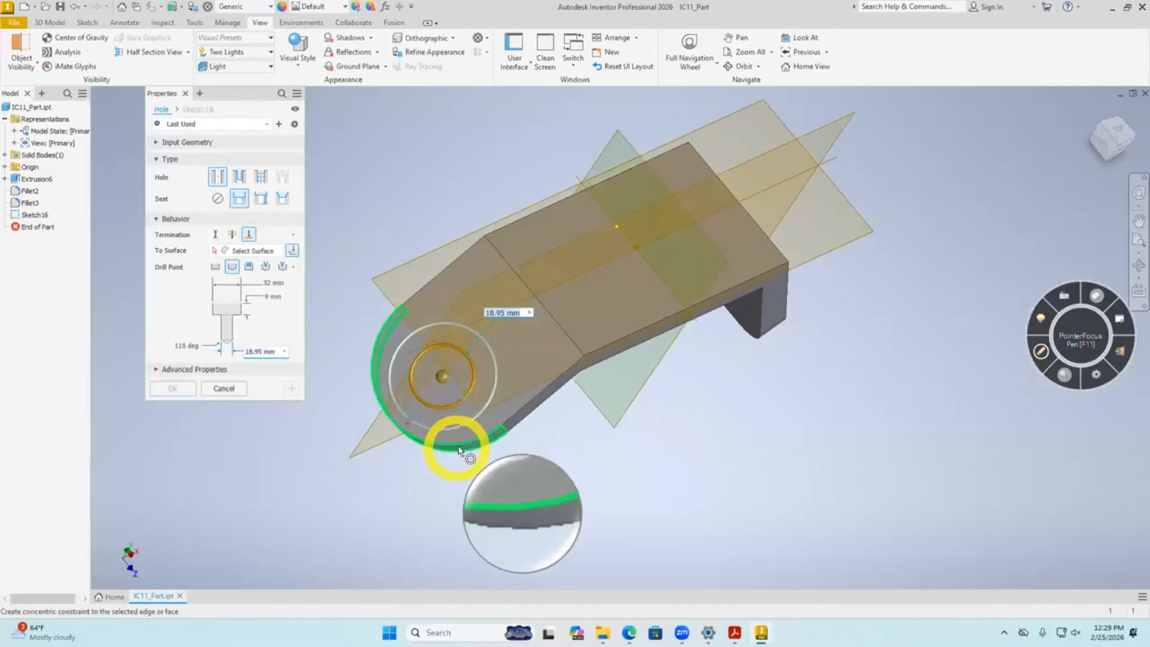
click(460, 451)
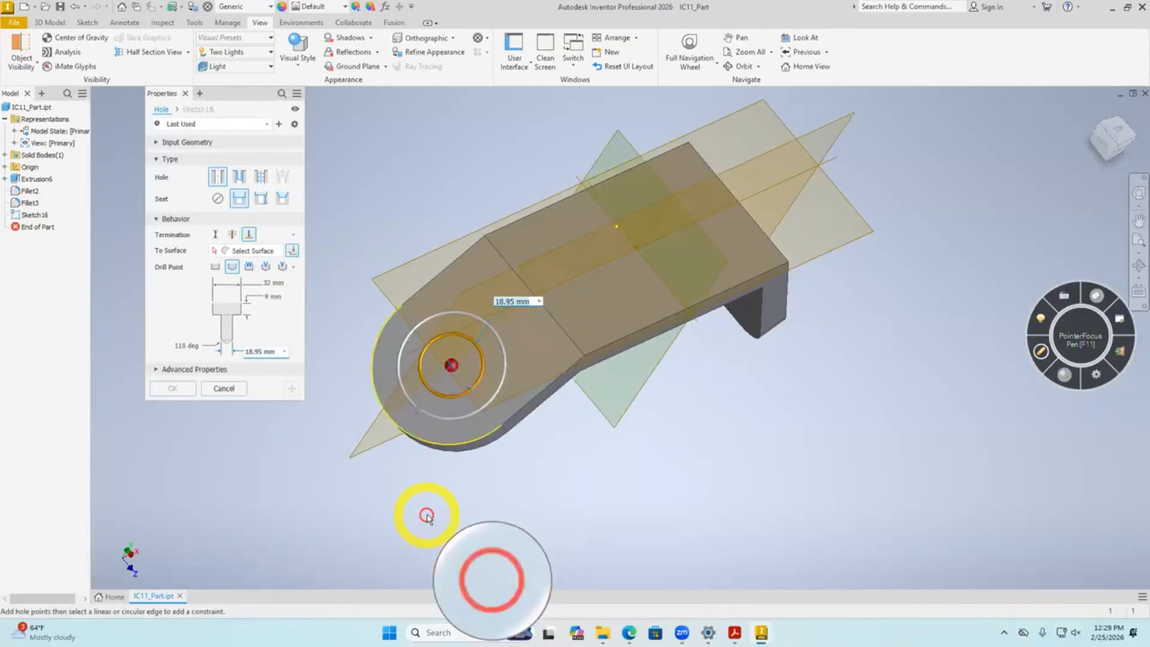
Make the hole a simple one without a seat, terminate it Through All and give it a .562 diameter.
click(218, 199)
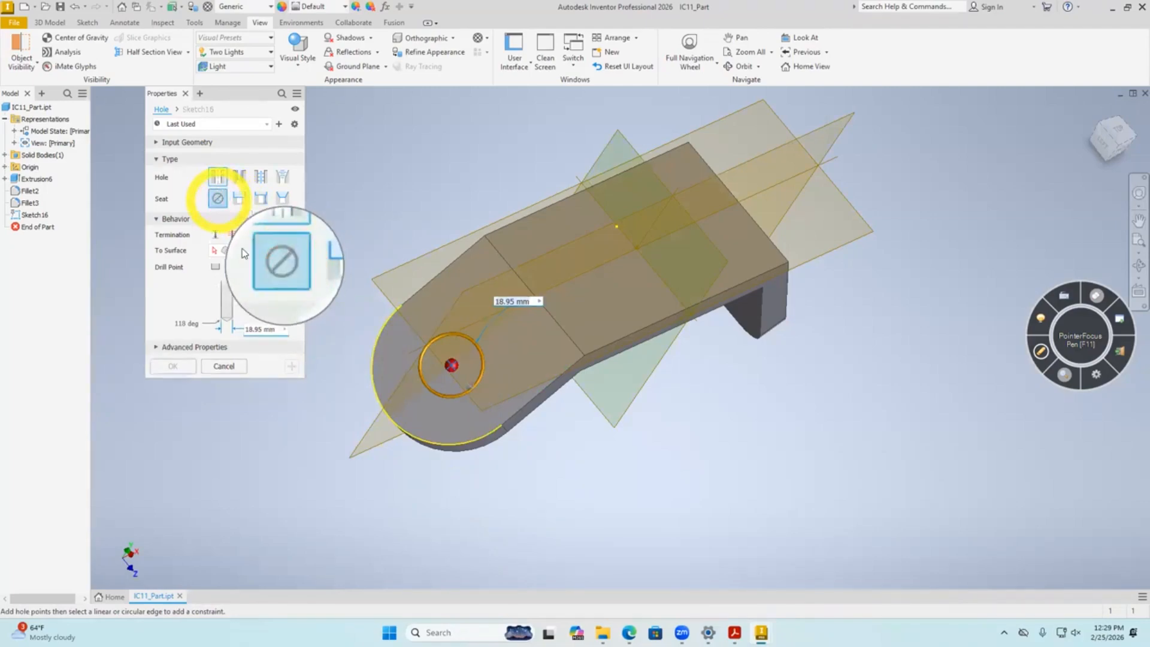
click(232, 234)
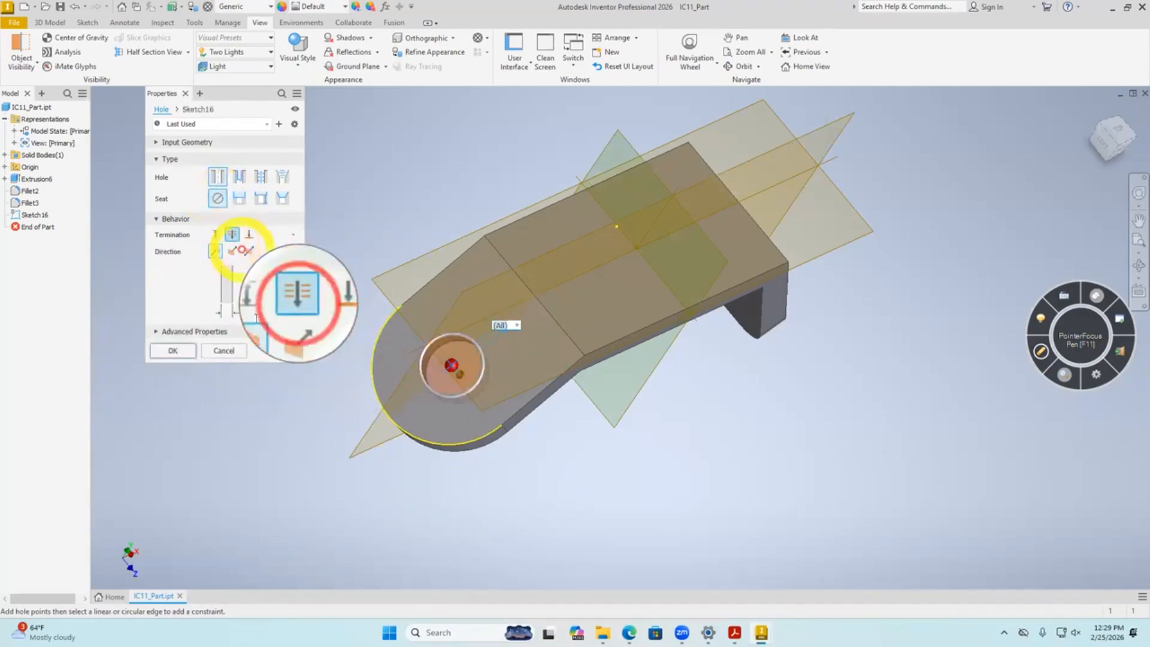
click(256, 314)
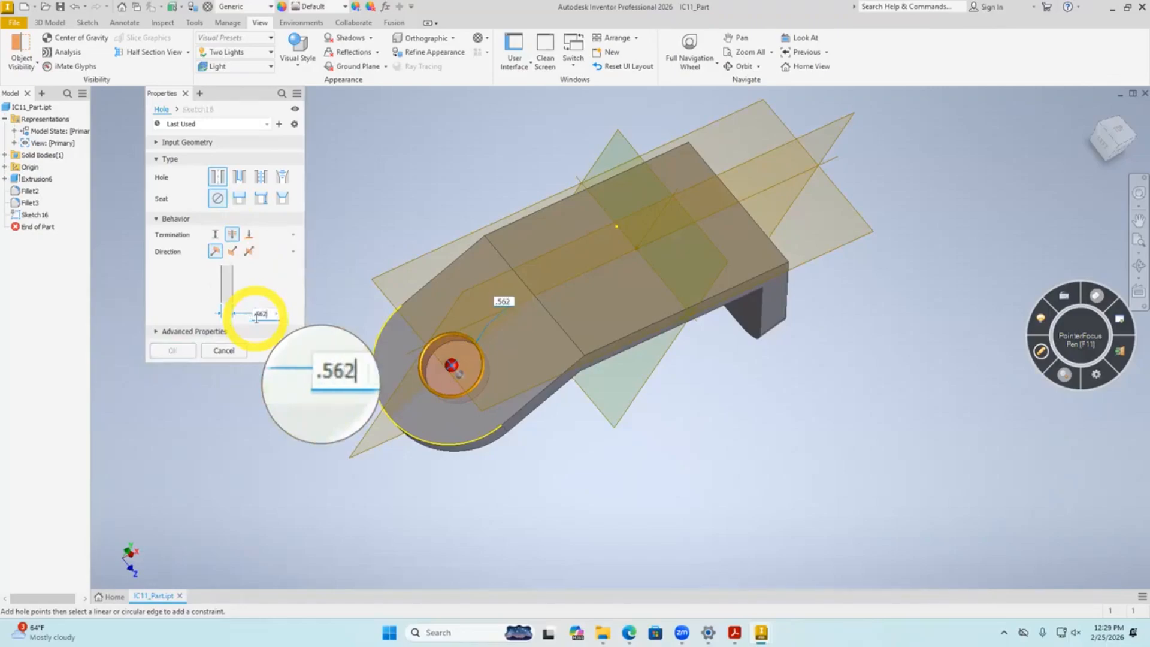
click(170, 350)
click(203, 431)
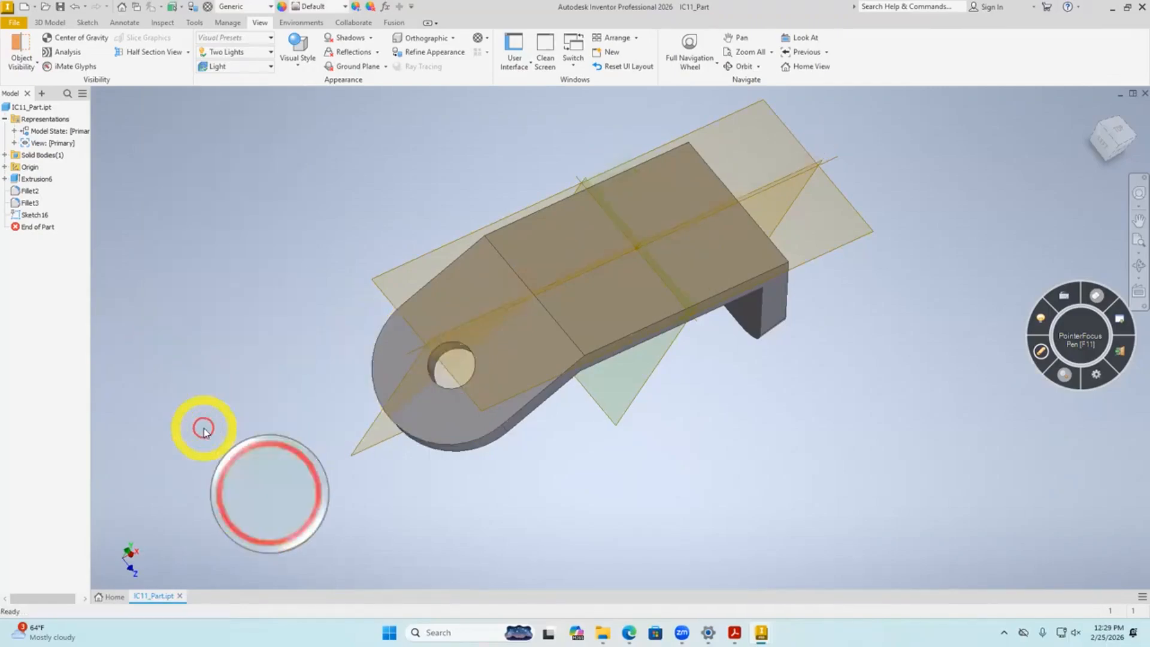
Start a new sketch on the outer face of the 60° leg.
mouse_move(321, 400)
shift+middle_down()
mouse_move(493, 357)
mouse_move(445, 372)
shift+middle_up()
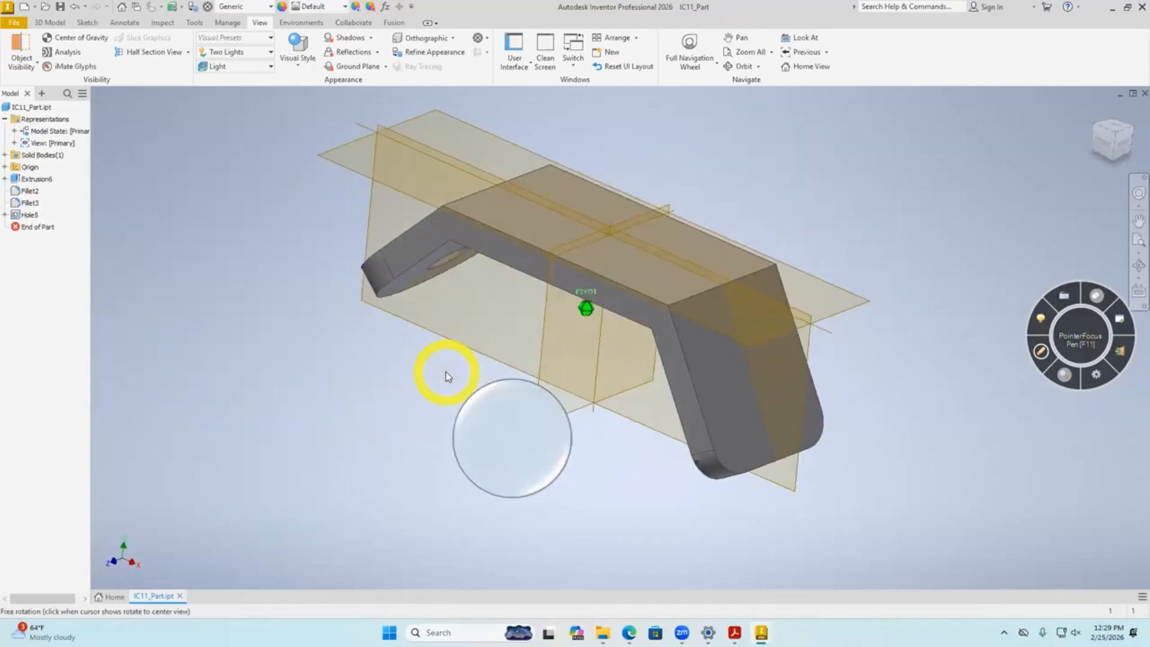
key(alt+Tab)
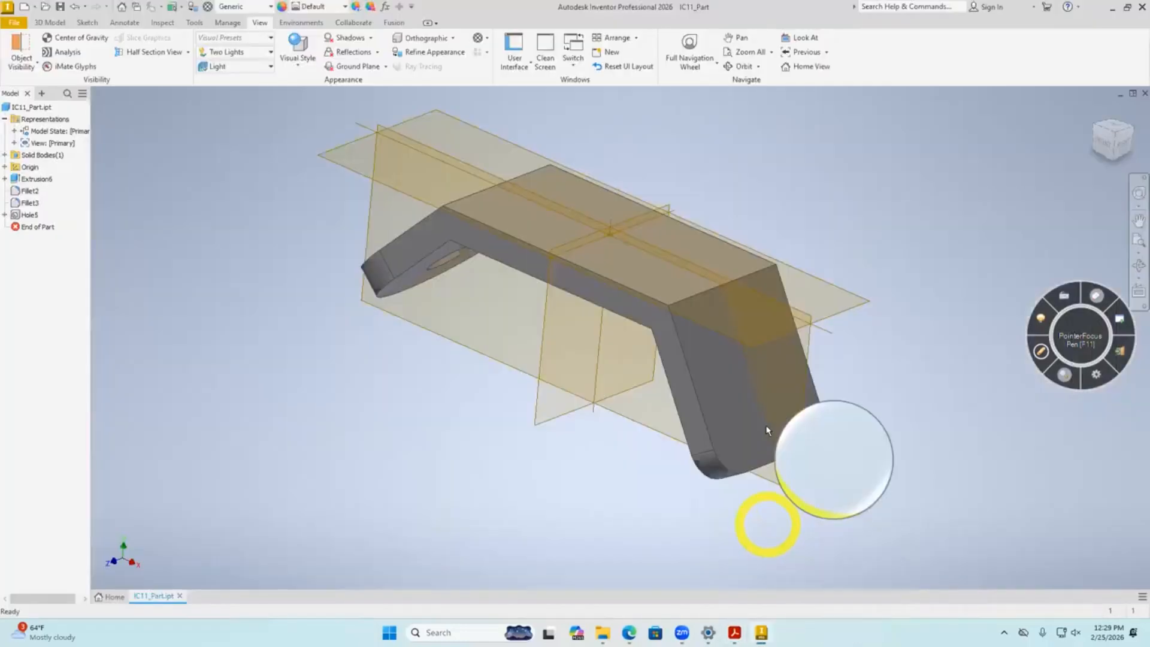
key(alt+Tab)
right_click(743, 416)
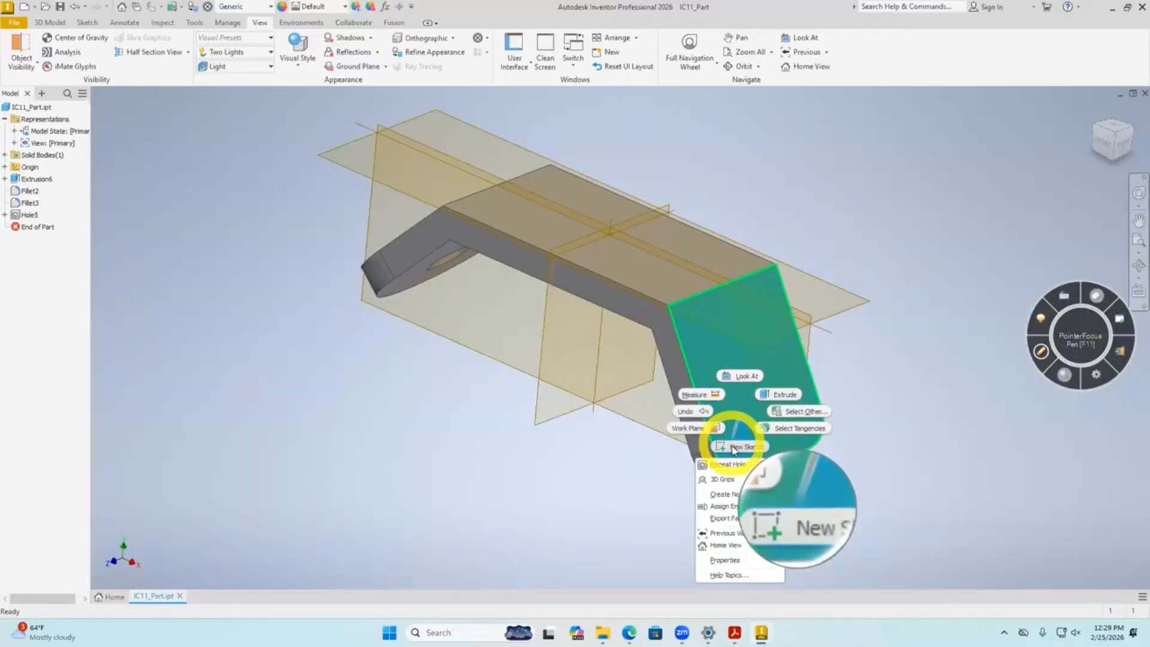
click(733, 448)
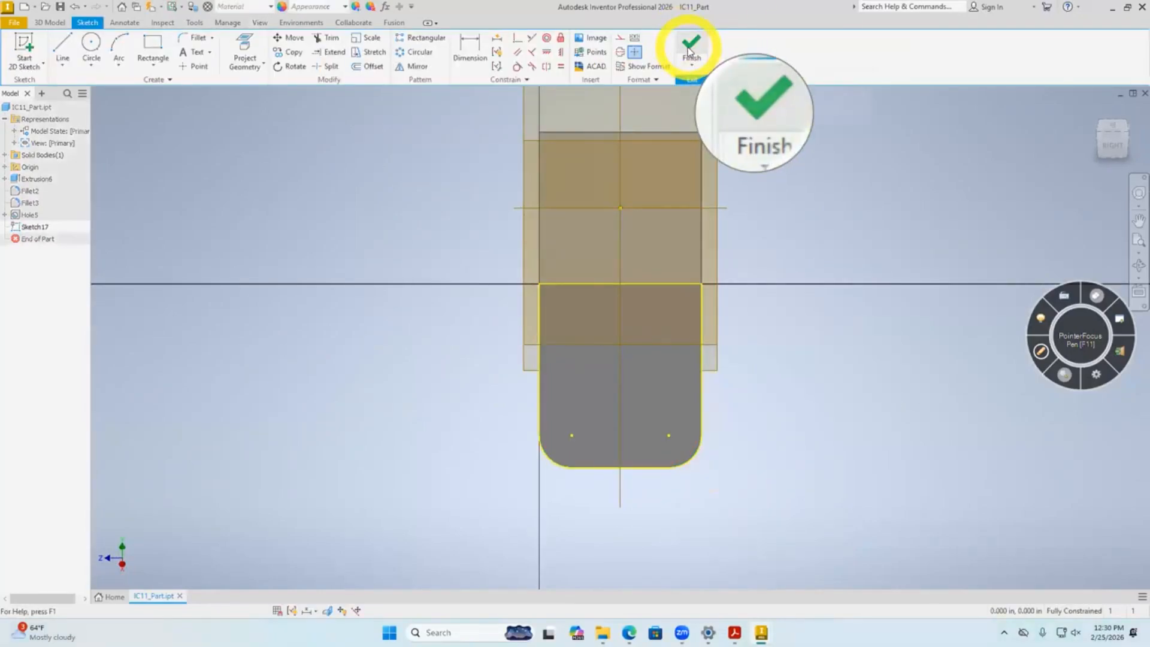
Finish the empty sketch on the 60° leg and reopen it with the leg lying horizontally.
click(689, 47)
mouse_move(528, 372)
shift+middle_down()
mouse_move(708, 401)
mouse_move(439, 434)
mouse_move(470, 501)
mouse_move(668, 221)
mouse_move(765, 532)
mouse_move(793, 527)
mouse_move(721, 526)
shift+middle_up()
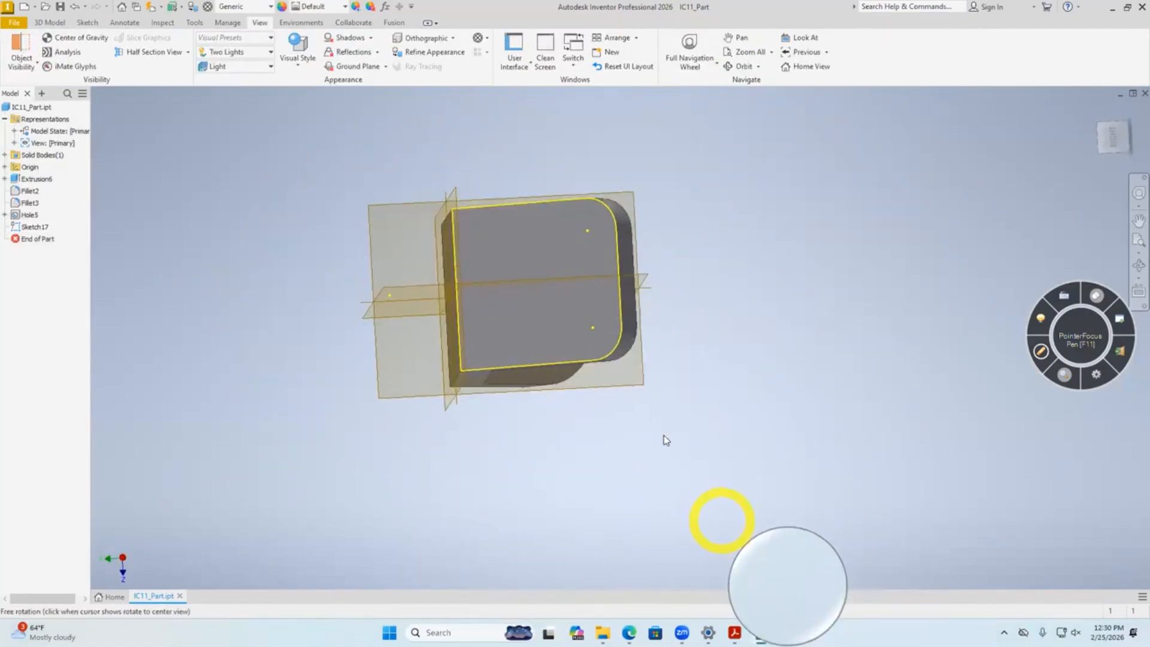
double_click(24, 227)
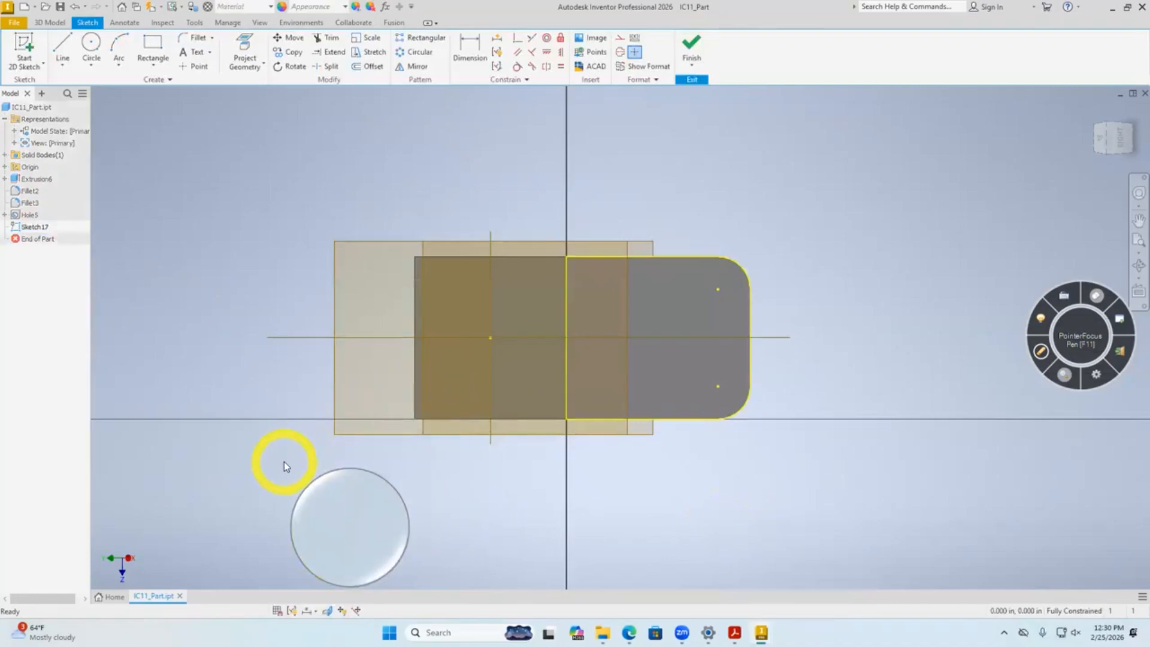
Sketch a center-to-center slot along the 60° leg's centreline, starting about 0.98 in from the bend edge and running past the leg's end.
scroll(680, 347, up, 3)
middle_drag(680, 346, 676, 357)
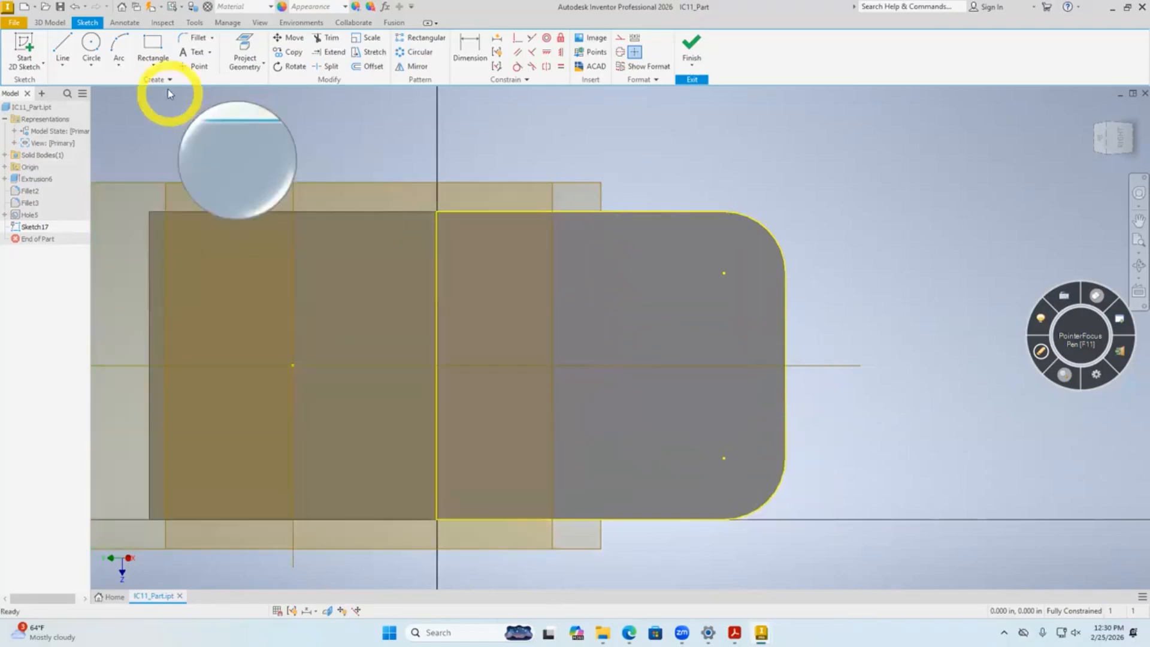
click(152, 66)
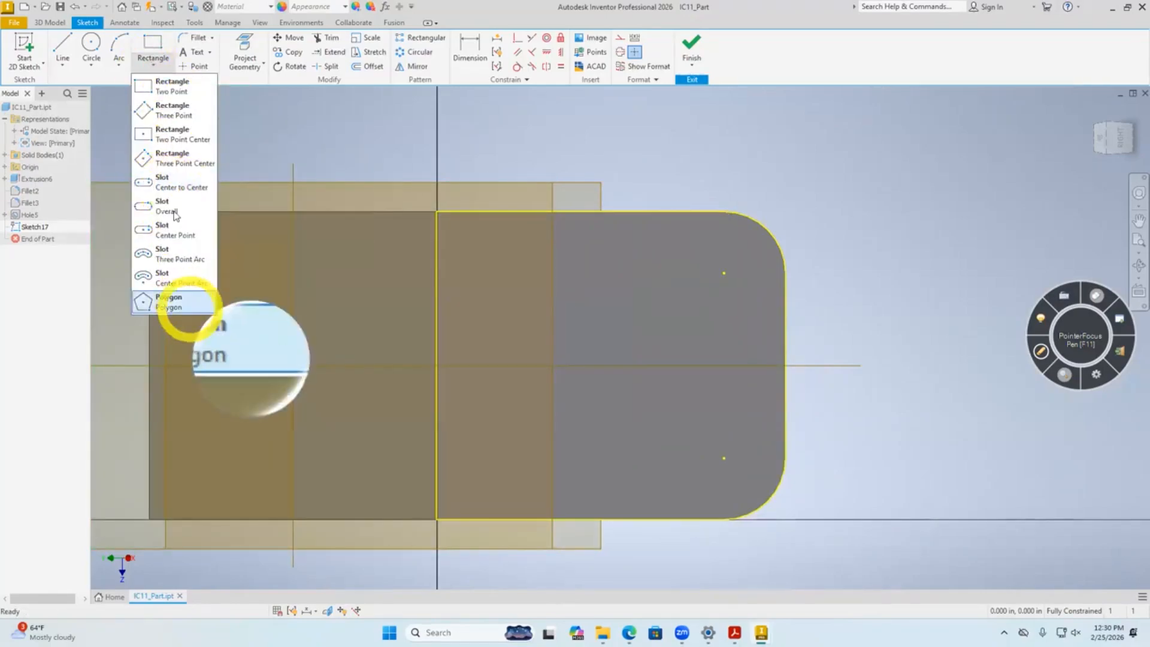
click(170, 182)
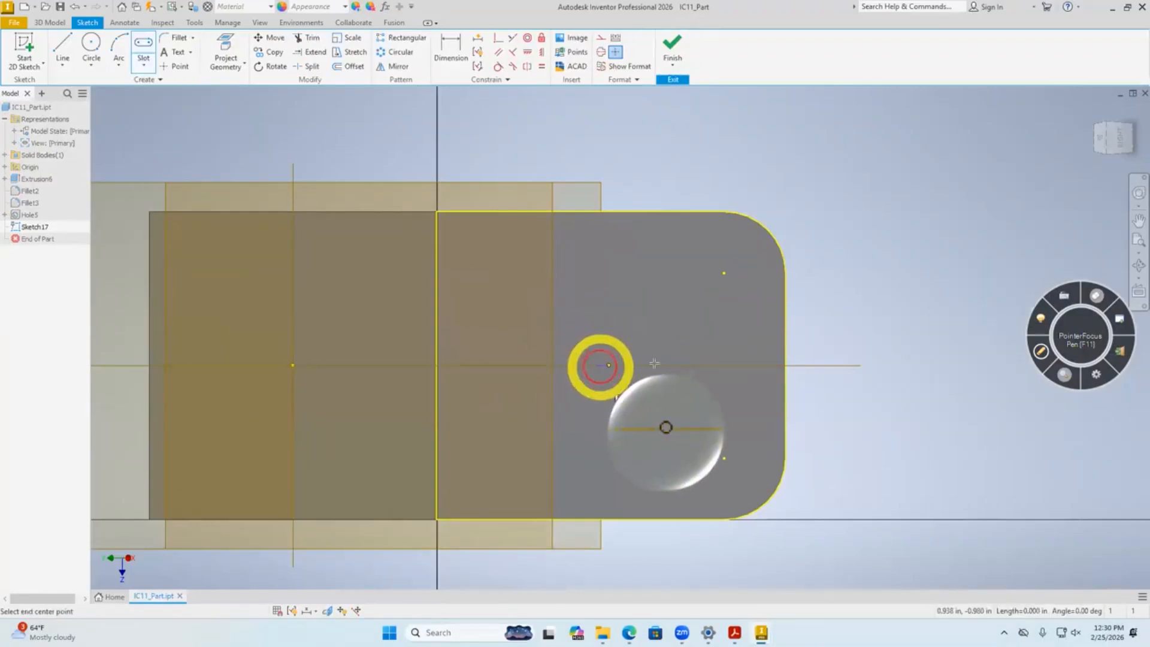
click(775, 365)
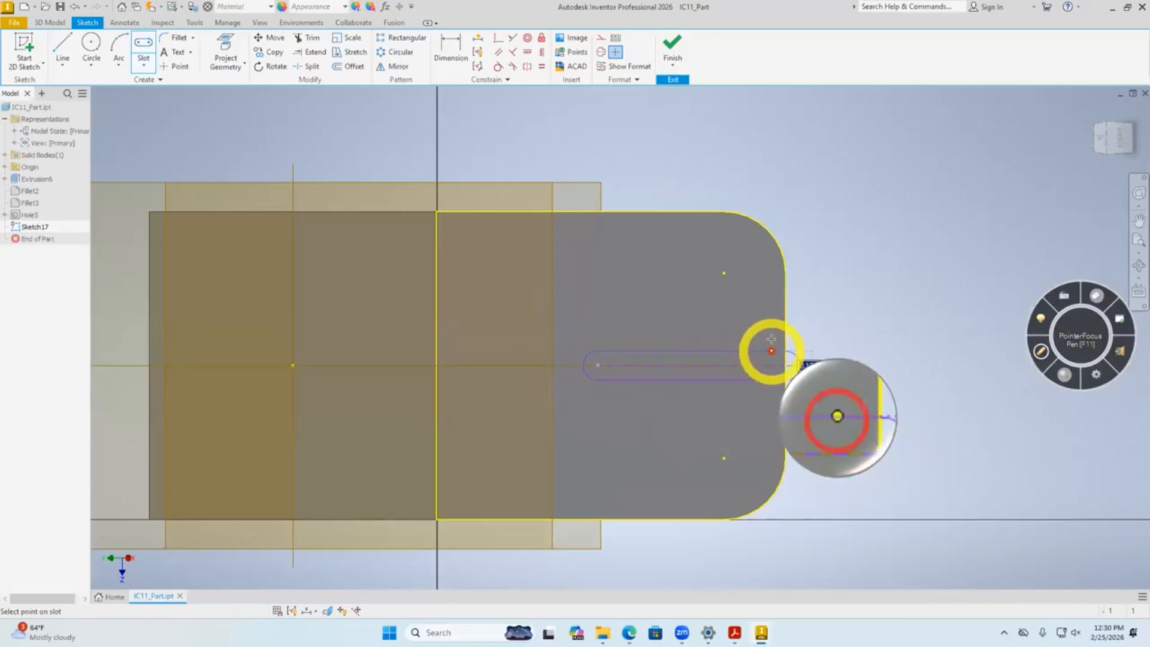
click(767, 326)
key(Escape)
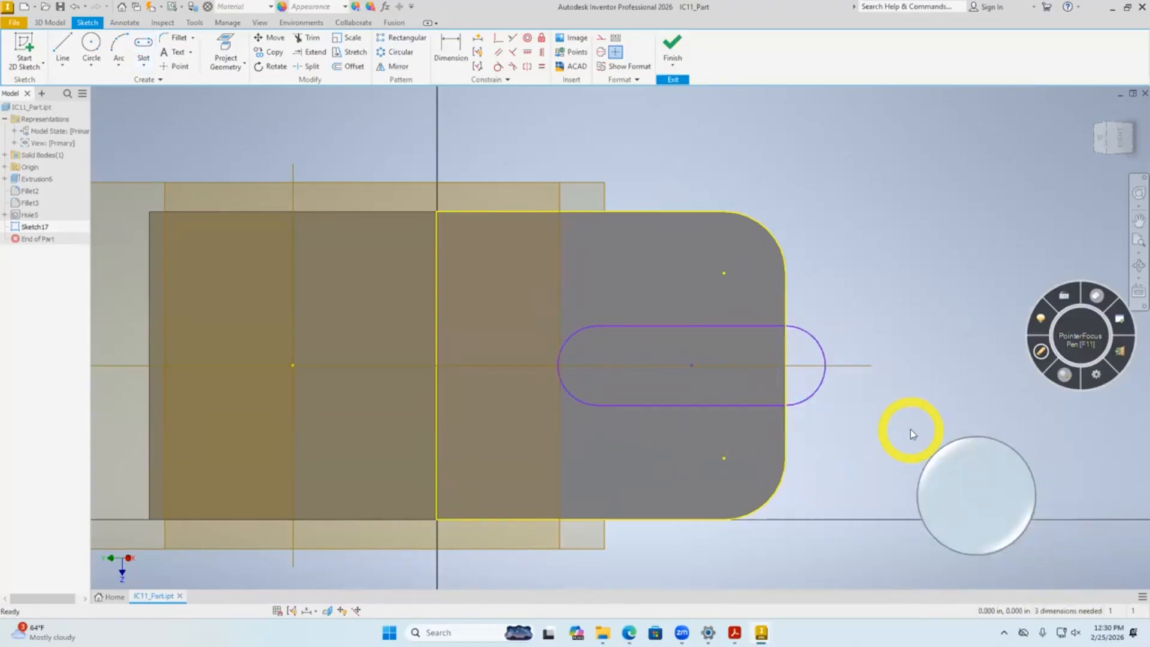
Check the slot callouts in the reference PDF, return to Inventor and dimension the slot's inner end arc.
key(alt+Tab)
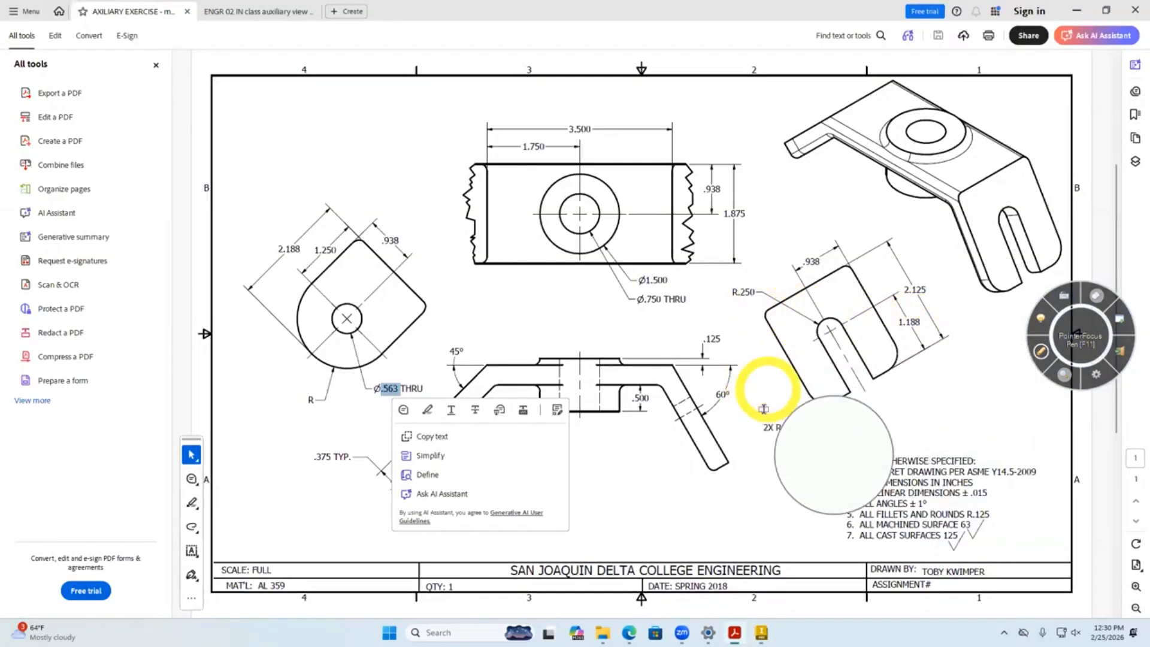
key(alt+Tab)
right_click(580, 294)
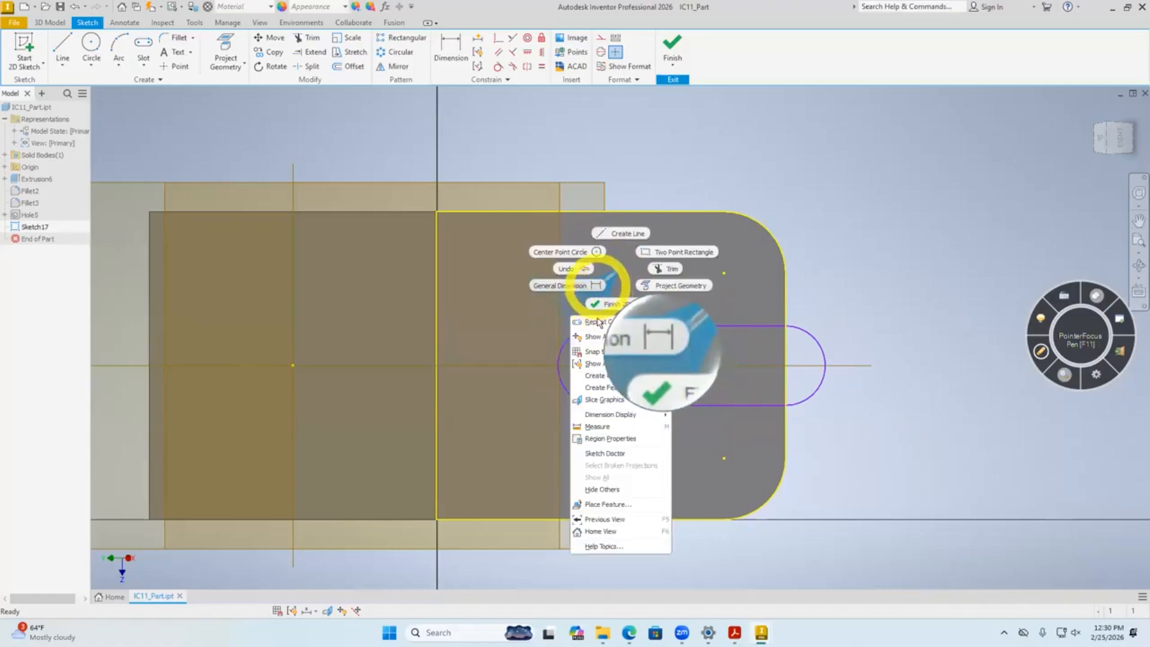
click(576, 286)
click(586, 329)
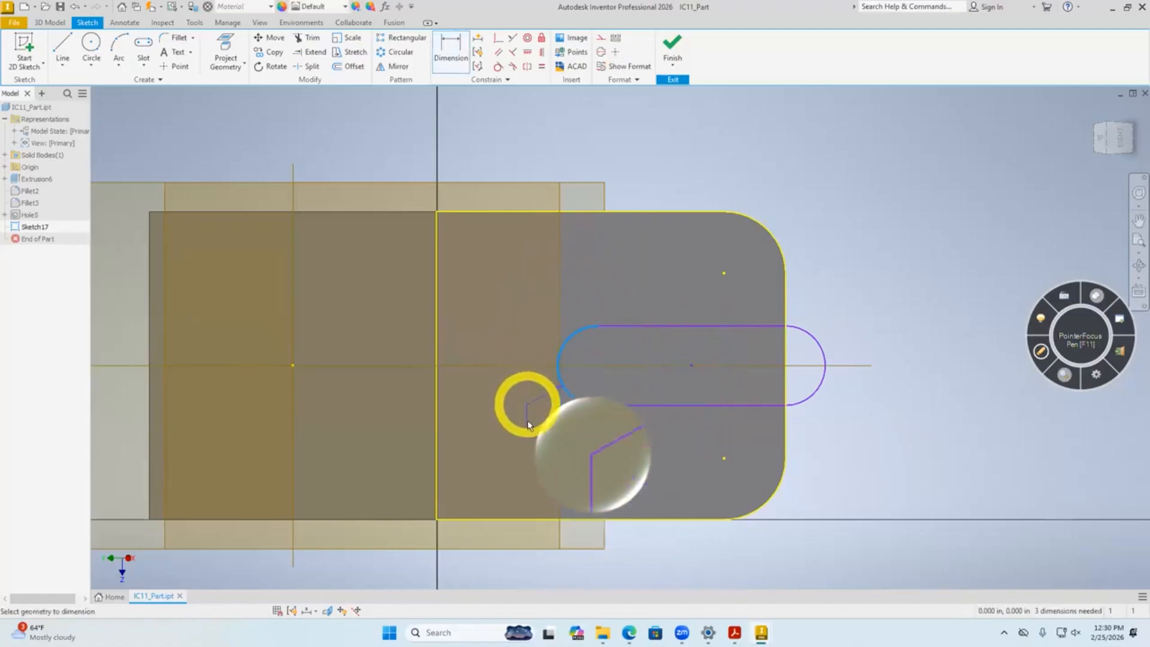
Dimension the slot's rounded inner end in the leg-face sketch with a radius of .25 in.
click(524, 411)
text(.25)
key(Return)
Dimension the distance from the leg's end edge to the centre of the slot's inner arc as 1.188 in.
right_click(857, 273)
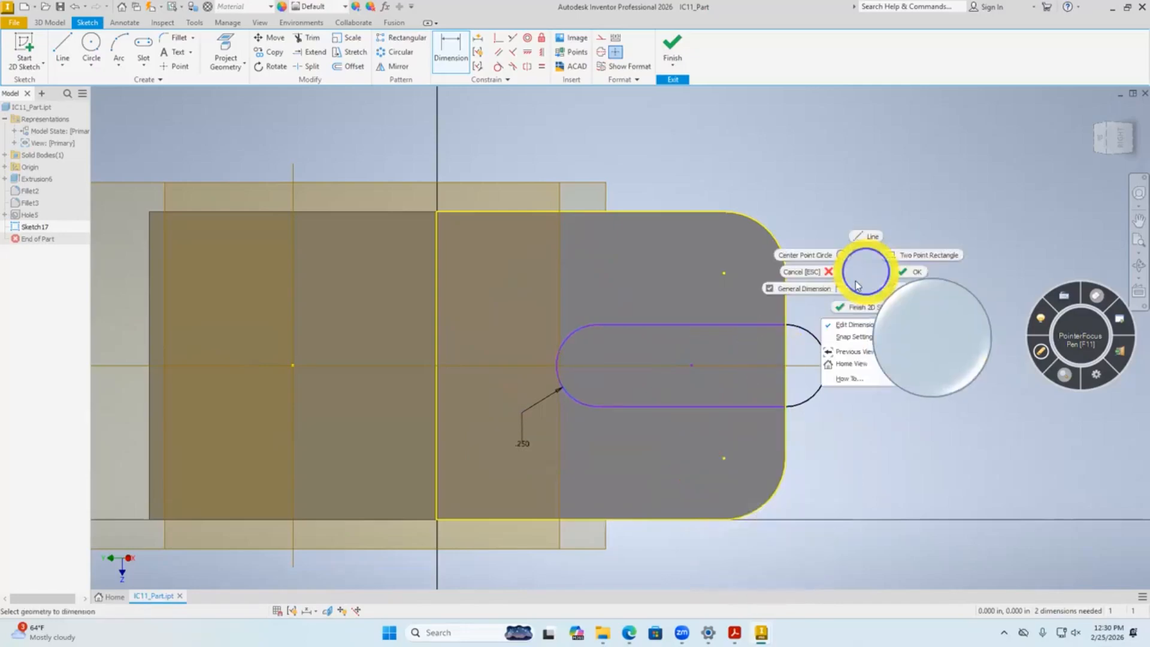
click(847, 289)
click(783, 335)
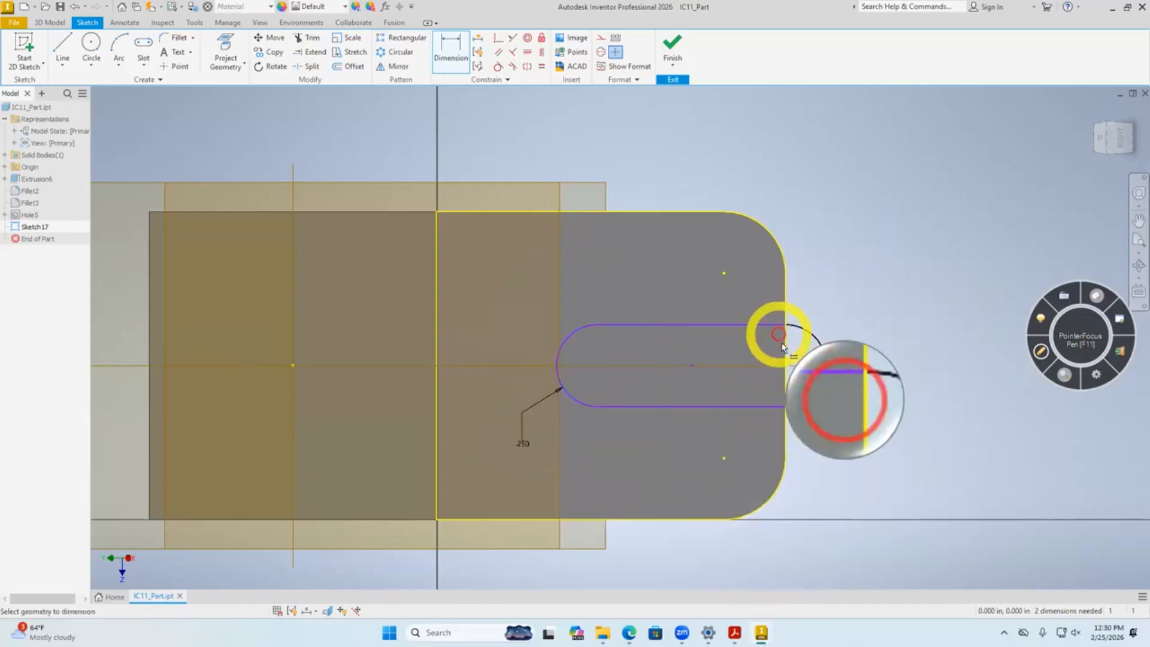
click(571, 343)
click(654, 293)
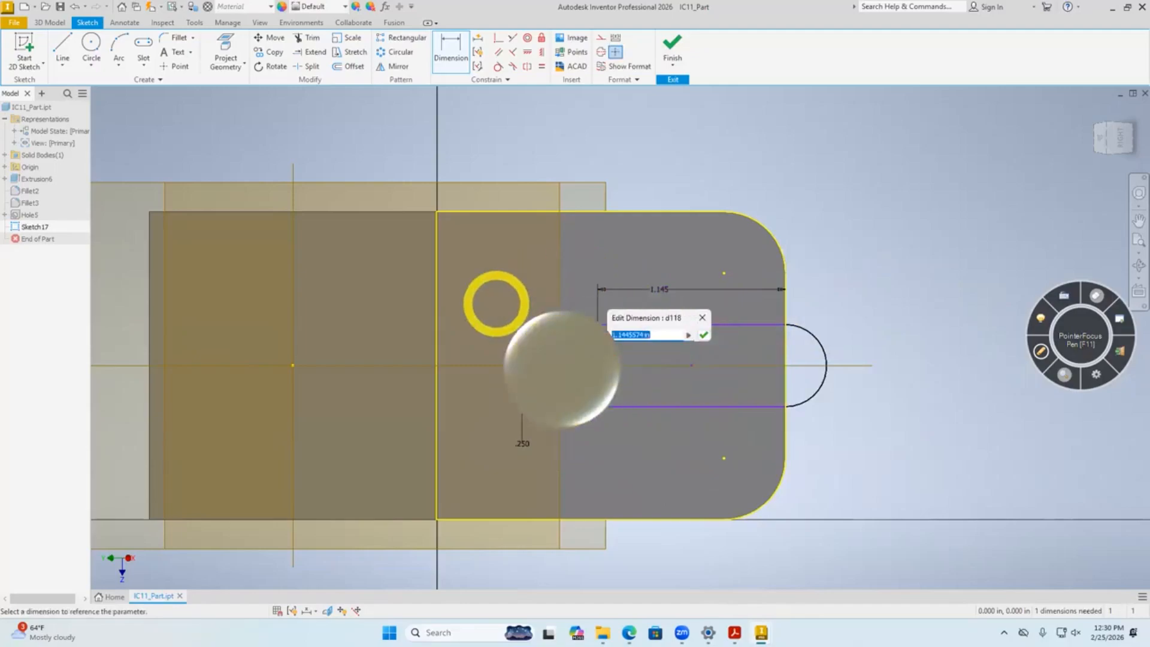
key(Return)
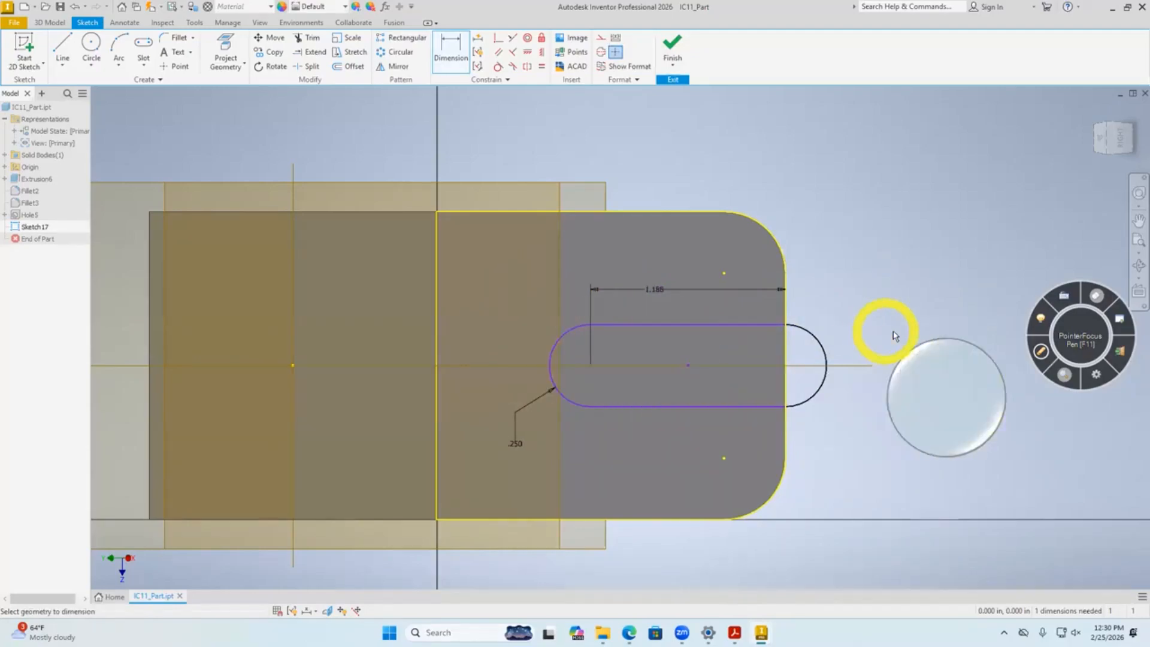
key(Escape)
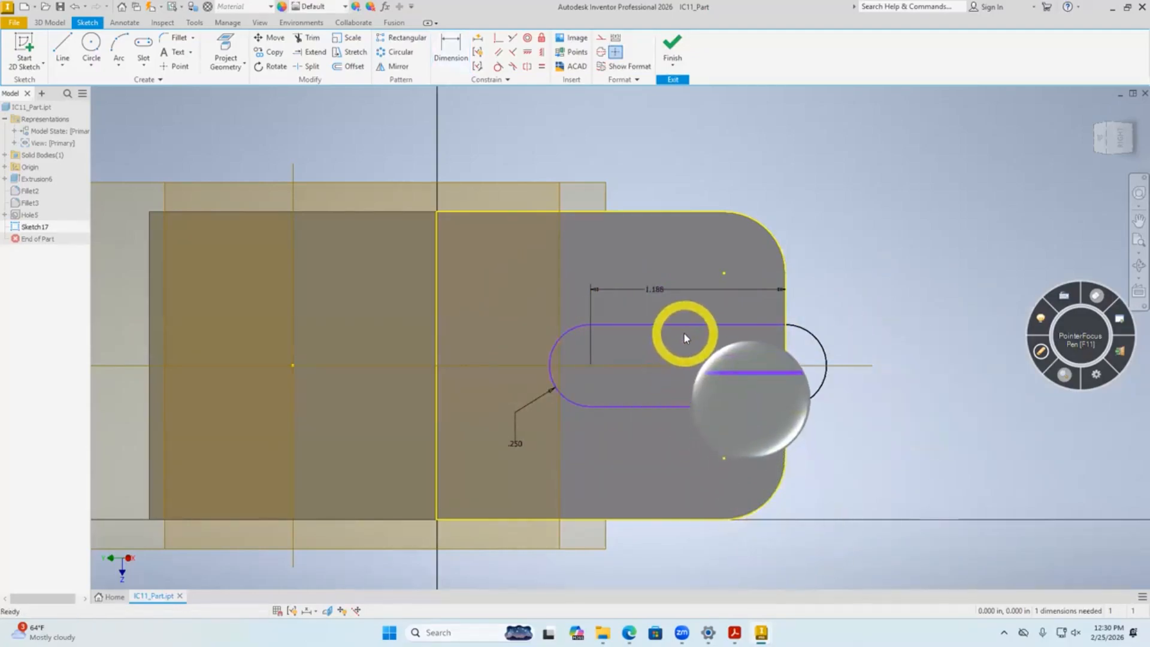
Test the slot's freedom by moving its centre, apply a Vertical constraint to its straight edge, and finish the sketch.
drag(685, 364, 687, 336)
click(930, 293)
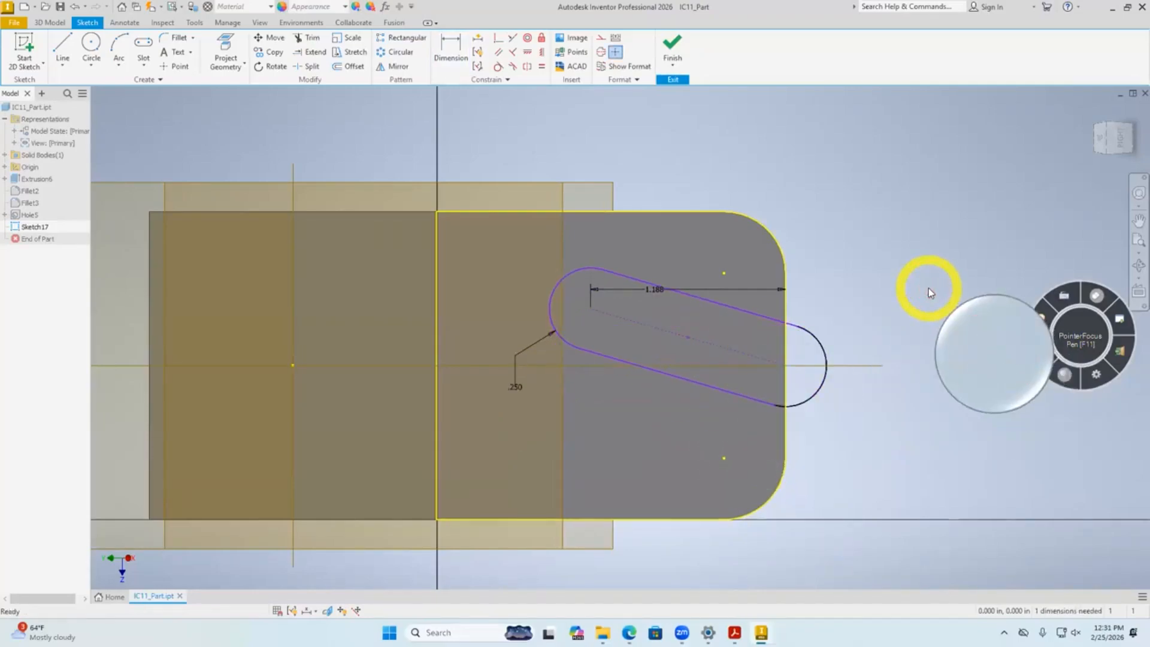
click(527, 52)
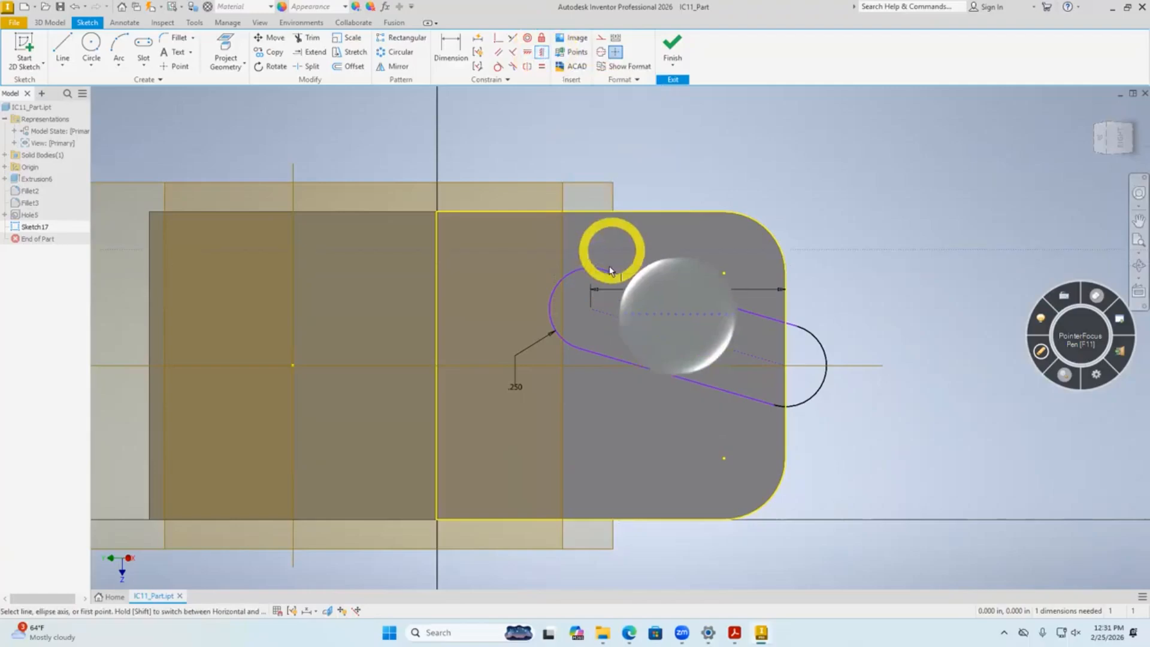
click(619, 385)
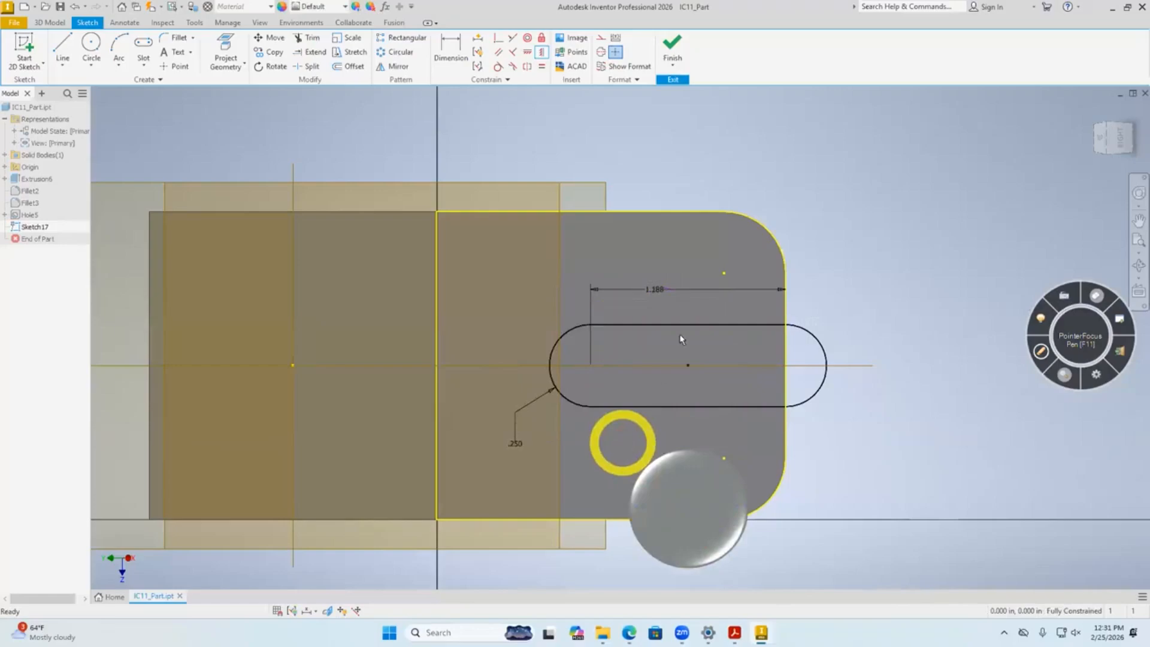
right_click(737, 174)
click(732, 202)
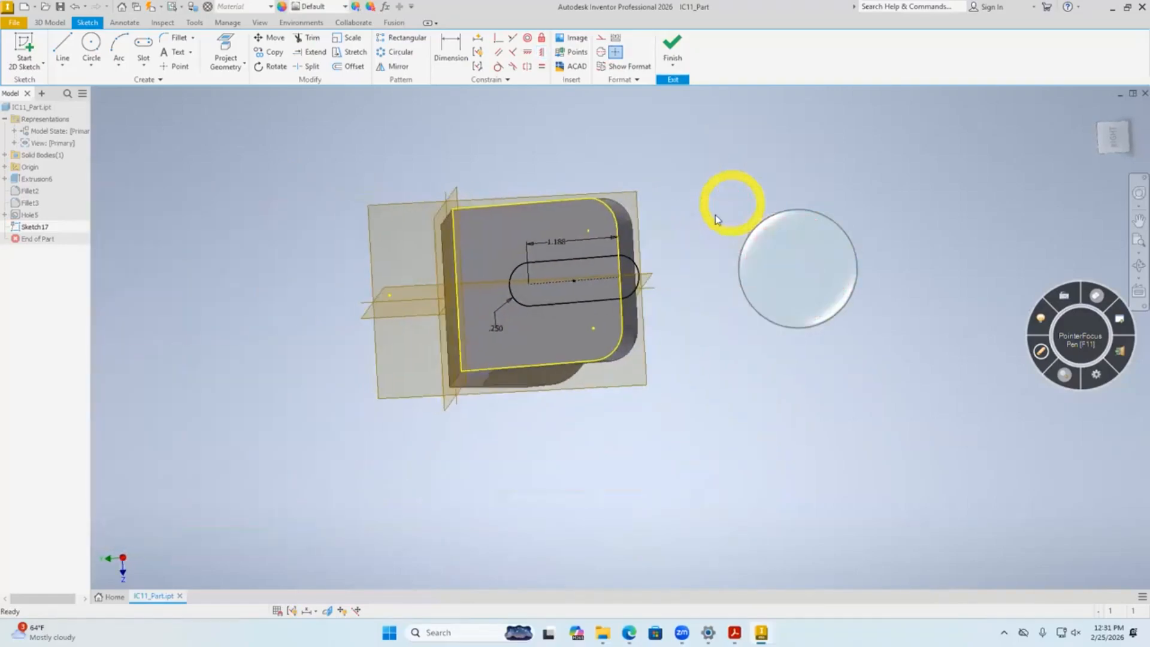
Extrude both slot profiles as a Through All cut through the leg.
right_click(783, 170)
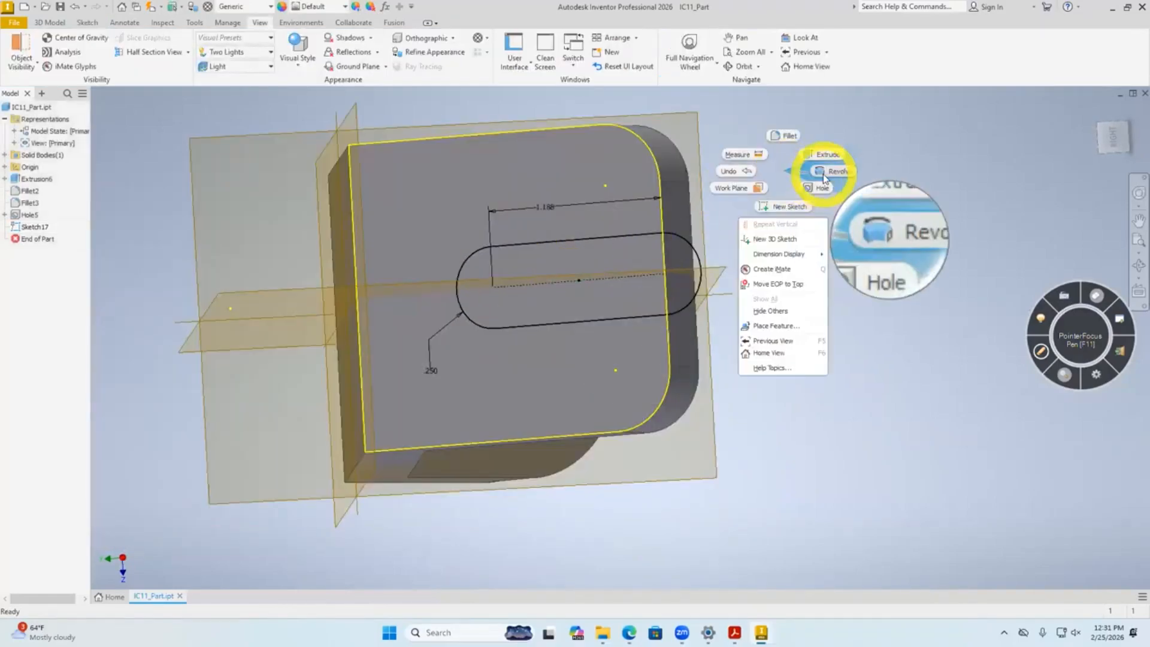
click(826, 154)
click(637, 262)
click(675, 256)
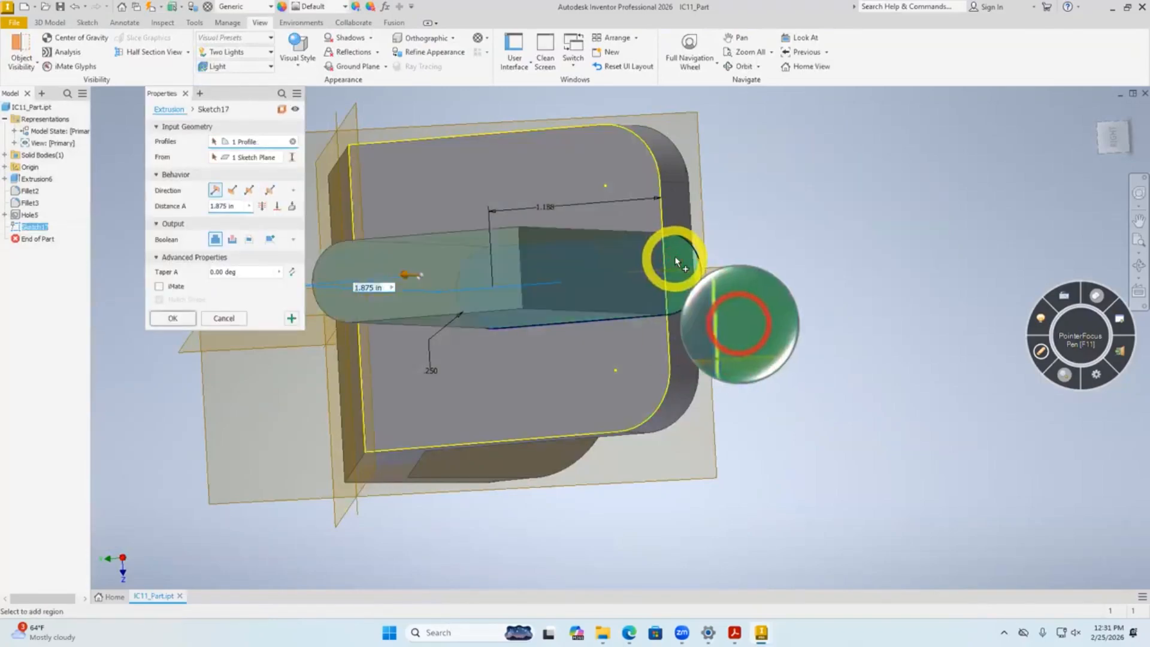
click(262, 206)
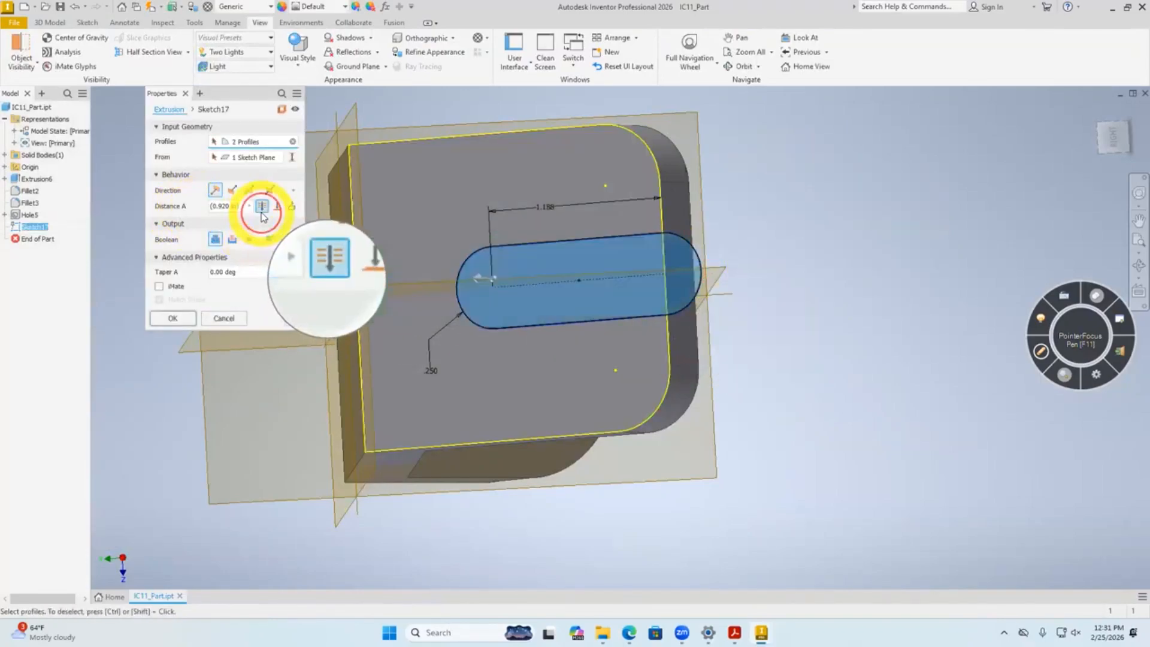
click(233, 239)
mouse_move(258, 389)
shift+middle_down()
mouse_move(289, 373)
mouse_move(298, 336)
shift+middle_up()
click(173, 318)
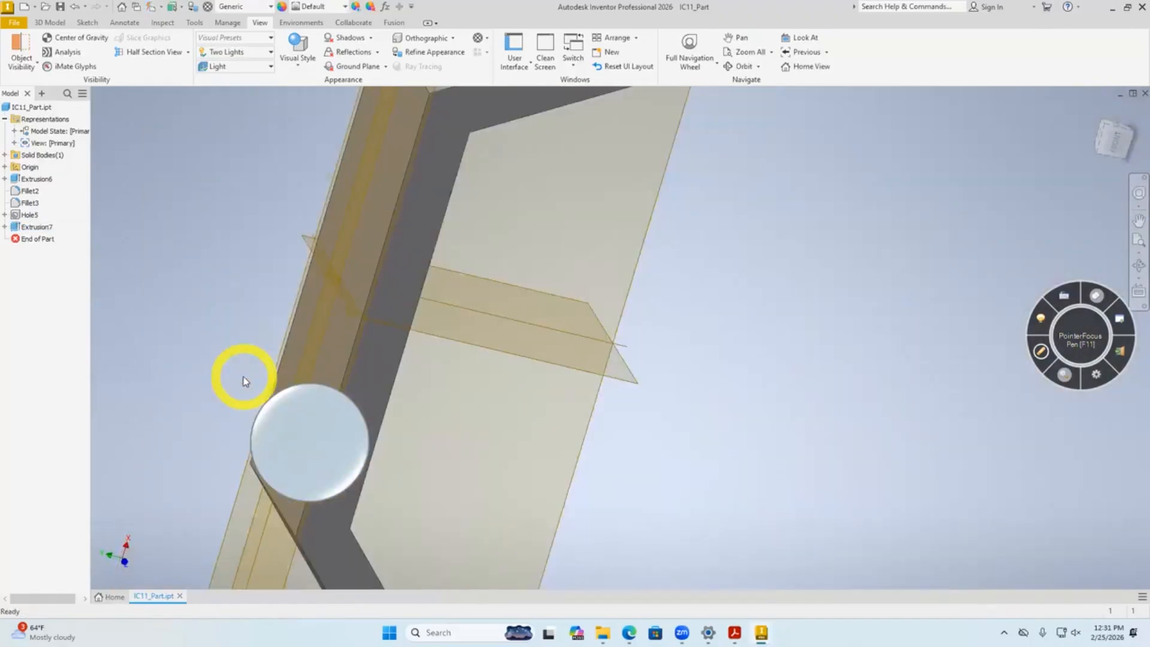
scroll(244, 381, down, 5)
shift+middle_drag(244, 381, 270, 377)
scroll(270, 378, up, 5)
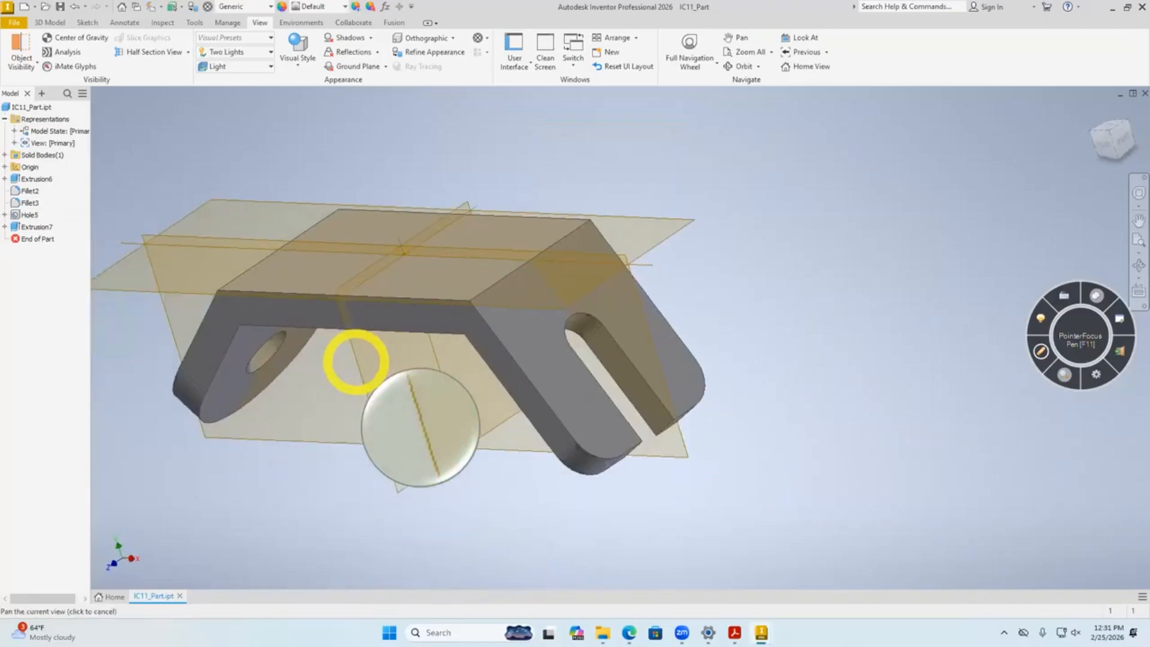
Check the PDF drawing for the dimensions of the round boss on the top plate.
click(737, 632)
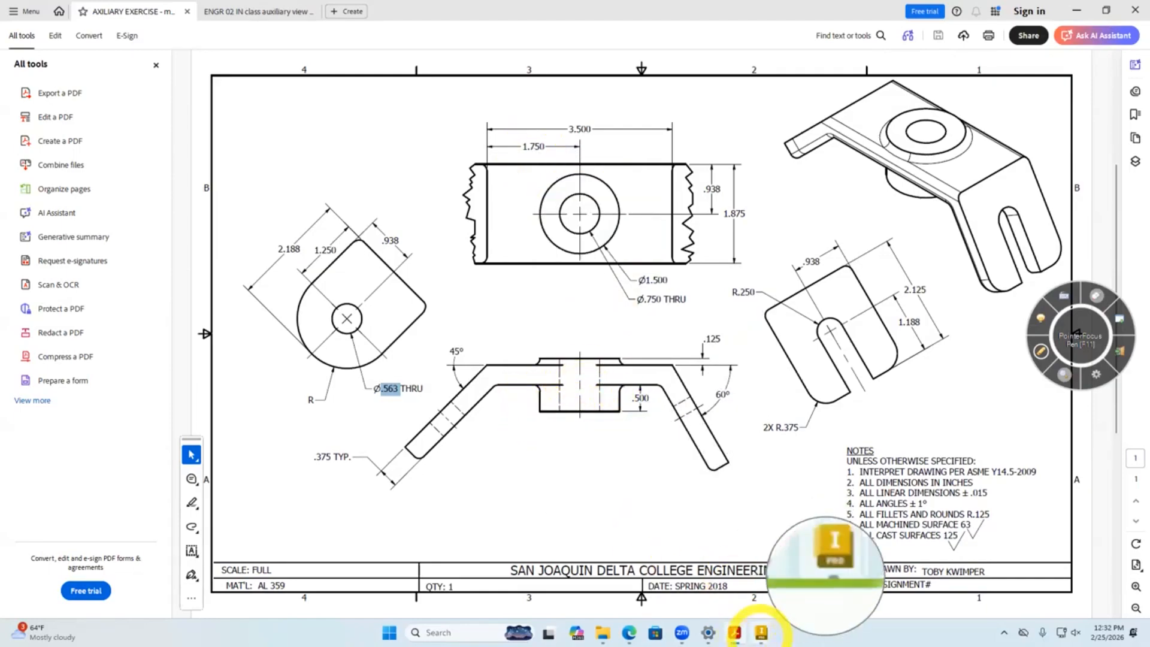
click(761, 633)
click(812, 591)
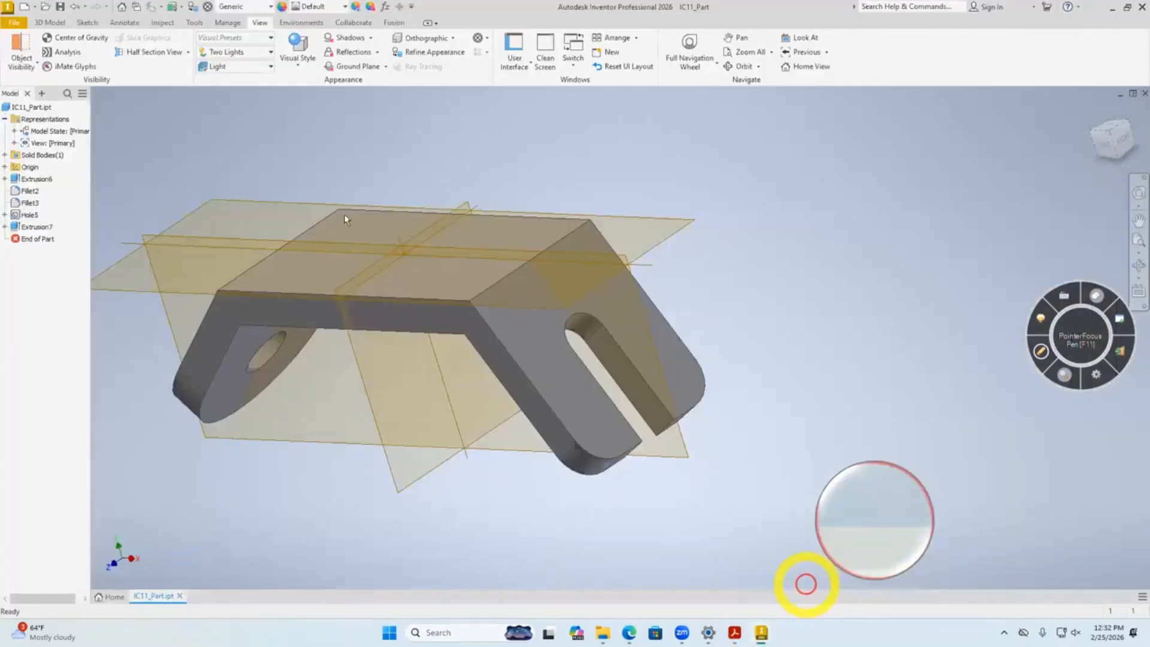
click(378, 233)
right_click(377, 234)
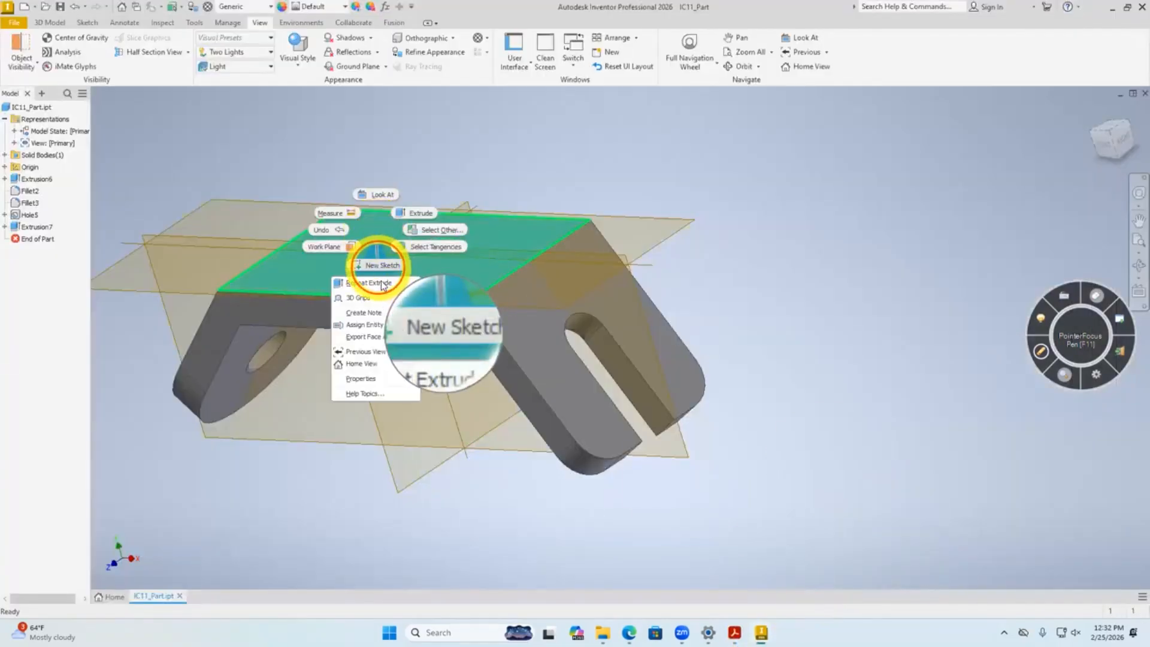
click(380, 259)
right_click(544, 188)
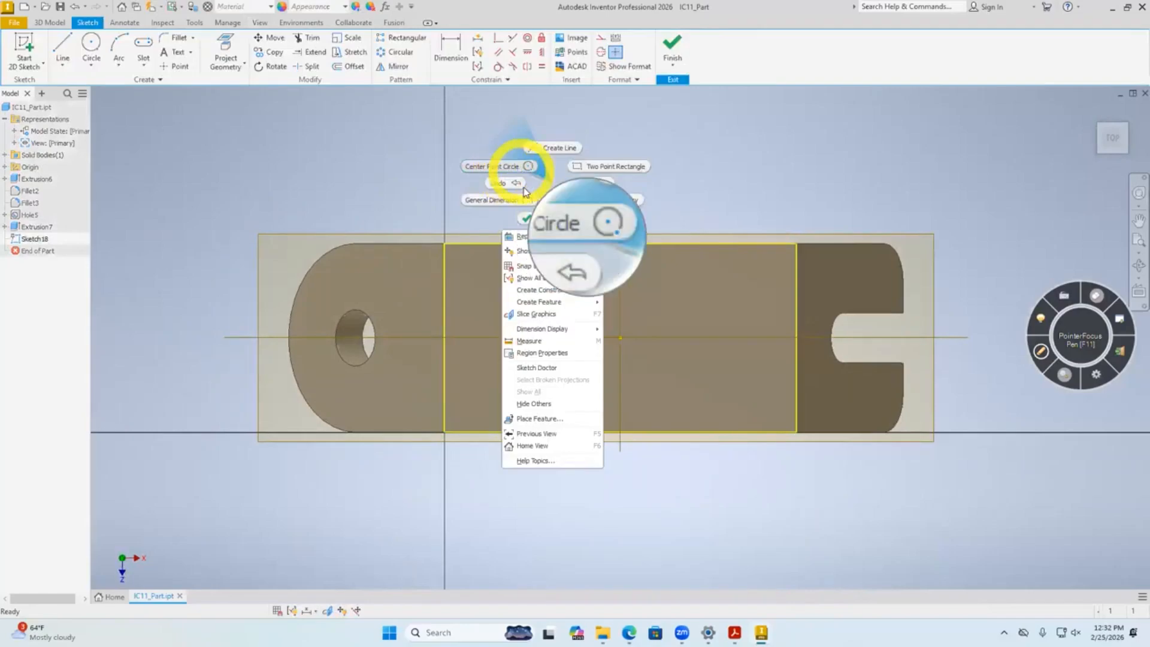
click(526, 160)
right_click(561, 168)
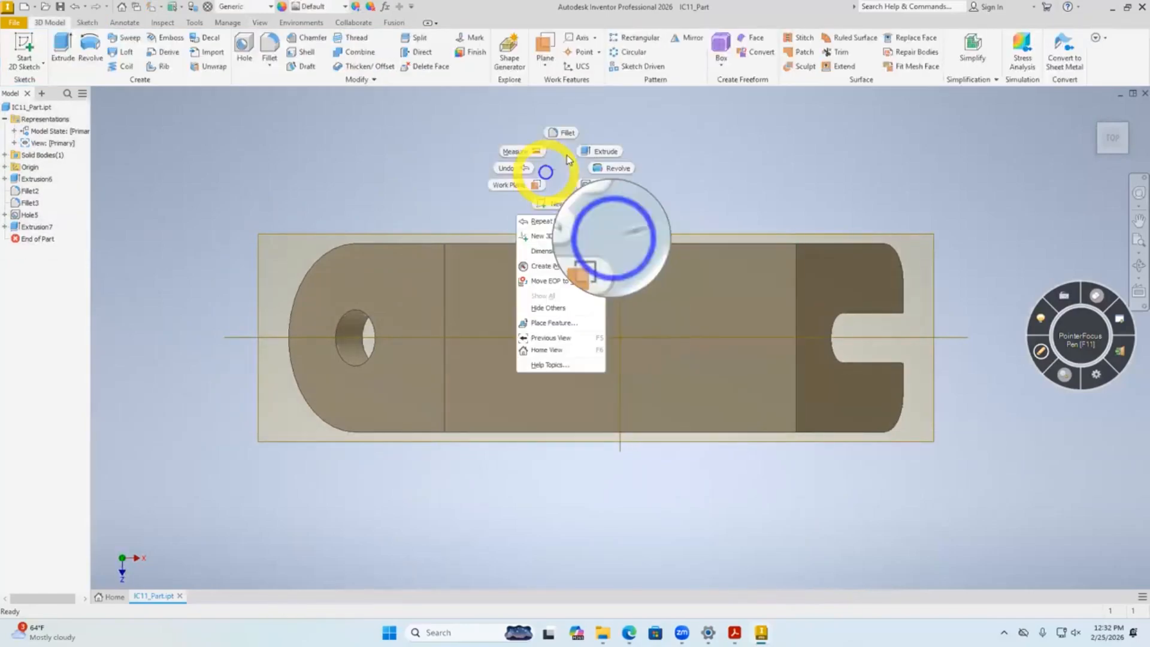
click(569, 164)
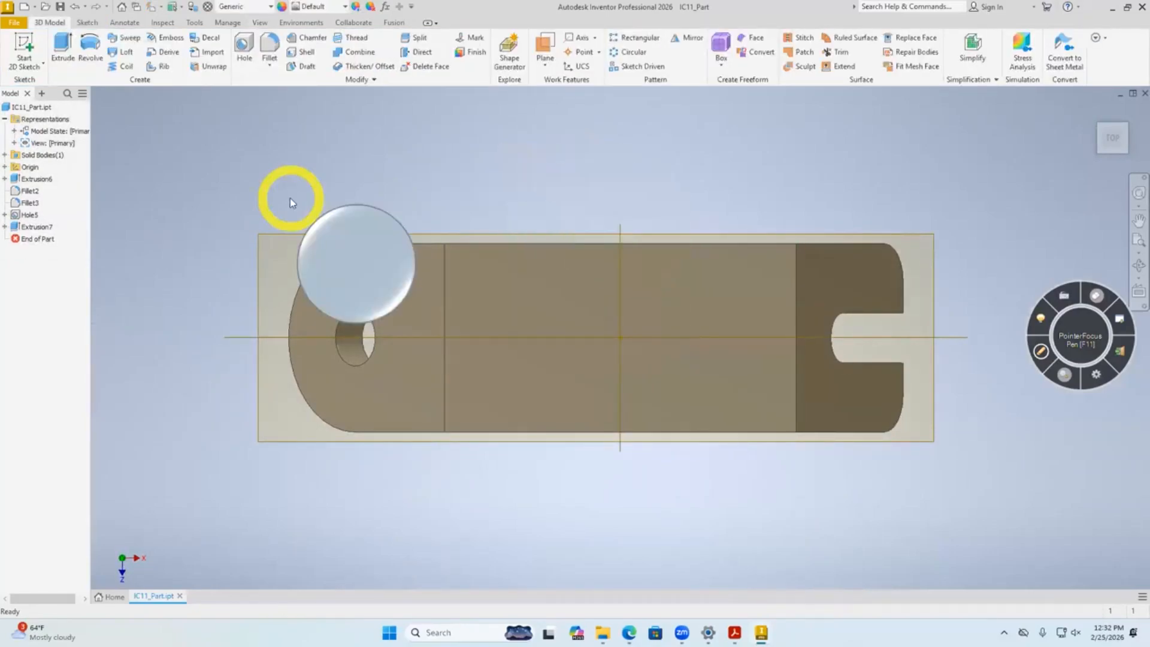
Start a sketch on the bracket's top face and draw a circle about 1.31 in in diameter centred on the origin.
shift+middle_drag(279, 441, 516, 236)
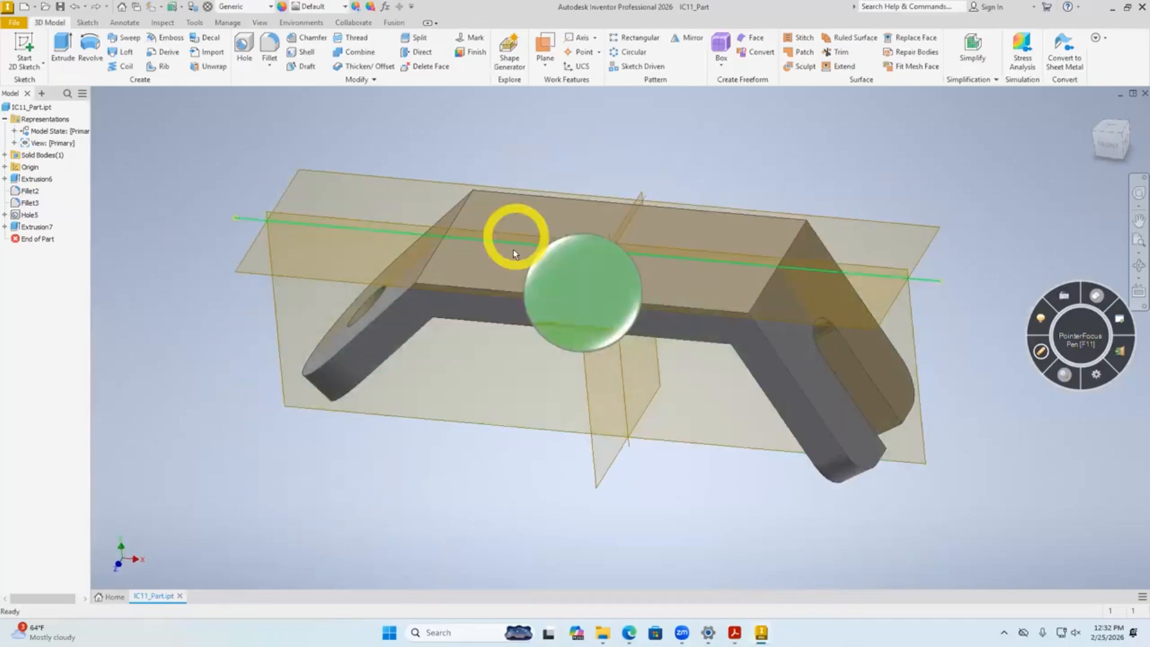
click(512, 256)
right_click(520, 294)
click(521, 311)
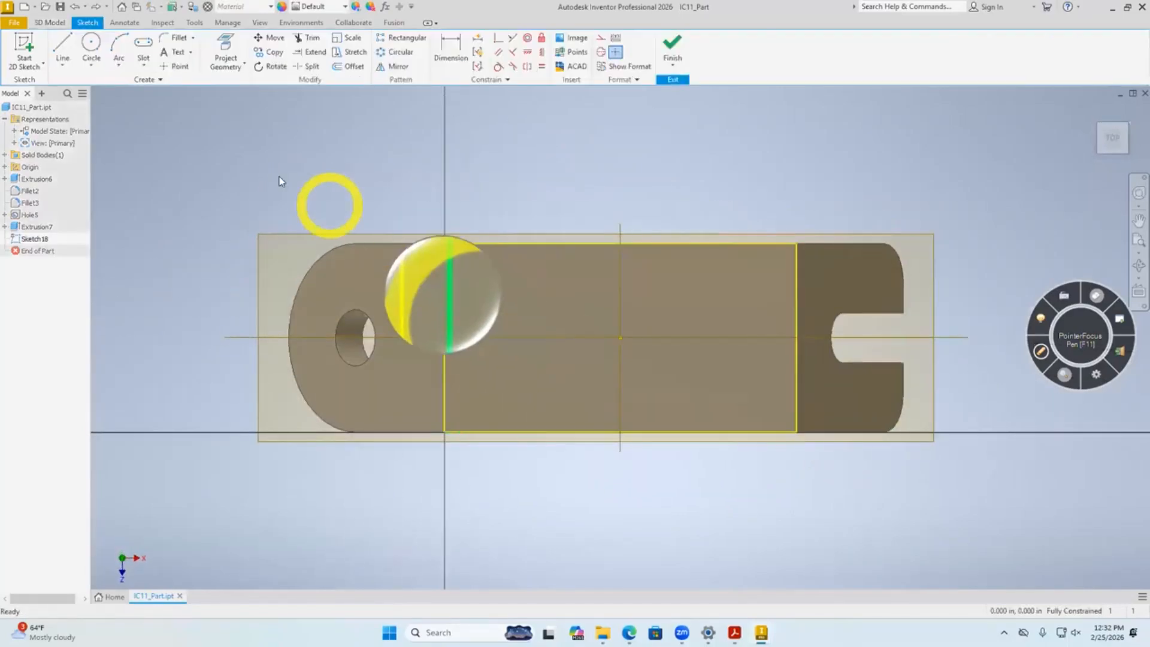
click(92, 46)
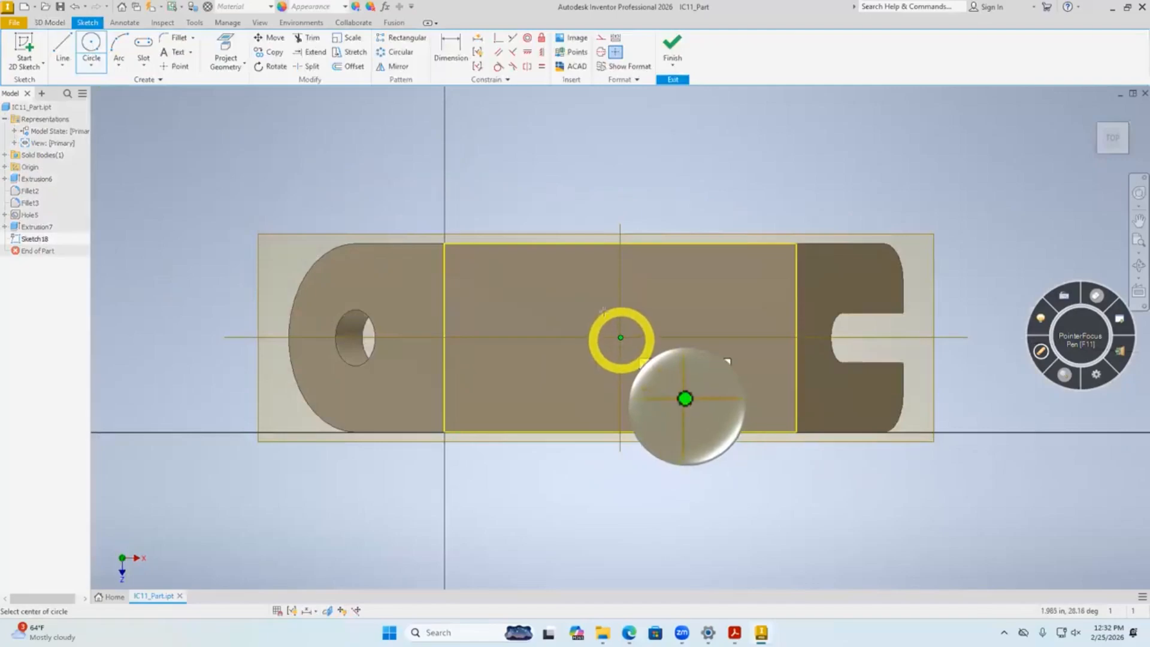
click(620, 337)
click(570, 296)
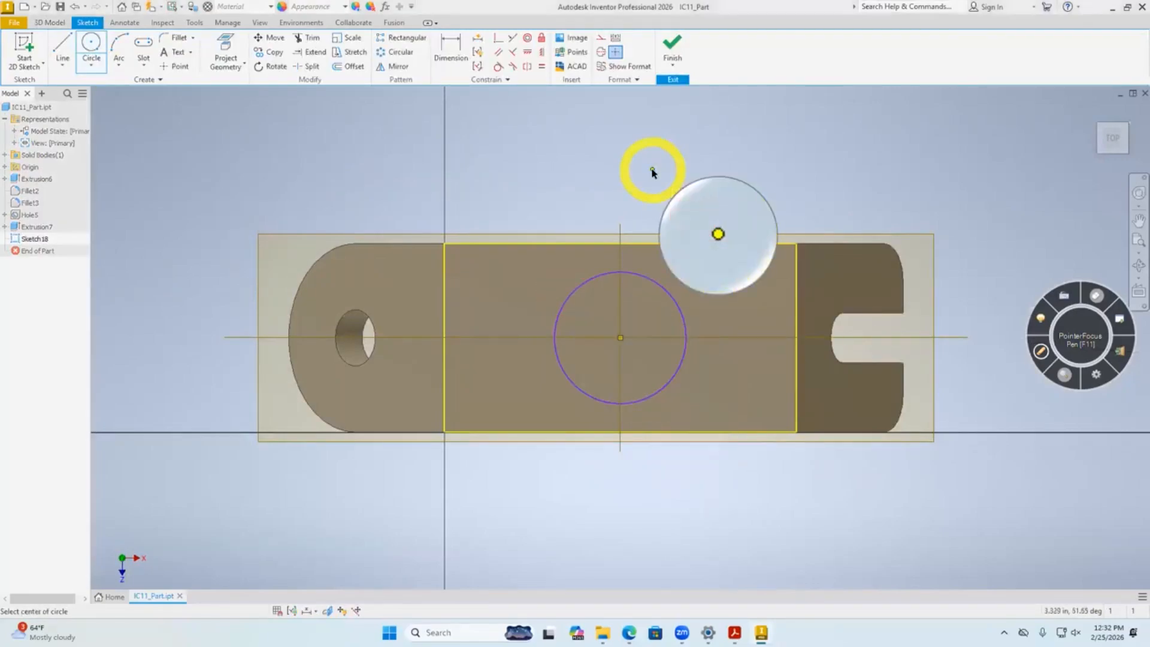
Look up the boss size in the PDF drawing and set the circle's diameter to 1.5 in.
key(alt+Tab)
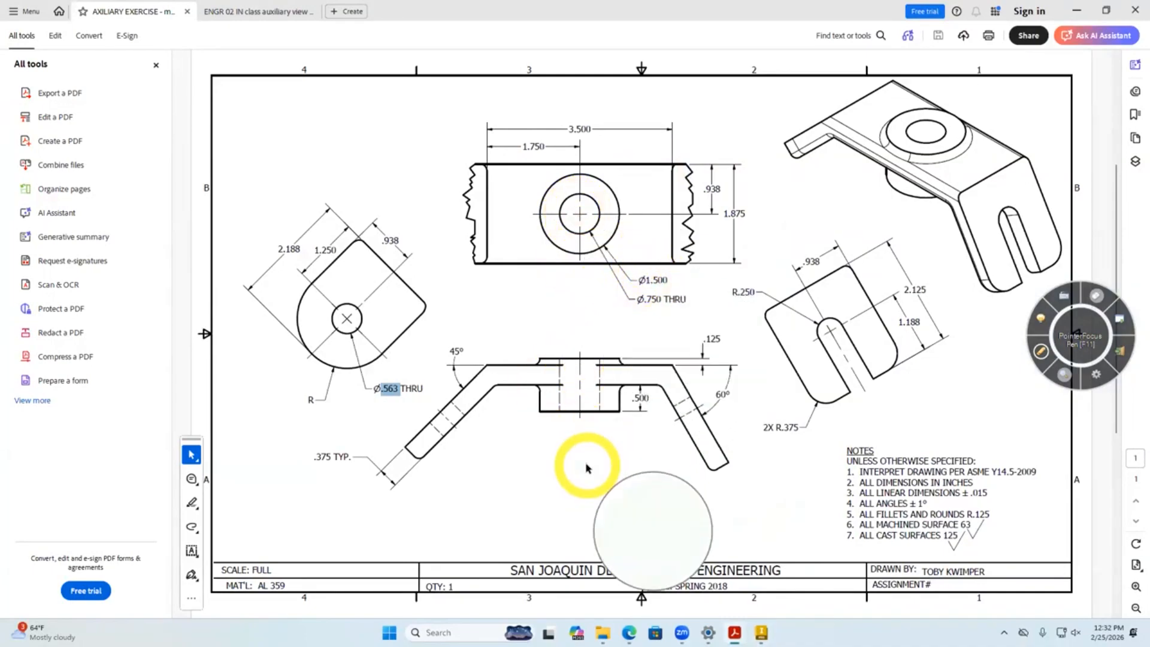
key(alt+Tab)
right_click(572, 192)
click(552, 209)
click(580, 285)
text(1.5)
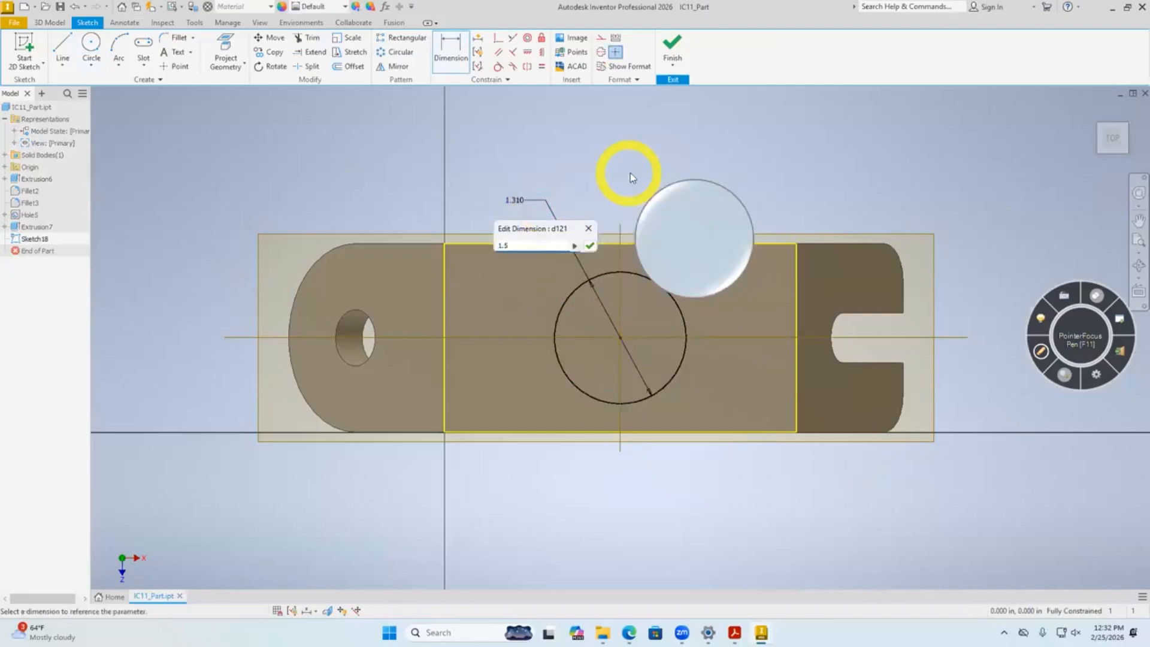
click(590, 246)
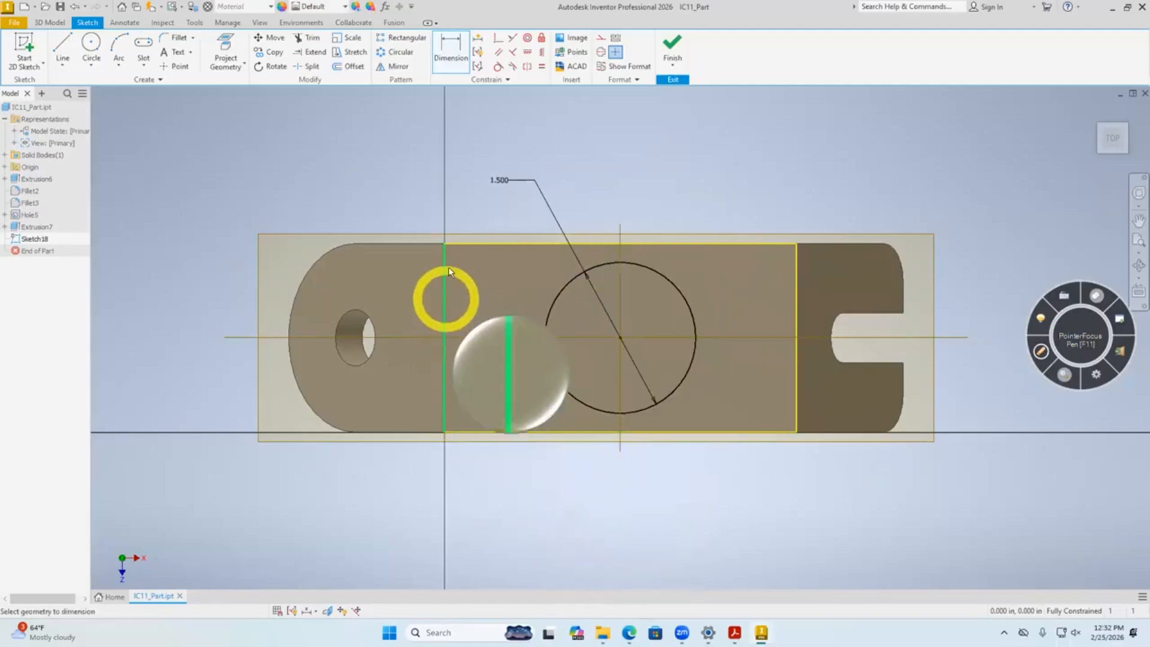
key(Escape)
Project the hole edge and the rounded end edge of the leg with the hole into the top-face sketch.
shift+middle_drag(571, 574, 271, 362)
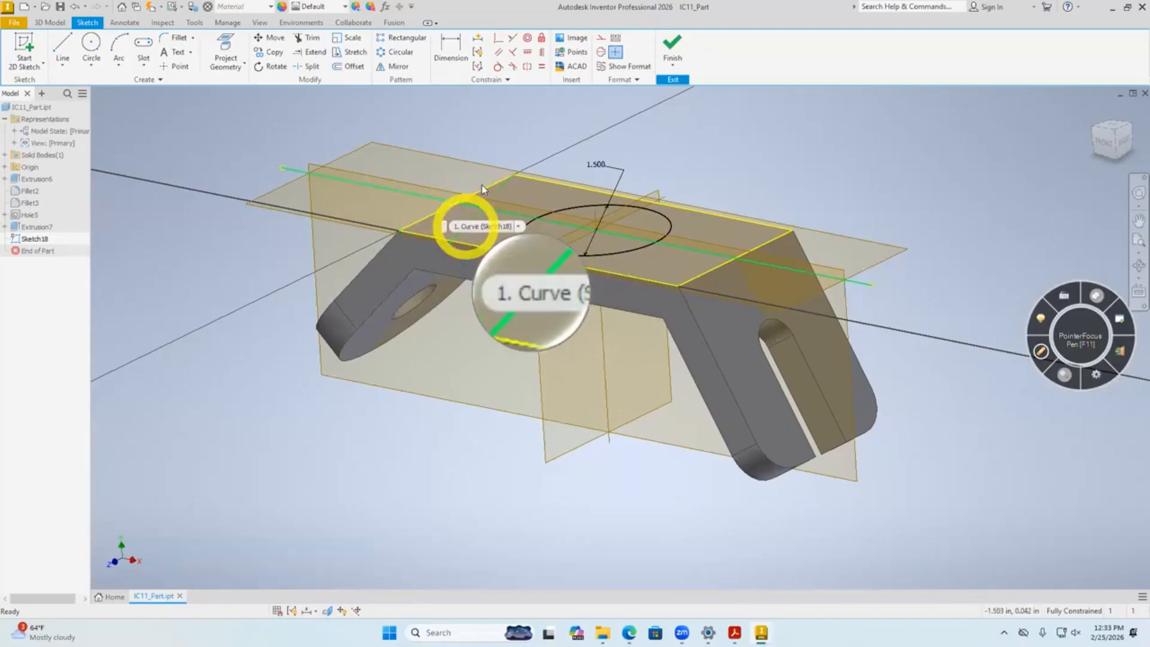
click(226, 46)
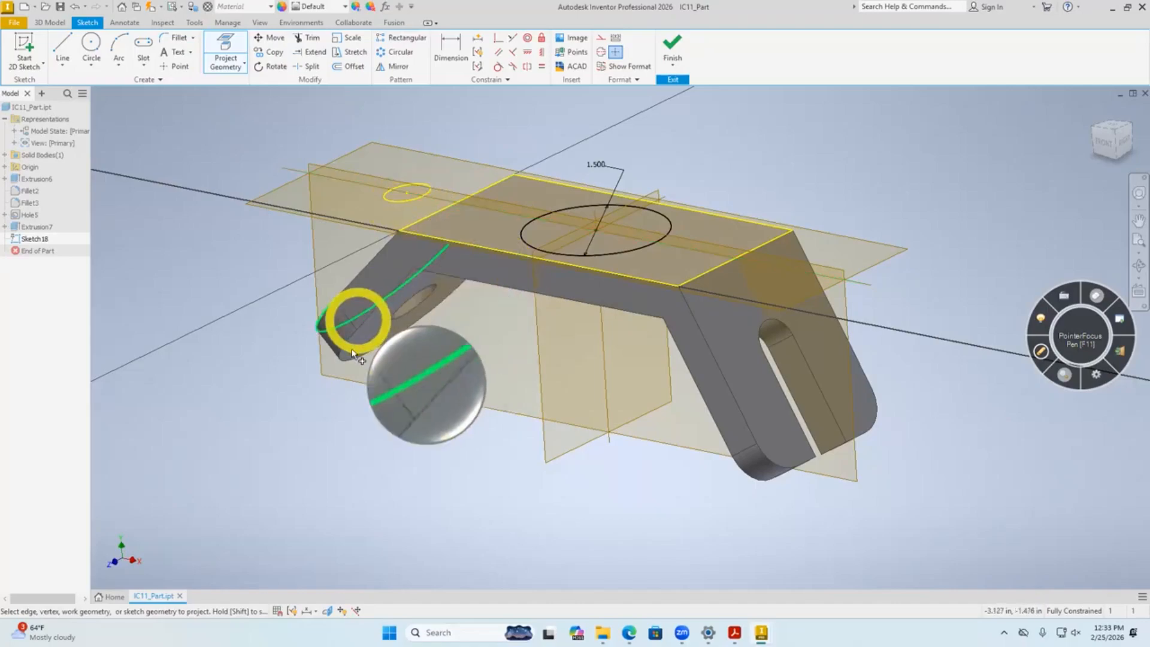
click(339, 349)
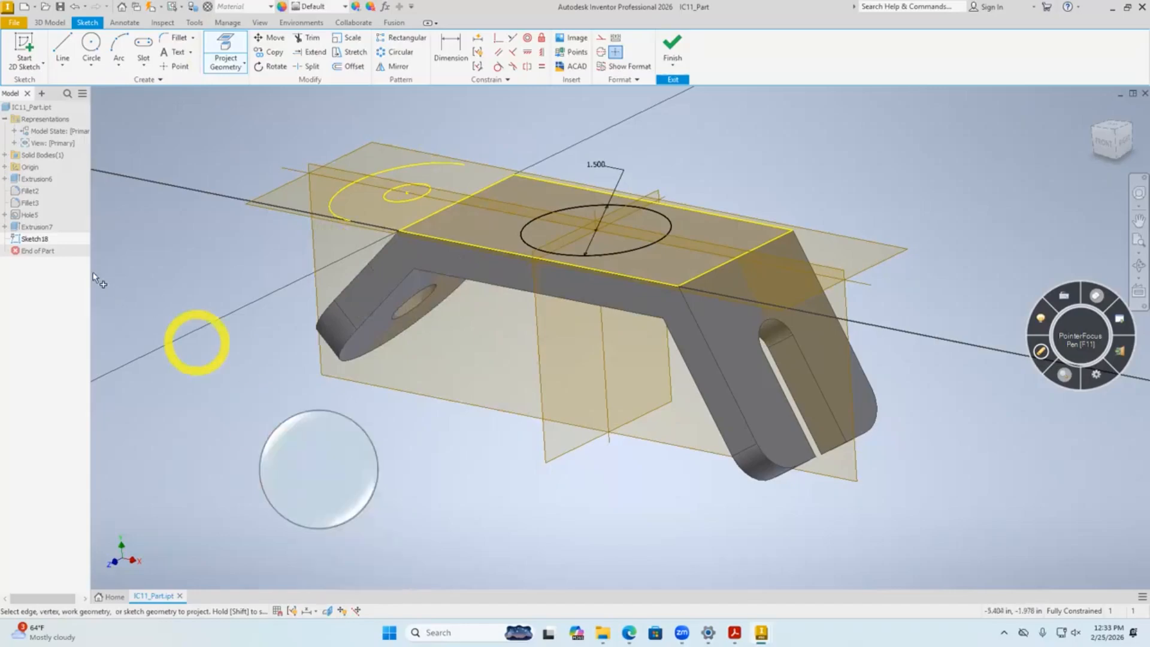
click(35, 239)
click(779, 169)
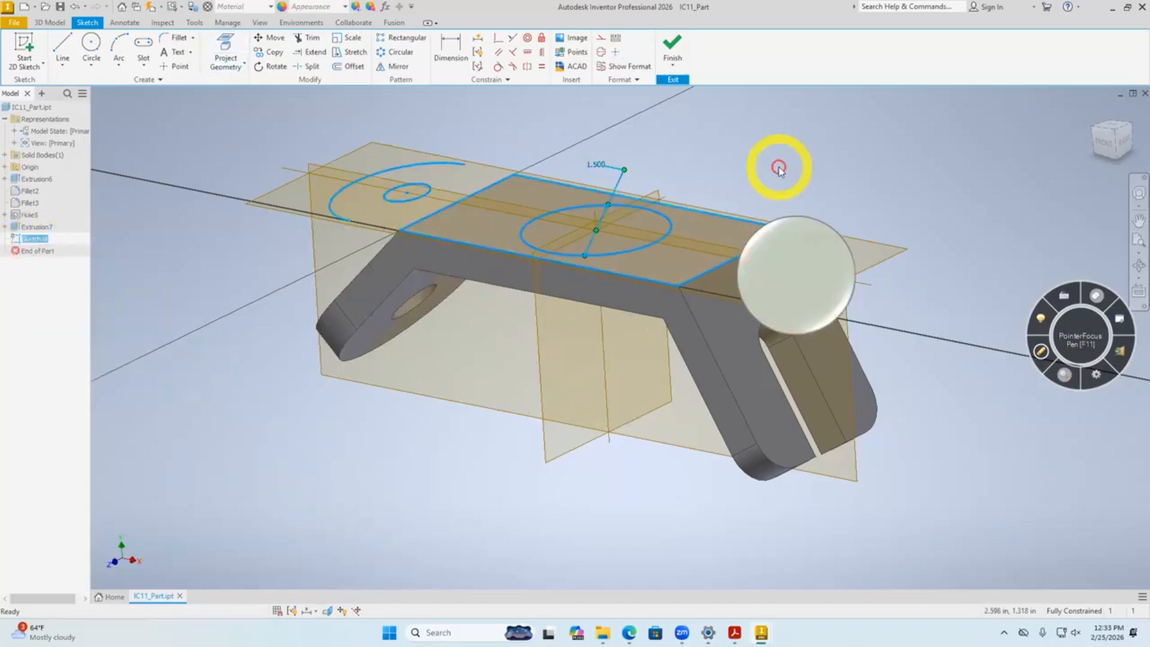
key(Page_Up)
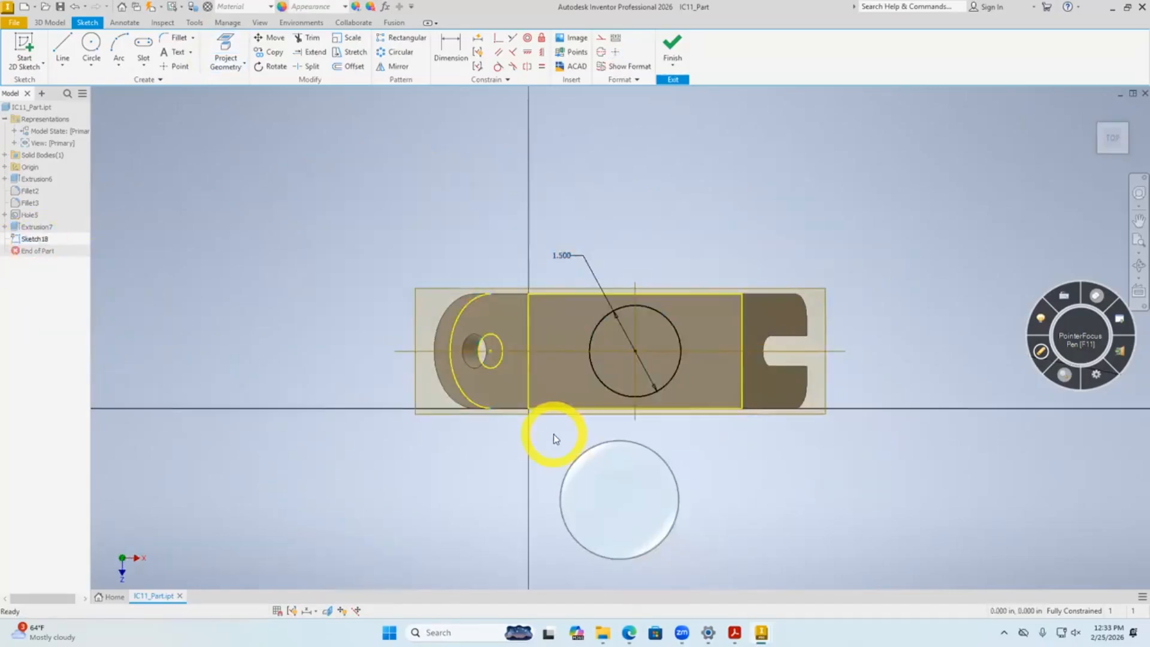
Delete the projected leg edges, together with the projected face outline next to them, from the top-face sketch.
scroll(553, 434, down, 3)
drag(550, 451, 339, 149)
right_click(339, 148)
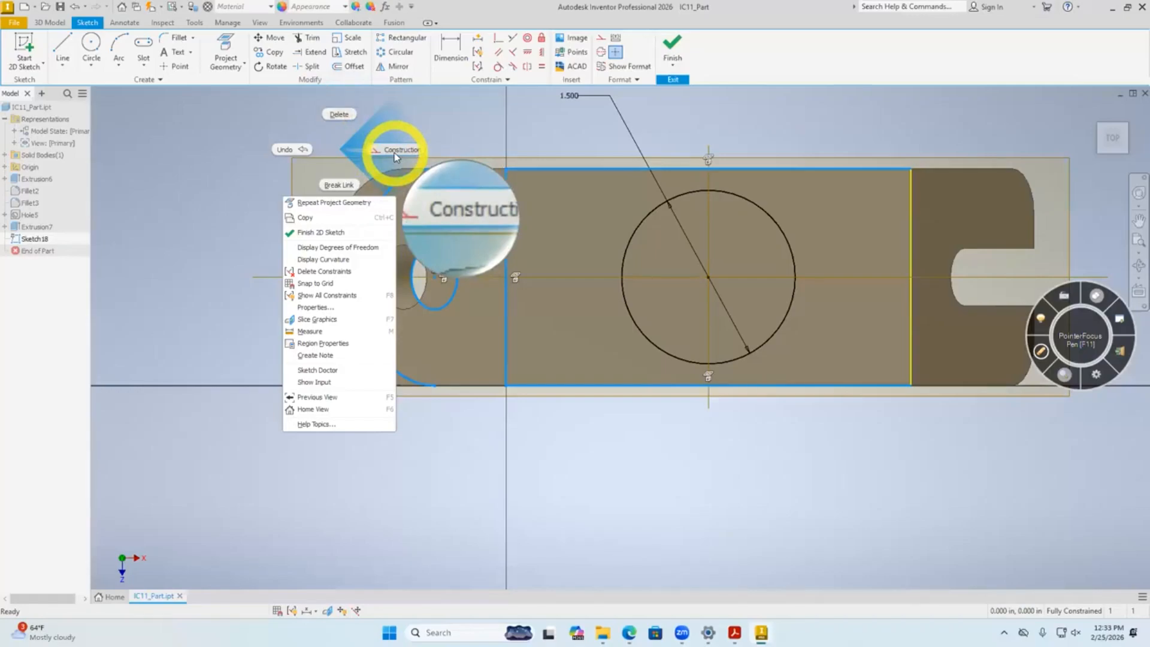
click(339, 114)
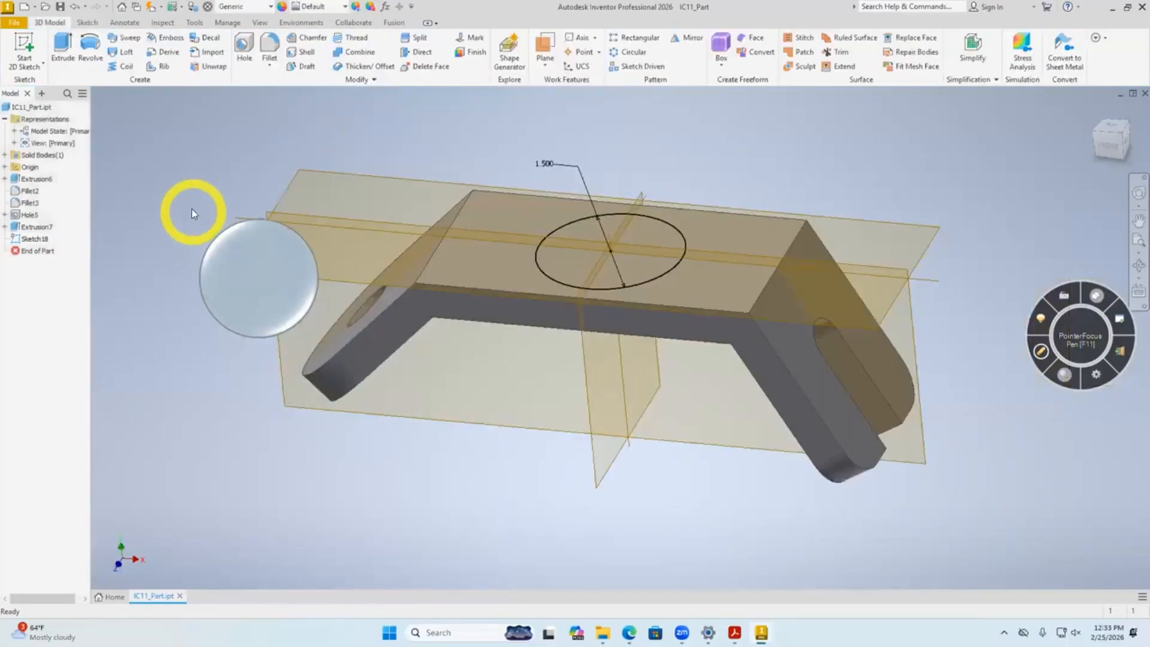
Start extruding the 1.5 in circle asymmetrically, about 1.06 in above and 2.25 in below the plate's top face.
right_click(192, 210)
click(238, 193)
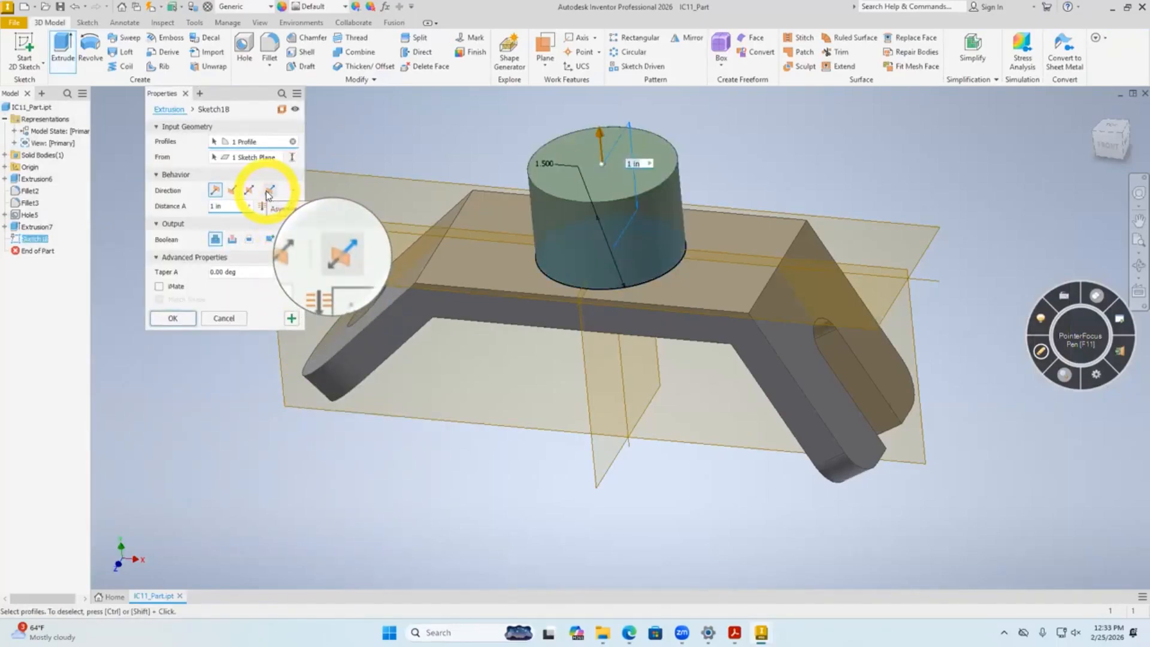
click(270, 191)
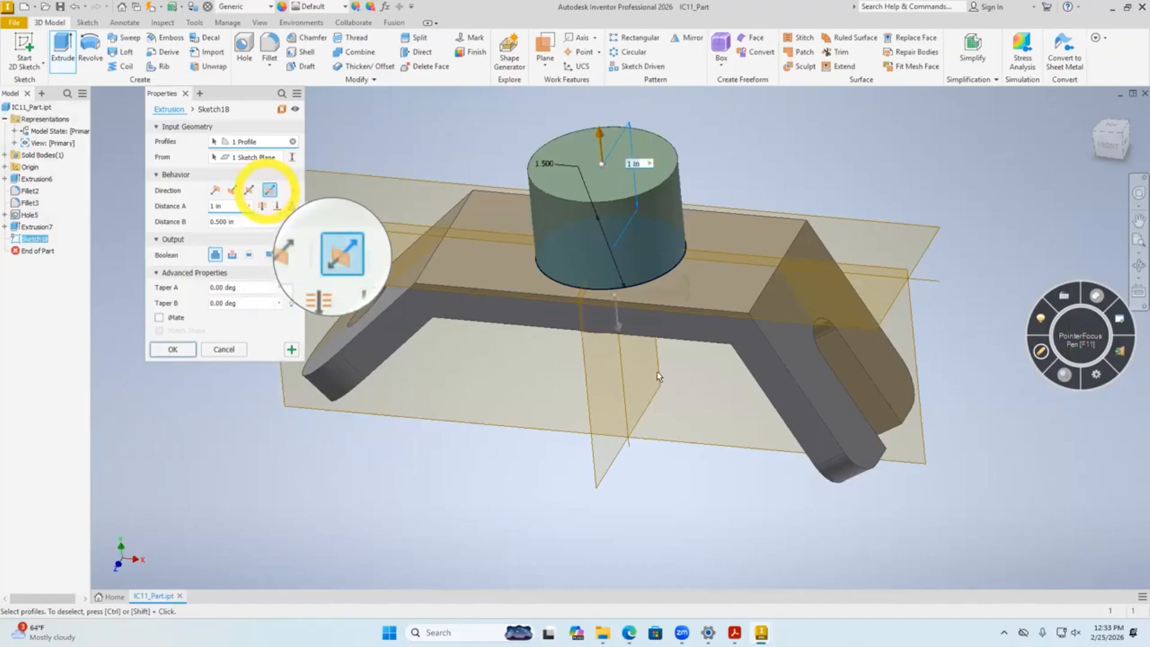
drag(621, 329, 627, 392)
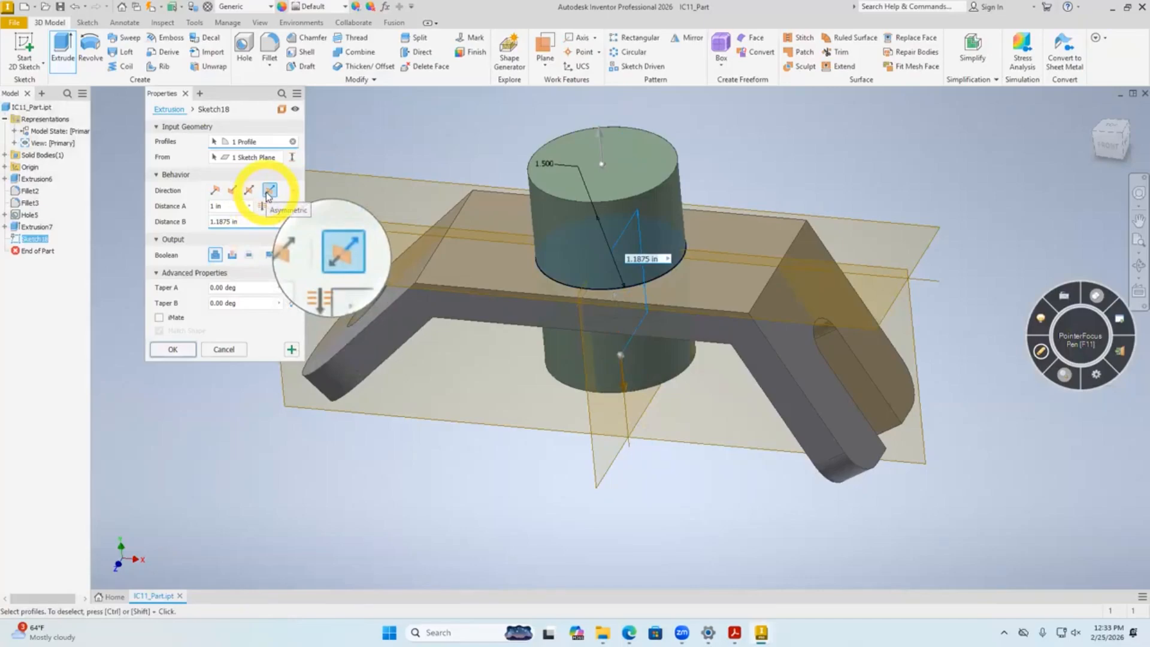
mouse_move(601, 149)
mouse_down()
mouse_move(598, 123)
mouse_move(598, 185)
mouse_move(585, 142)
mouse_up()
drag(624, 389, 646, 483)
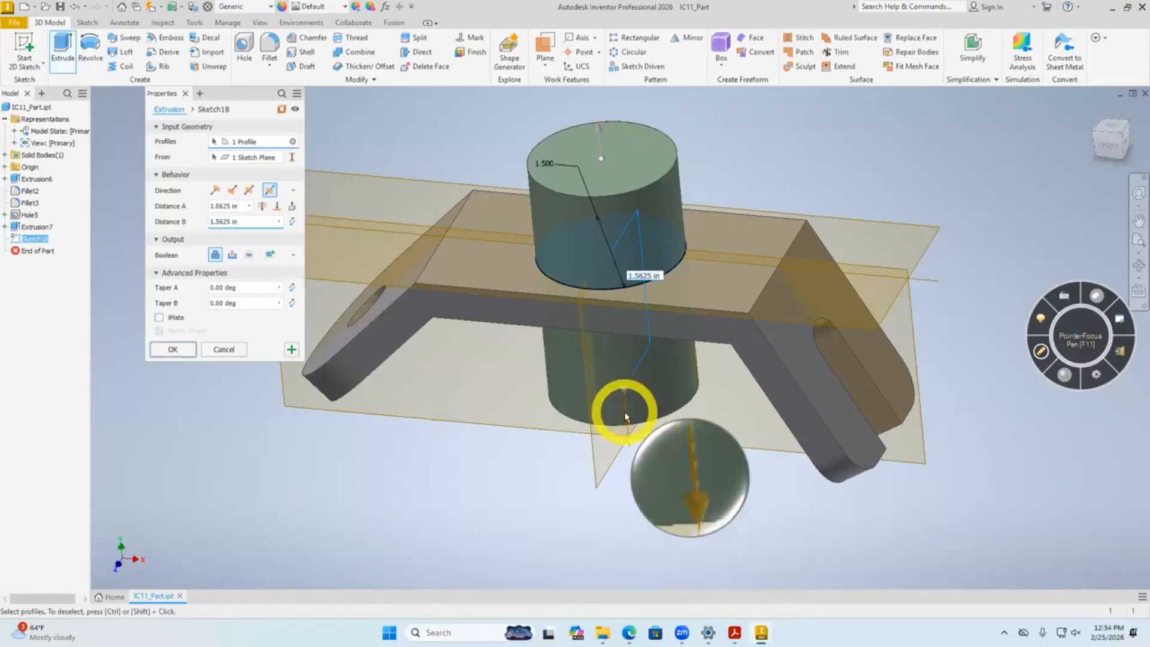
drag(635, 431, 636, 470)
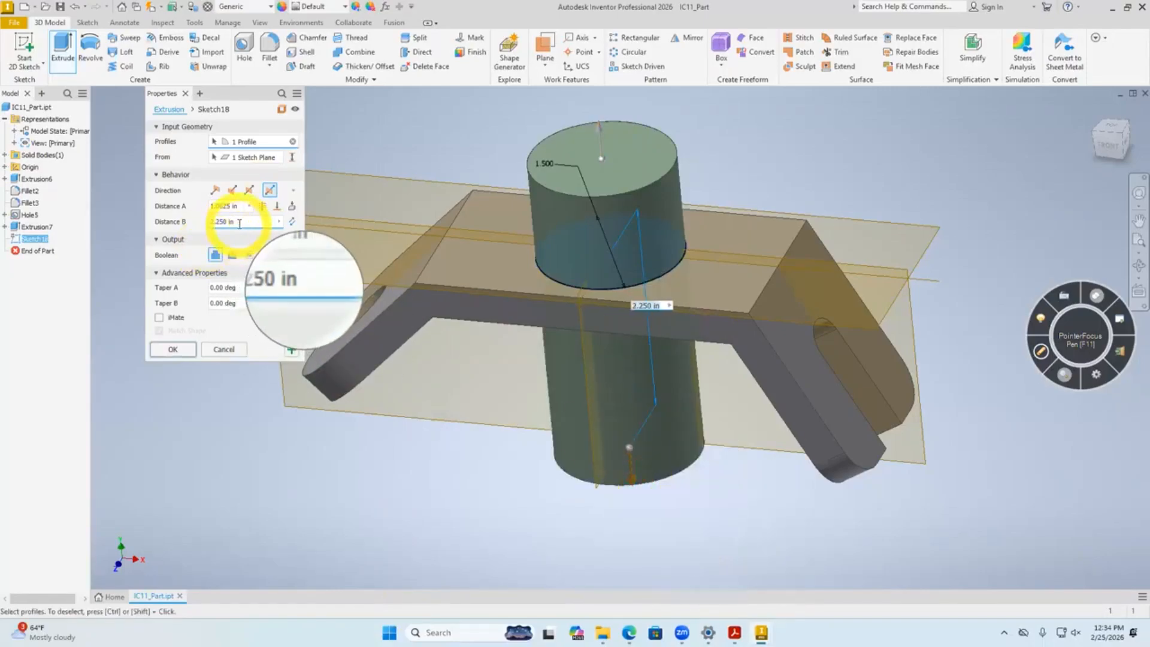
Examine the boss depth and plate thickness in the PDF drawing, temporarily marking the plate's top line and the typical thickness dimension.
click(735, 633)
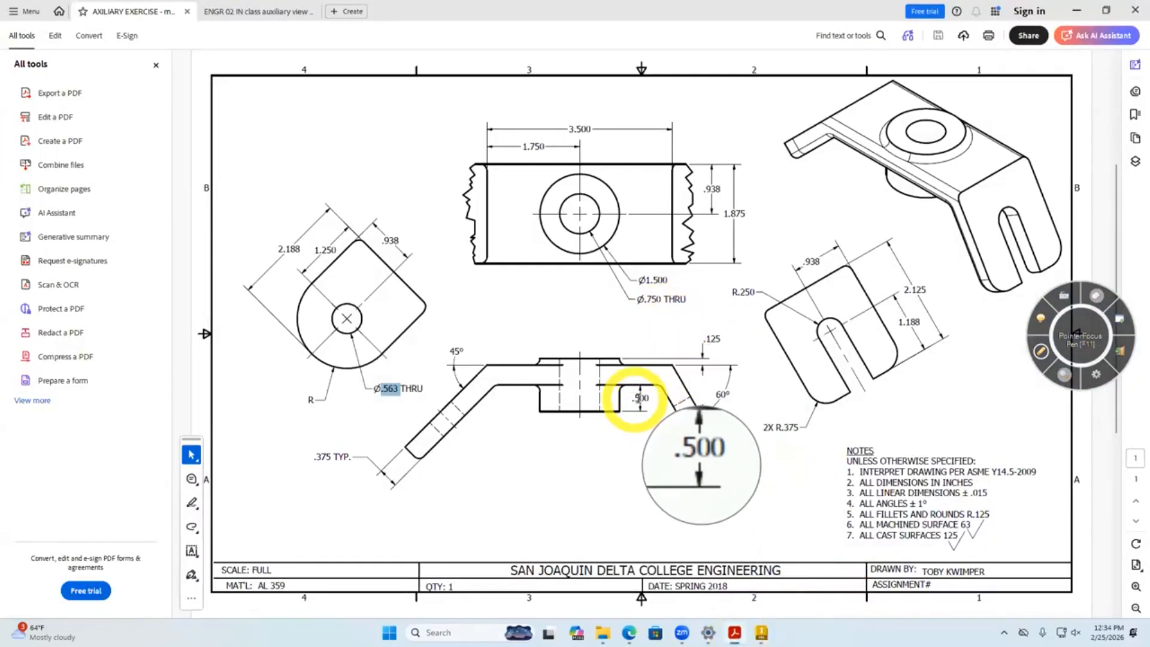
click(1041, 352)
drag(505, 364, 647, 363)
drag(666, 364, 670, 364)
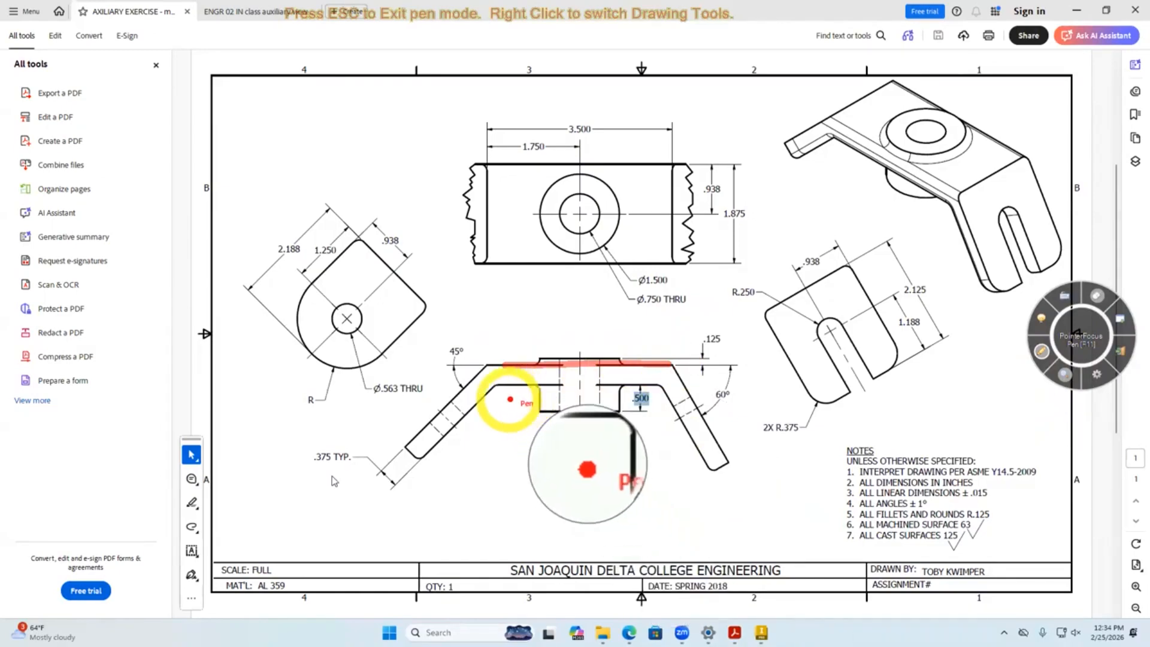
mouse_move(346, 444)
mouse_down()
mouse_move(308, 472)
mouse_move(344, 454)
mouse_up()
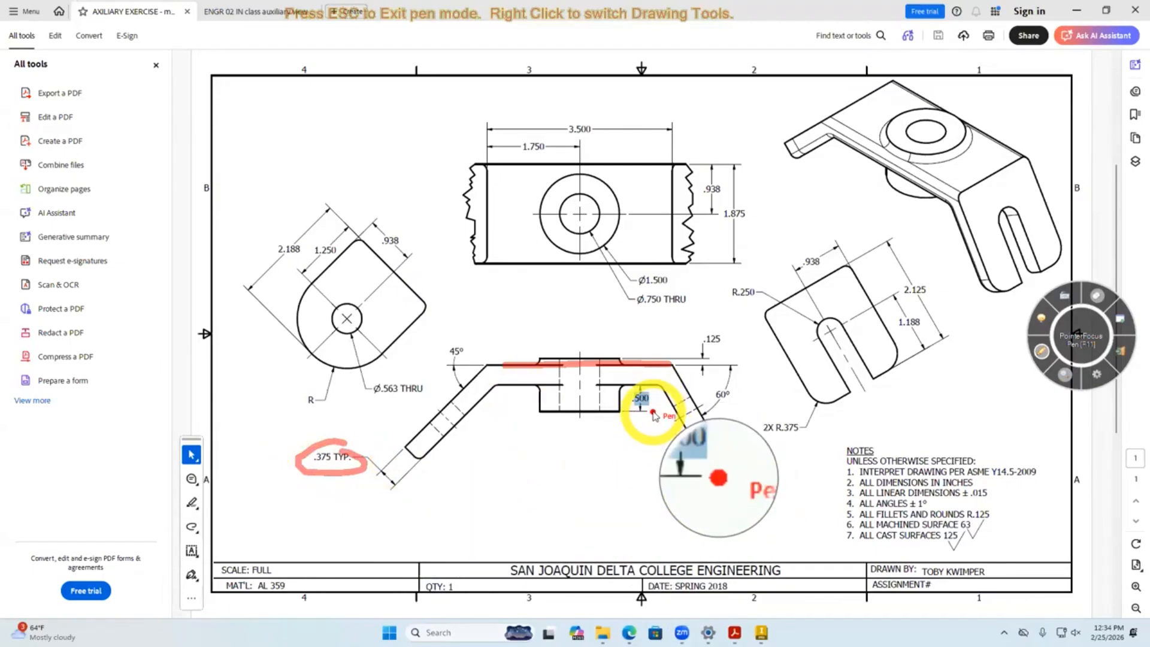
click(1043, 352)
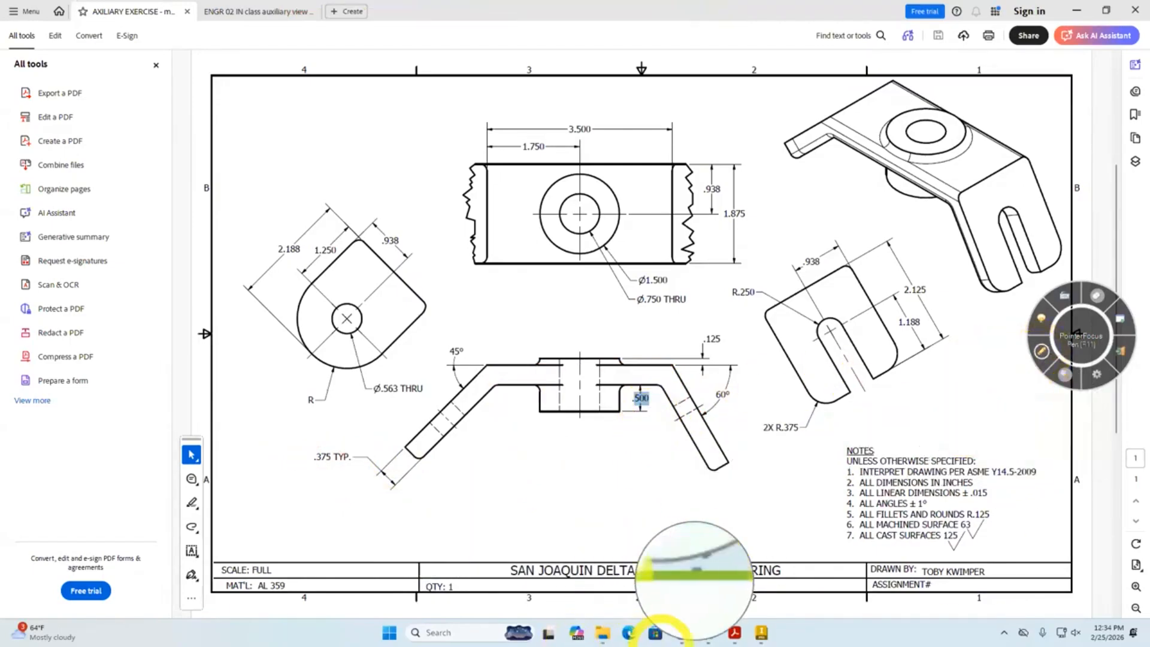
Set the boss extrusion distances to .125 in above and .375+.5 in below the plate's top face and create it.
mouse_move(761, 632)
click(829, 576)
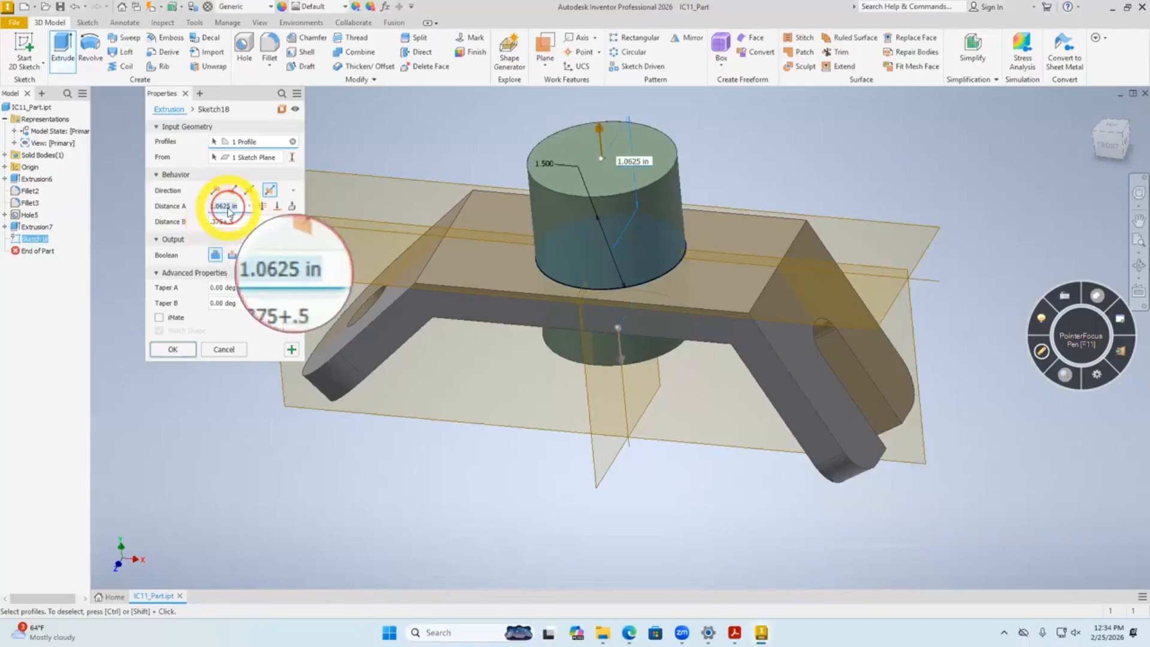
text(5)
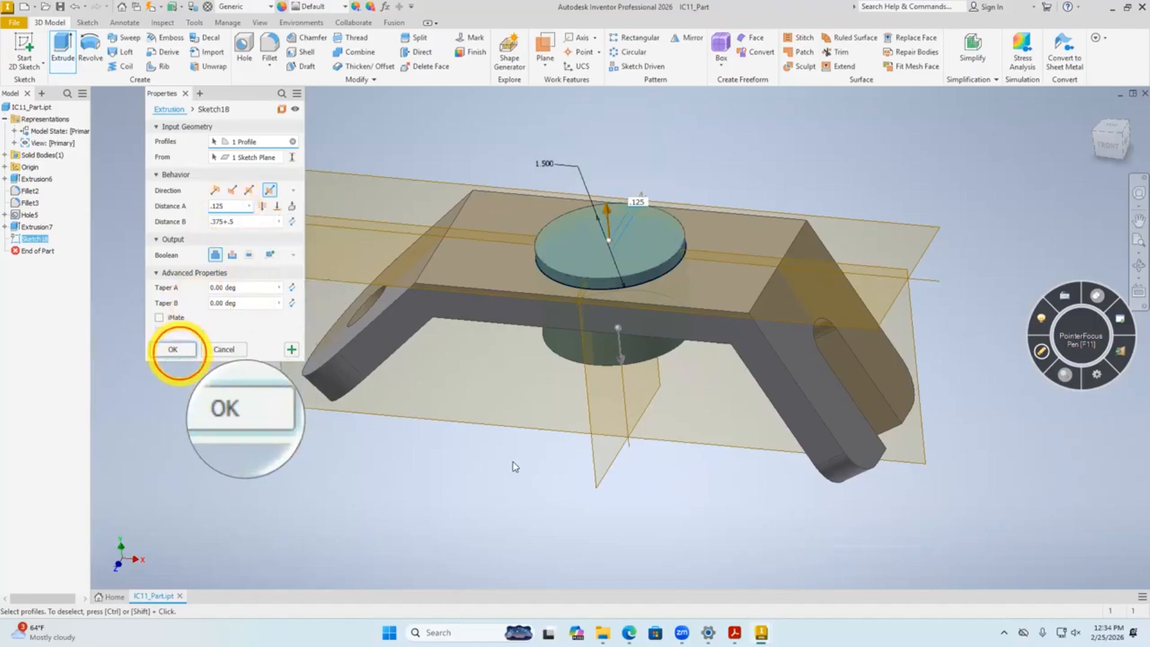
click(173, 350)
mouse_move(326, 542)
shift+middle_down()
mouse_move(341, 525)
mouse_move(344, 469)
mouse_move(361, 521)
mouse_move(311, 527)
mouse_move(321, 539)
mouse_move(304, 540)
shift+middle_up()
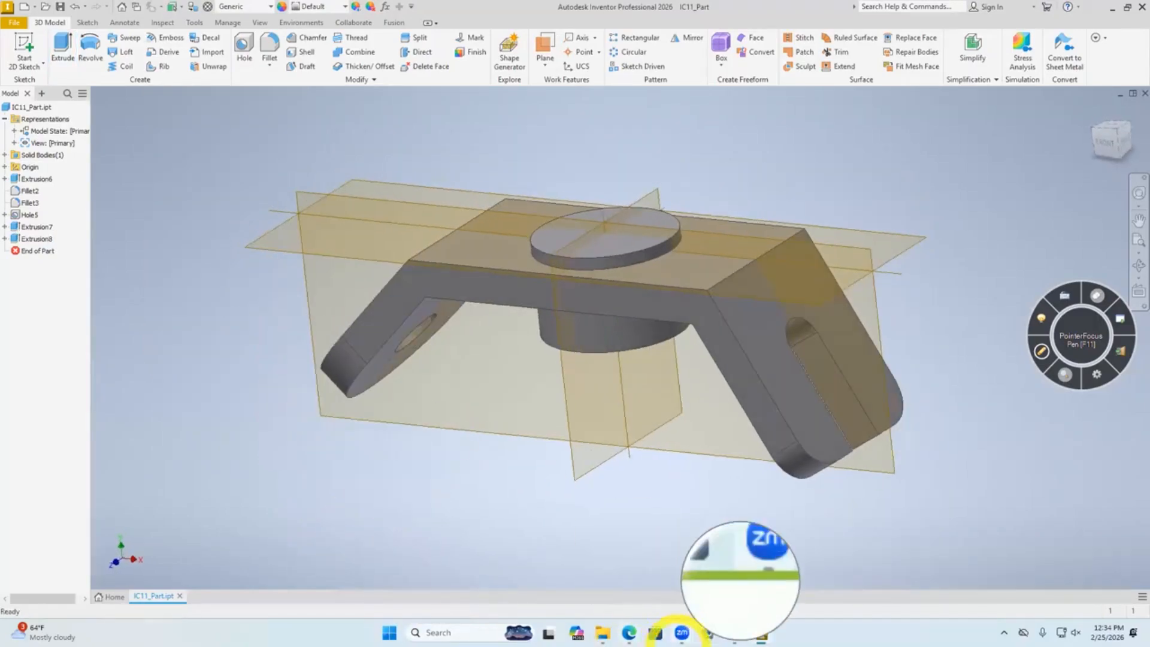
Look up the boss hole size in the PDF drawing and cut a .75 in through hole concentric with the boss.
click(735, 632)
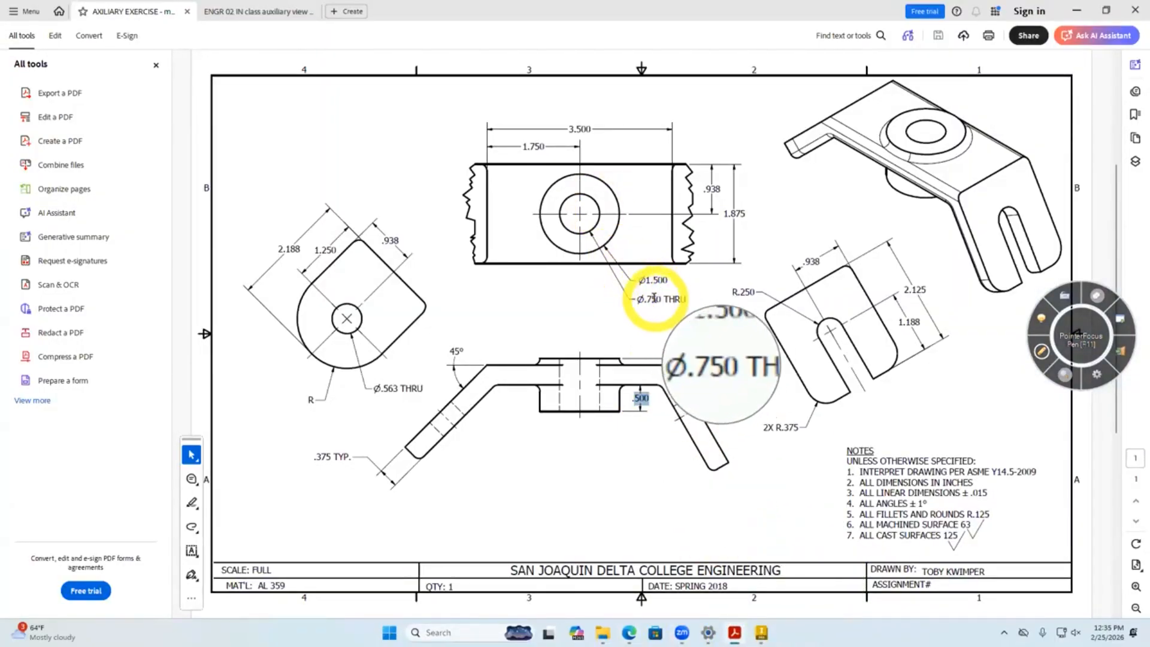
mouse_move(761, 632)
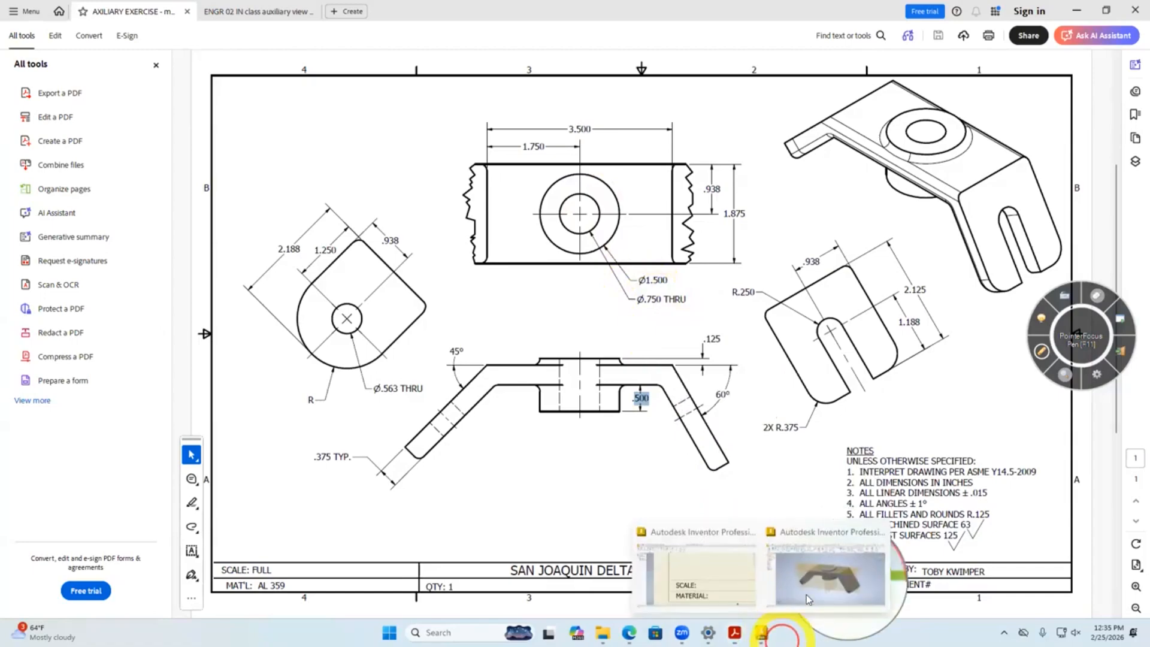
click(807, 588)
right_click(531, 142)
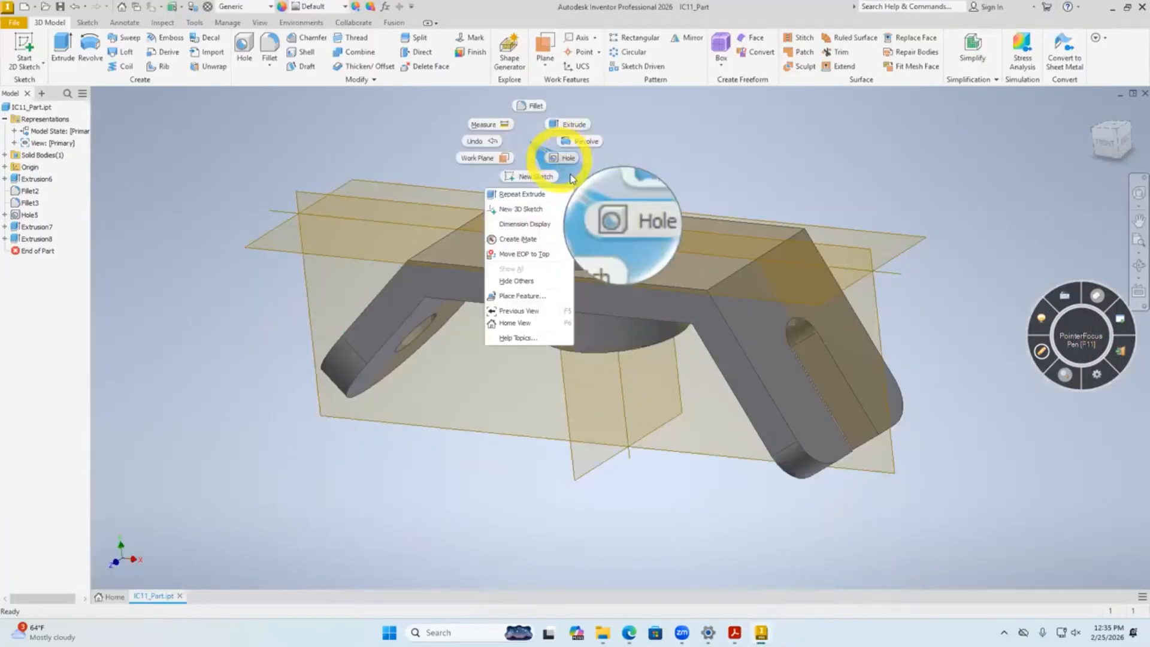
click(562, 160)
click(582, 222)
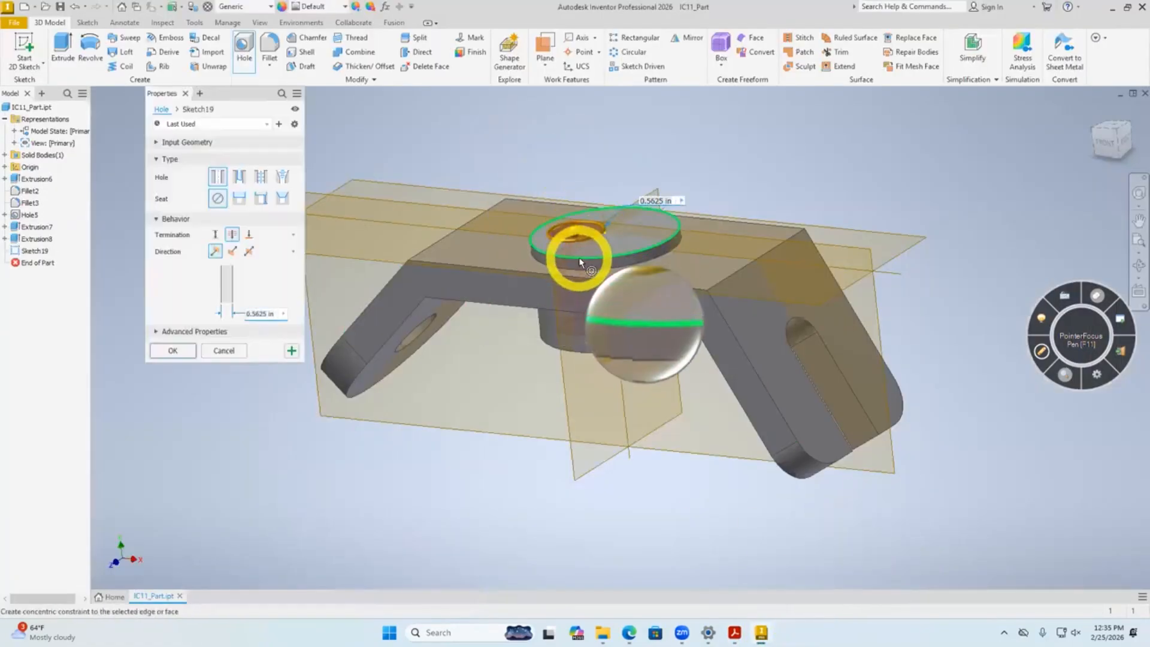
click(270, 313)
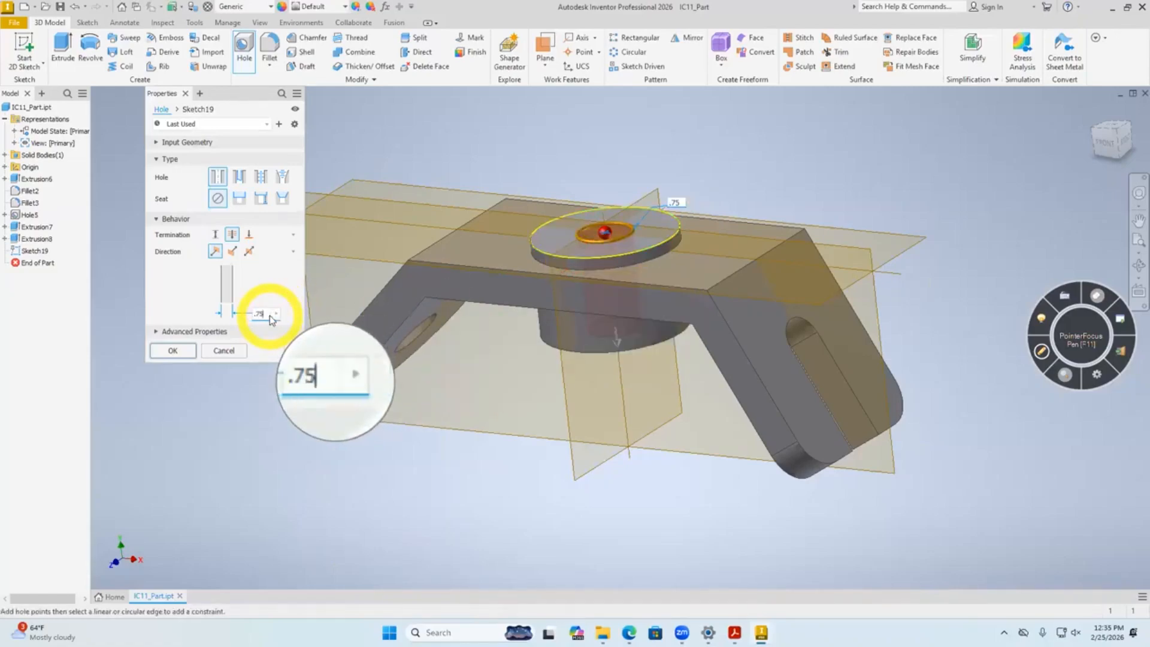
click(173, 351)
mouse_move(469, 494)
shift+middle_down()
mouse_move(511, 365)
mouse_move(483, 510)
shift+middle_up()
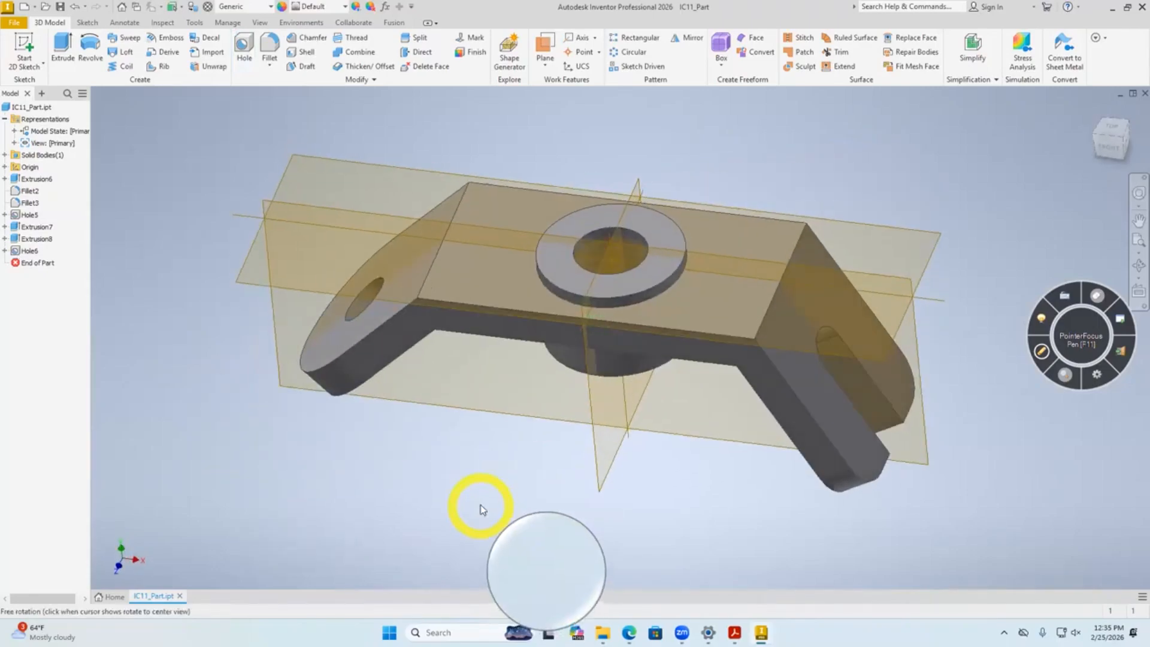
Look up the general fillet and round radius in the notes of the PDF drawing.
key(alt+Tab)
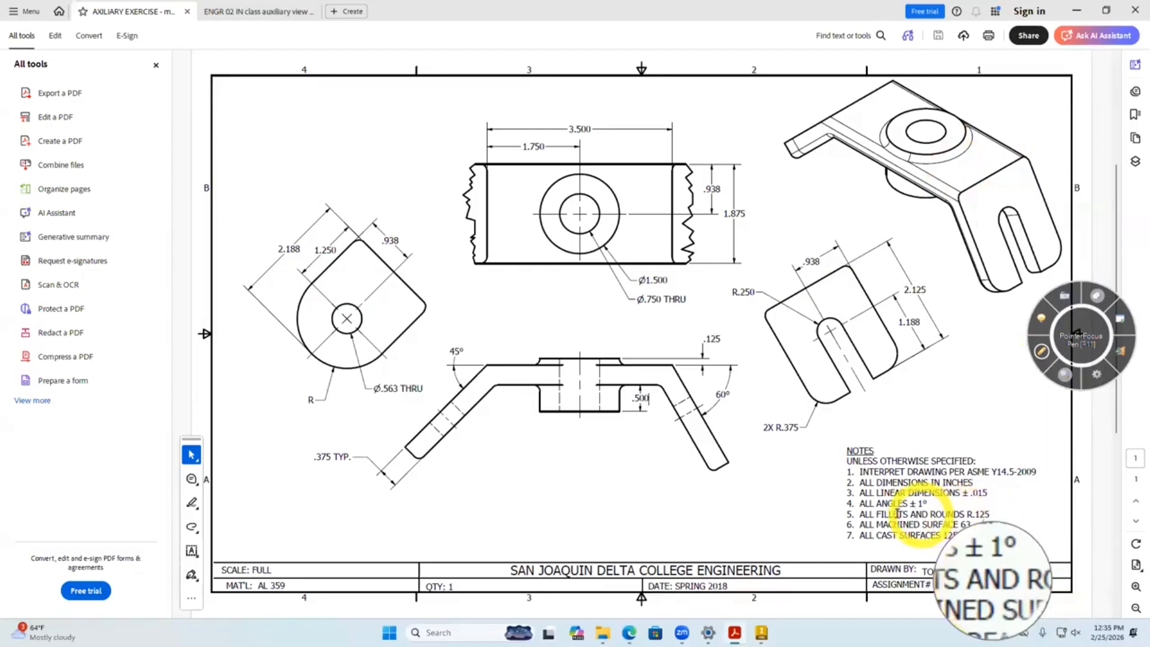
drag(969, 511, 989, 514)
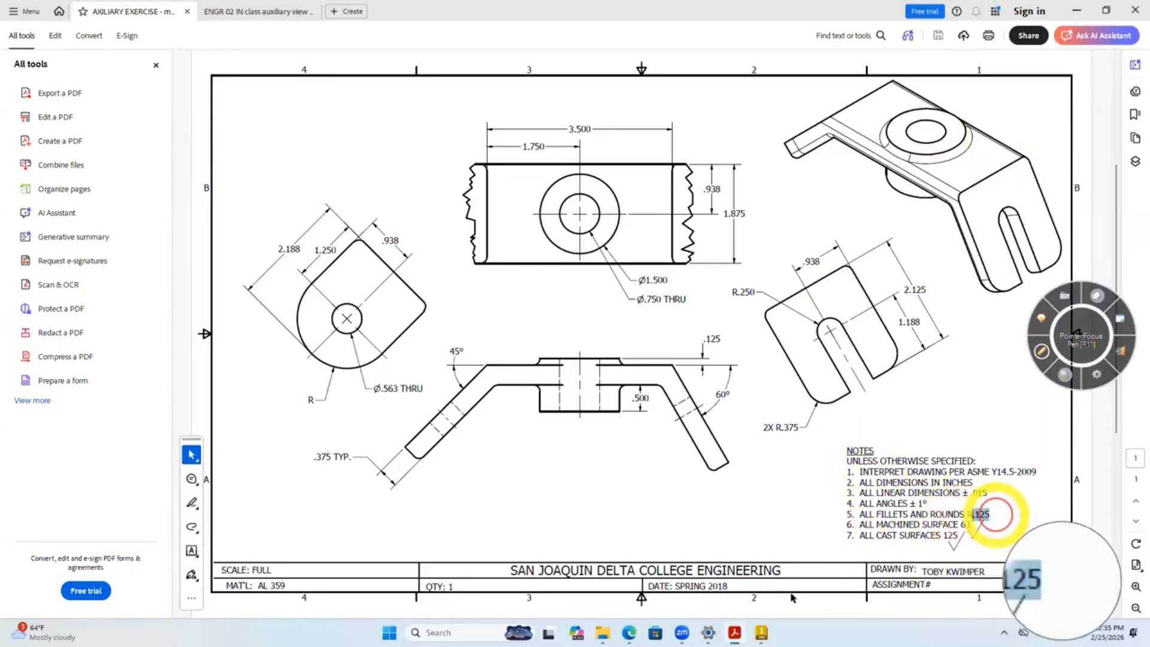
mouse_move(761, 633)
click(793, 600)
Fillet the underside outline edges of the plate and both legs, including the inner bend edges, with a 0.125 in radius.
shift+middle_drag(639, 442, 378, 321)
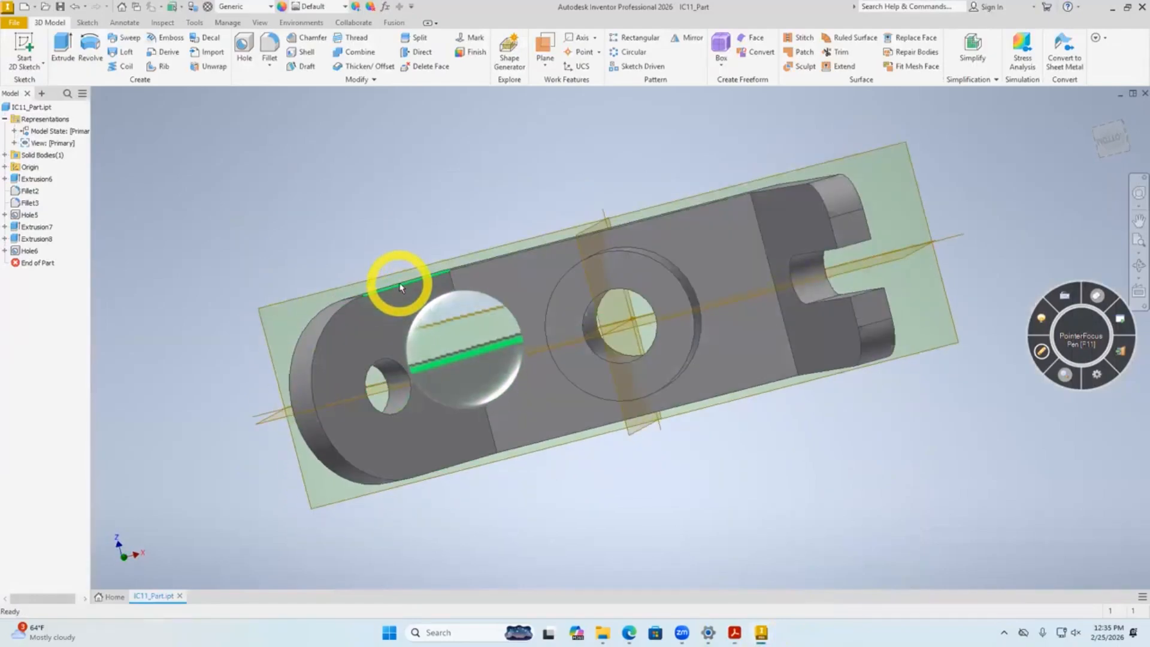
click(427, 274)
shift+middle_drag(380, 531, 415, 546)
click(452, 264)
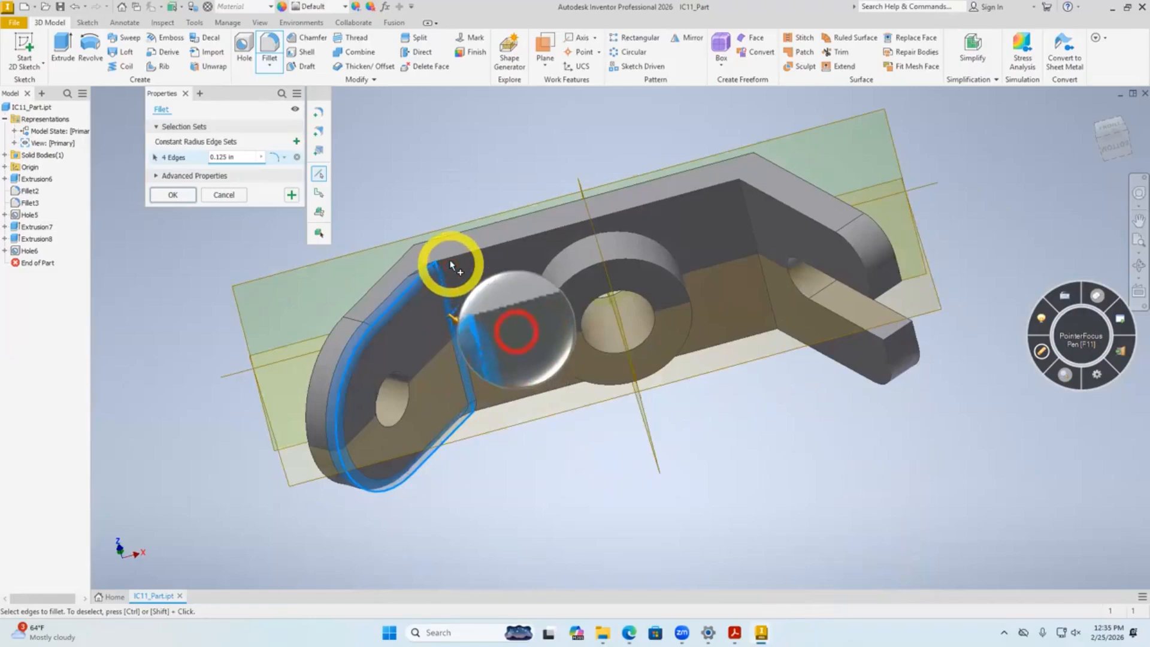
click(784, 202)
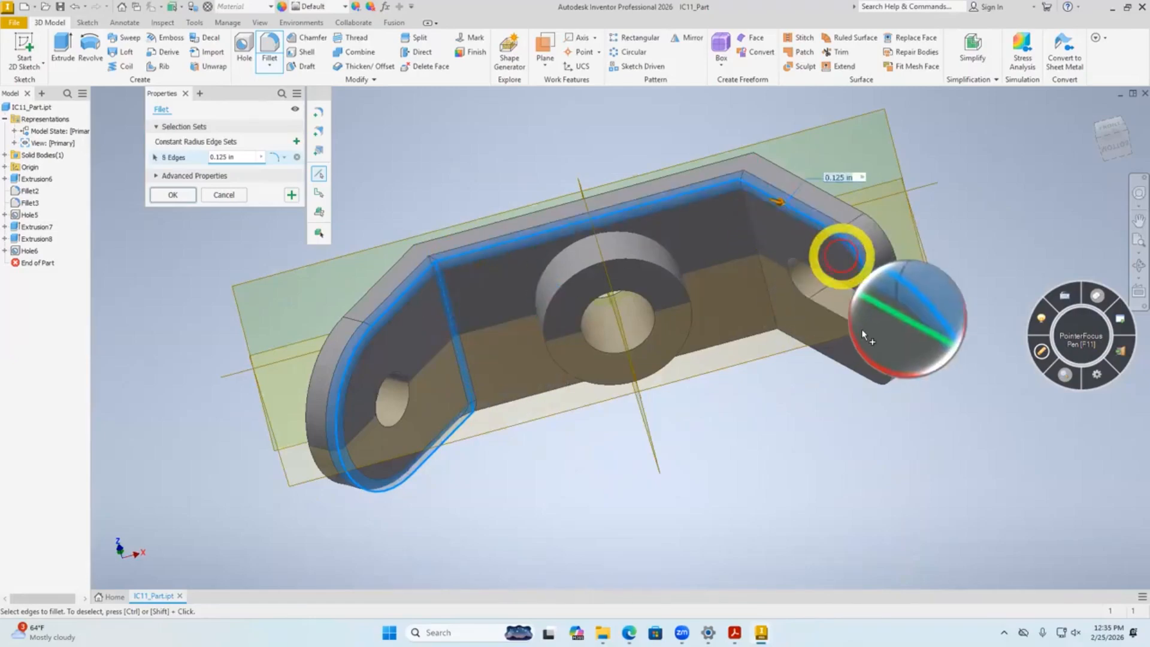
click(766, 299)
shift+middle_drag(719, 419, 696, 482)
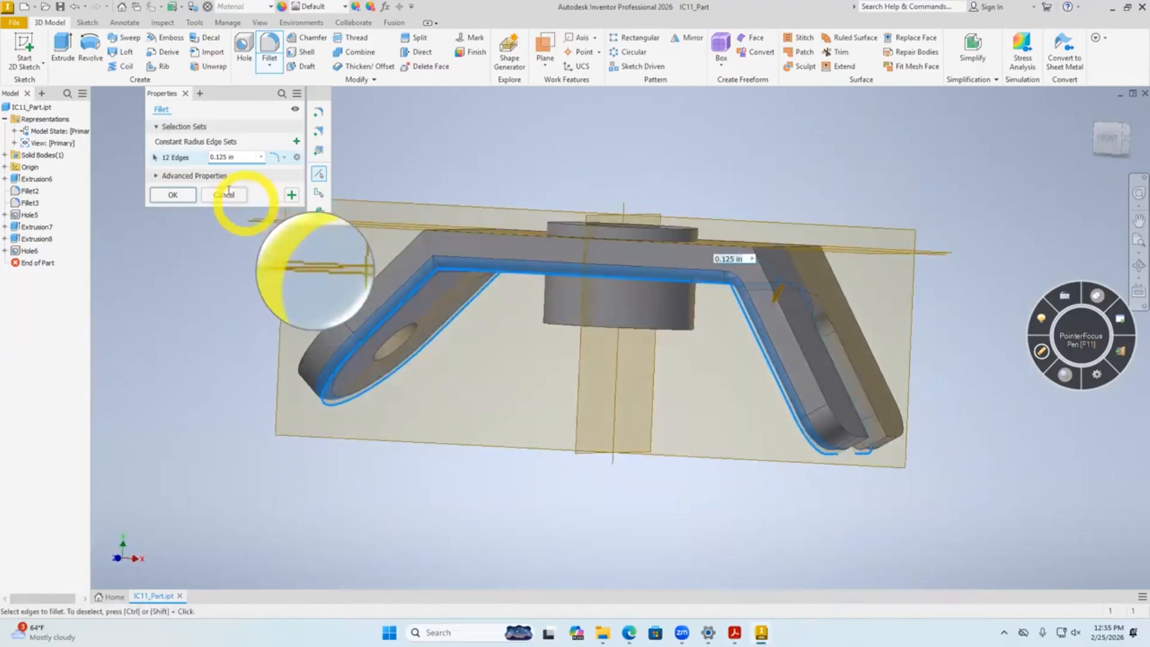
click(179, 198)
shift+middle_drag(169, 368, 232, 332)
Try to fillet the plate's two long top edges together with the boss's upper and lower base edges at 0.125 in.
click(735, 633)
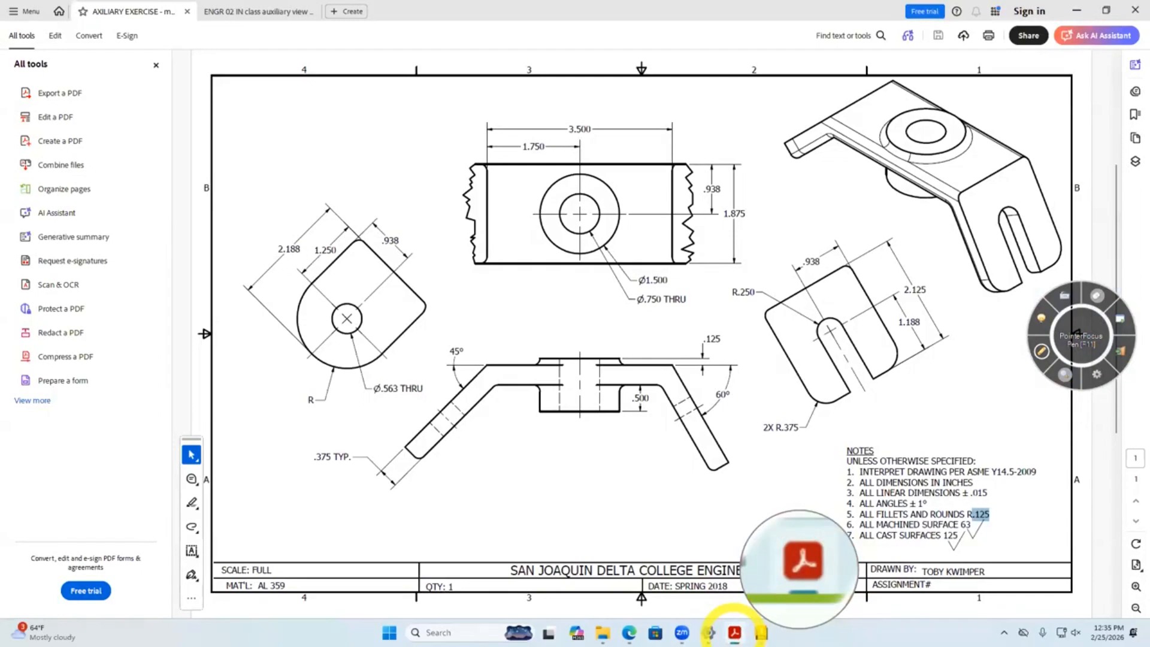
click(734, 632)
shift+middle_drag(431, 313, 541, 337)
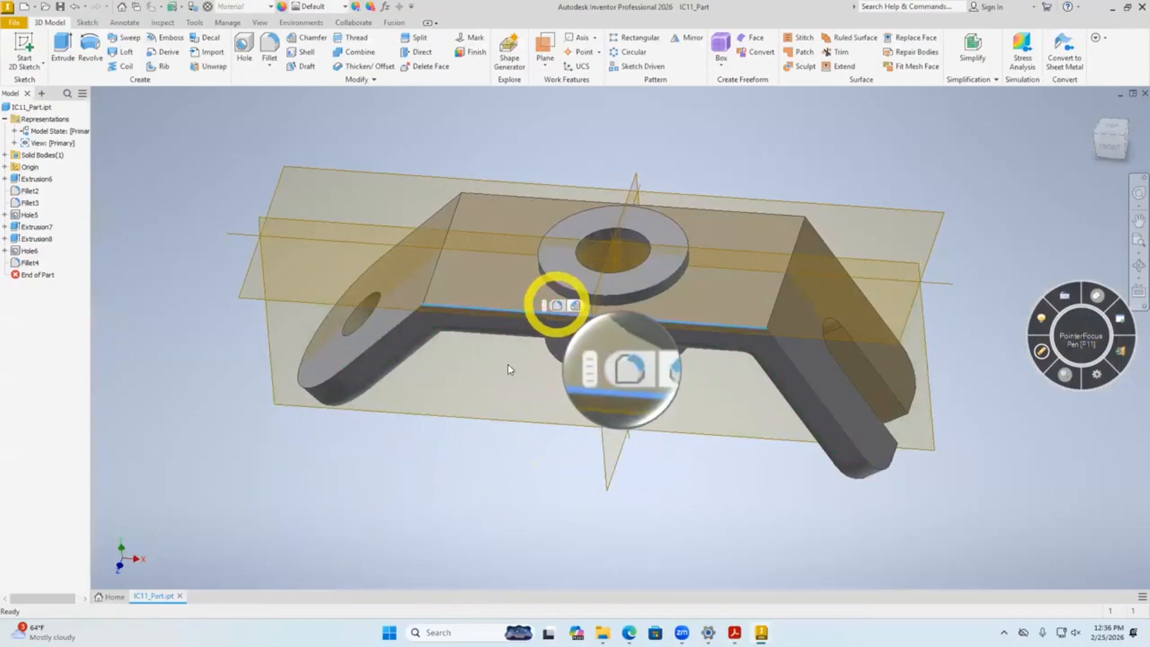
click(556, 306)
click(502, 195)
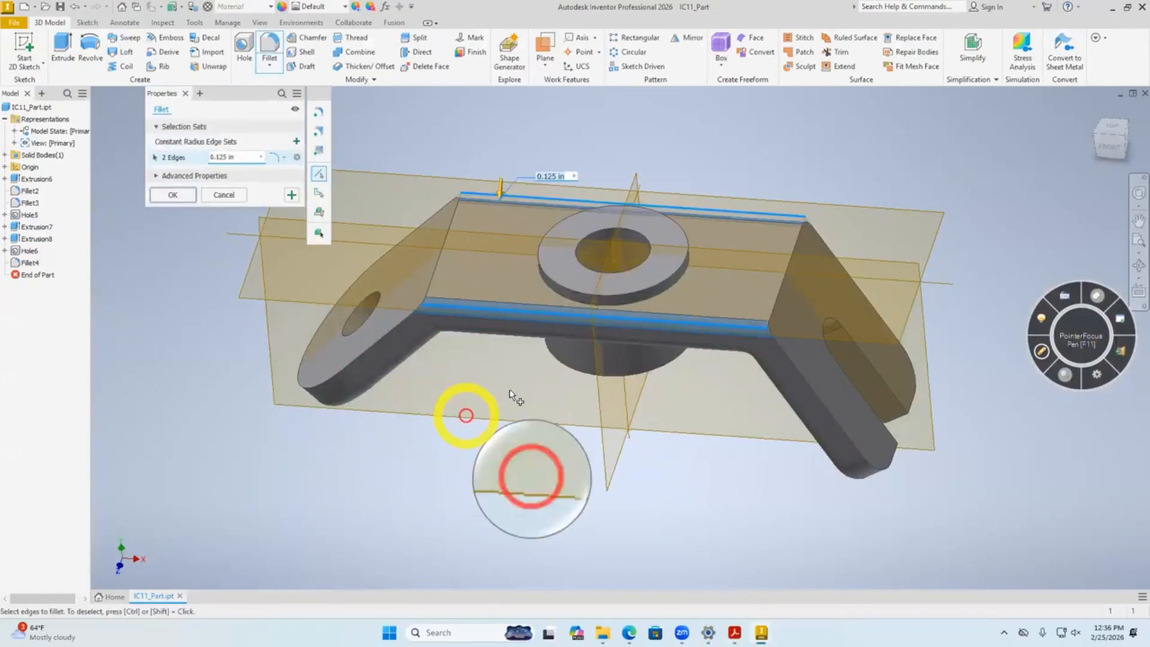
click(627, 303)
shift+middle_drag(499, 384, 531, 306)
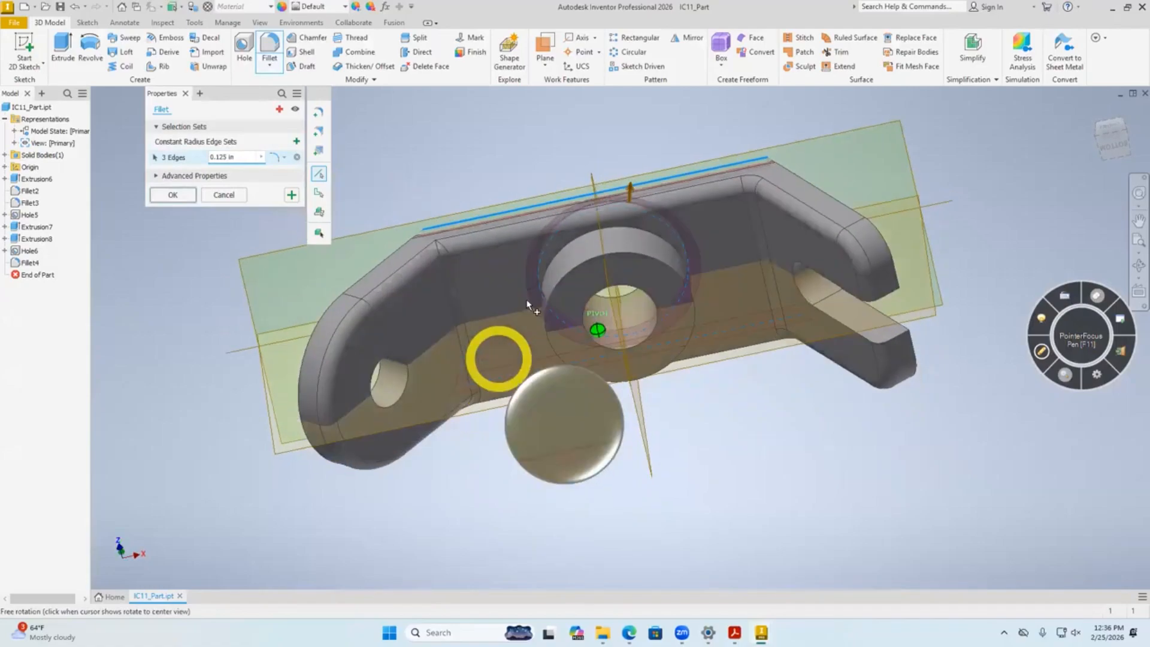
click(548, 269)
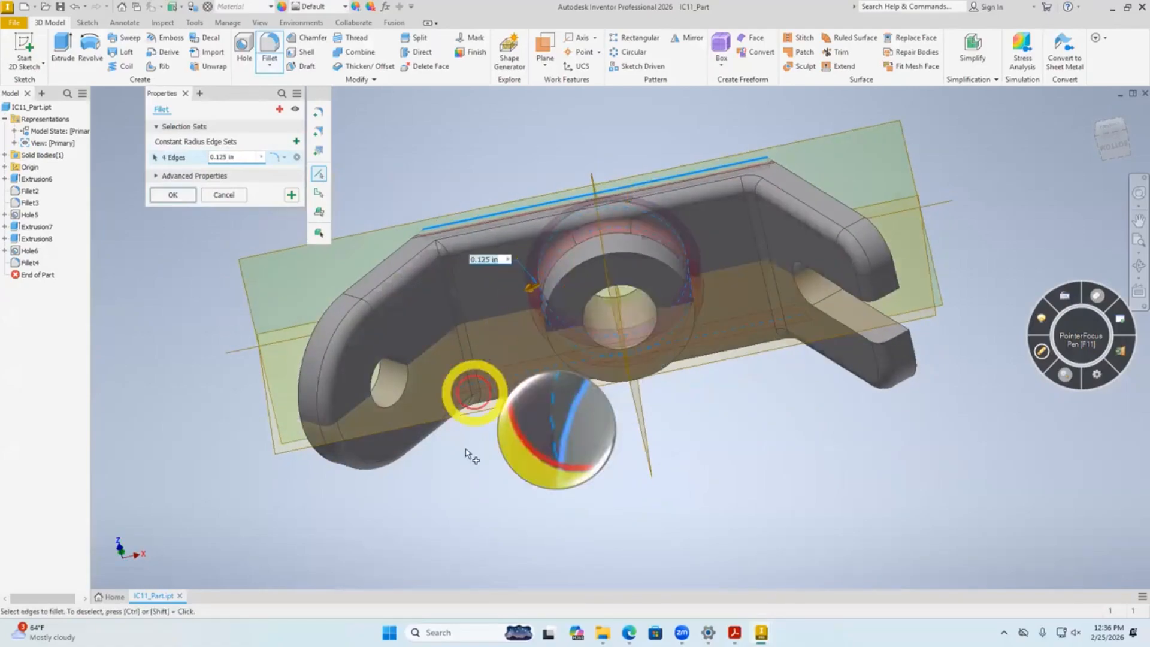
click(172, 195)
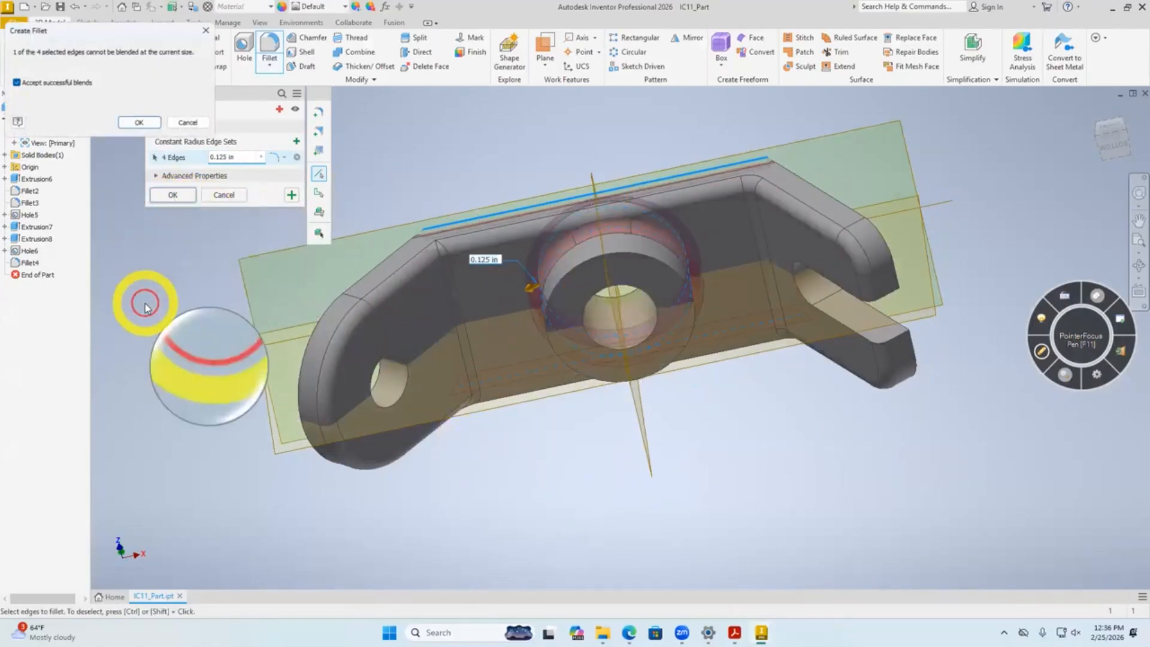
click(189, 125)
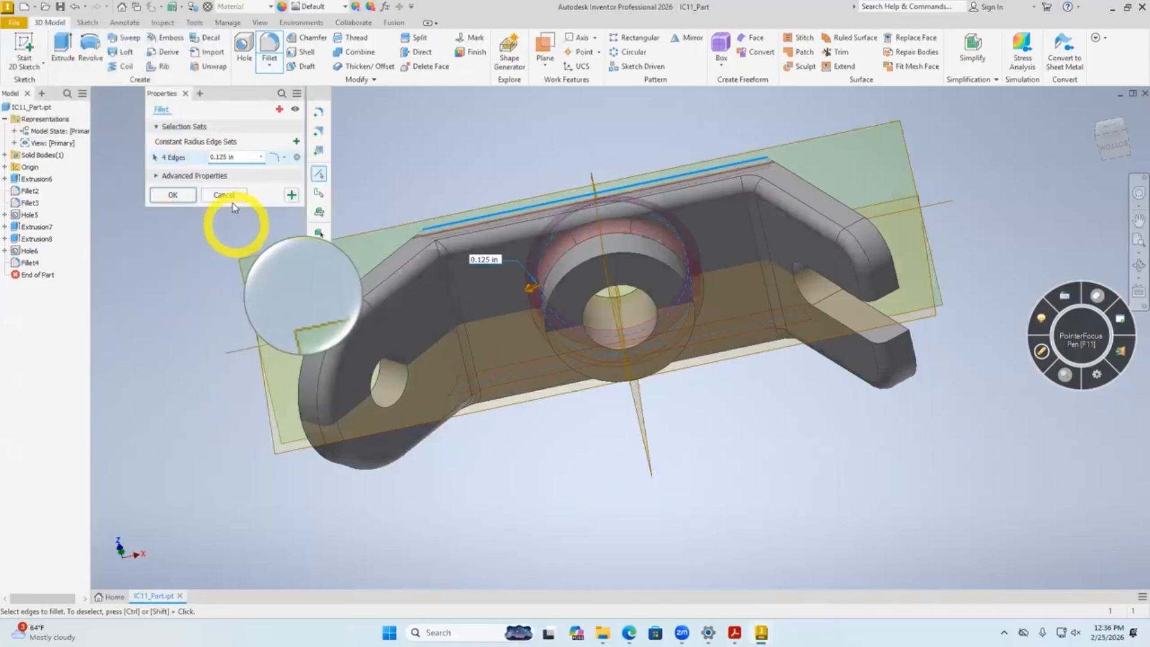
click(214, 195)
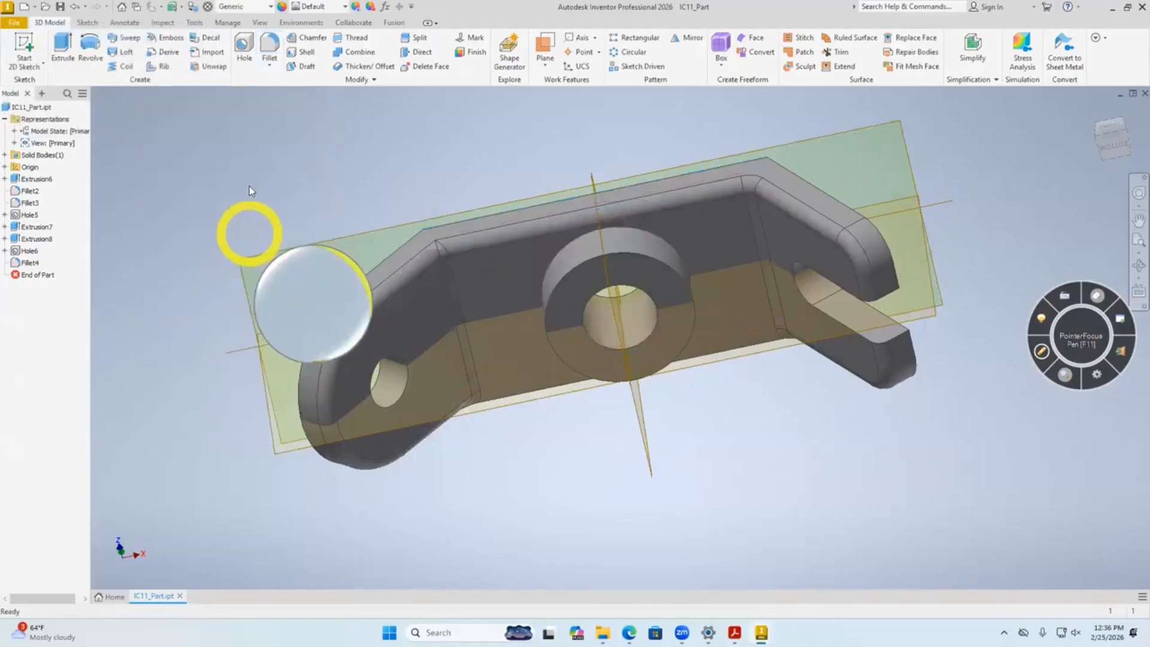
Fillet the edges where the boss meets the plate, above and below, with a 0.125 in radius.
click(269, 46)
click(584, 245)
shift+middle_drag(521, 321, 557, 293)
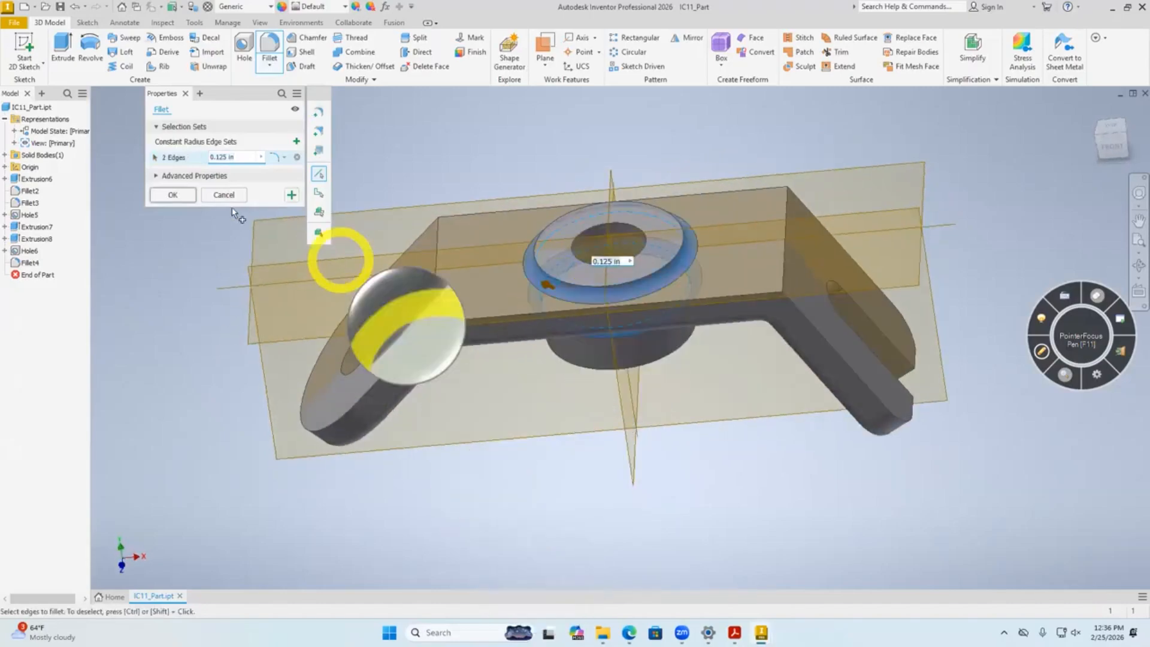
click(190, 198)
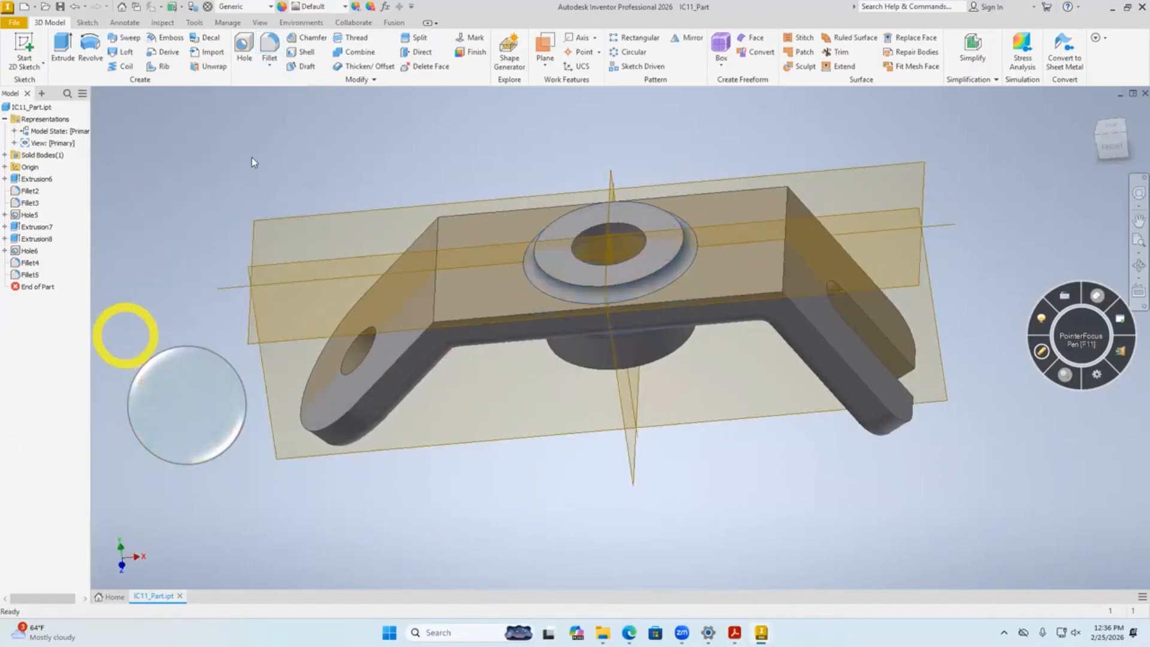
Fillet the plate's two long top edges with a 0.125 in radius.
right_click(205, 163)
click(208, 165)
click(551, 313)
click(563, 303)
click(477, 216)
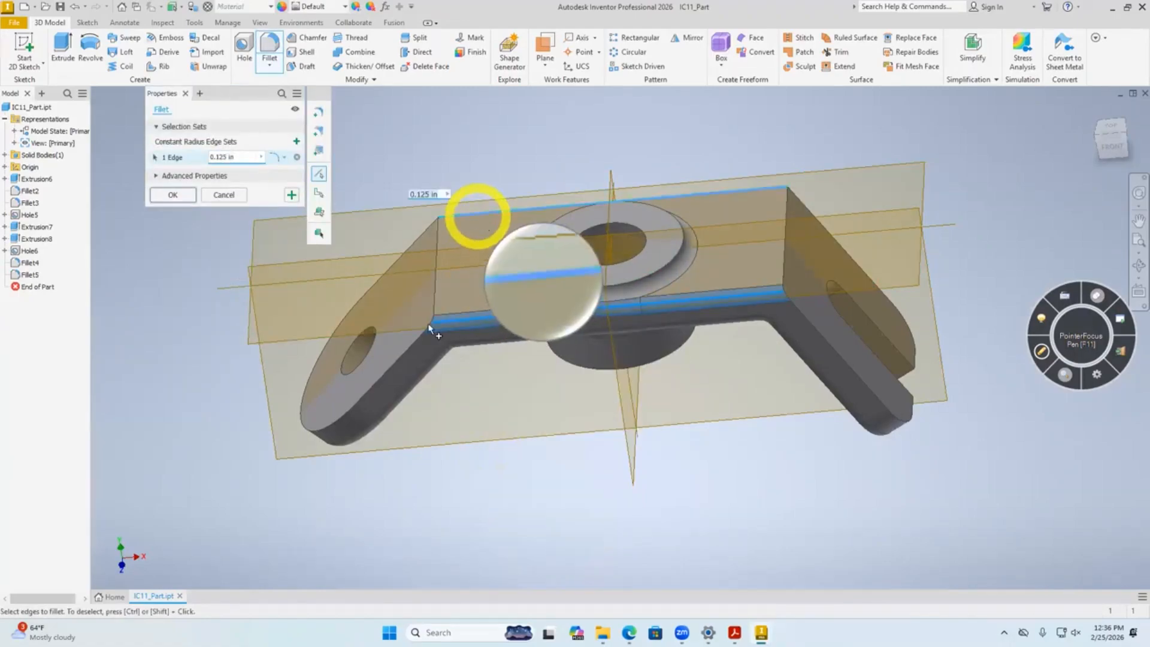
click(172, 195)
click(165, 304)
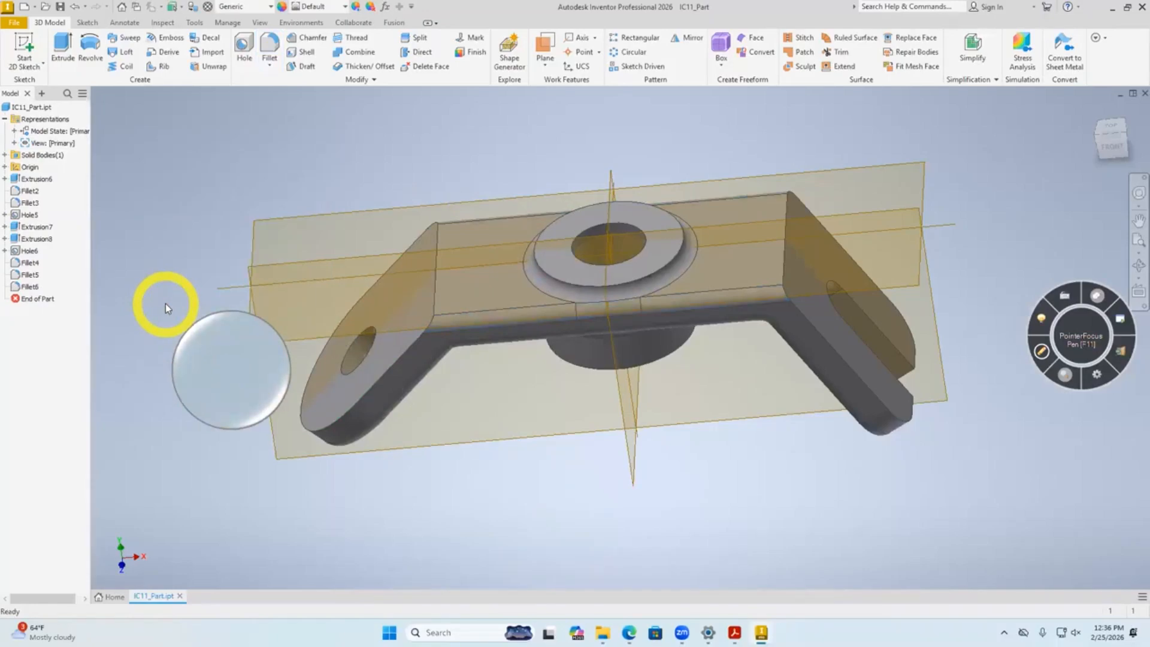
Hide all work features so that only the bracket's solid body is displayed.
shift+middle_drag(185, 304, 297, 210)
click(303, 190)
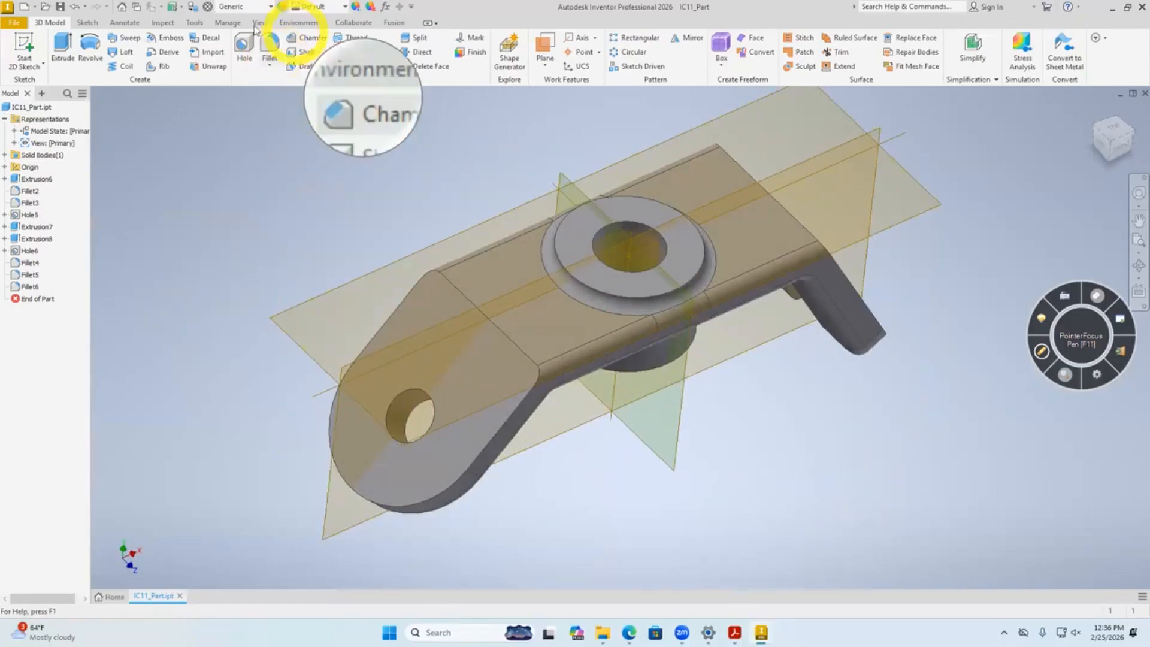
click(259, 24)
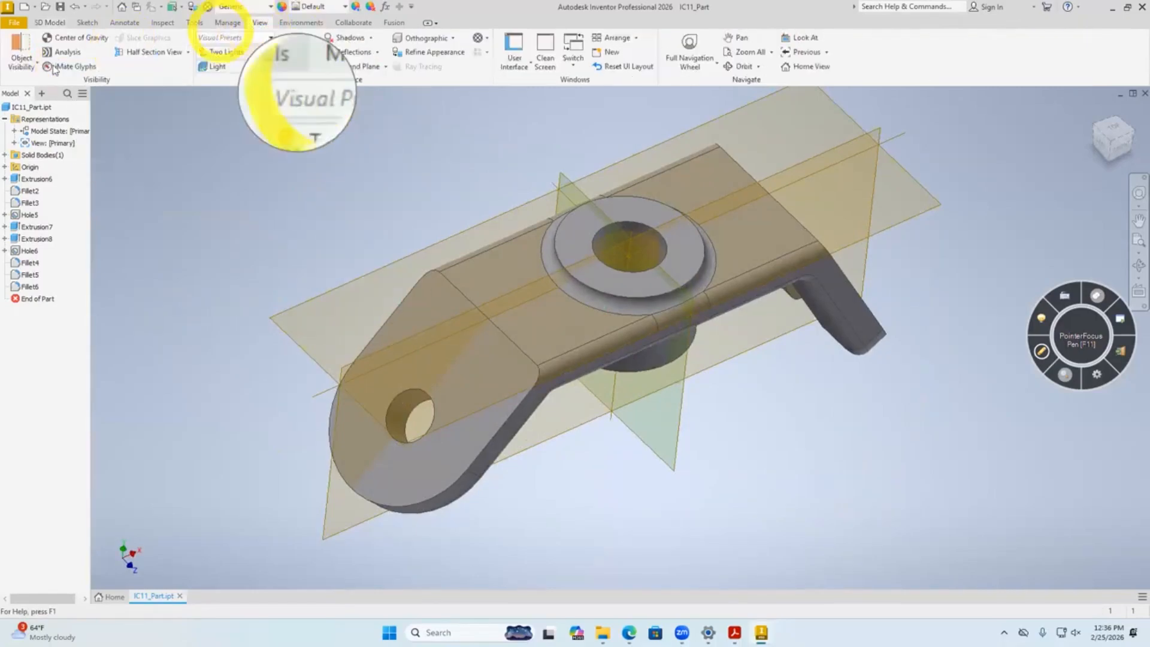
click(21, 62)
click(14, 82)
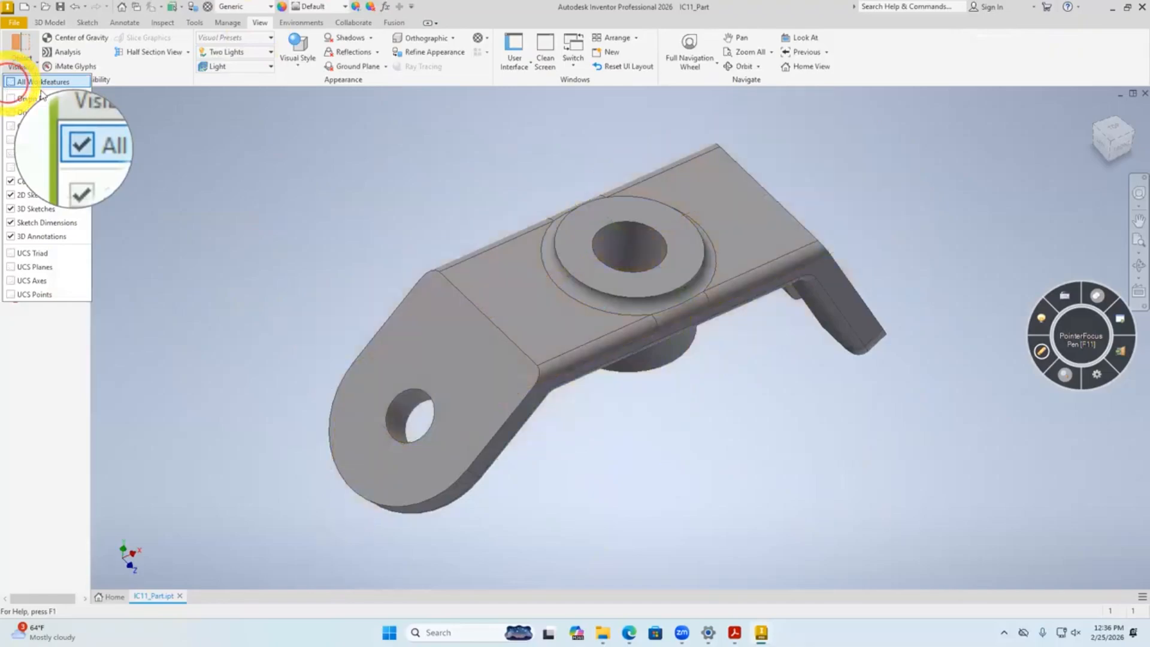
click(299, 235)
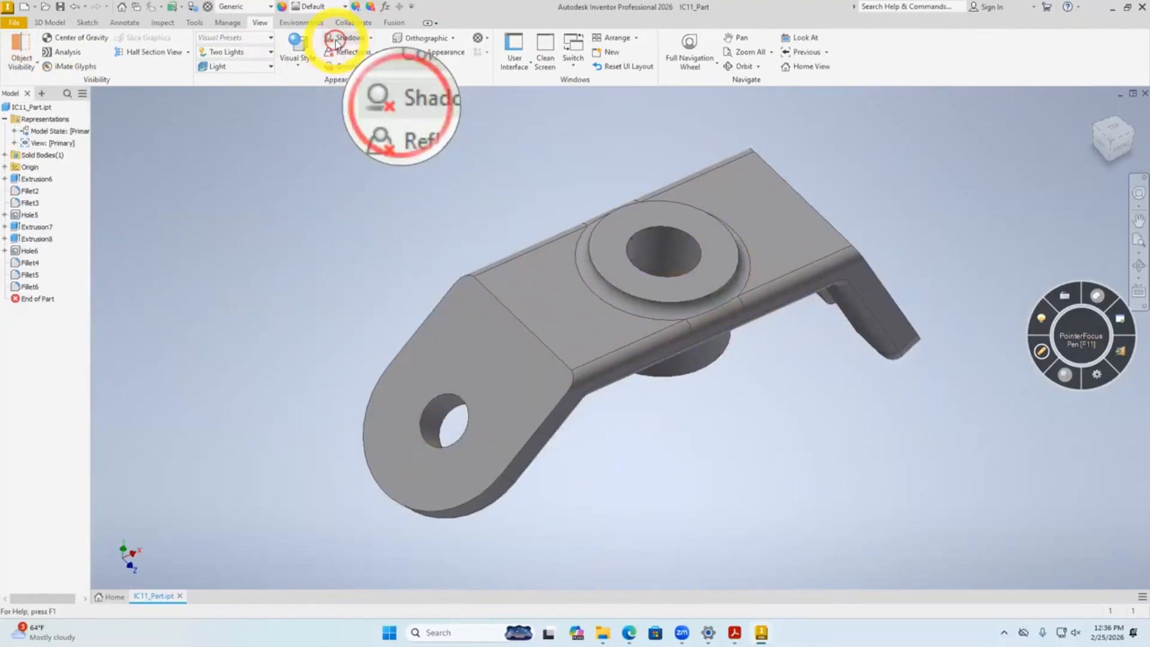
Turn on shadows, reflections and the ground plane for the bracket's display.
click(336, 41)
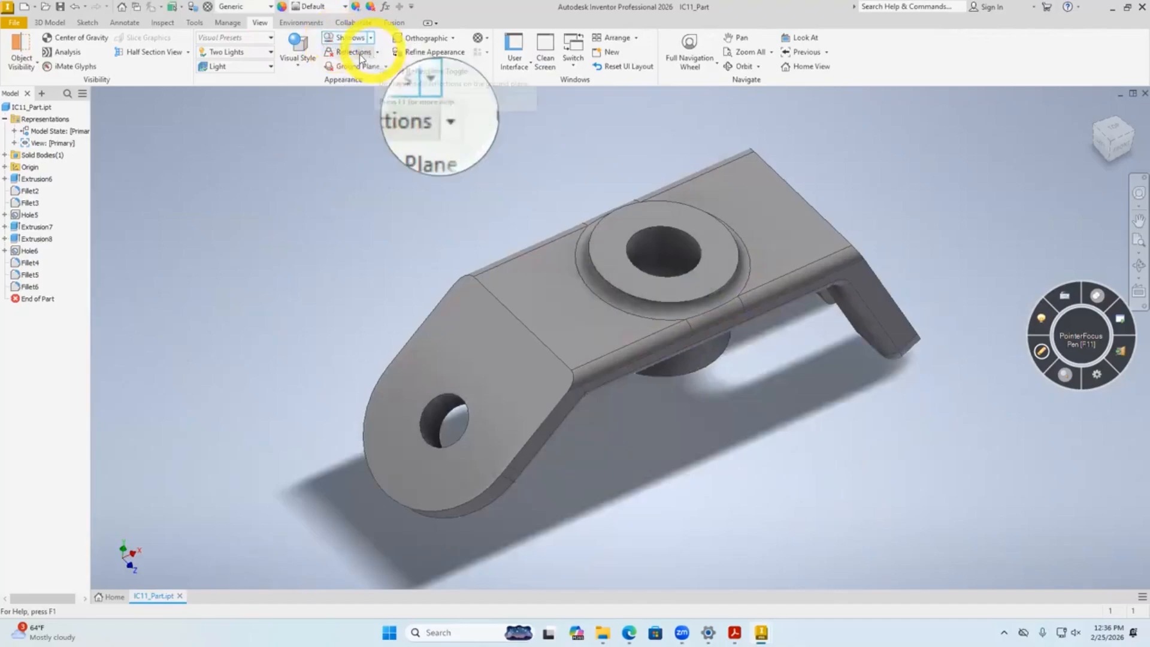
click(360, 55)
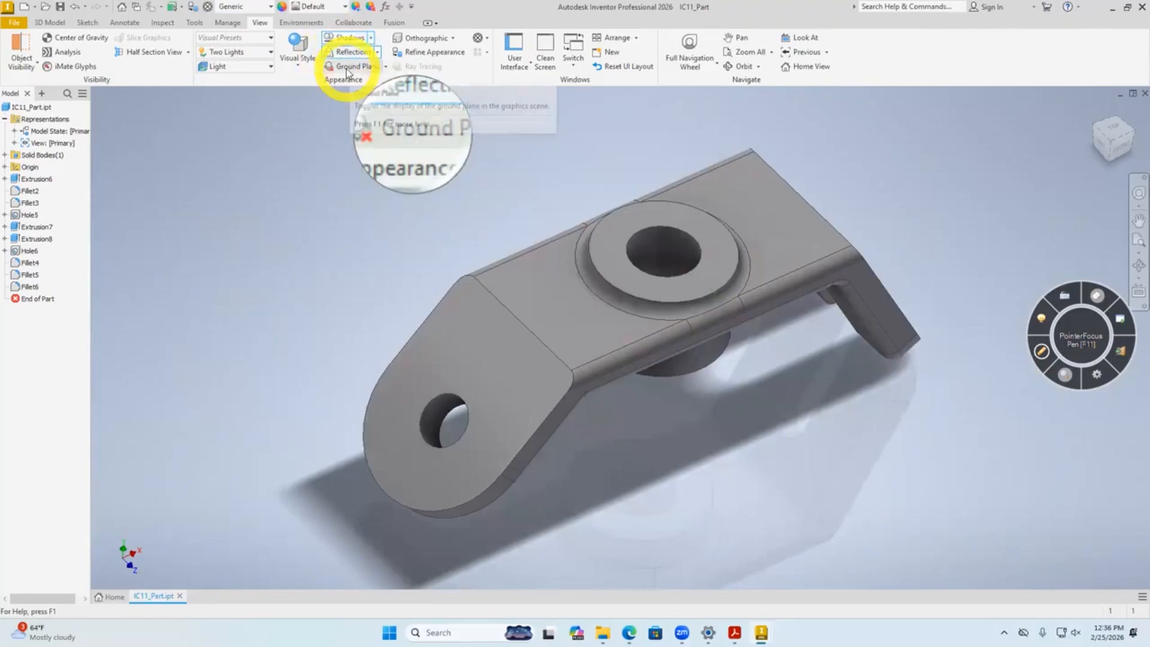
click(347, 70)
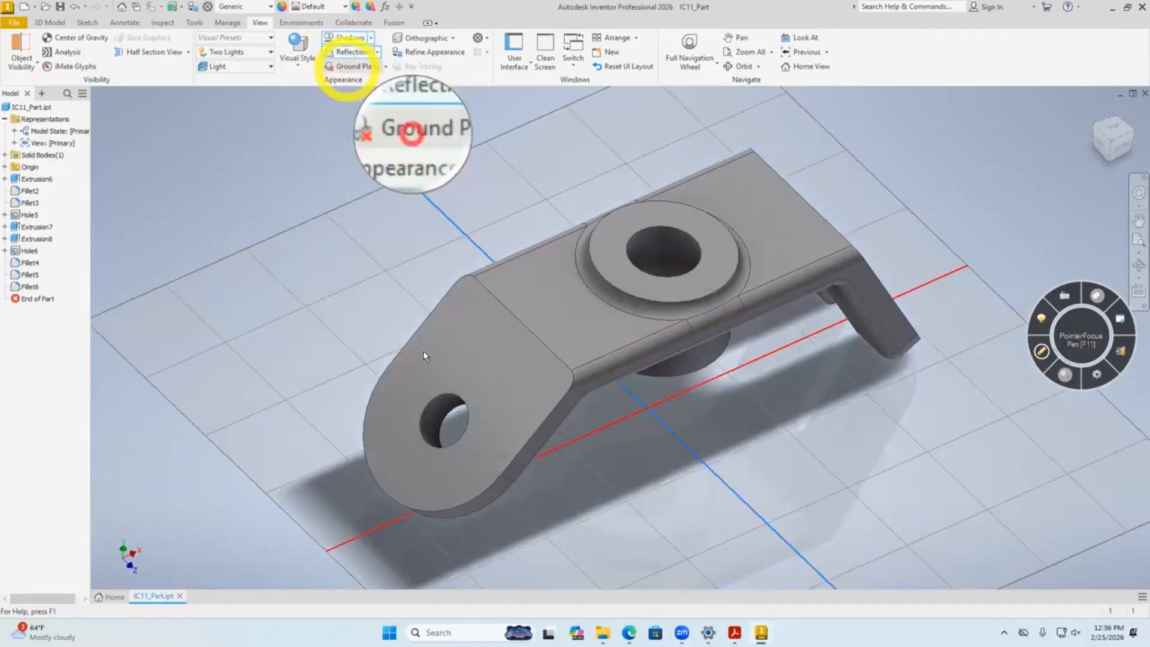
scroll(423, 351, up, 3)
middle_drag(293, 406, 336, 460)
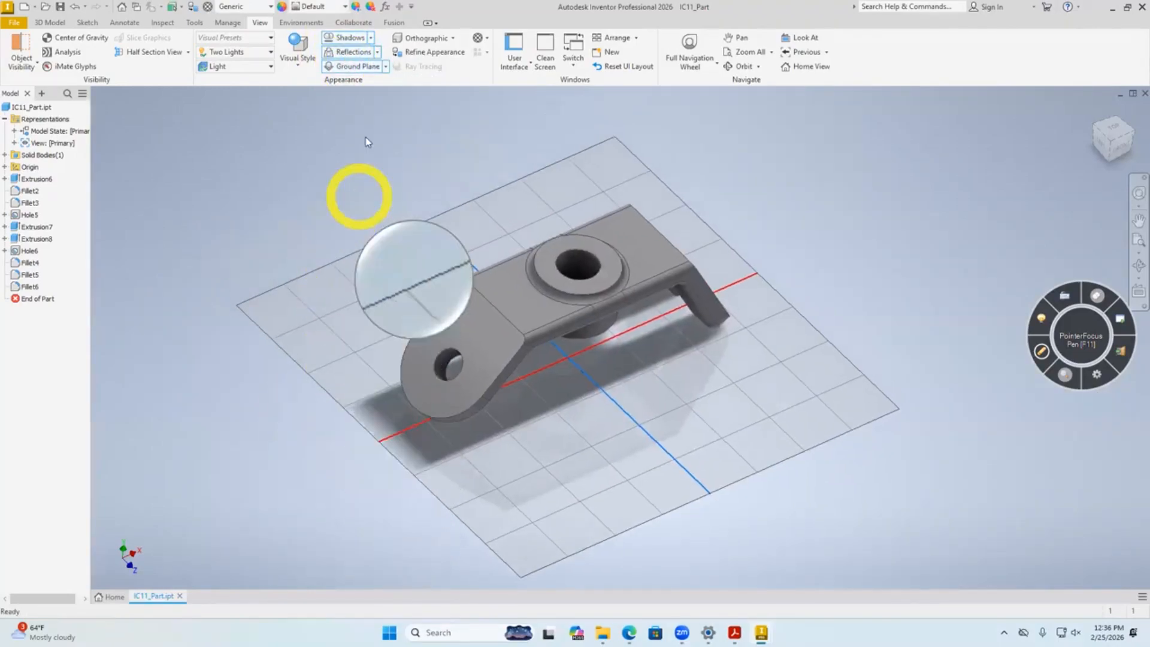
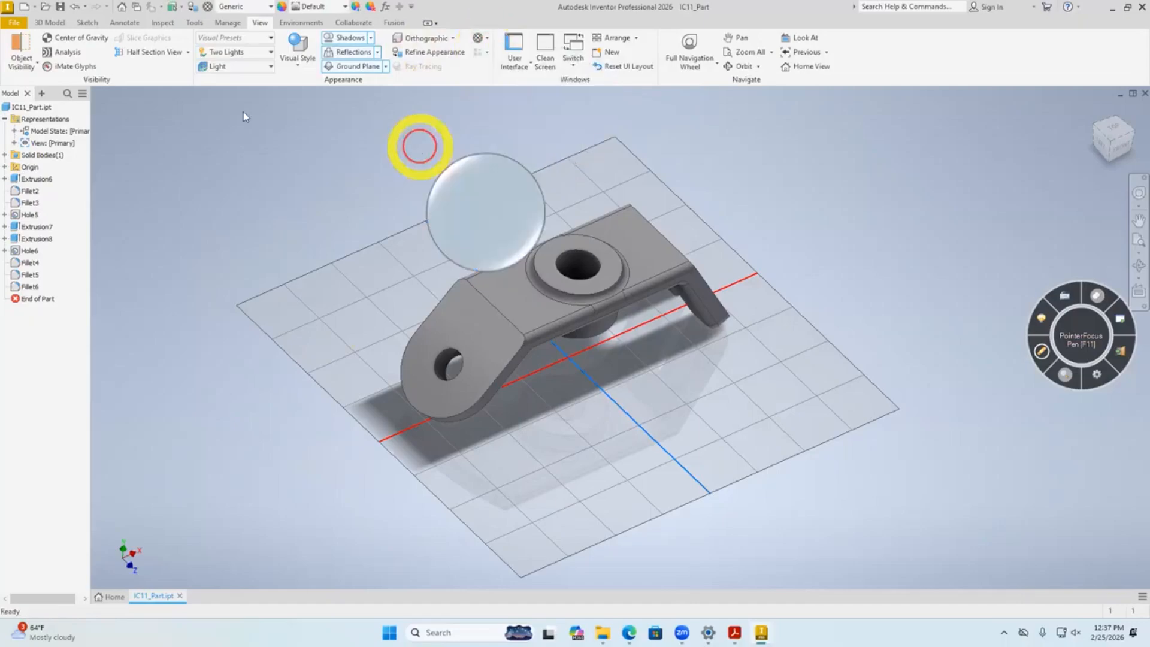
Apply the Empty Lab lighting style and view the bracket within its surroundings from several angles.
click(269, 53)
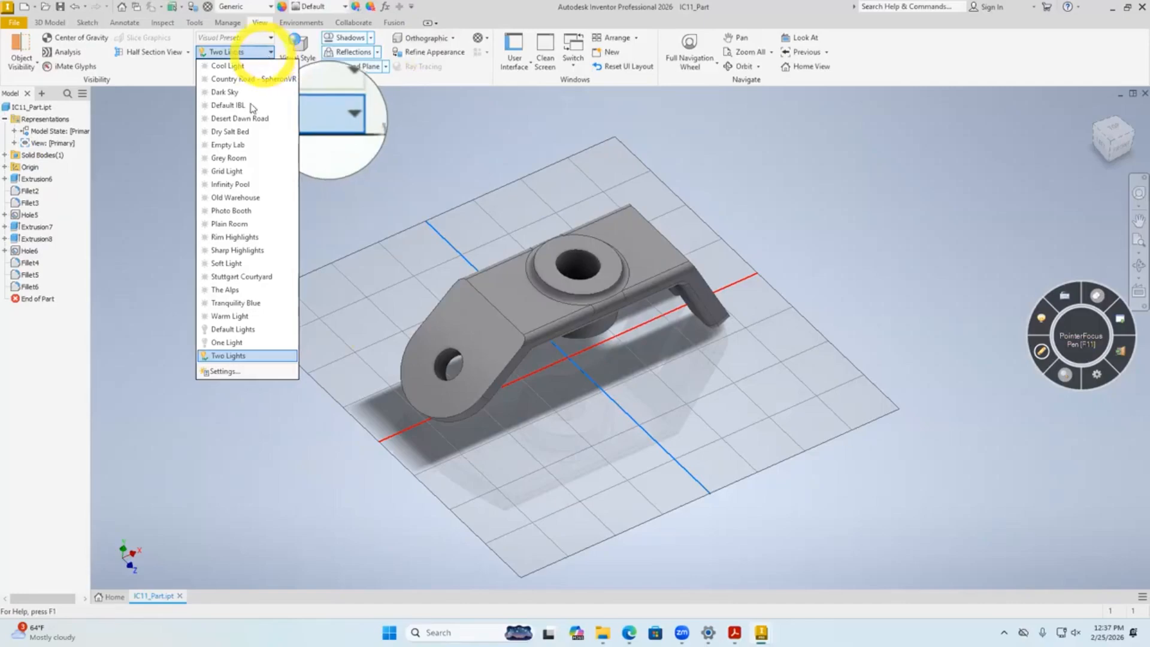
click(251, 149)
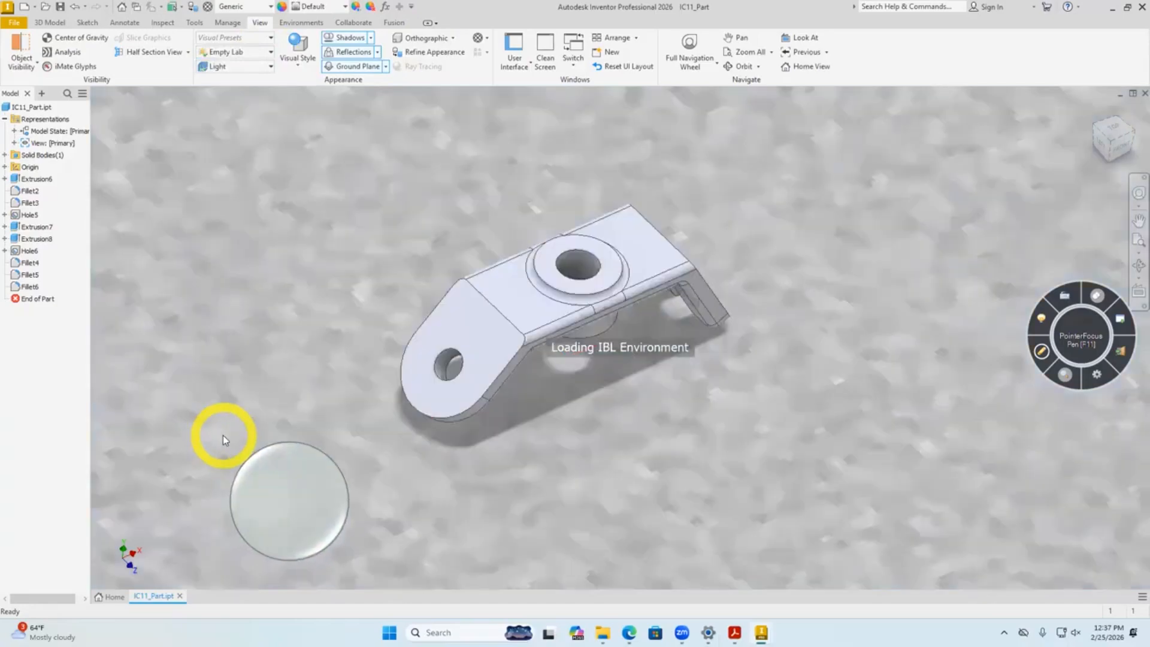
scroll(240, 466, down, 5)
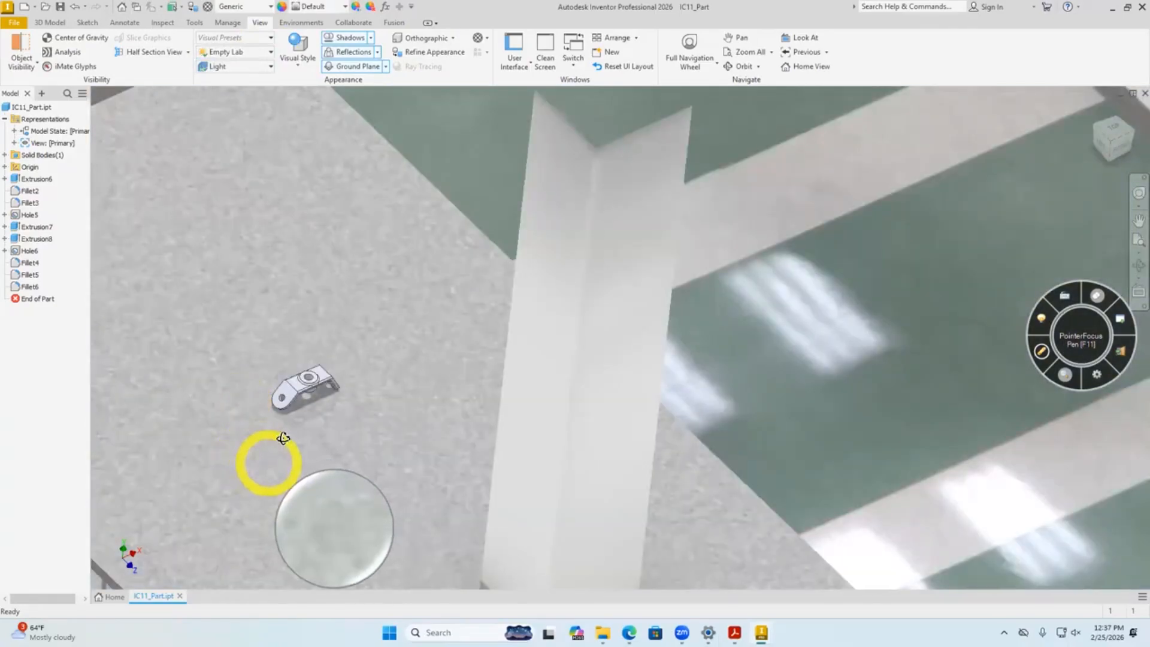
scroll(287, 450, down, 5)
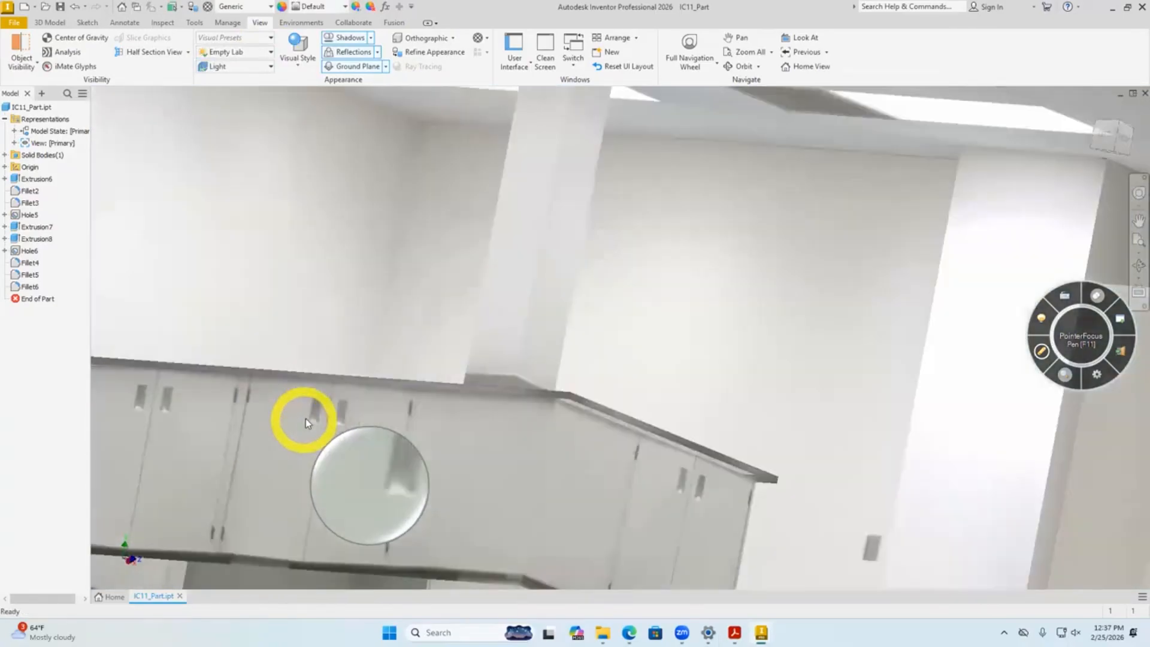
mouse_move(306, 418)
shift+middle_down()
mouse_move(187, 429)
mouse_move(327, 440)
mouse_move(405, 471)
mouse_move(313, 420)
shift+middle_up()
scroll(314, 421, up, 3)
scroll(187, 377, up, 4)
shift+middle_drag(465, 474, 345, 429)
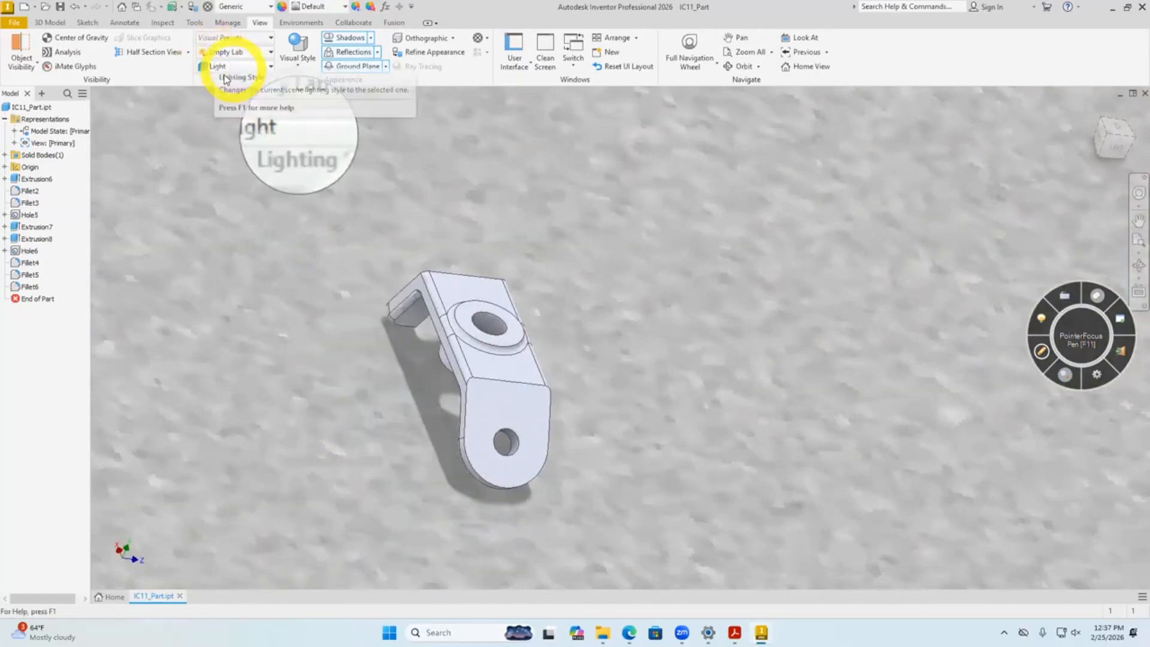
Set the lighting style to Cool Light and turn off the shadows, reflections and ground plane.
click(249, 51)
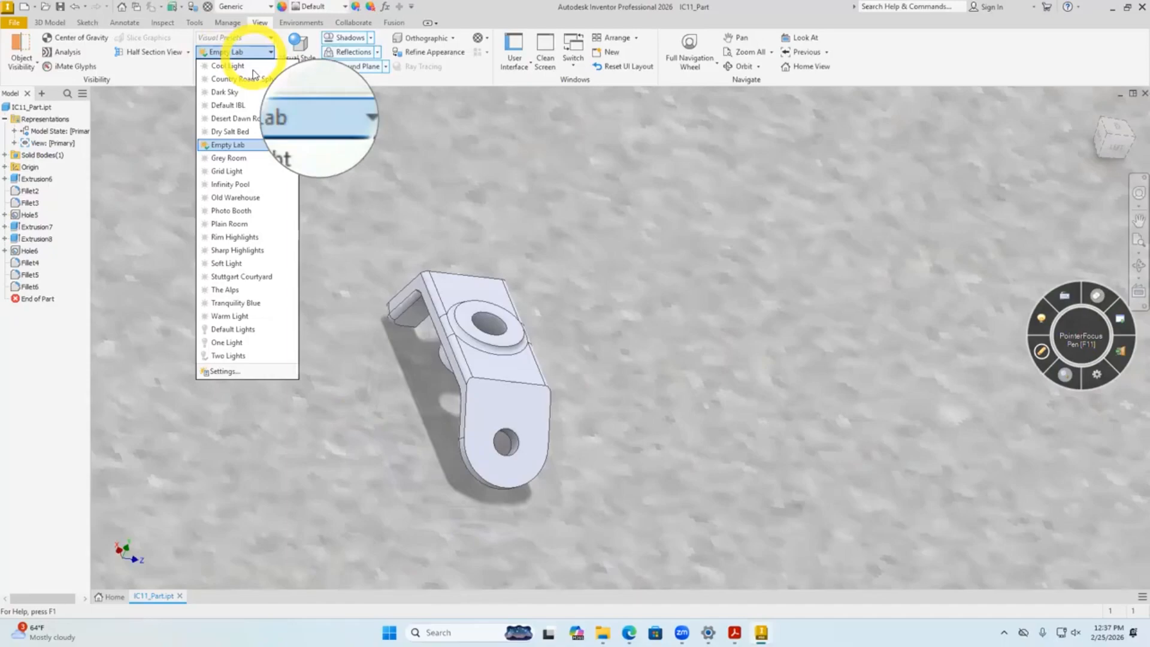
click(252, 68)
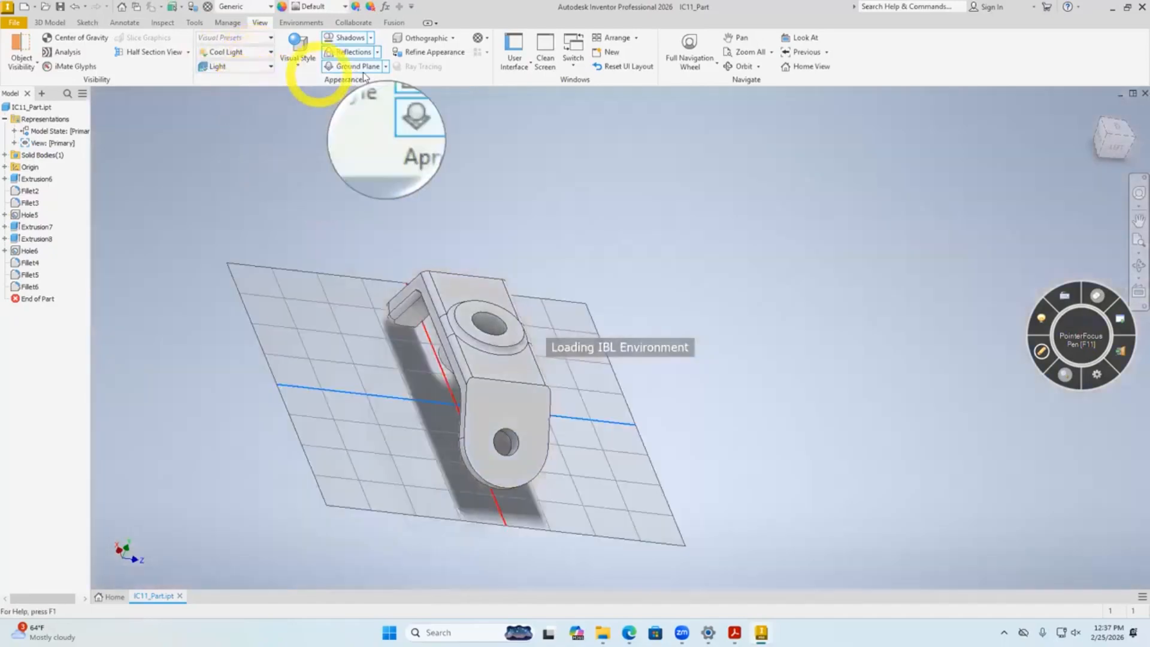
click(354, 53)
click(350, 37)
scroll(530, 256, down, 5)
middle_drag(439, 298, 430, 381)
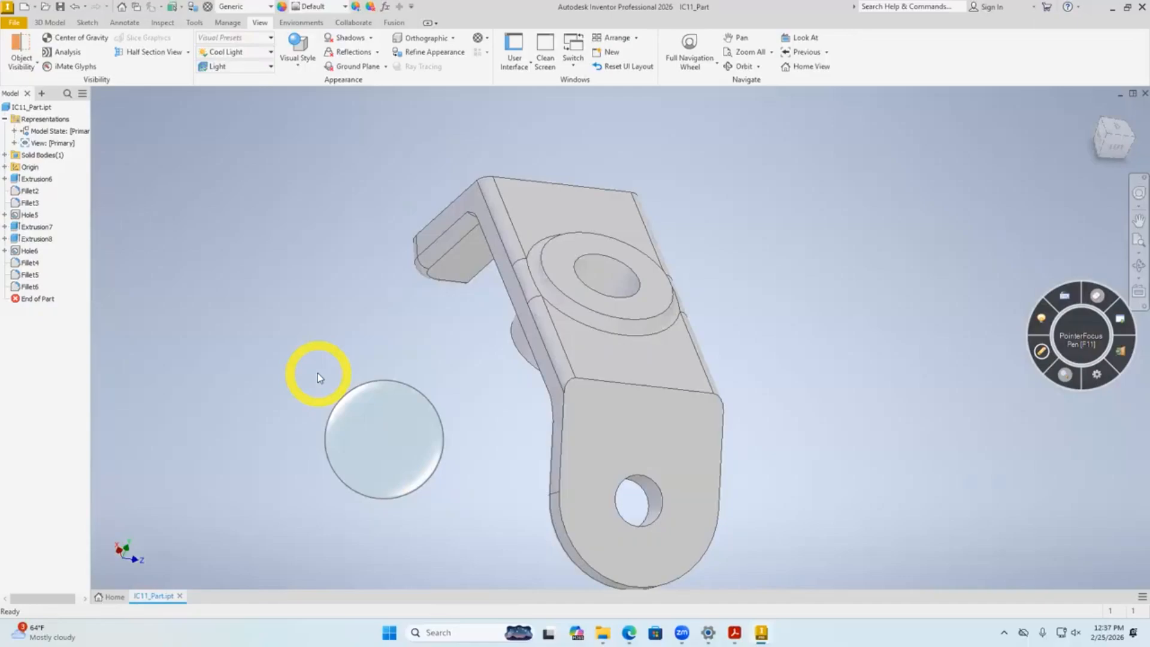
mouse_move(372, 411)
shift+middle_down()
mouse_move(424, 385)
mouse_move(423, 415)
mouse_move(367, 412)
shift+middle_up()
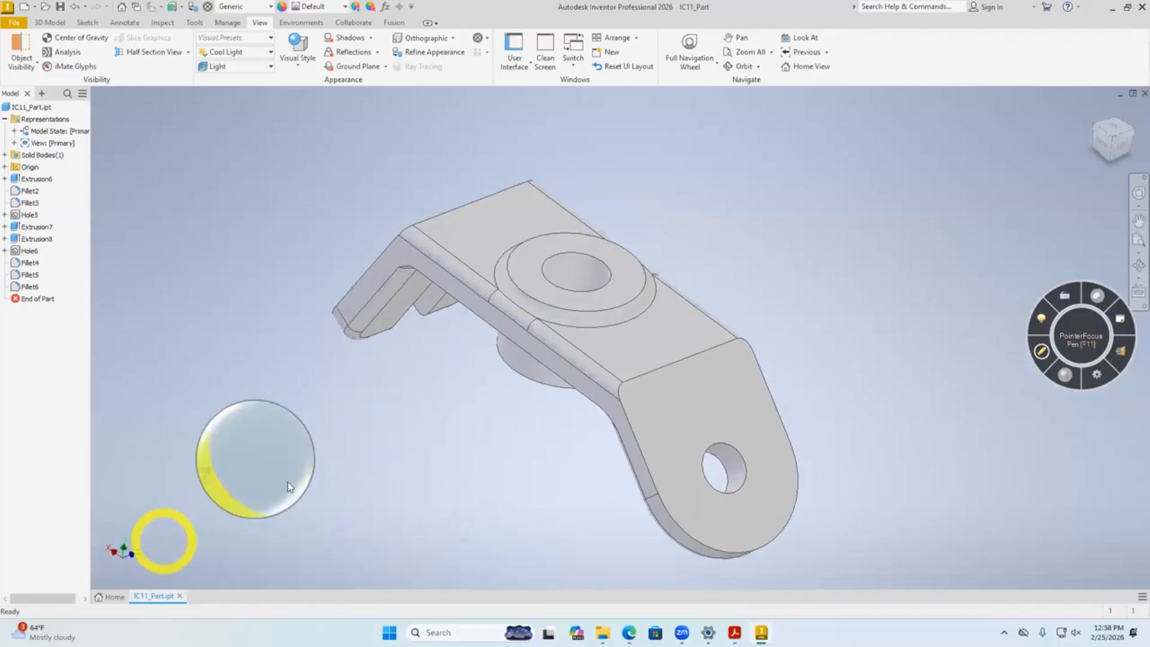
Open the drawing file IC11_Dwg from the Engr02_IC11 folder on the desktop.
click(45, 8)
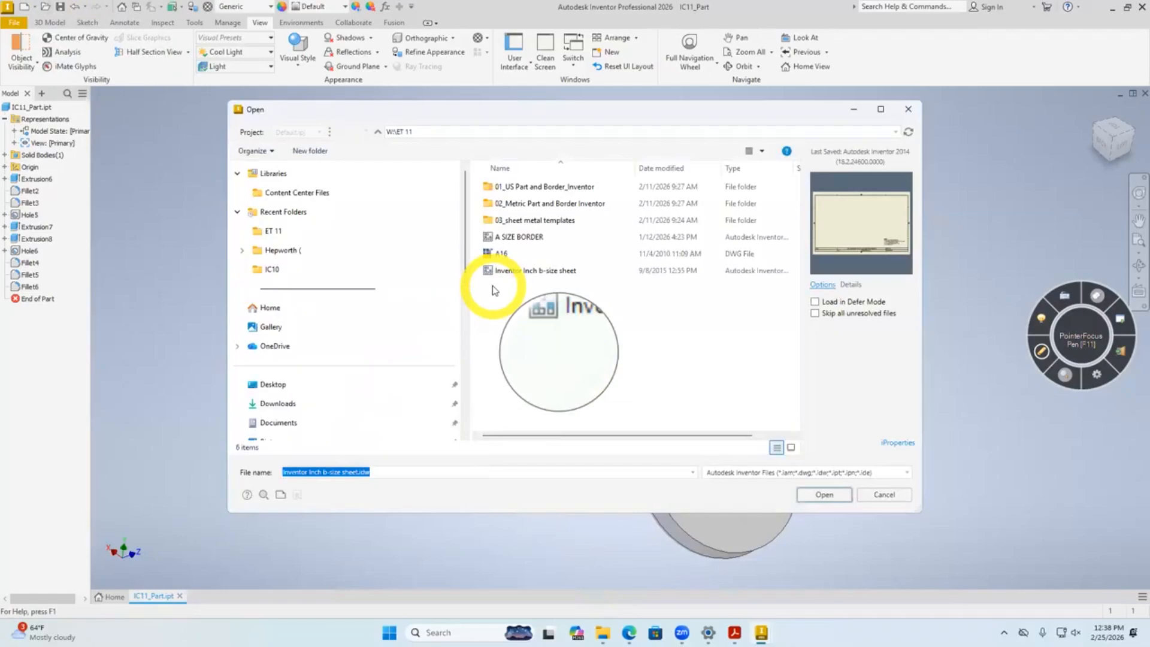
click(295, 386)
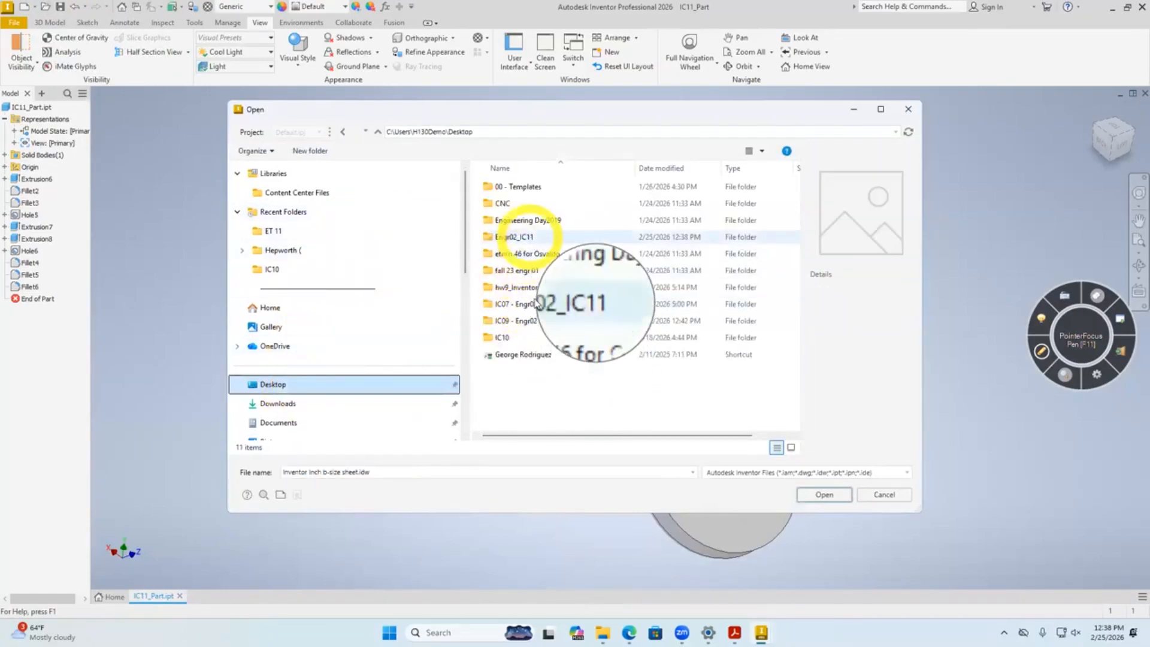
click(530, 237)
double_click(530, 237)
click(514, 204)
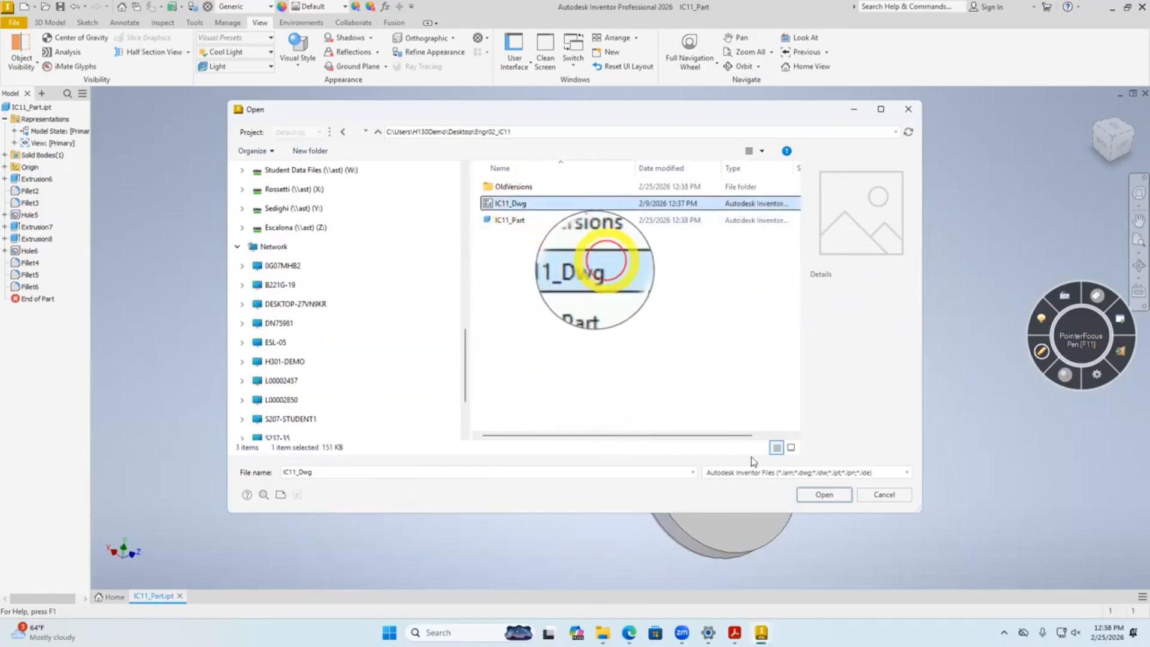
click(821, 496)
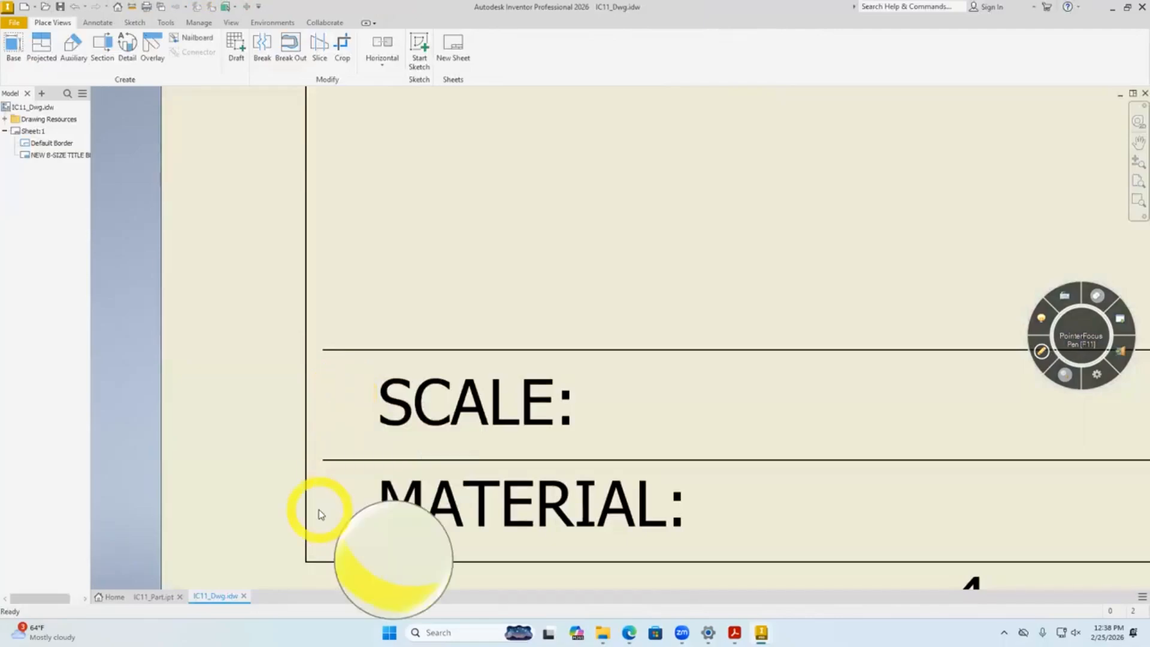
Place a 1:1 front base view of IC11_Part with a projected top view and an isometric view, following the PDF layout.
scroll(307, 509, down, 5)
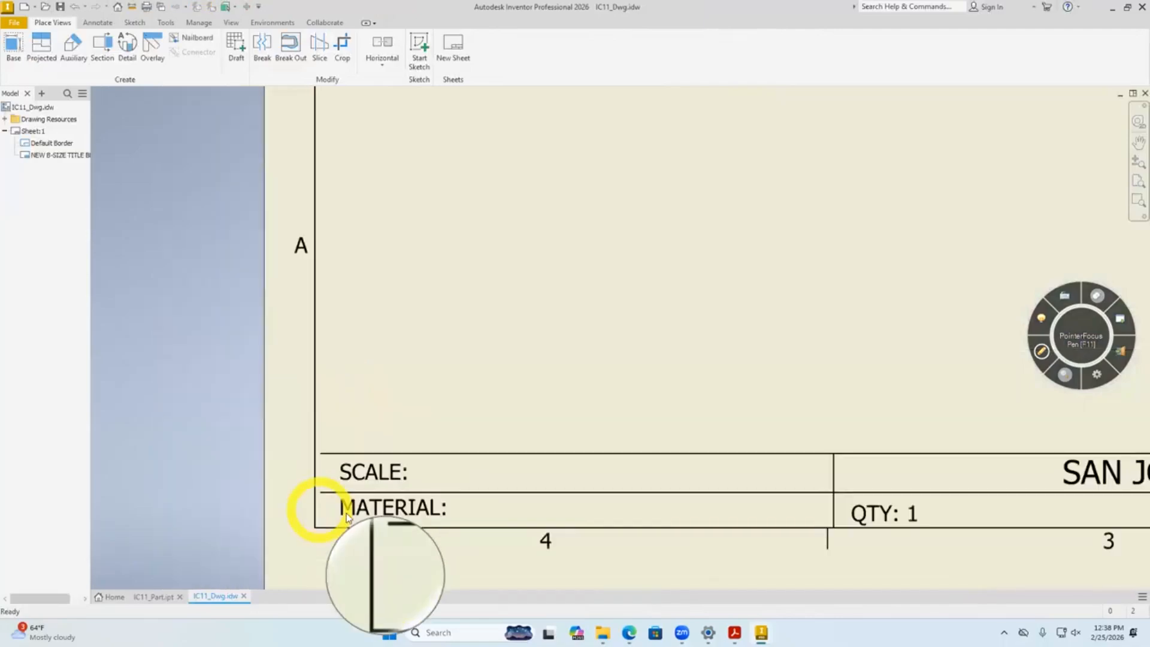
click(734, 632)
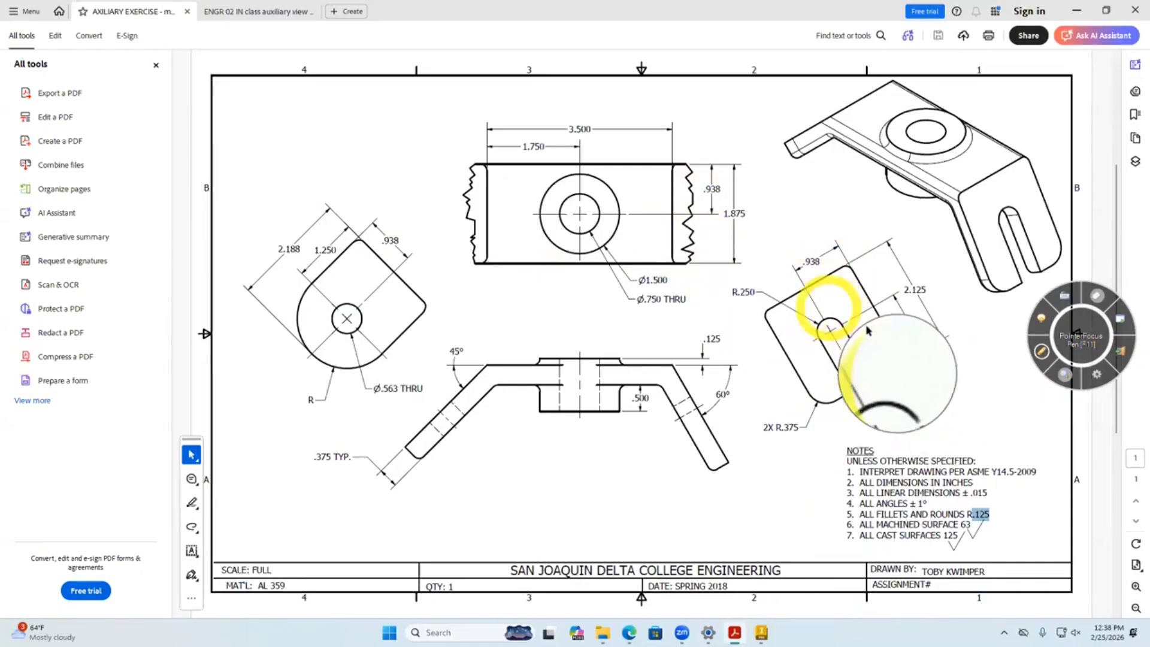
mouse_move(762, 633)
click(773, 540)
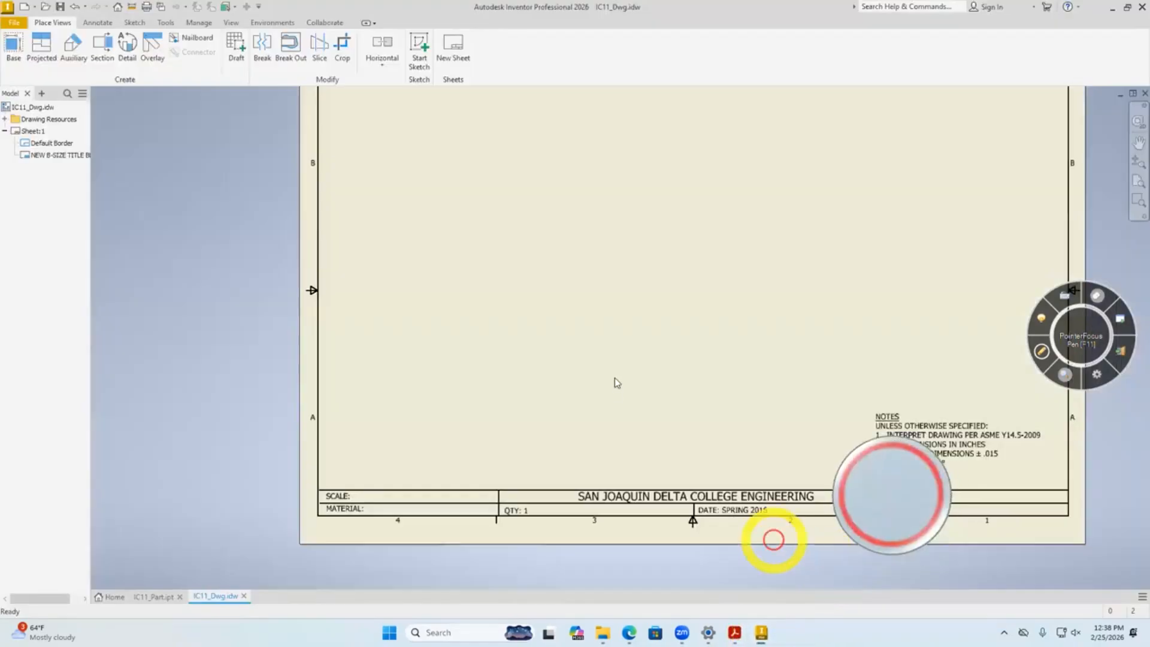
right_click(607, 324)
click(611, 300)
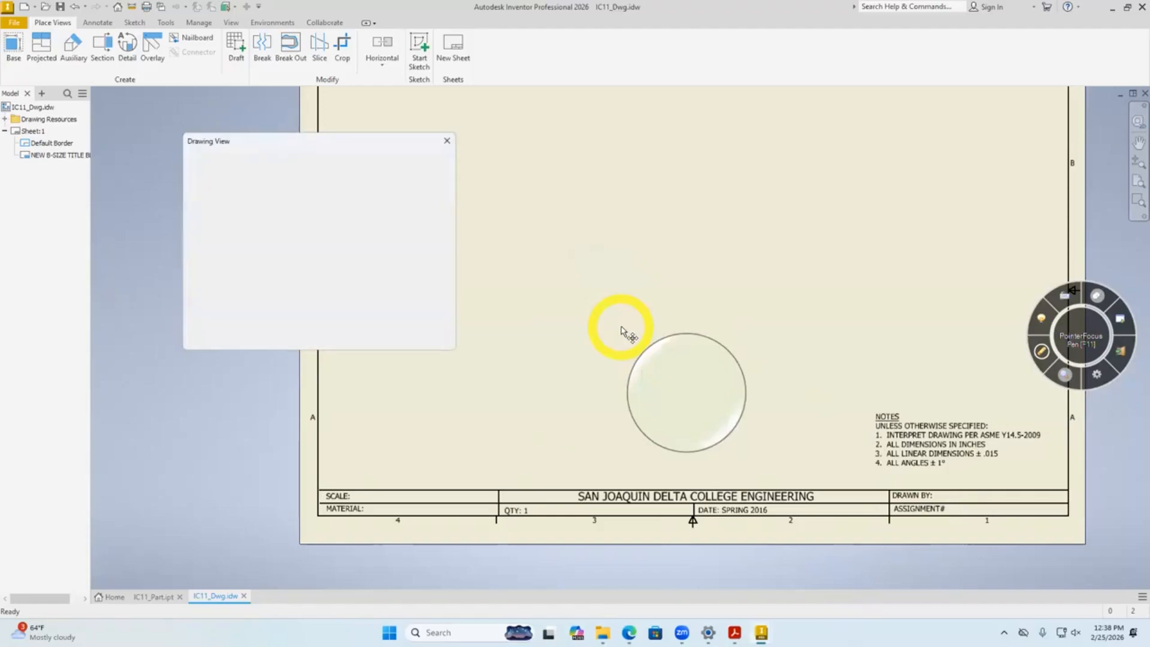
middle_drag(633, 339, 629, 414)
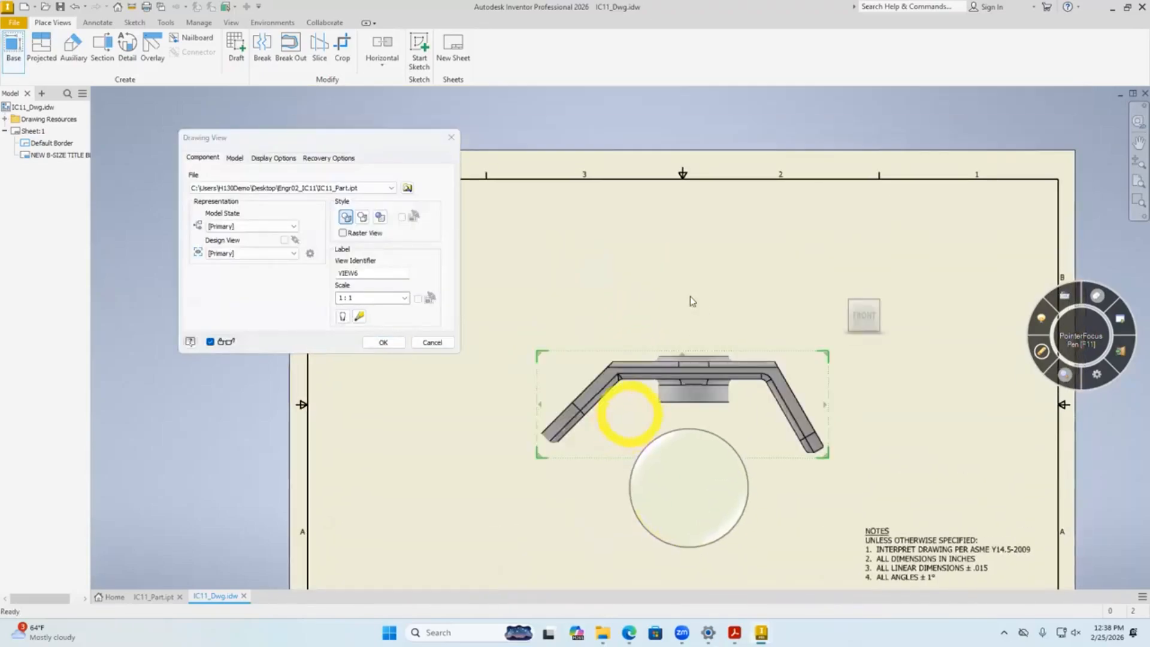
click(692, 262)
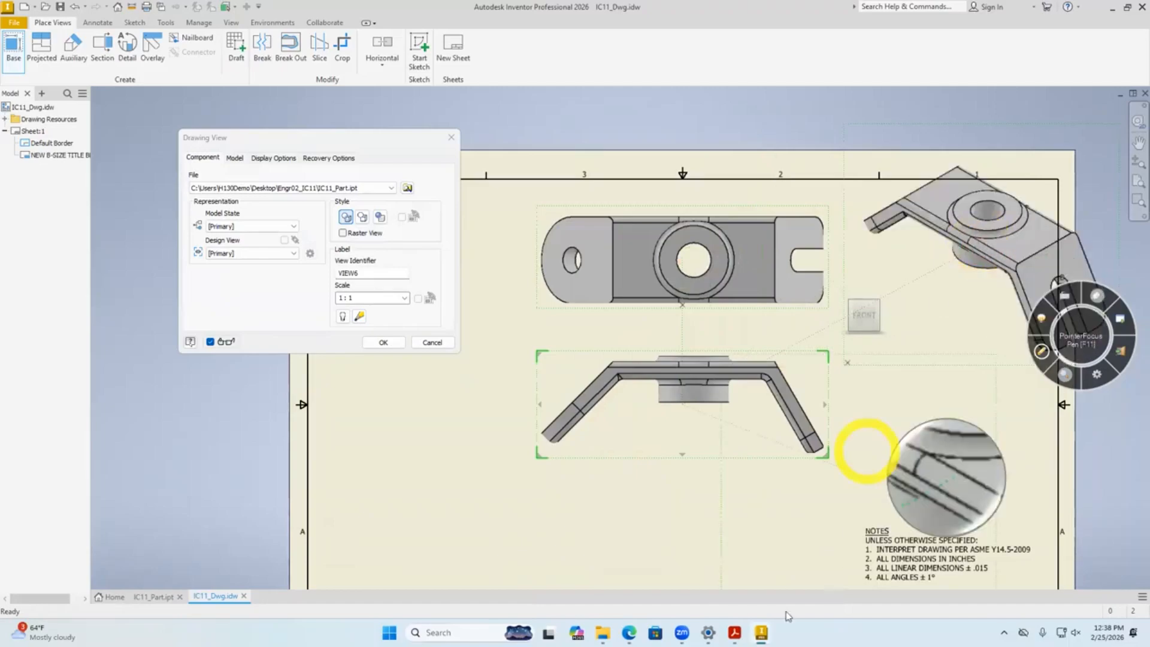
click(734, 632)
click(732, 629)
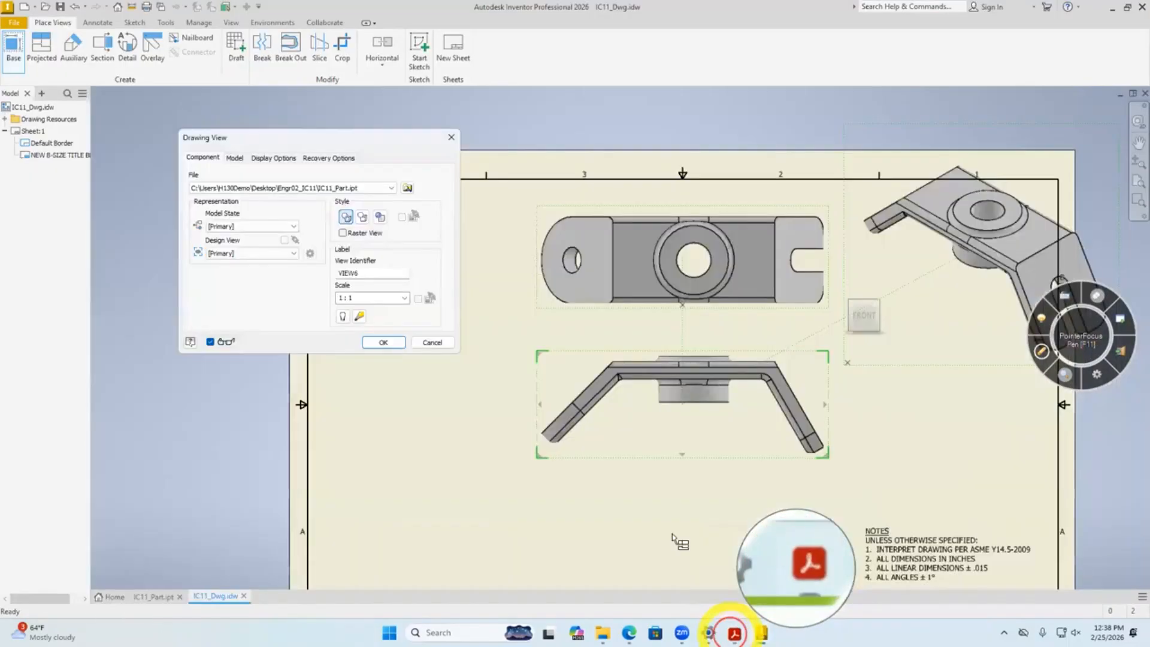
click(380, 342)
Shift the front and top views toward the sheet's left side and move the isometric view inside the border.
drag(504, 408, 451, 439)
drag(999, 277, 886, 389)
middle_drag(821, 424, 785, 334)
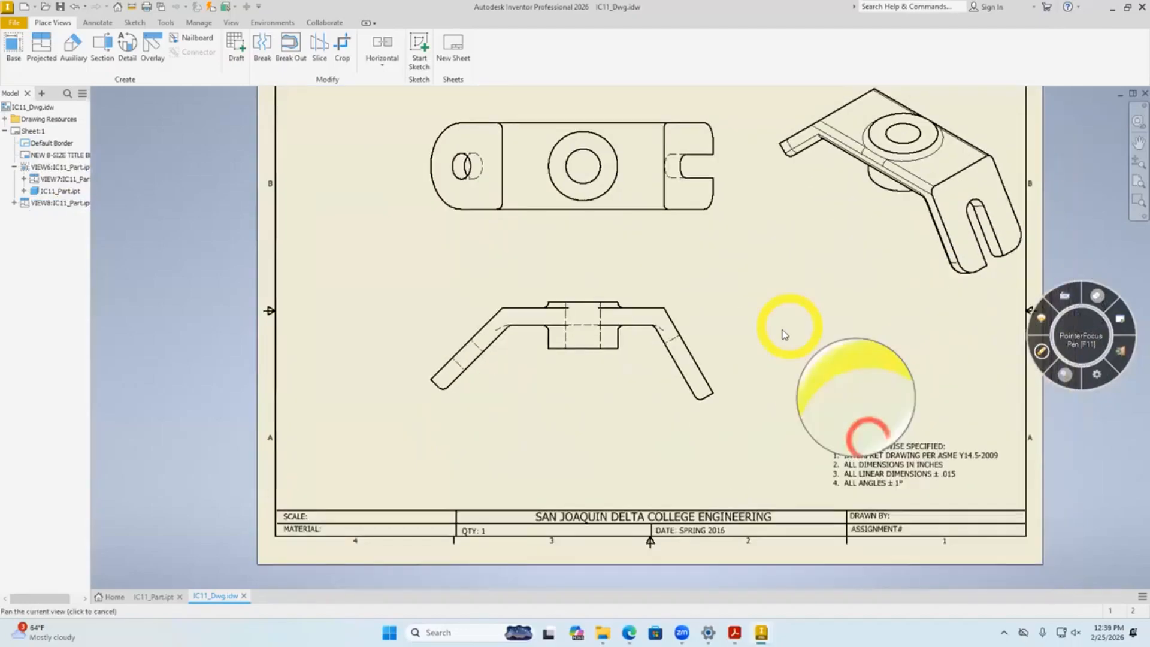
Examine the placed front, top and isometric views up close and compare them with the PDF reference drawing.
middle_drag(632, 398, 650, 413)
scroll(524, 390, down, 3)
middle_drag(559, 351, 255, 495)
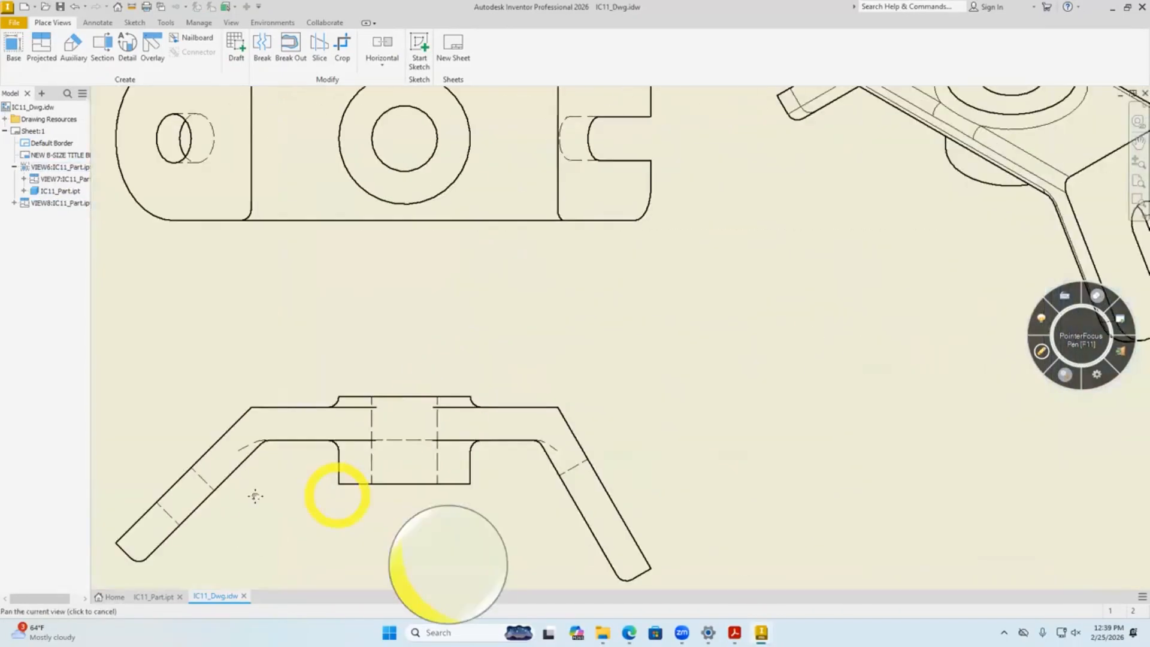
middle_drag(923, 349, 923, 266)
middle_drag(531, 399, 604, 359)
scroll(578, 382, up, 3)
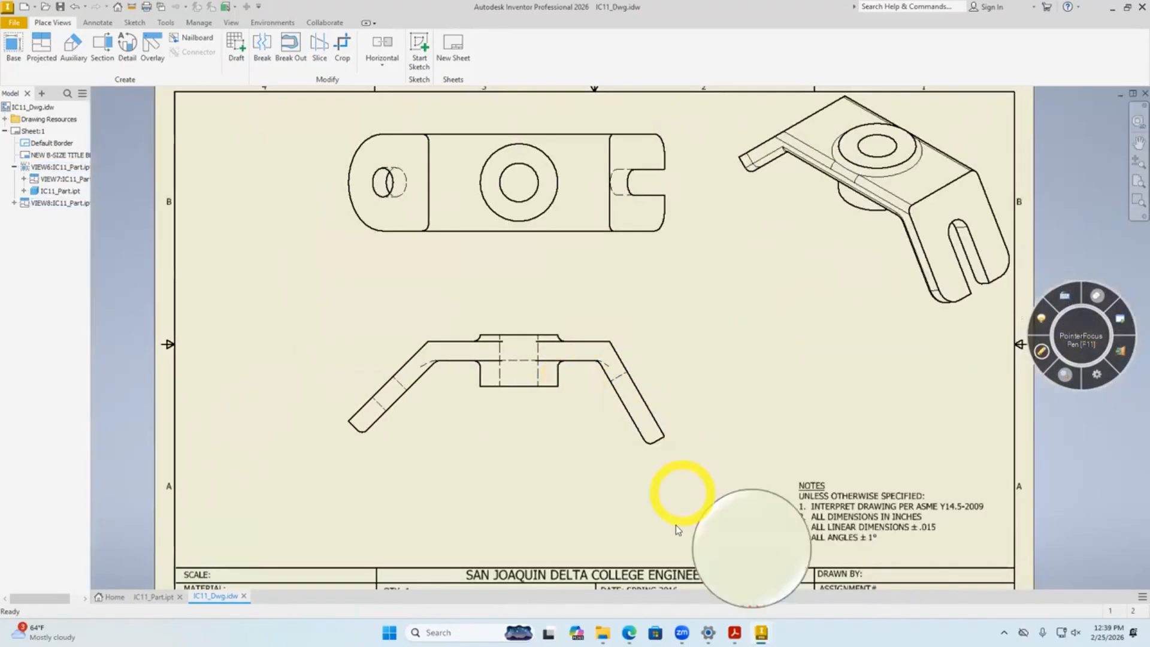
click(734, 632)
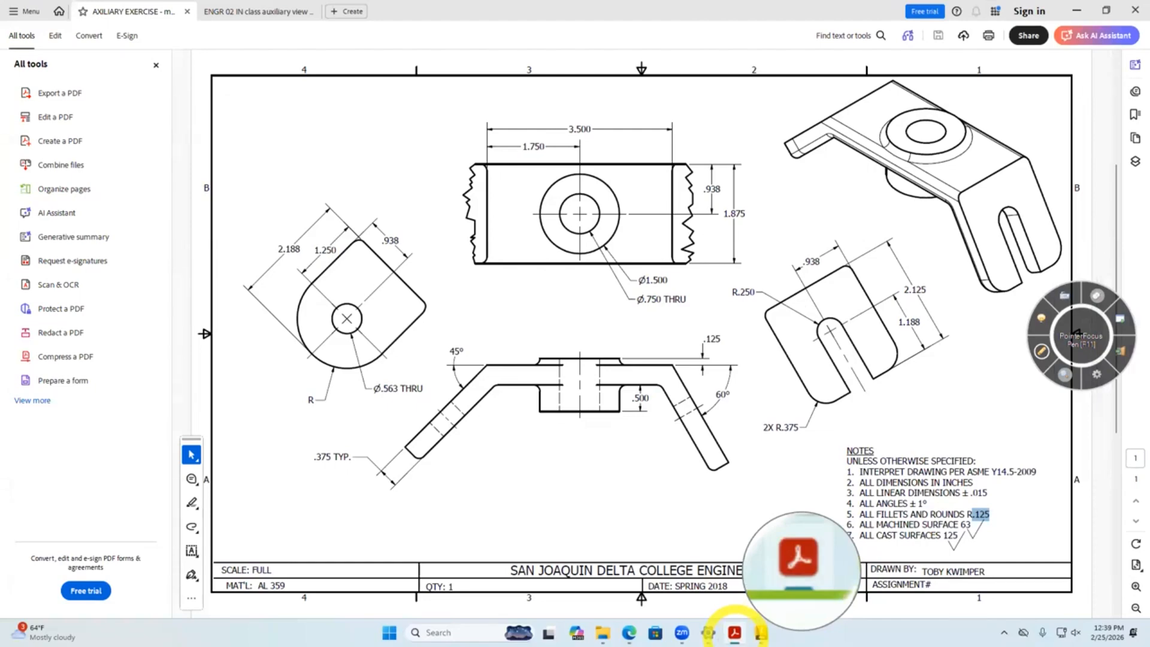
Compare the inside bend corners in the front and isometric views with the PDF reference drawing.
click(735, 632)
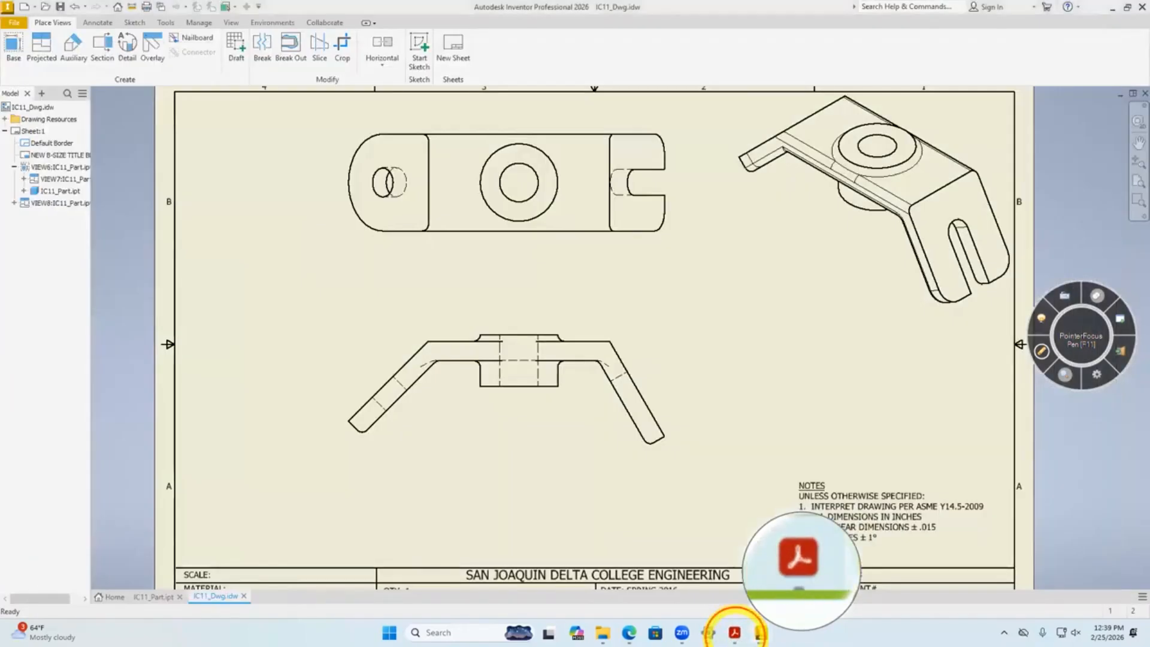
click(734, 633)
click(734, 632)
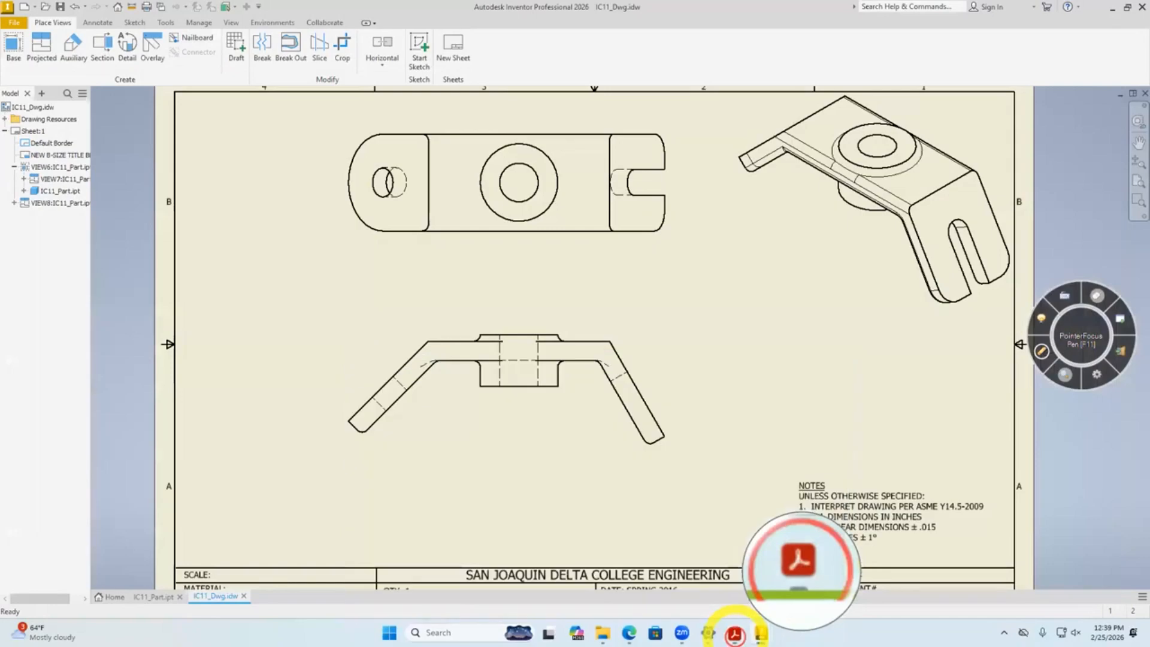
scroll(418, 385, up, 5)
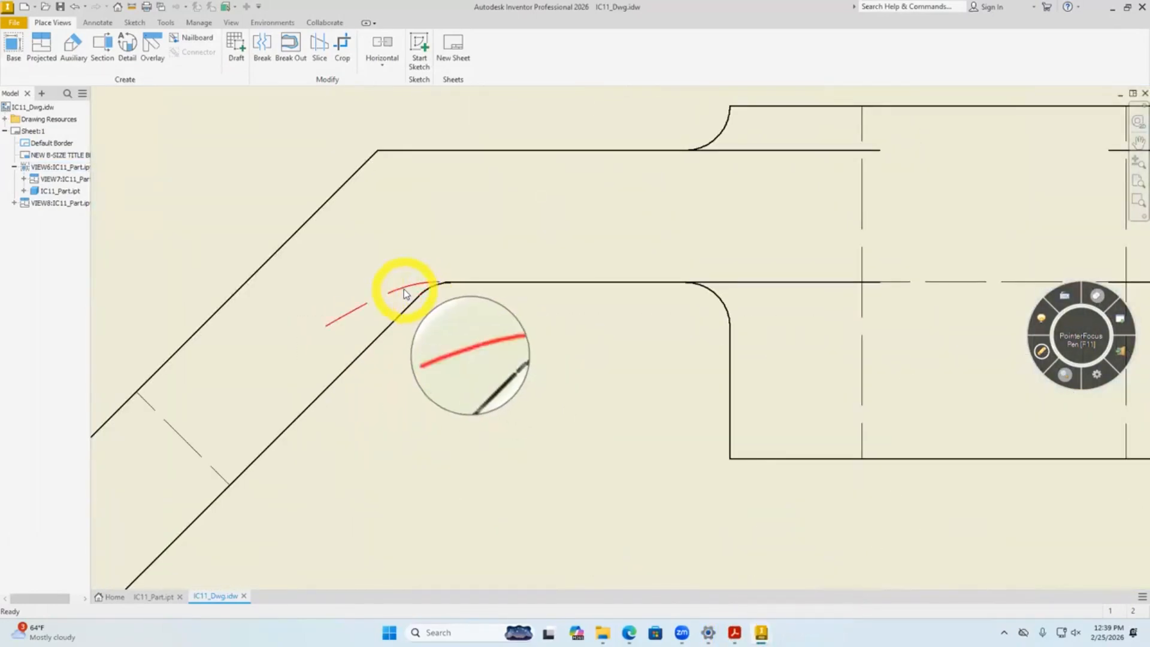
scroll(404, 289, down, 3)
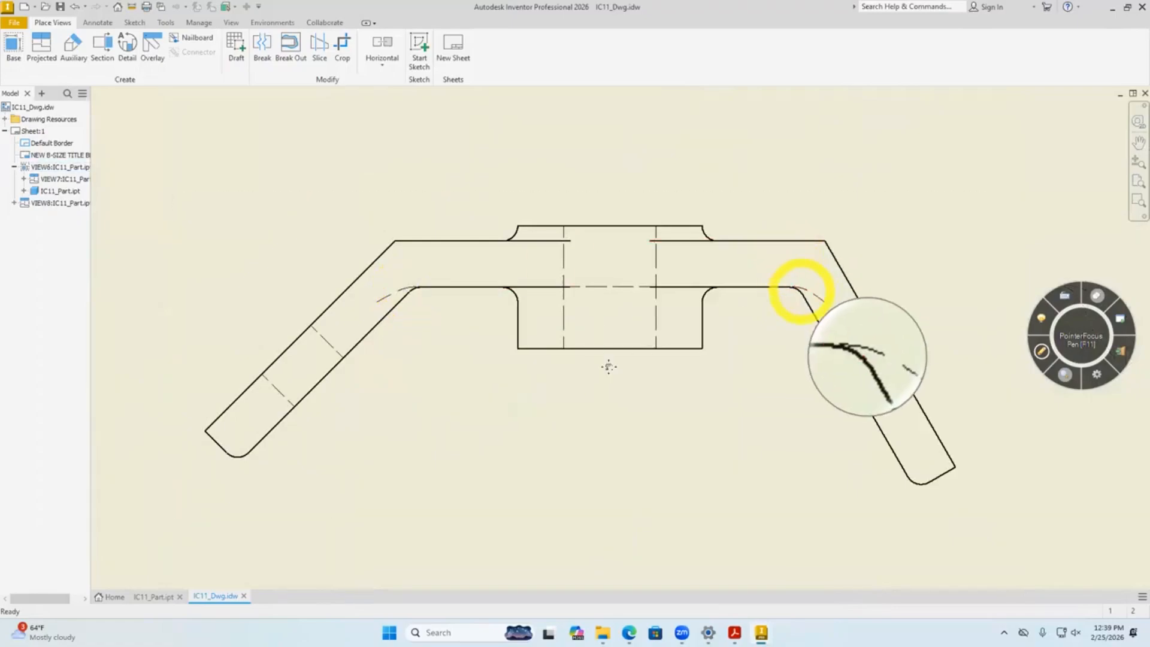
middle_drag(800, 291, 385, 442)
scroll(385, 442, down, 2)
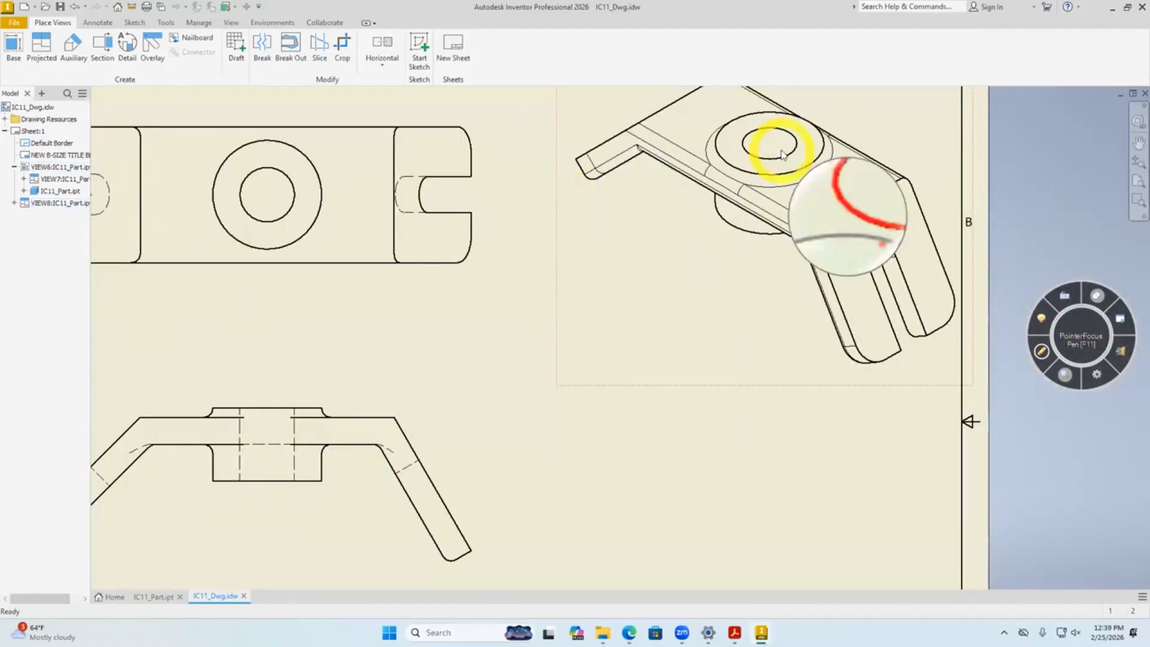
scroll(782, 154, up, 5)
click(736, 632)
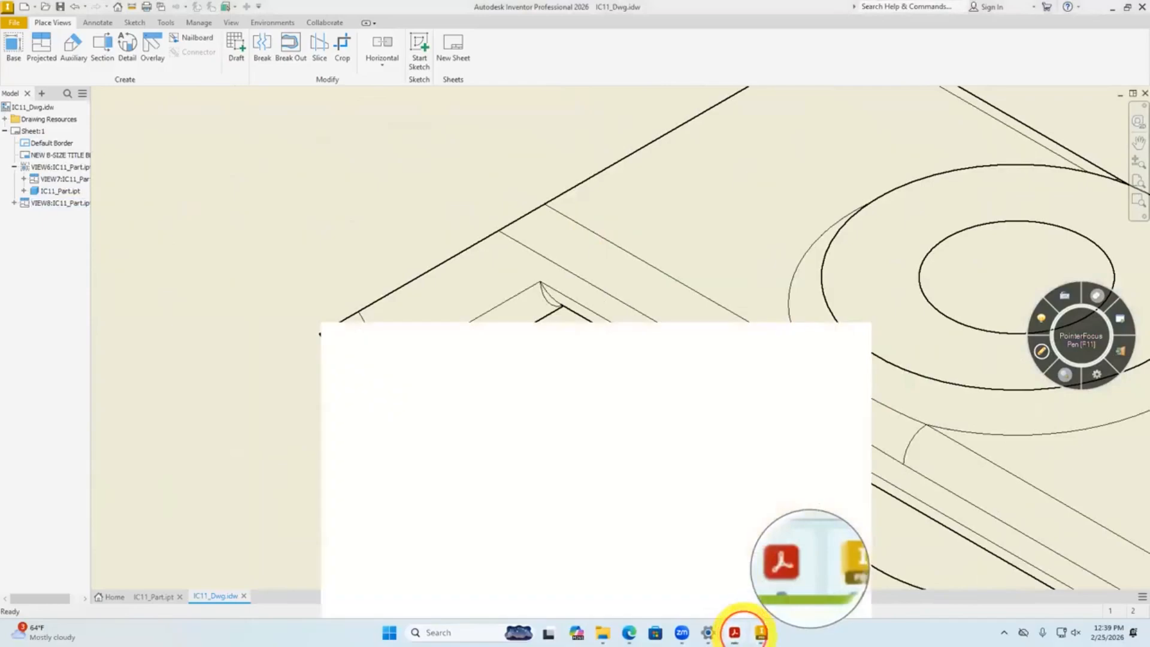
click(736, 632)
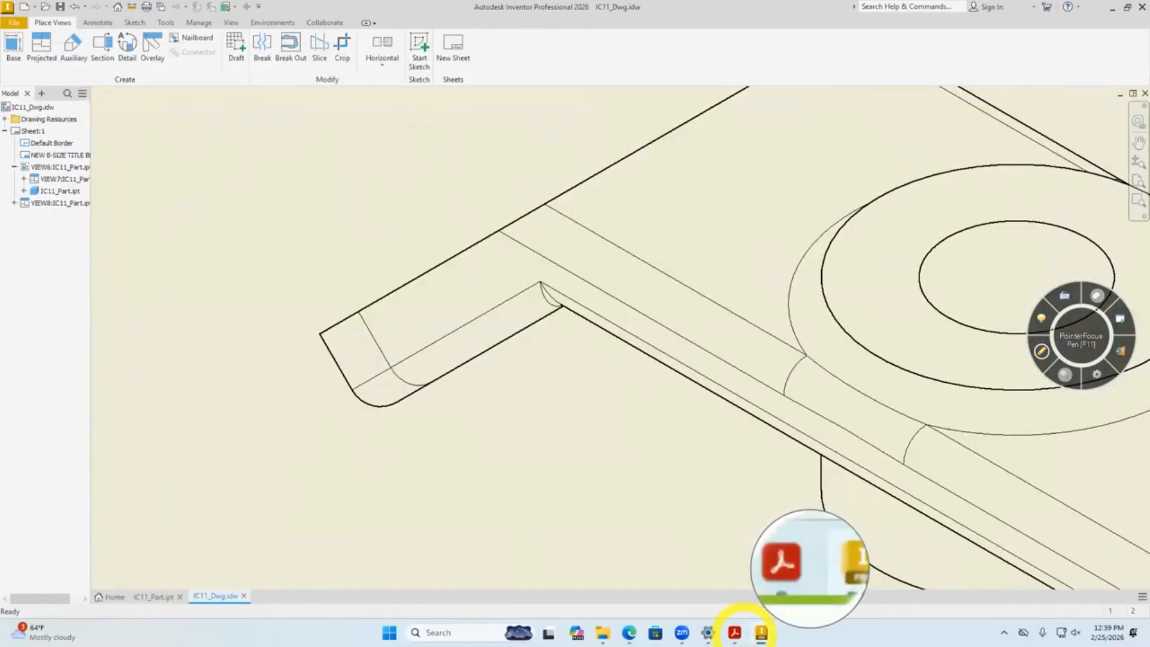
click(735, 633)
click(737, 632)
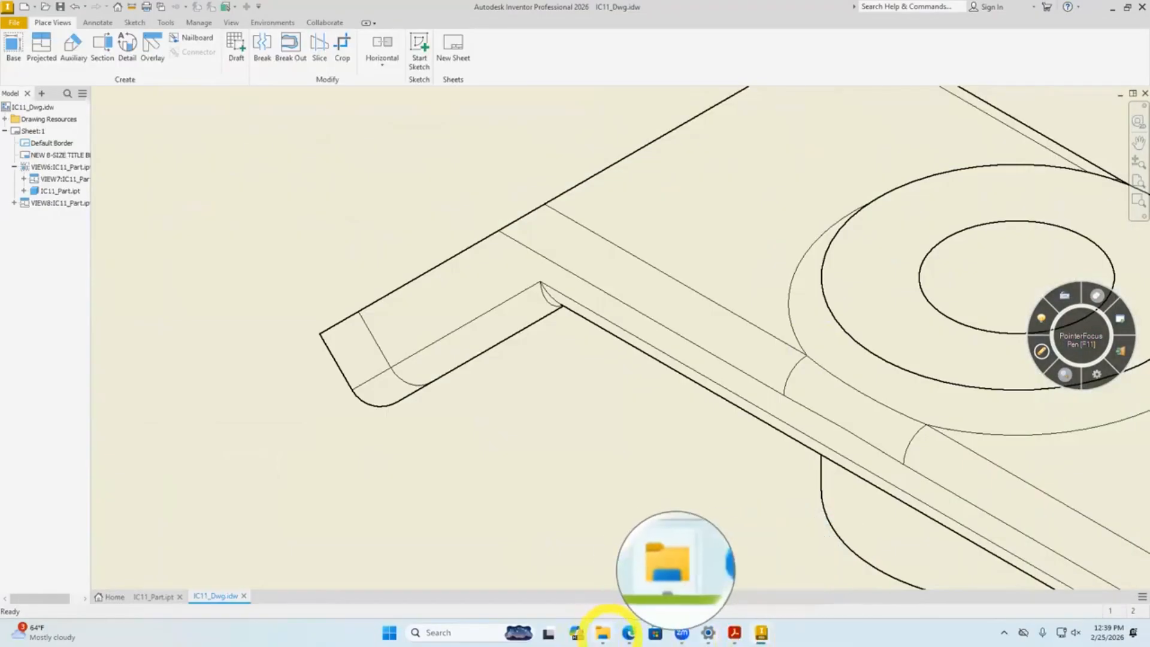
mouse_move(762, 632)
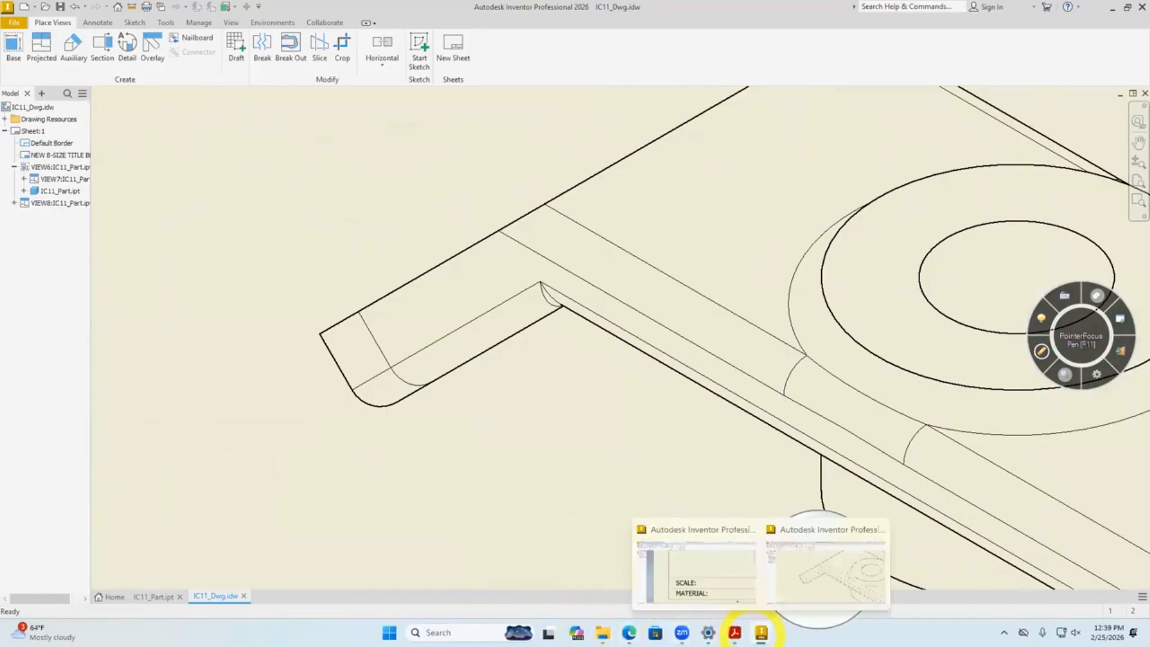
In IC11_Part, edit the underside edge fillet Fillet4 to include the inner bend edges of the bracket.
click(158, 597)
shift+middle_drag(348, 381, 396, 388)
scroll(413, 360, down, 3)
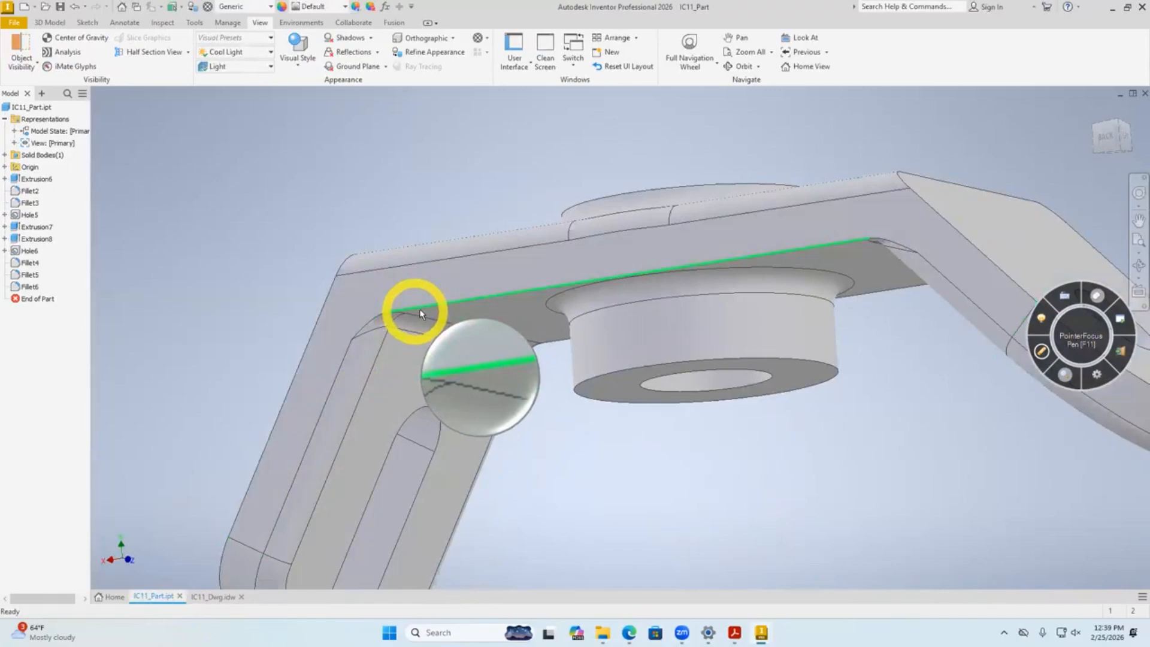
right_click(30, 264)
click(48, 299)
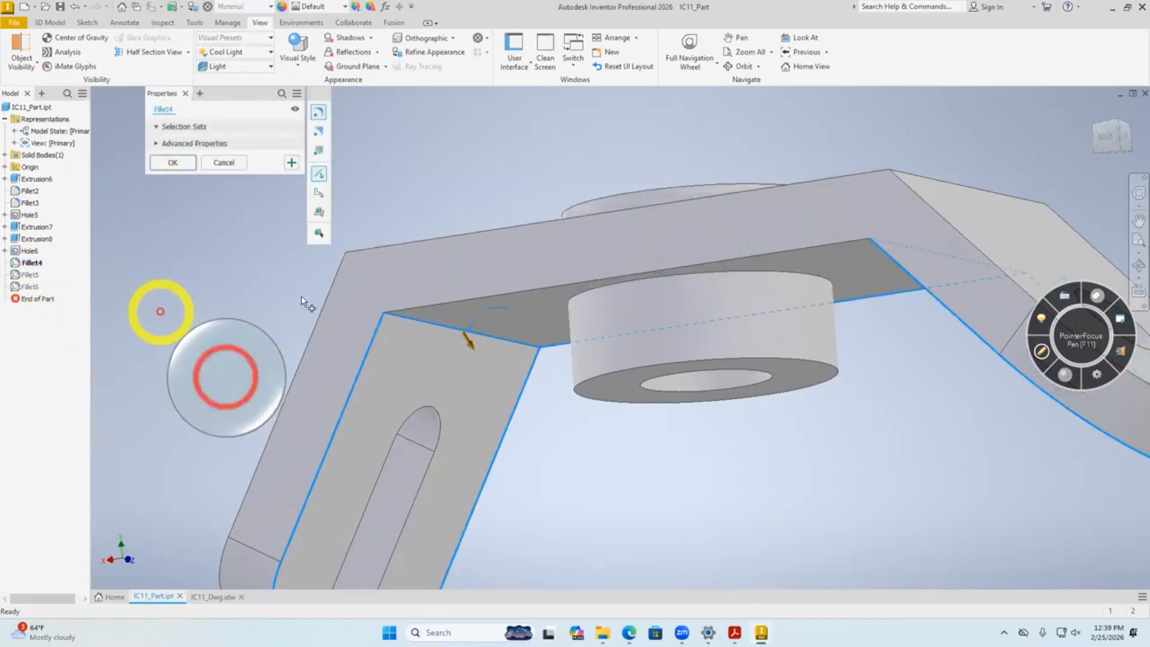
click(435, 311)
shift+middle_drag(726, 456, 519, 445)
click(175, 194)
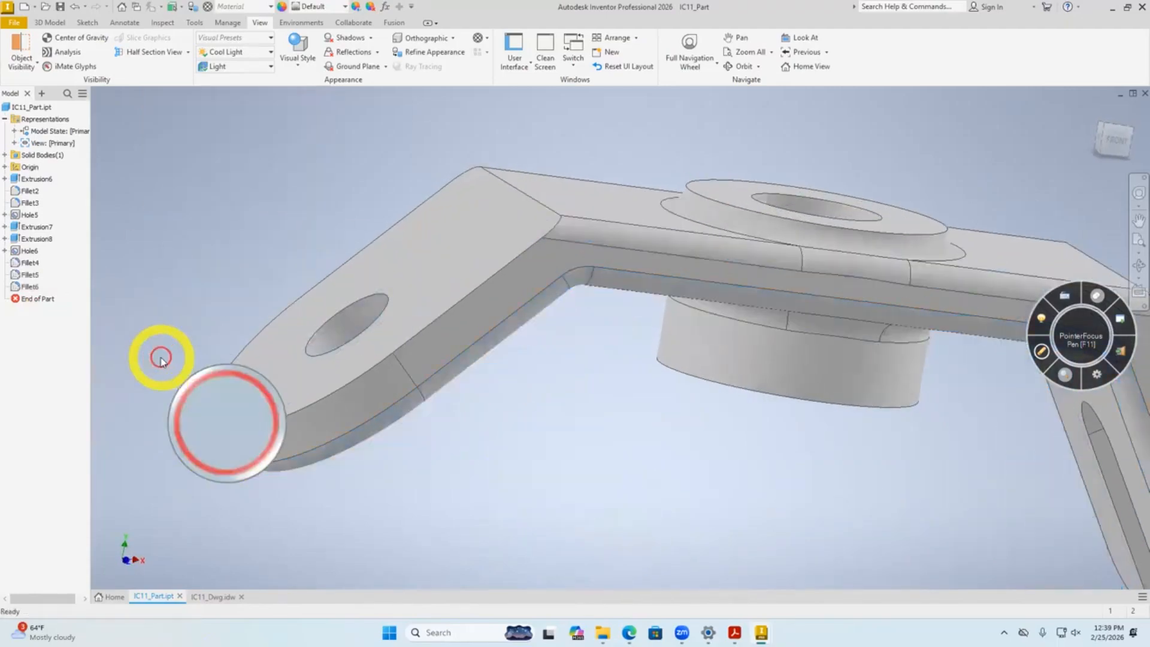
Return to IC11_Dwg and check the updated front and isometric views against the PDF reference drawing.
click(220, 596)
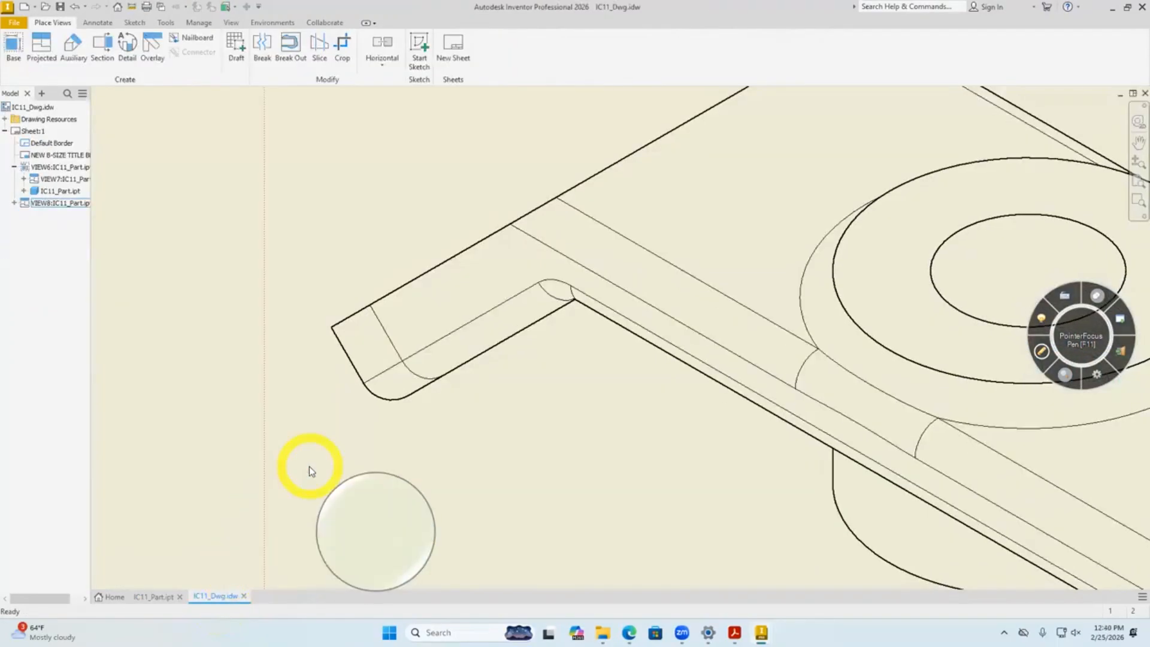
scroll(309, 467, down, 6)
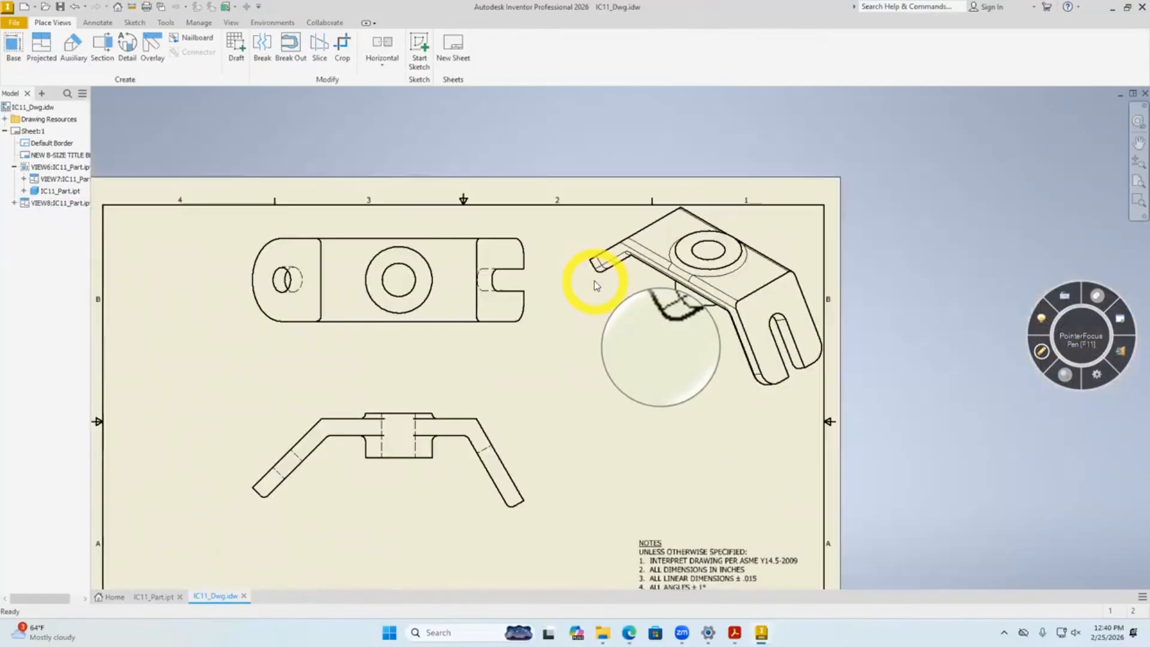
scroll(594, 286, down, 3)
scroll(417, 408, up, 3)
scroll(566, 408, up, 6)
scroll(564, 403, down, 3)
middle_drag(484, 437, 517, 496)
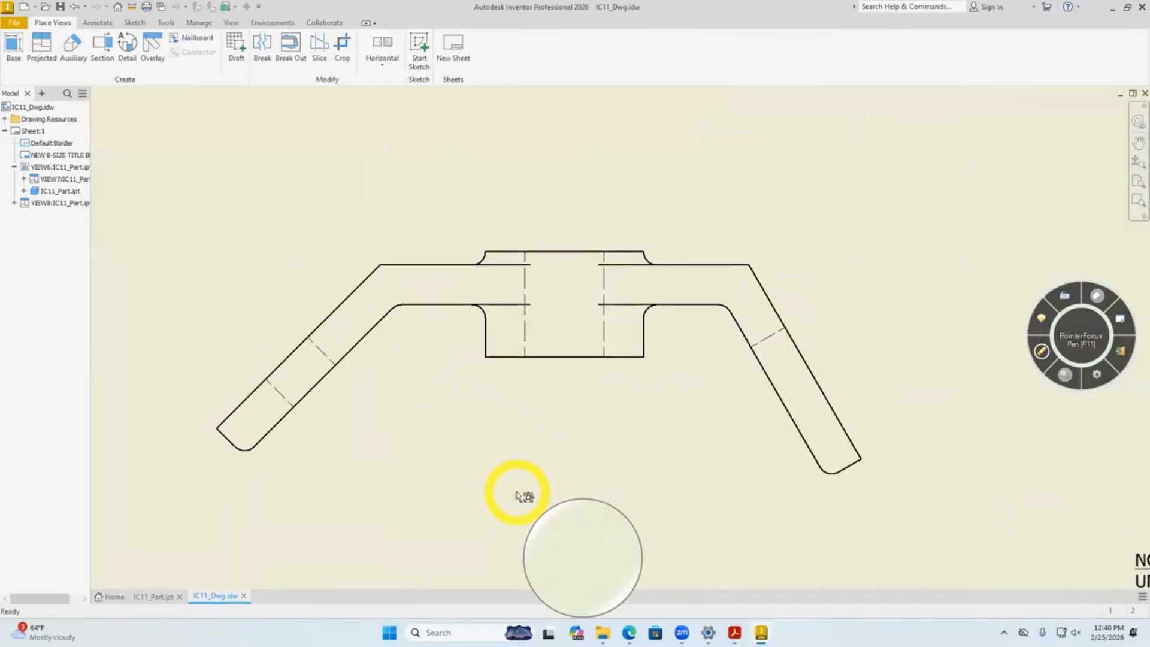
scroll(517, 495, up, 3)
scroll(517, 495, down, 6)
click(749, 634)
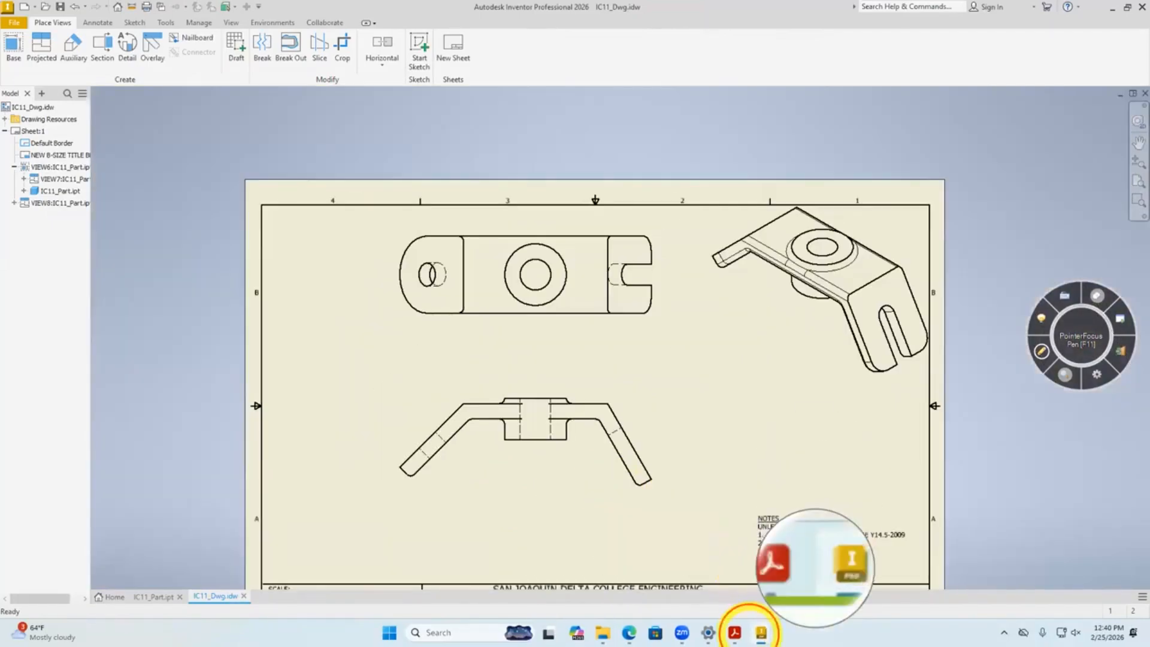
click(735, 632)
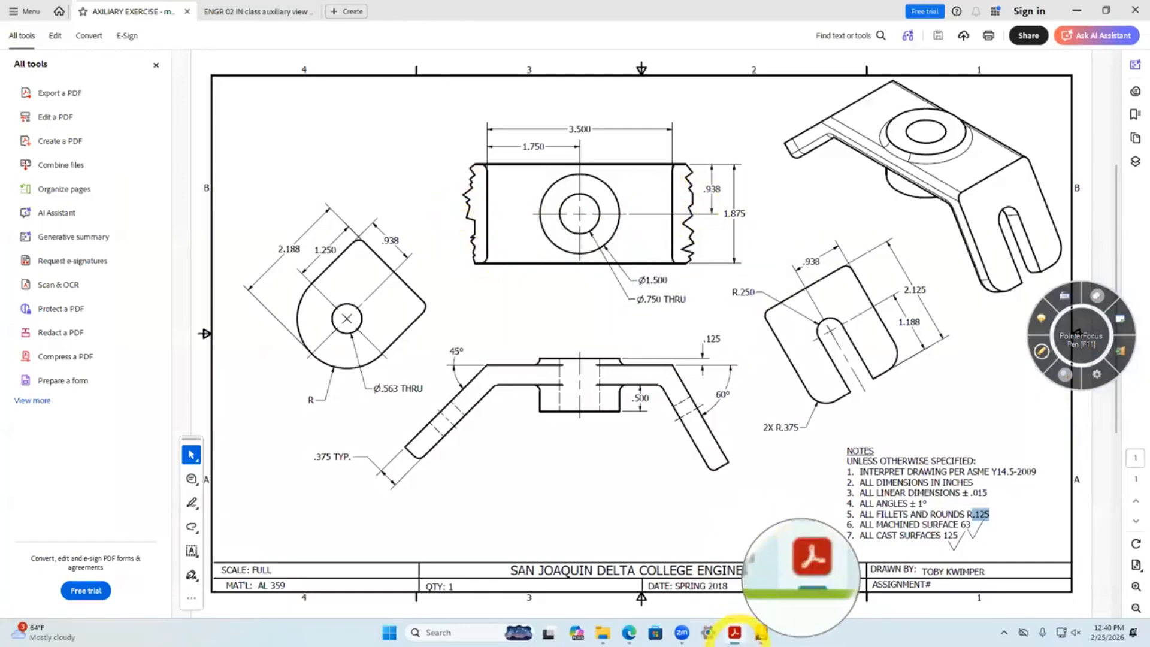
mouse_move(761, 633)
click(827, 582)
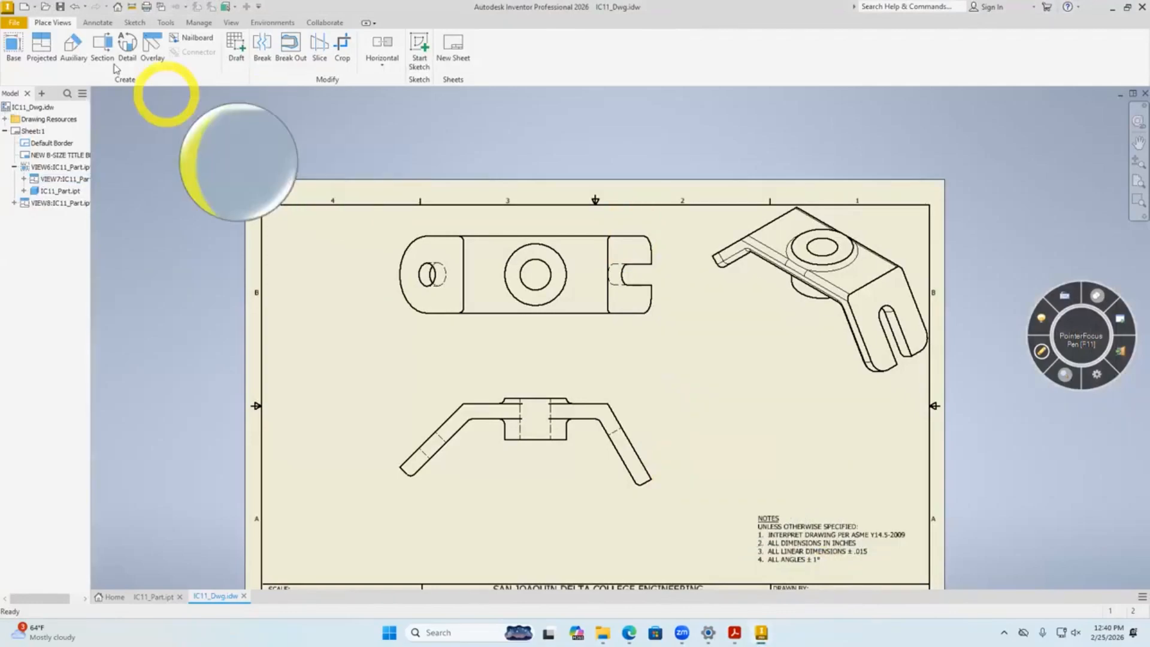
Try cropping the top view with a rectangular boundary around its central section.
click(343, 47)
scroll(504, 223, up, 3)
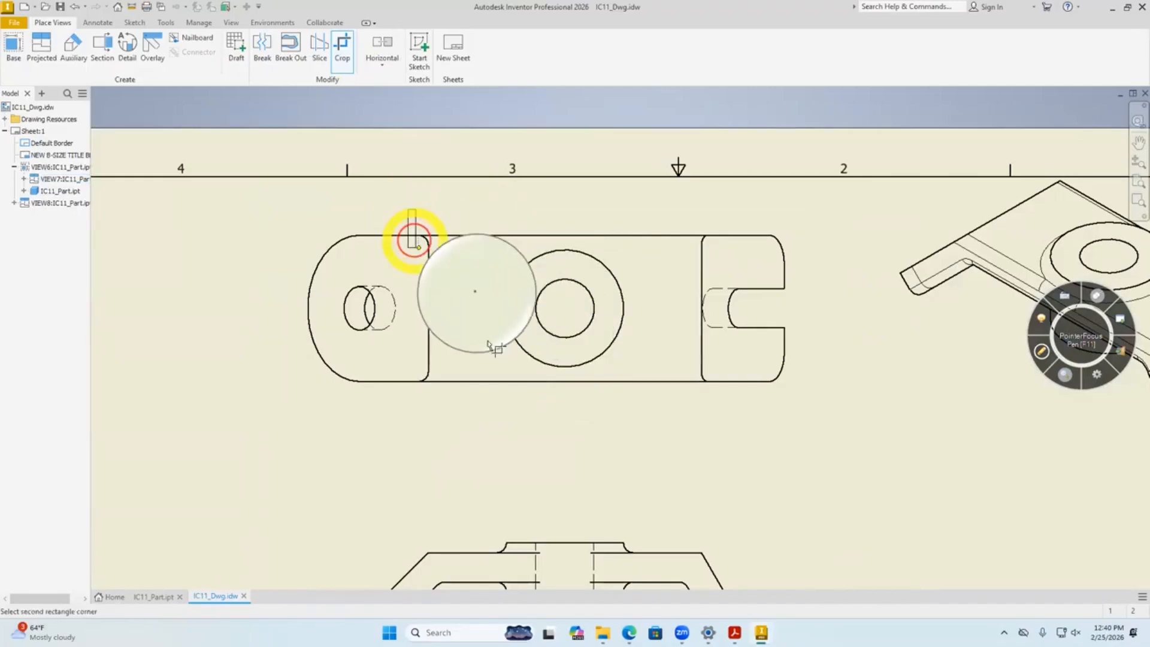
click(718, 405)
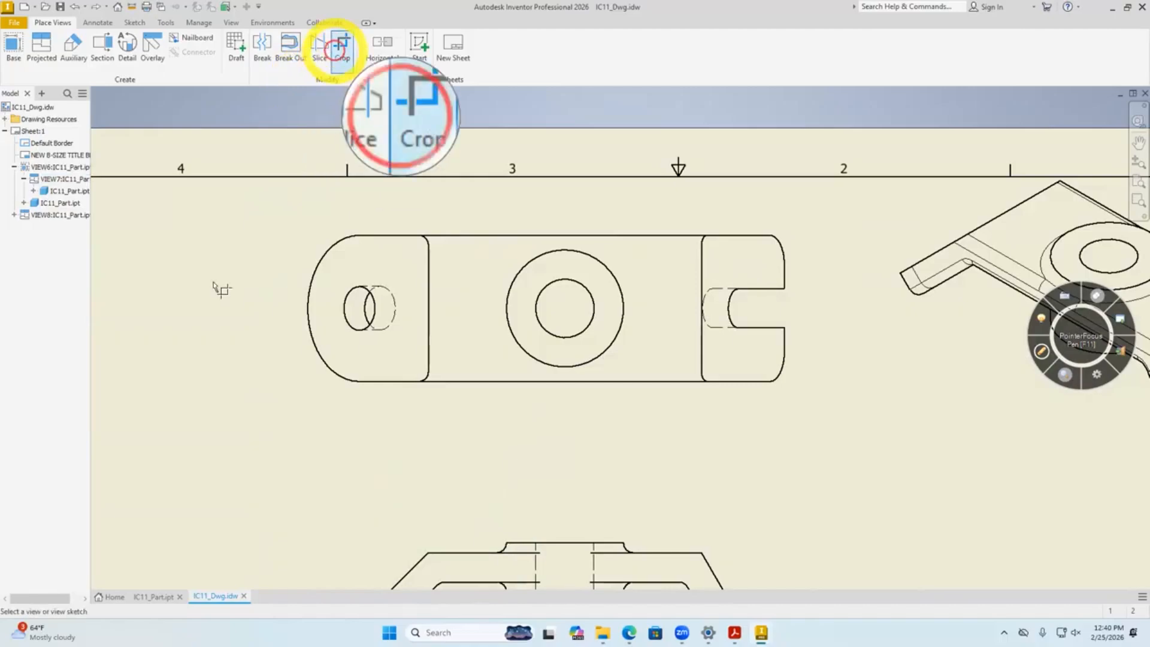
Try a circular crop of the top view centred on the boss, and undo it.
middle_drag(214, 287, 301, 245)
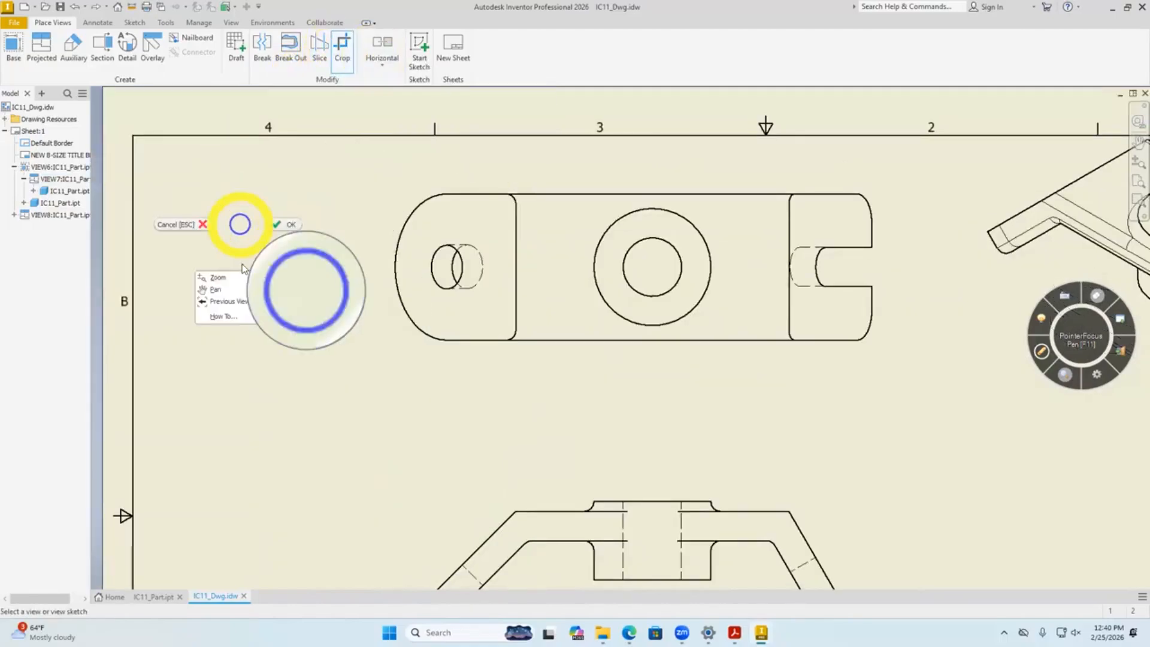
click(263, 261)
click(378, 191)
right_click(246, 217)
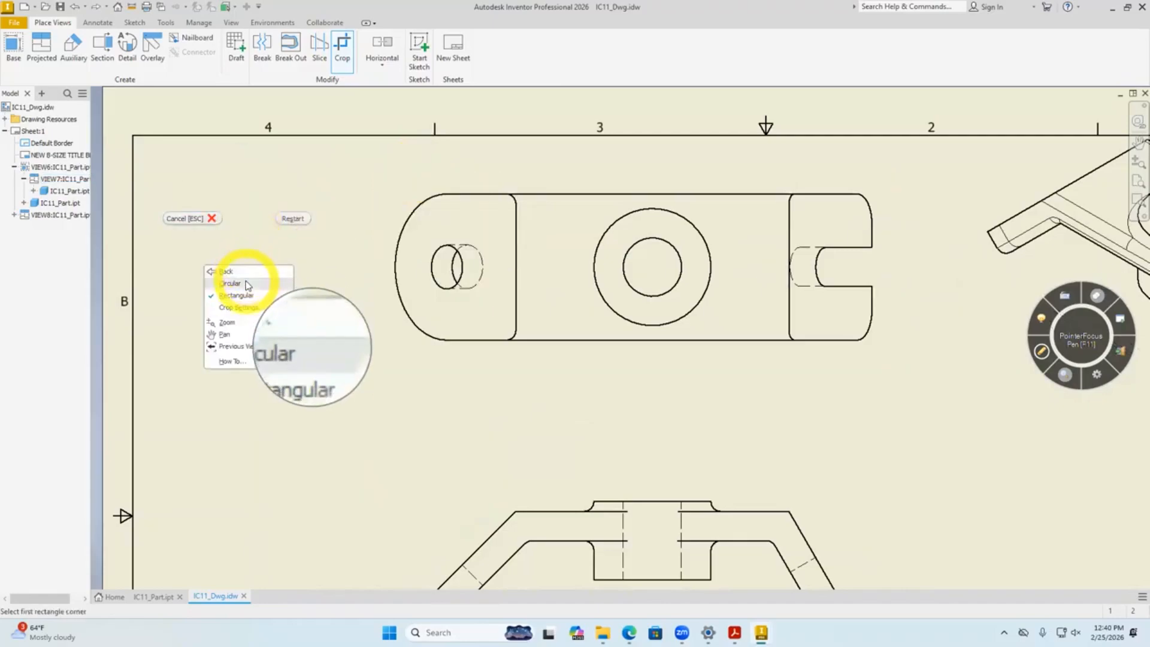
click(247, 284)
click(651, 266)
click(754, 267)
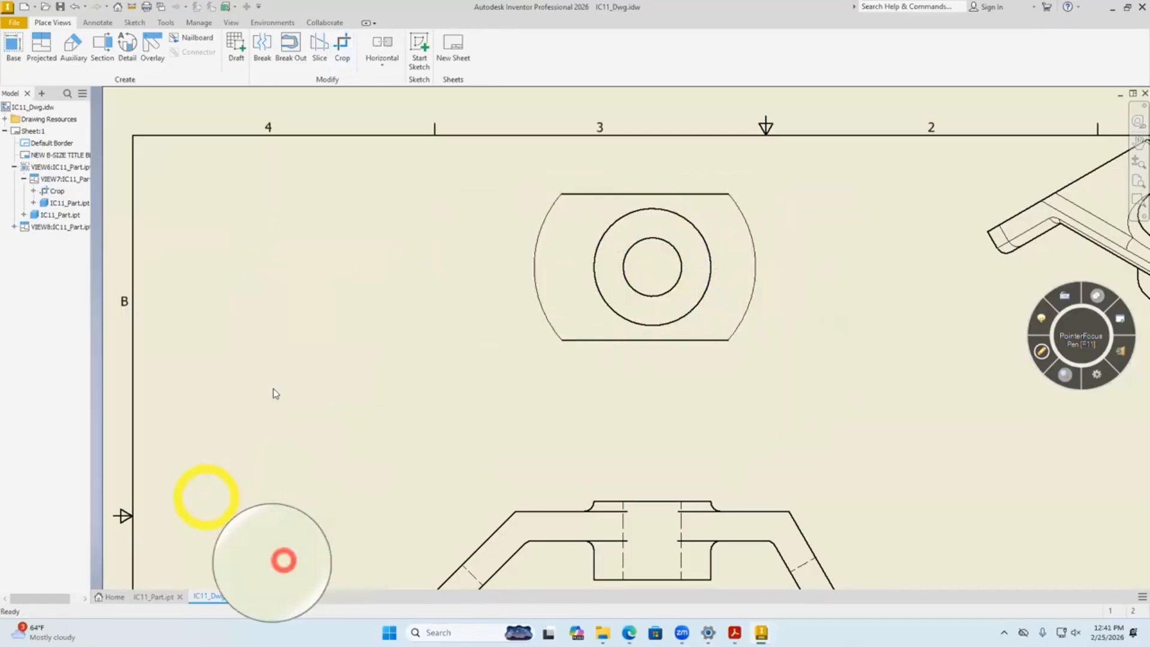
key(ctrl+z)
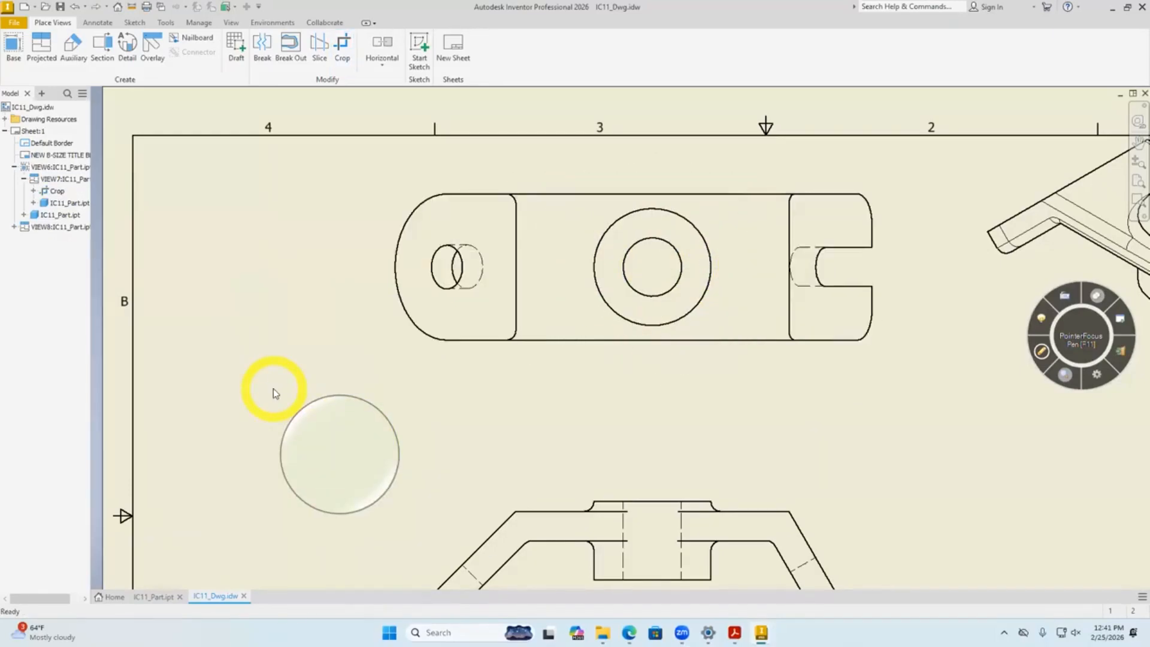
Crop the top view with a rectangular boundary extending slightly past both bend lines.
click(343, 53)
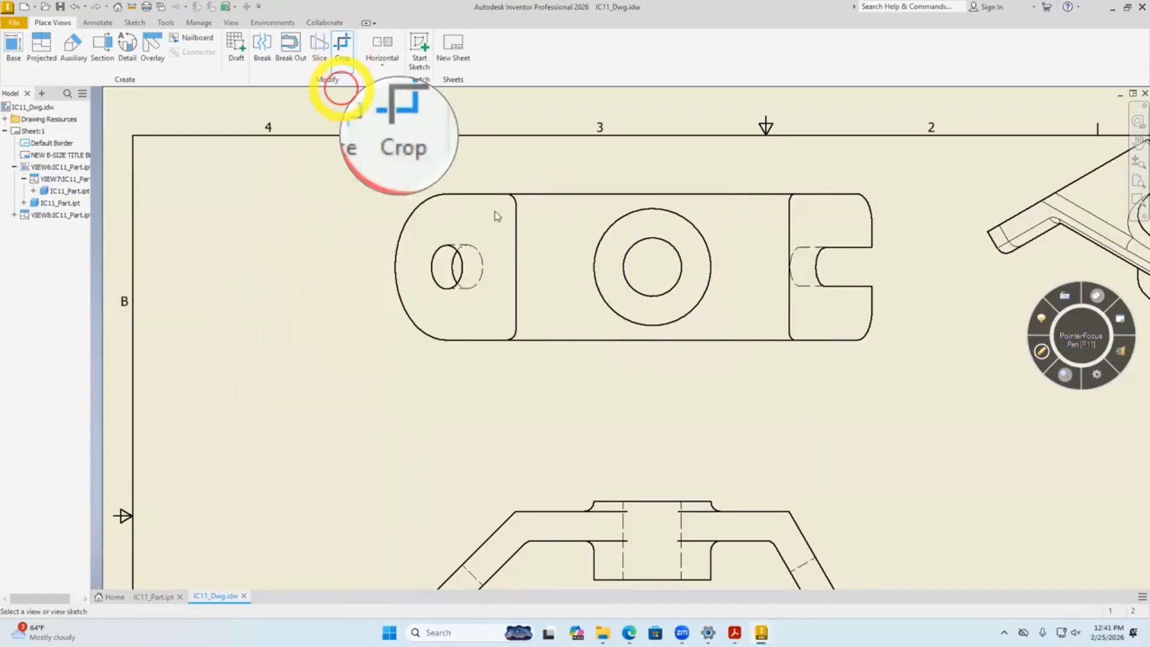
click(498, 178)
click(802, 357)
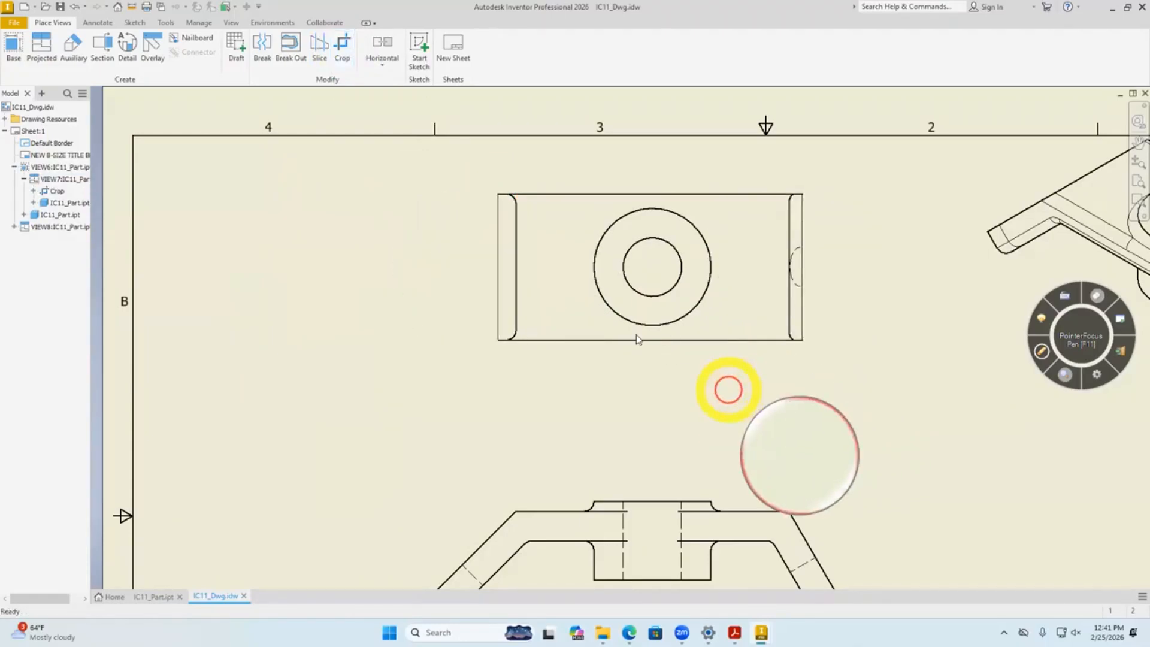
Hide the vertical cut edge and its short adjoining line stubs at the cropped top view's left end.
scroll(478, 256, down, 3)
middle_drag(480, 257, 222, 293)
mouse_move(182, 110)
mouse_down()
mouse_move(292, 491)
mouse_move(278, 509)
mouse_up()
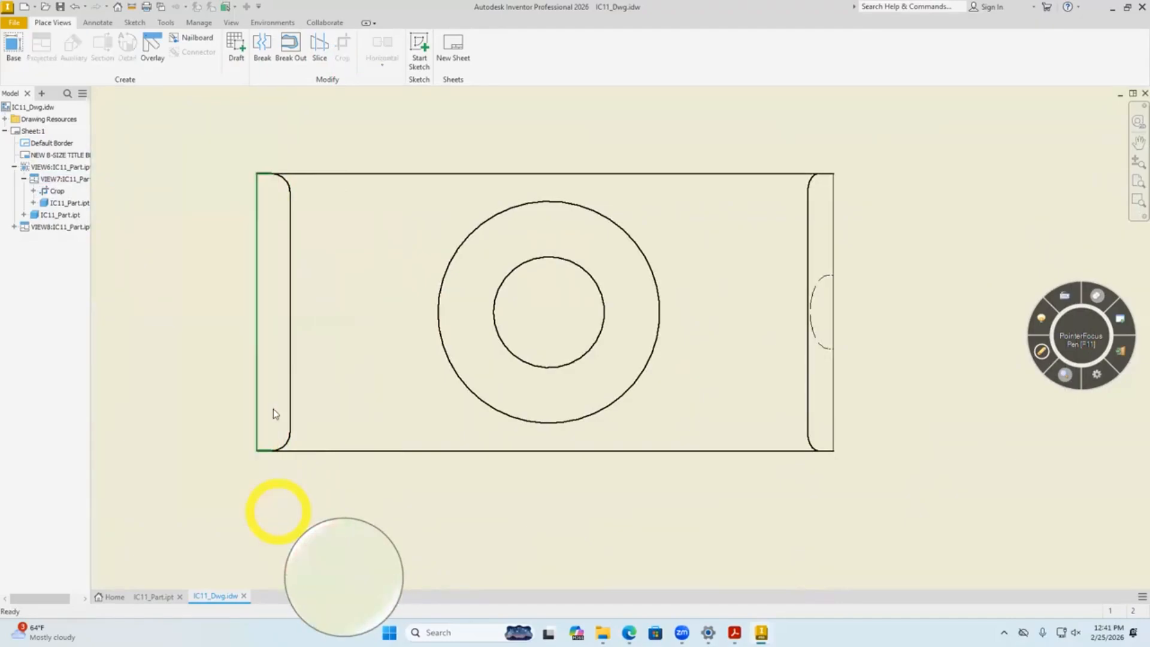
right_click(260, 357)
click(311, 404)
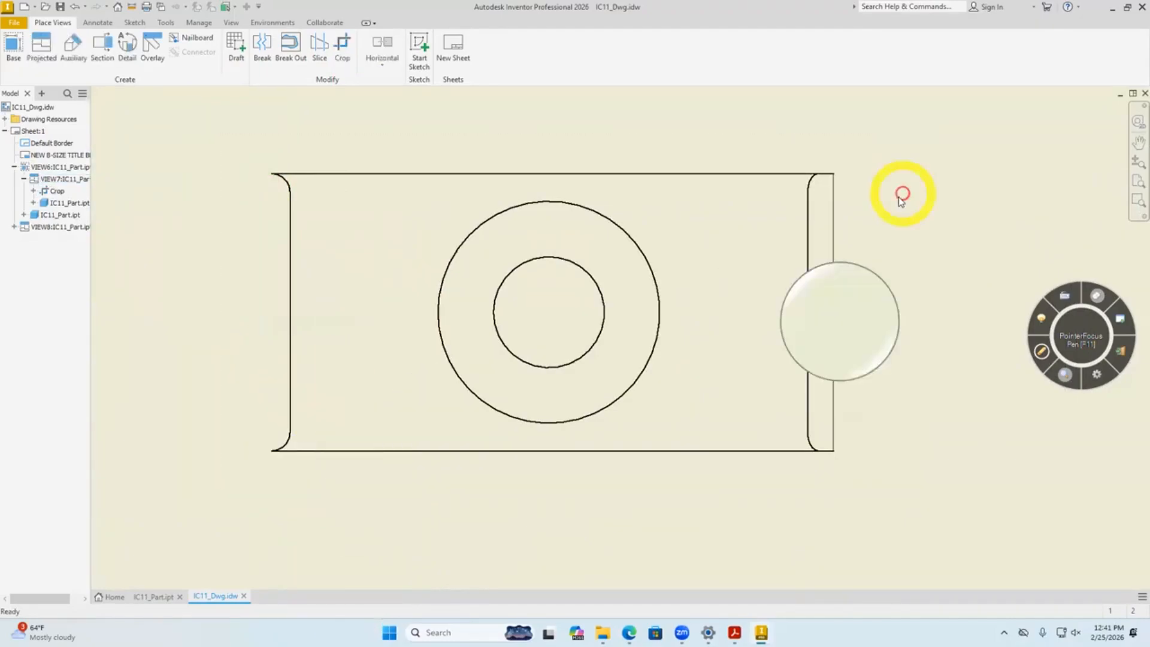
Hide the vertical cut edge and the dashed slot arc at the cropped top view's right end.
click(821, 278)
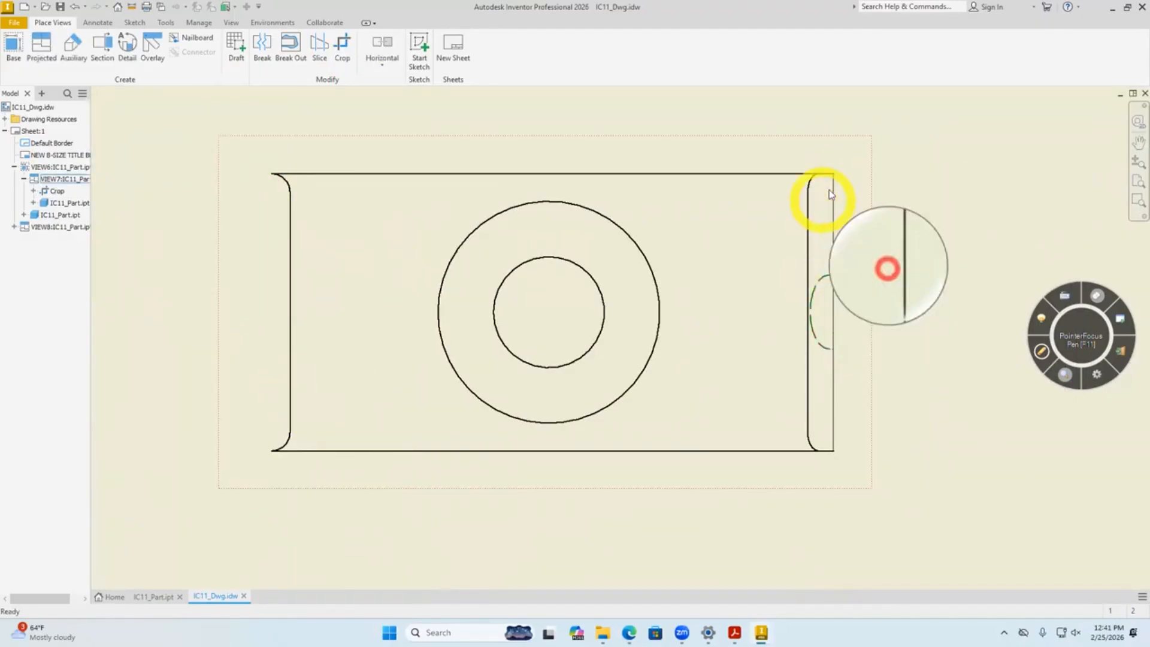
right_click(830, 199)
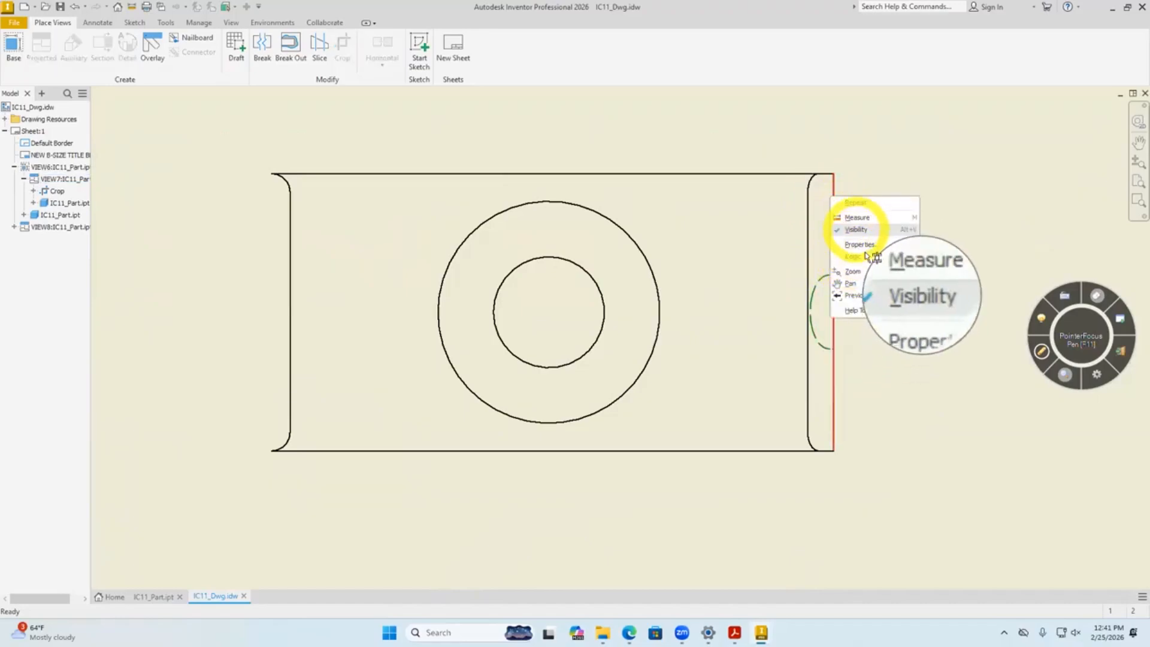
click(848, 230)
click(857, 355)
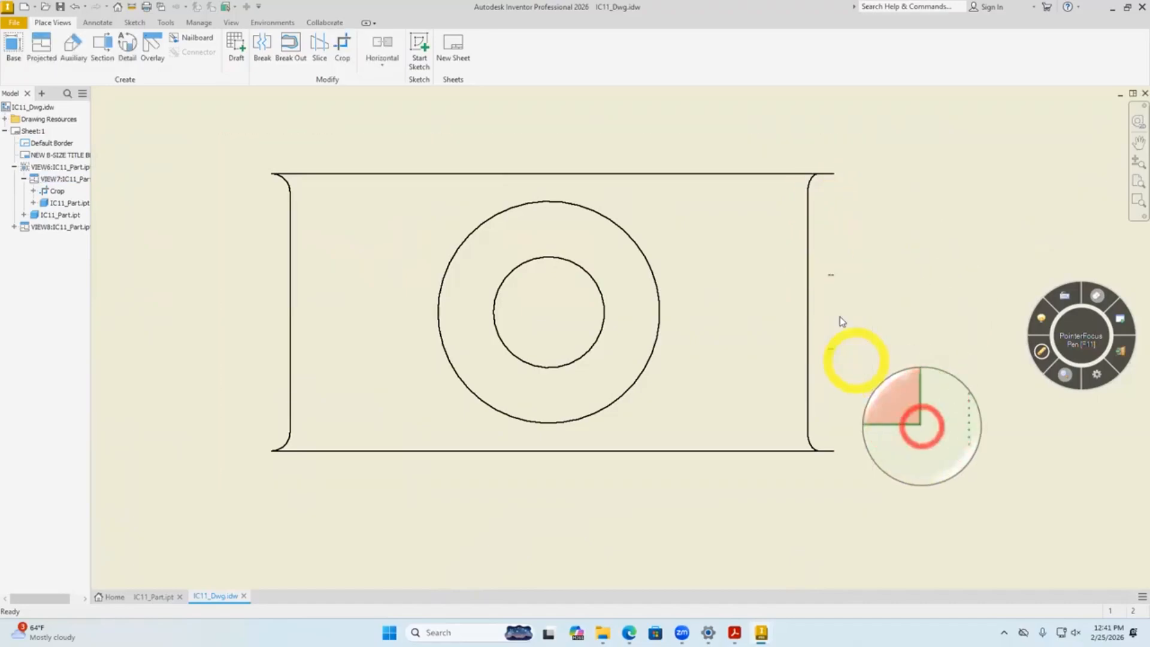
right_click(834, 279)
click(975, 382)
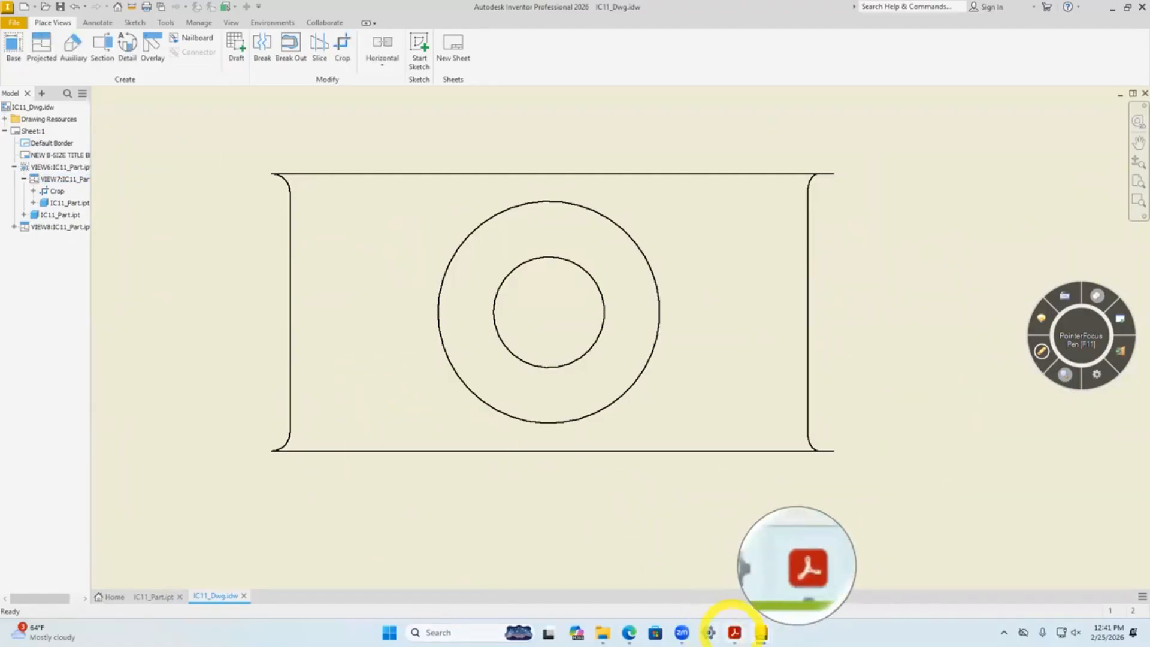
Sketch a jagged break line closing the cropped top view's left end, joined to its upper and lower edges as in the PDF reference.
click(734, 632)
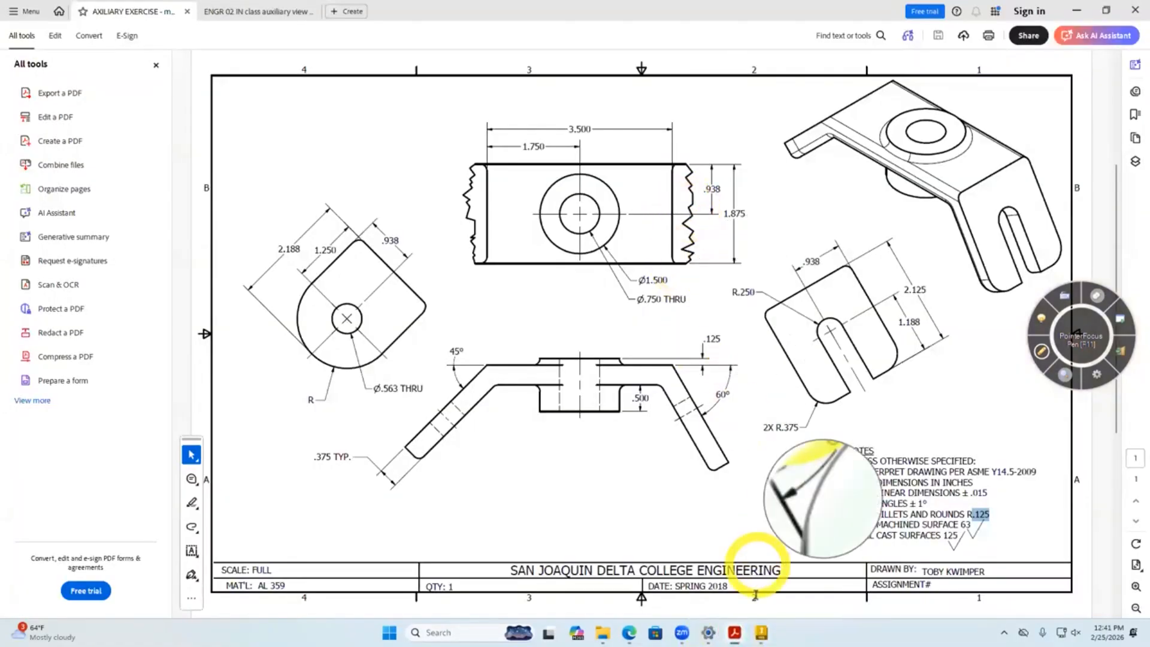
mouse_move(762, 629)
click(789, 593)
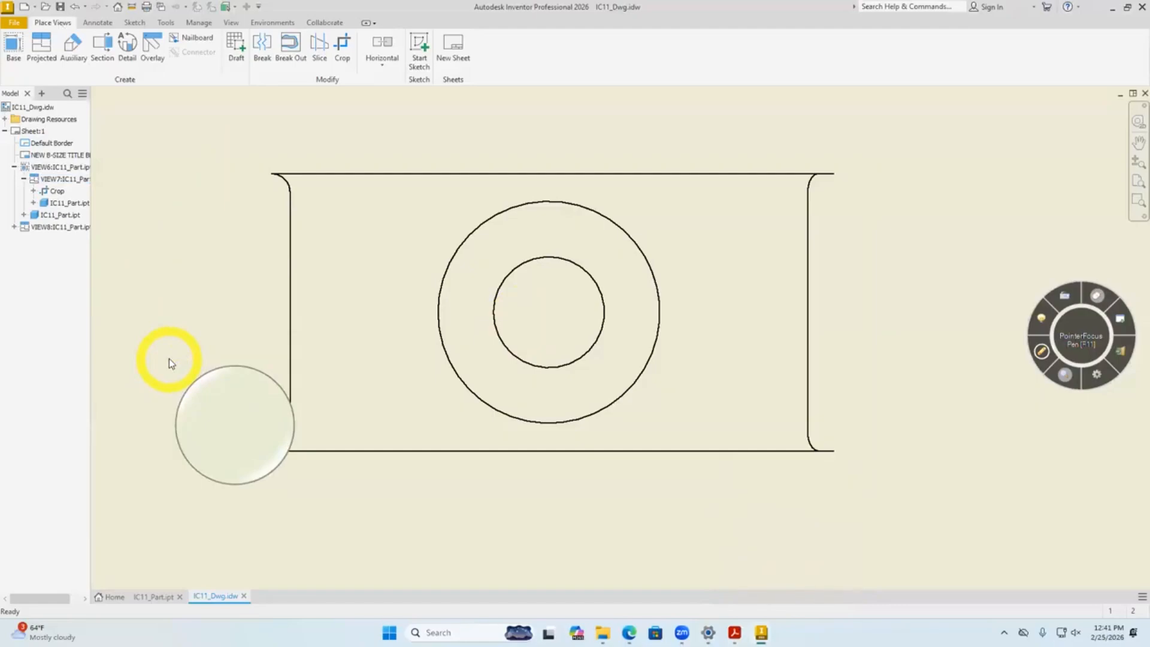
key(s)
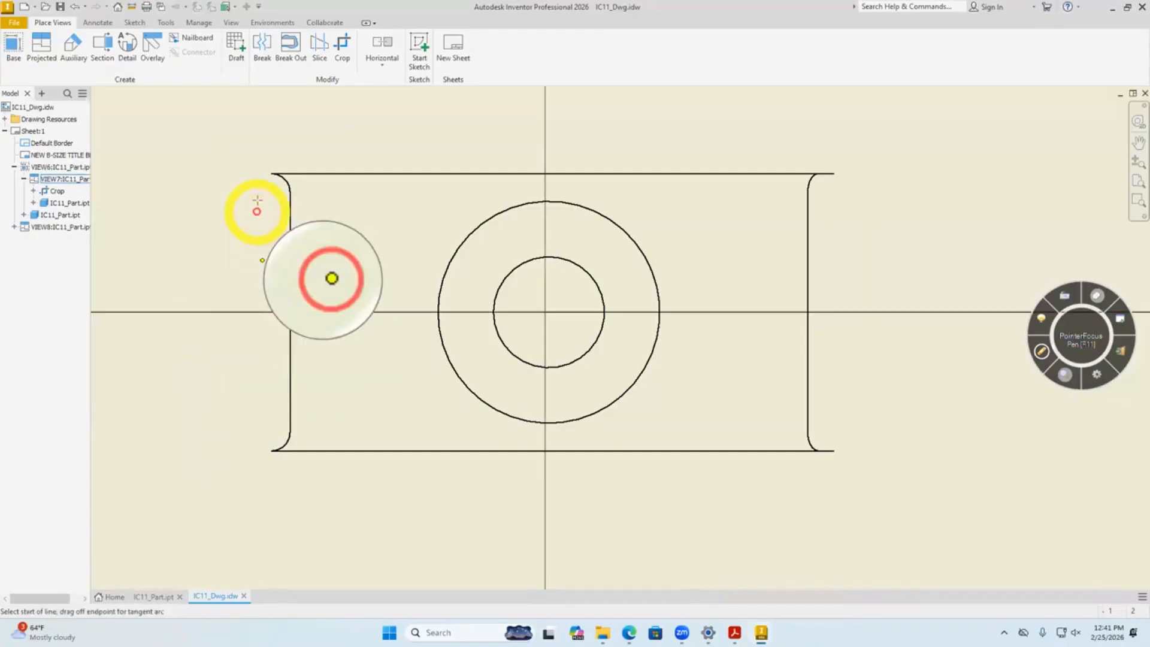
click(257, 227)
click(253, 173)
click(262, 184)
click(243, 200)
click(253, 206)
click(234, 223)
click(262, 232)
click(225, 248)
click(256, 268)
click(234, 285)
click(269, 309)
click(221, 338)
click(245, 353)
click(245, 381)
click(219, 397)
click(243, 407)
click(218, 417)
click(236, 425)
click(218, 448)
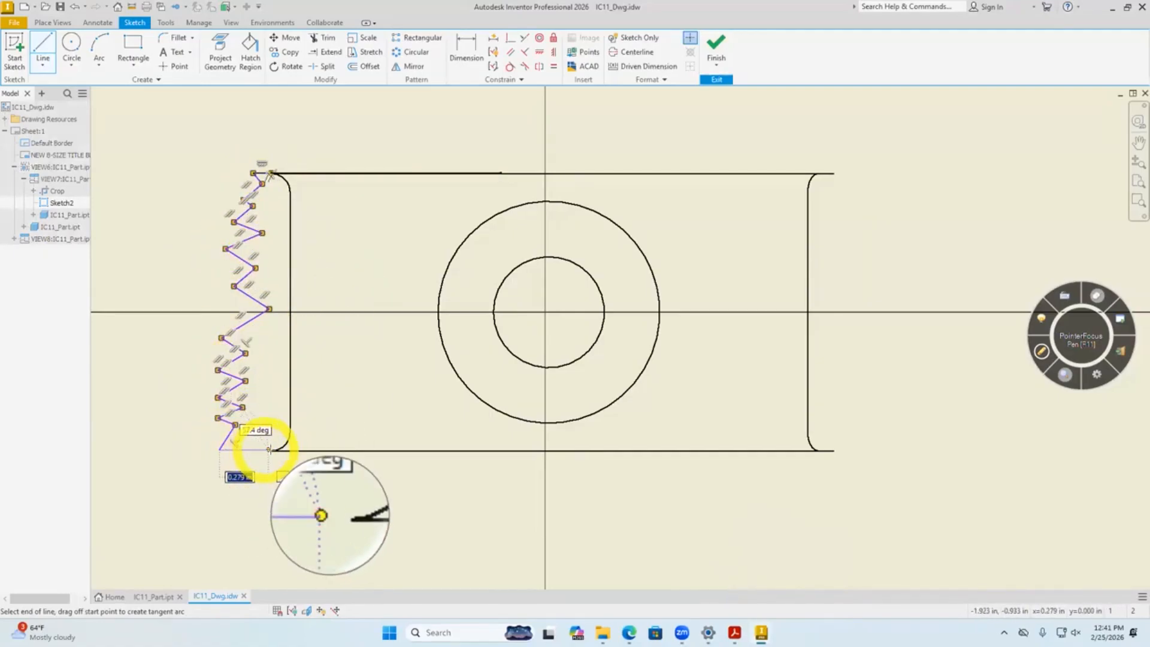
click(272, 449)
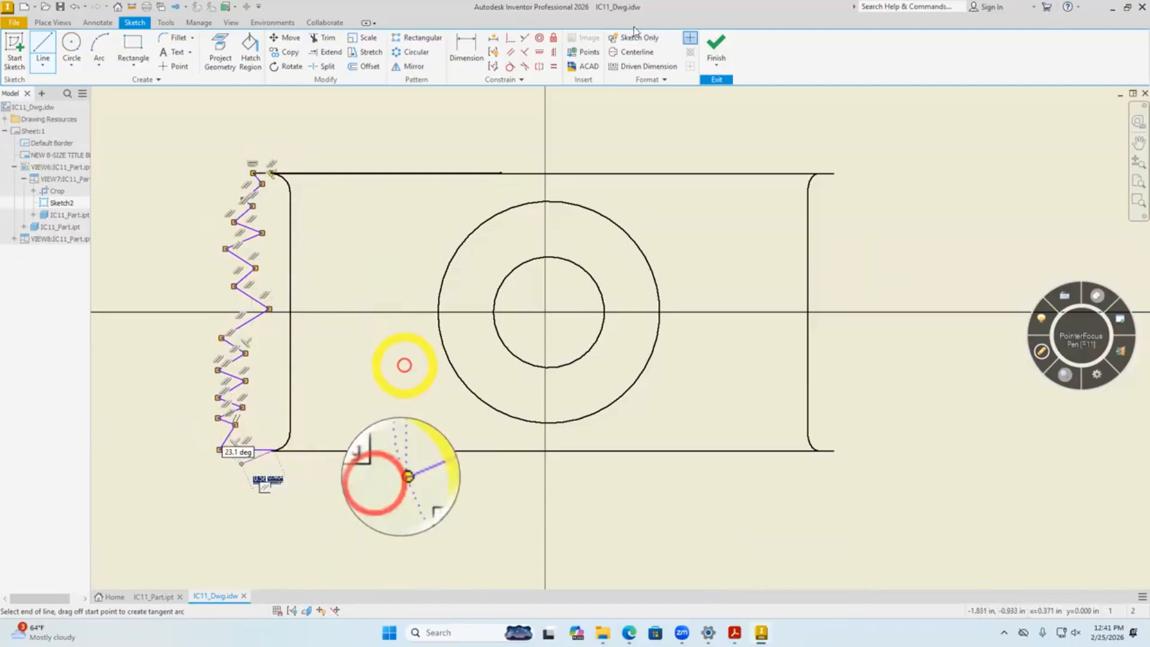
click(712, 51)
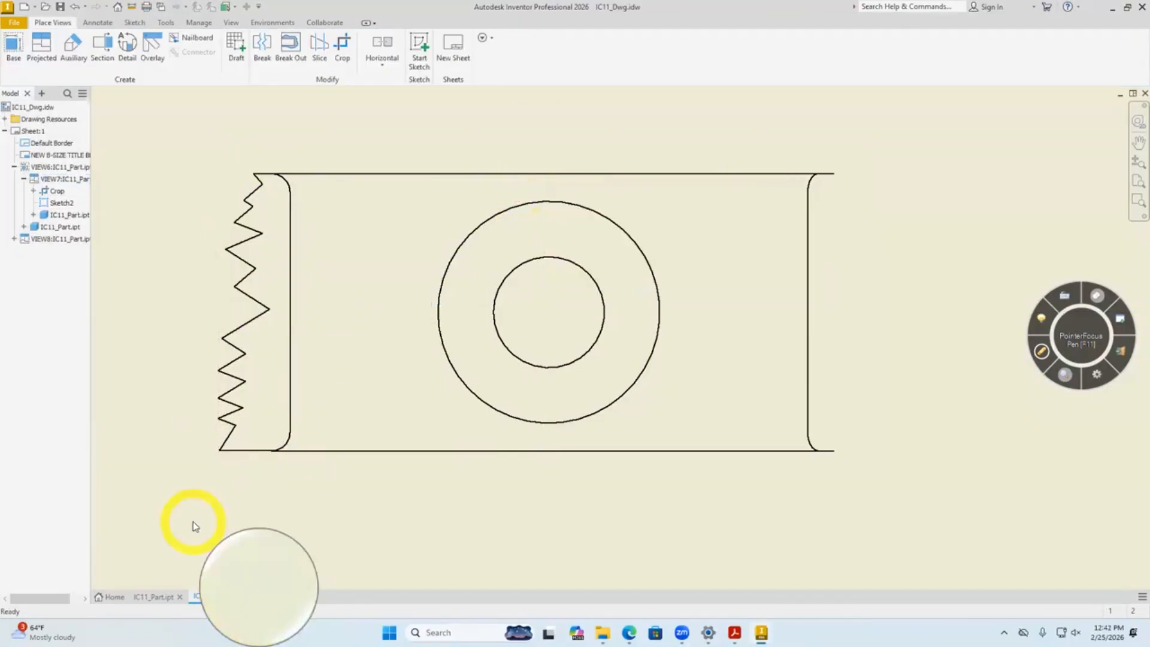
Place an auxiliary view of the front view at 1:1, projected from the slotted leg's outer edge and positioned up and to its right.
scroll(195, 526, down, 5)
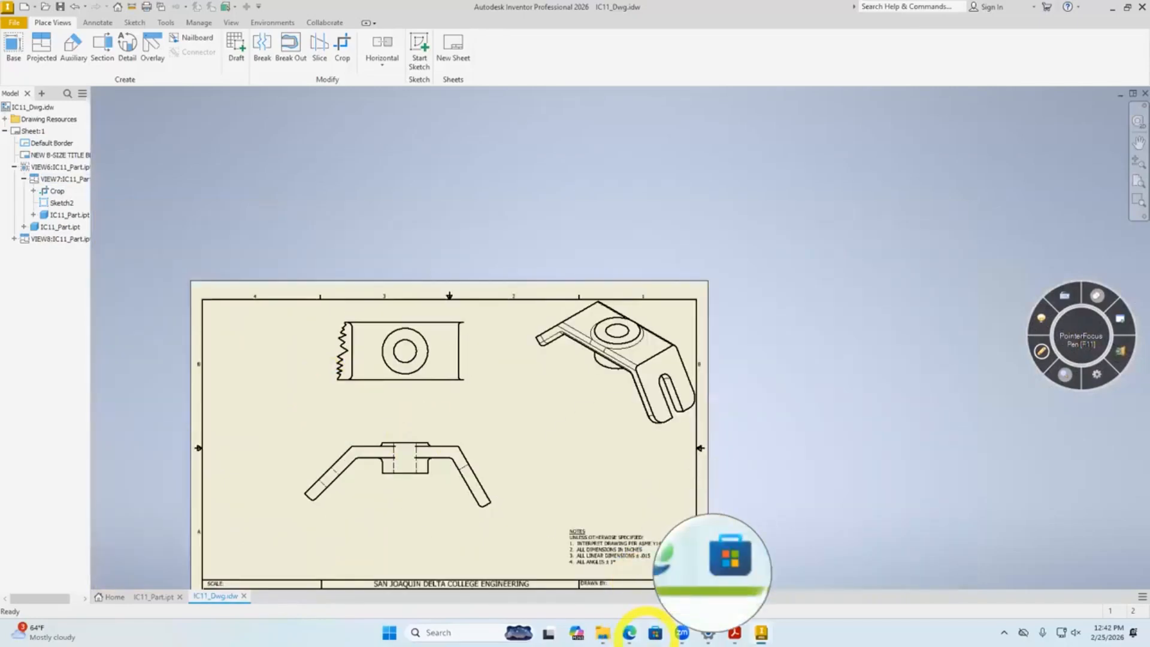
click(734, 633)
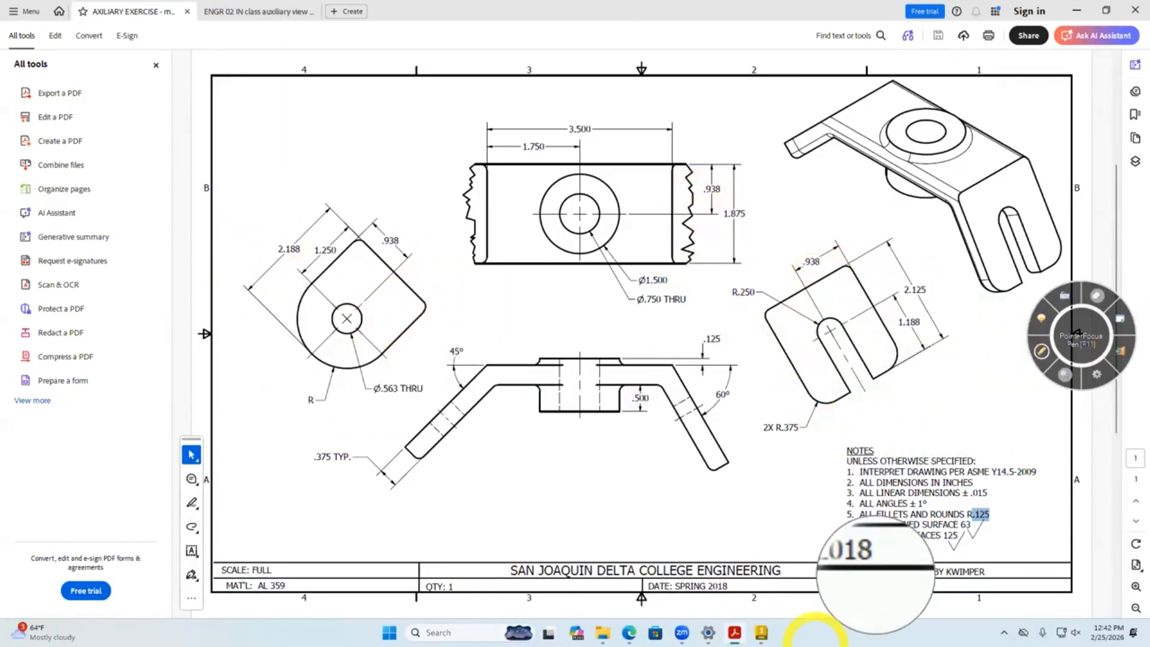
mouse_move(760, 632)
click(767, 569)
scroll(395, 452, up, 5)
middle_drag(396, 452, 373, 293)
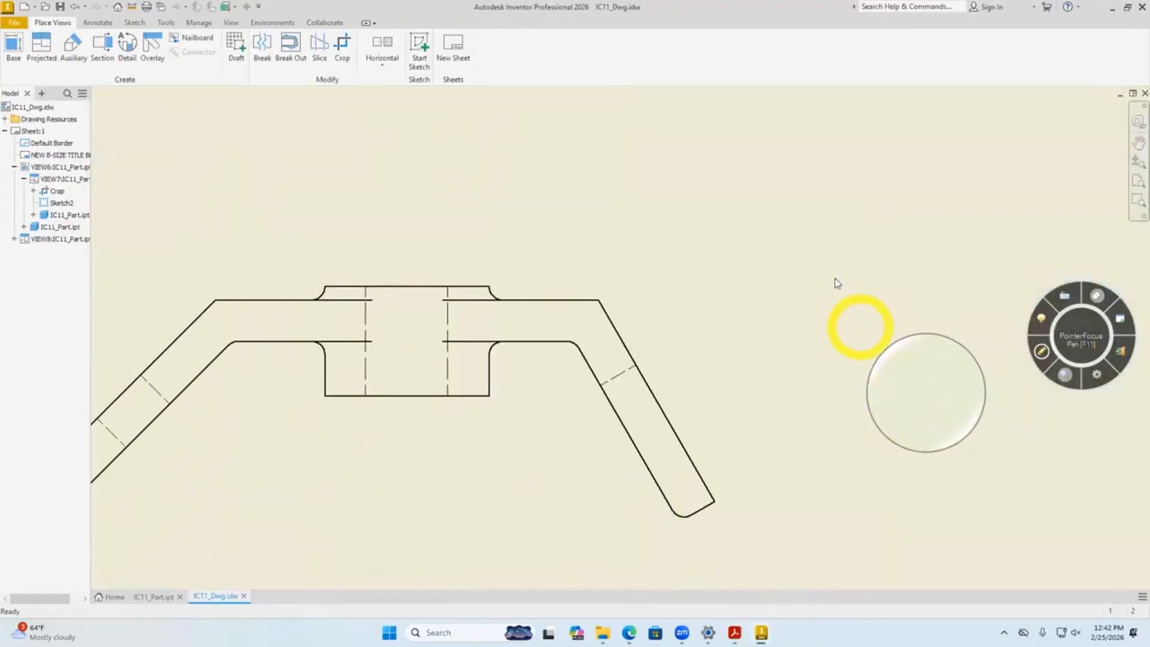
click(73, 48)
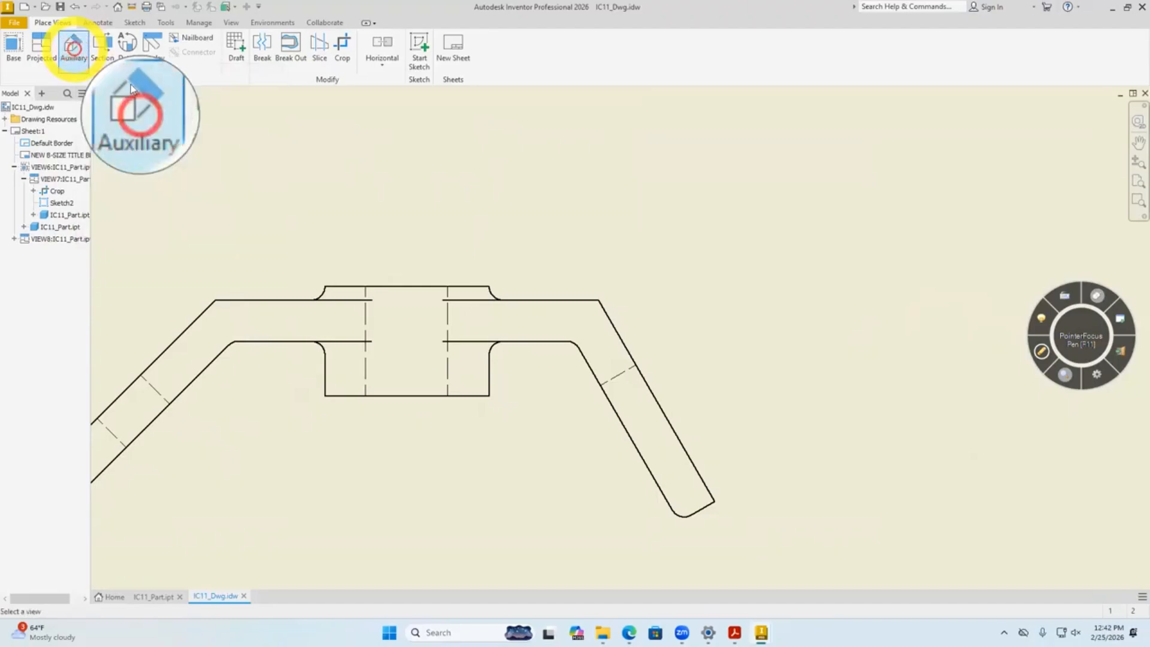
click(419, 268)
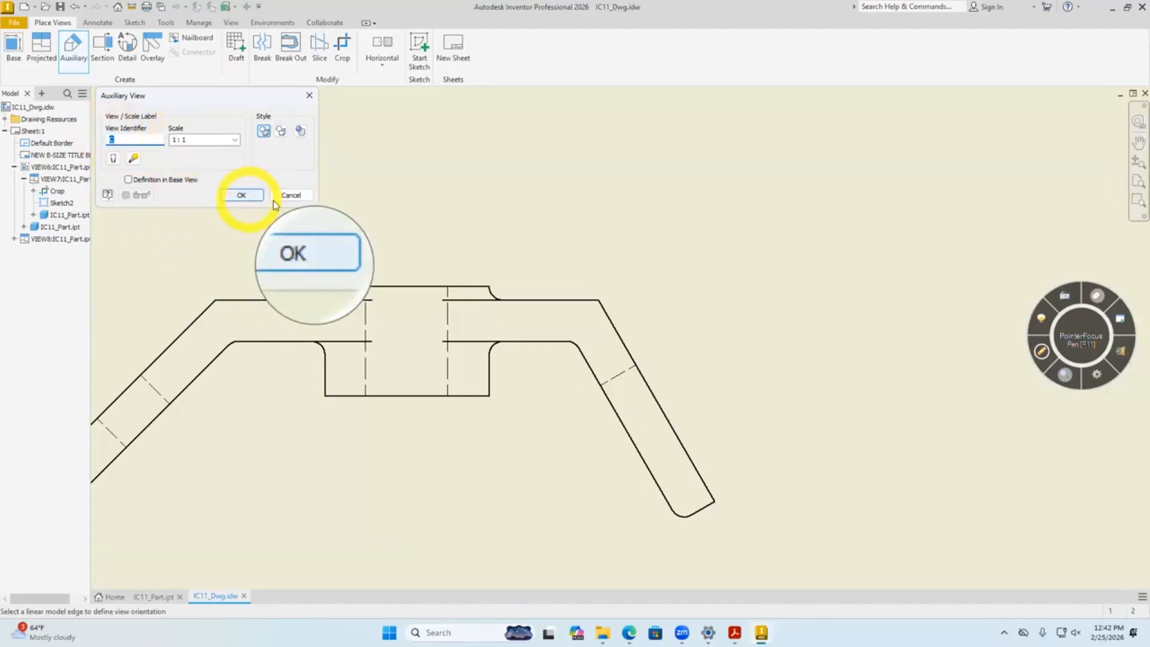
click(625, 345)
scroll(629, 347, up, 3)
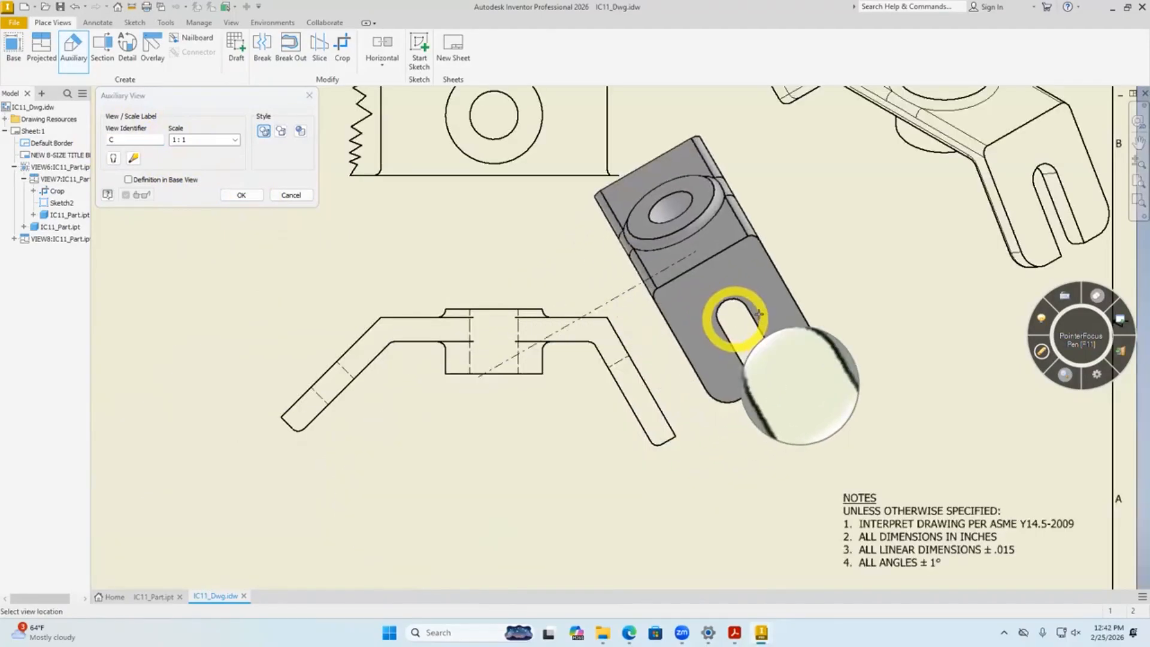
click(802, 303)
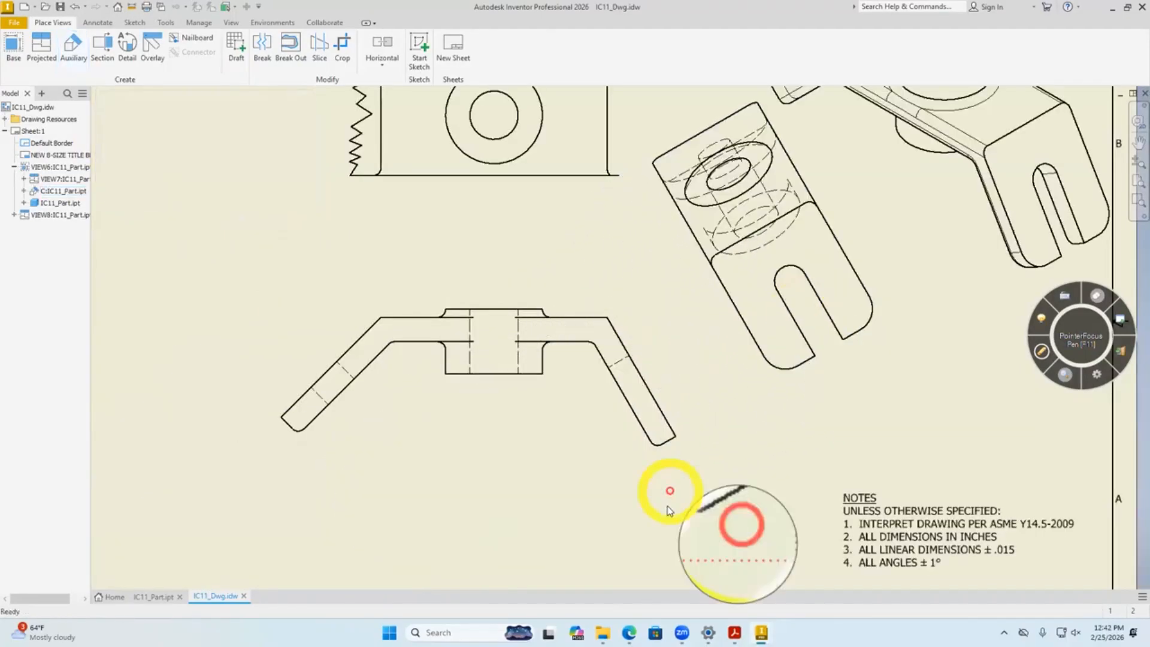
Crop the auxiliary view with a circular boundary centred on the slot, large enough to enclose the whole slotted face.
mouse_move(669, 491)
middle_down()
mouse_move(629, 505)
mouse_move(333, 483)
middle_up()
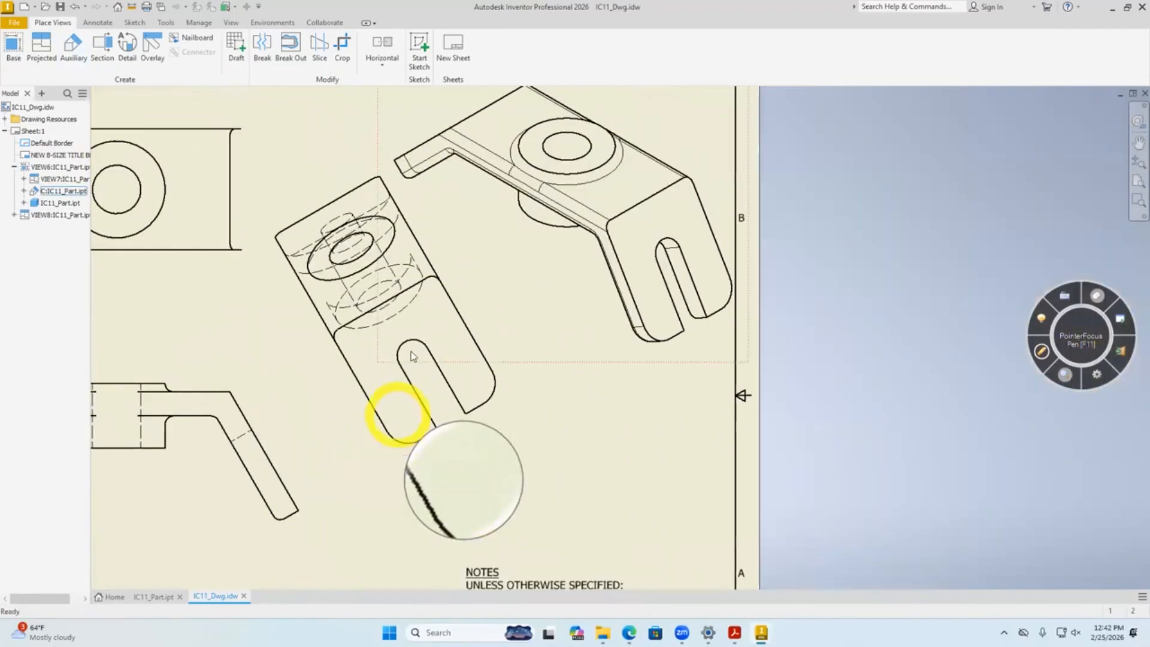
scroll(411, 356, down, 3)
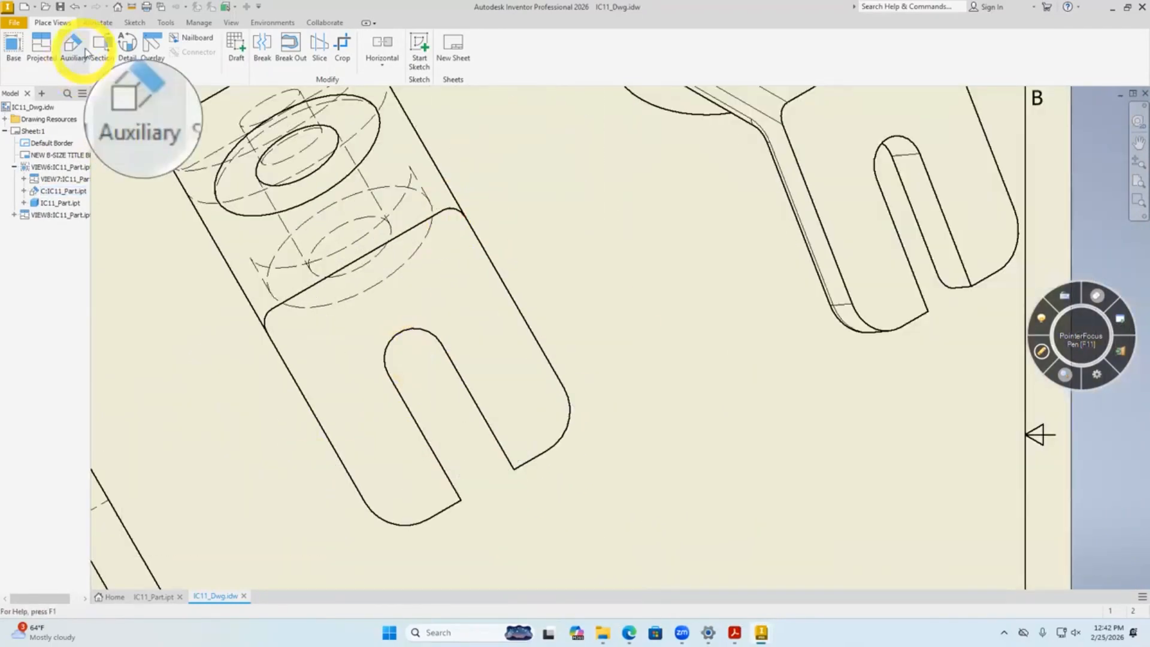
click(342, 47)
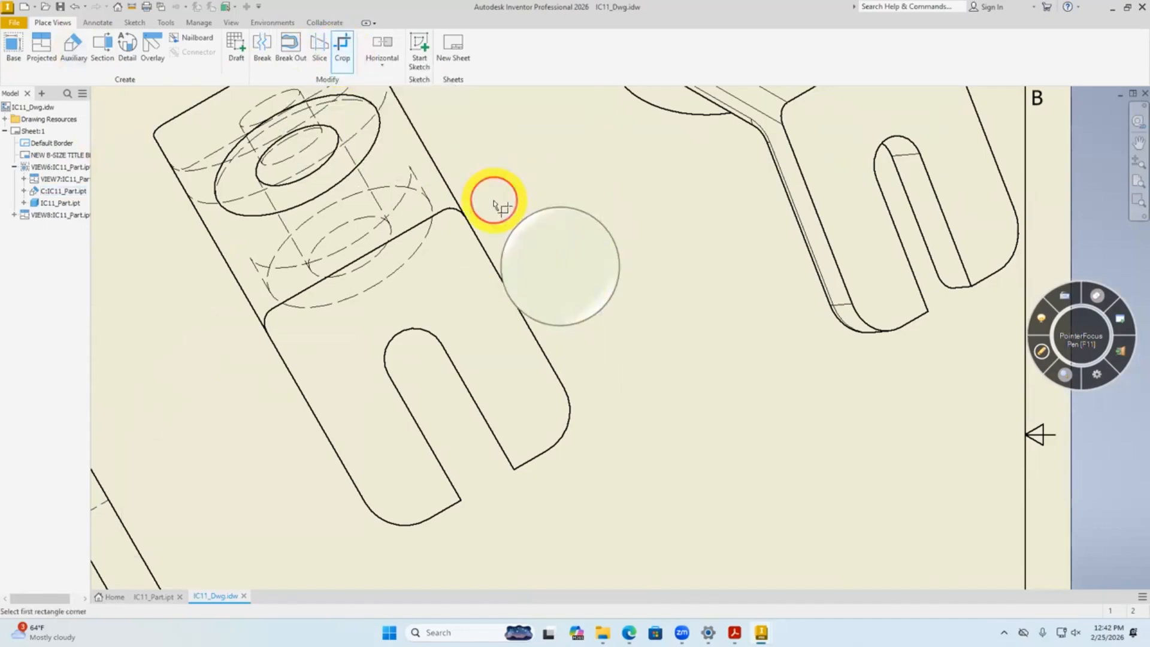
right_click(565, 233)
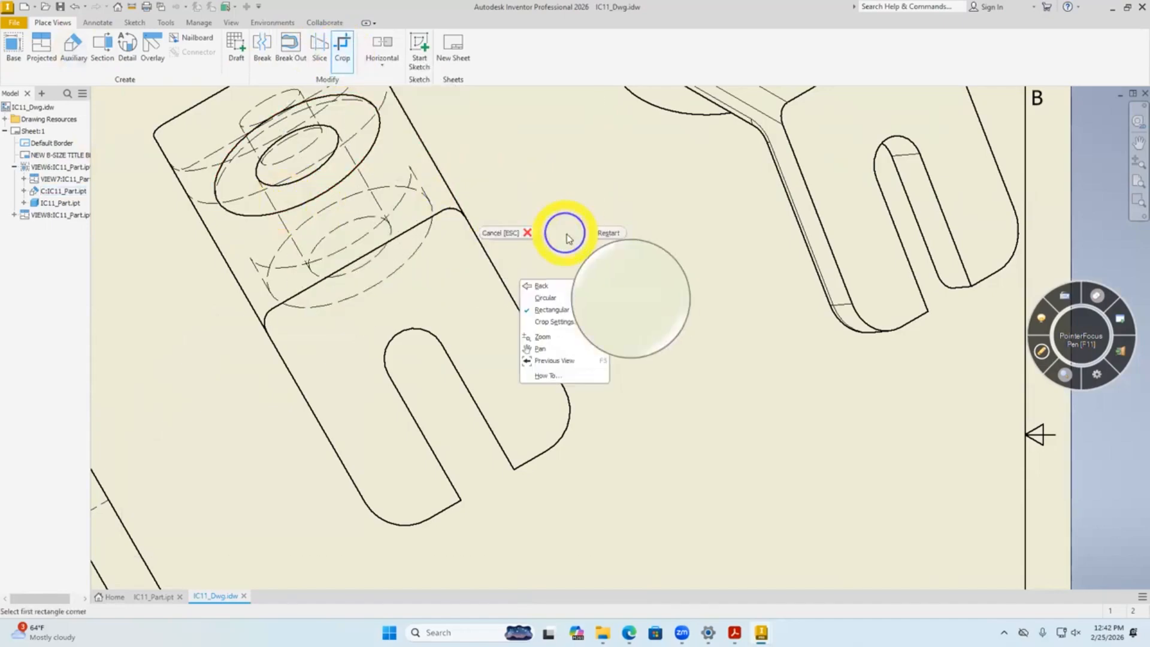
click(545, 297)
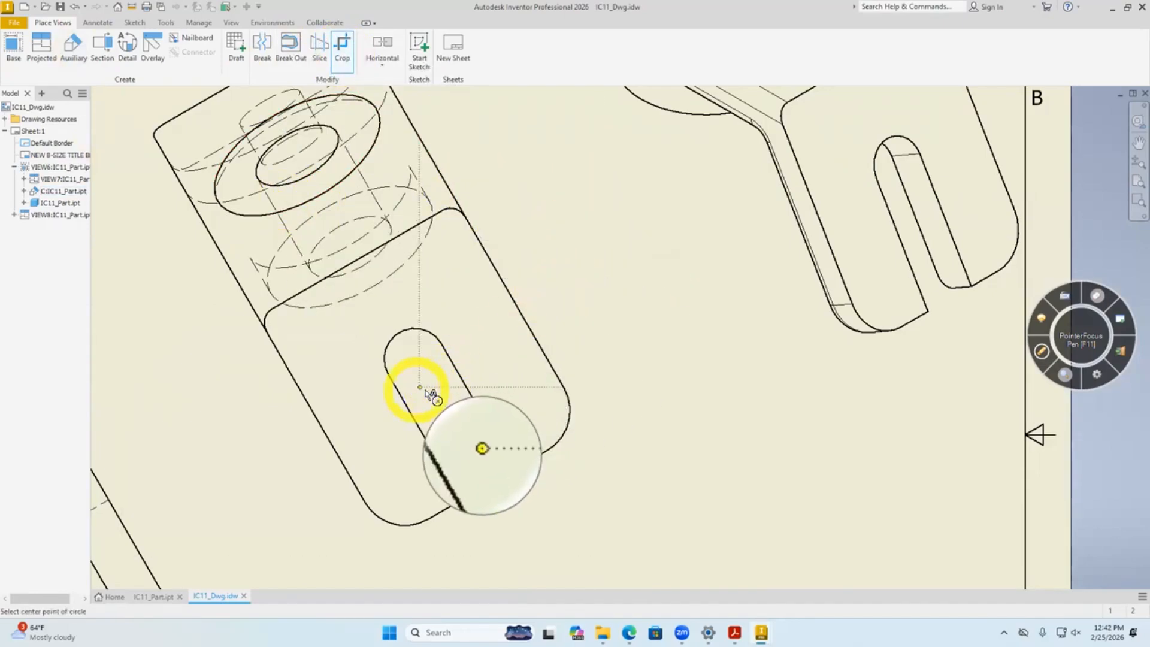
click(426, 388)
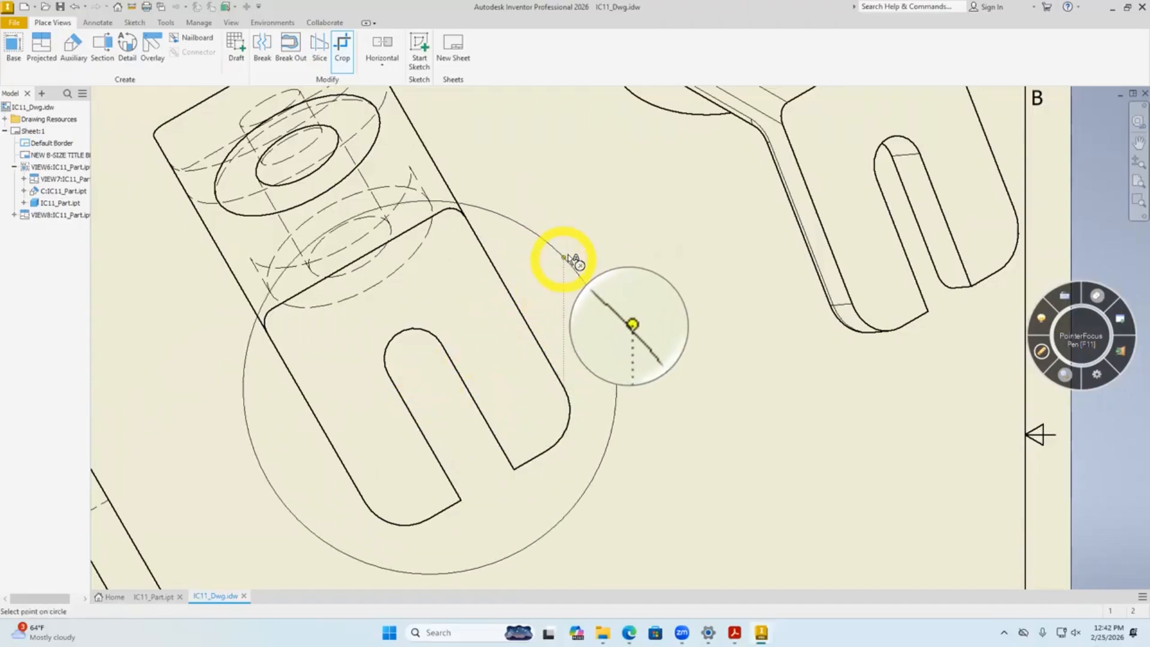
click(568, 258)
Hide the circular cut edge and dashed boss curves remaining above the slotted face in the auxiliary view.
middle_drag(482, 253, 545, 261)
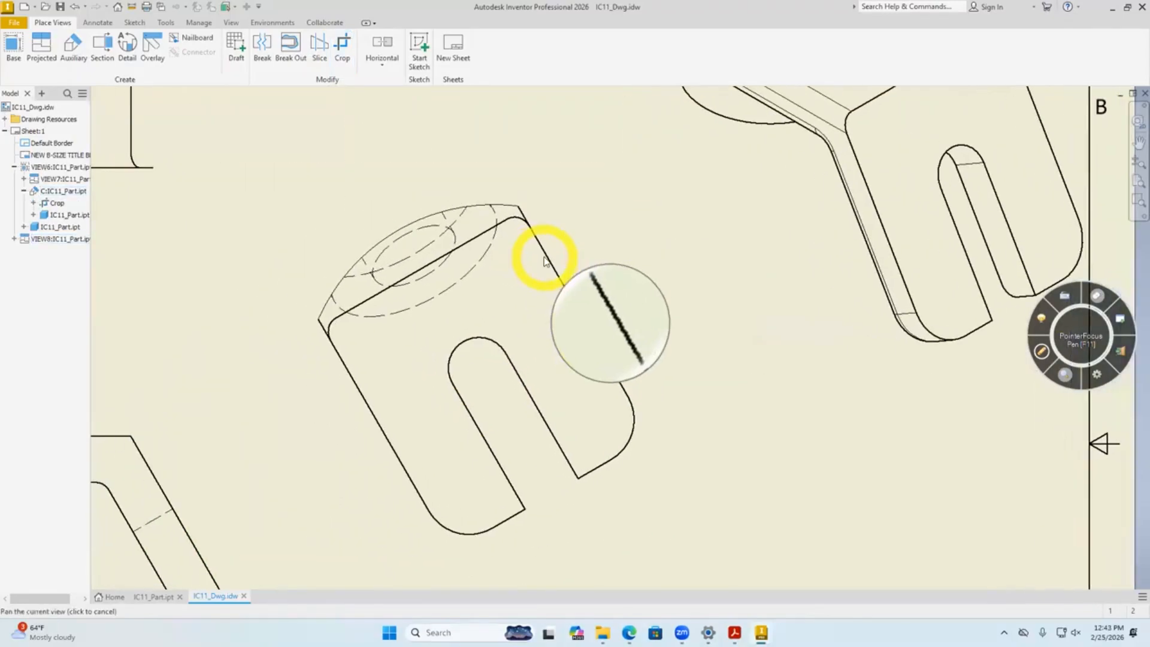
scroll(296, 301, down, 3)
scroll(296, 301, up, 2)
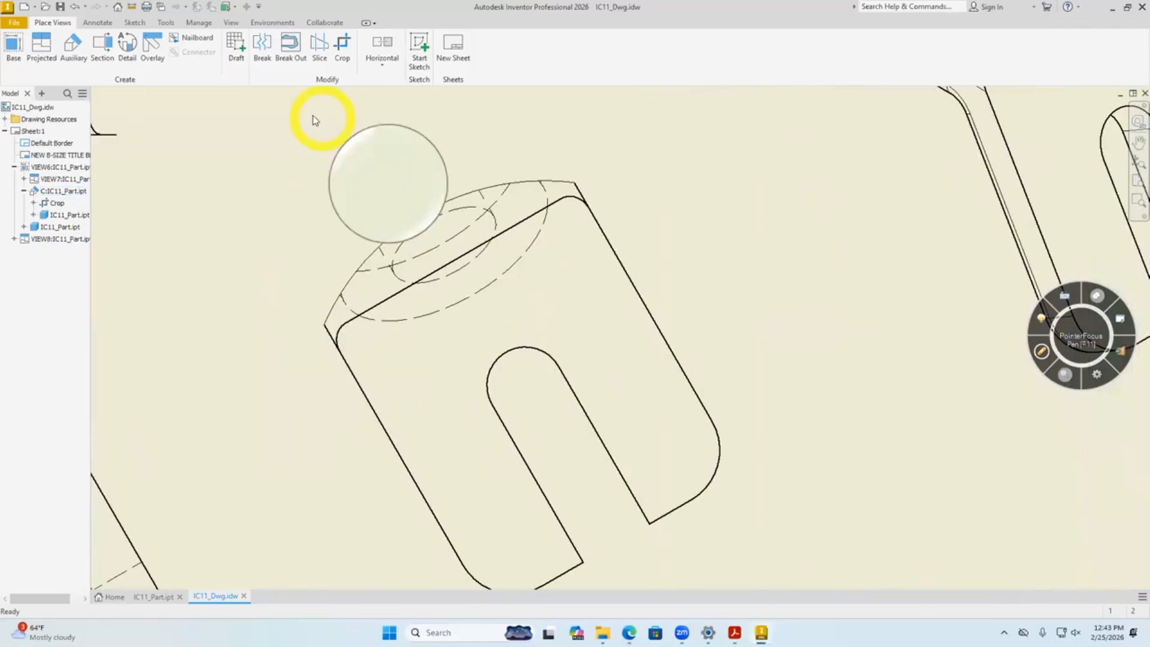
mouse_move(250, 105)
mouse_down()
mouse_move(498, 266)
mouse_move(564, 328)
mouse_up()
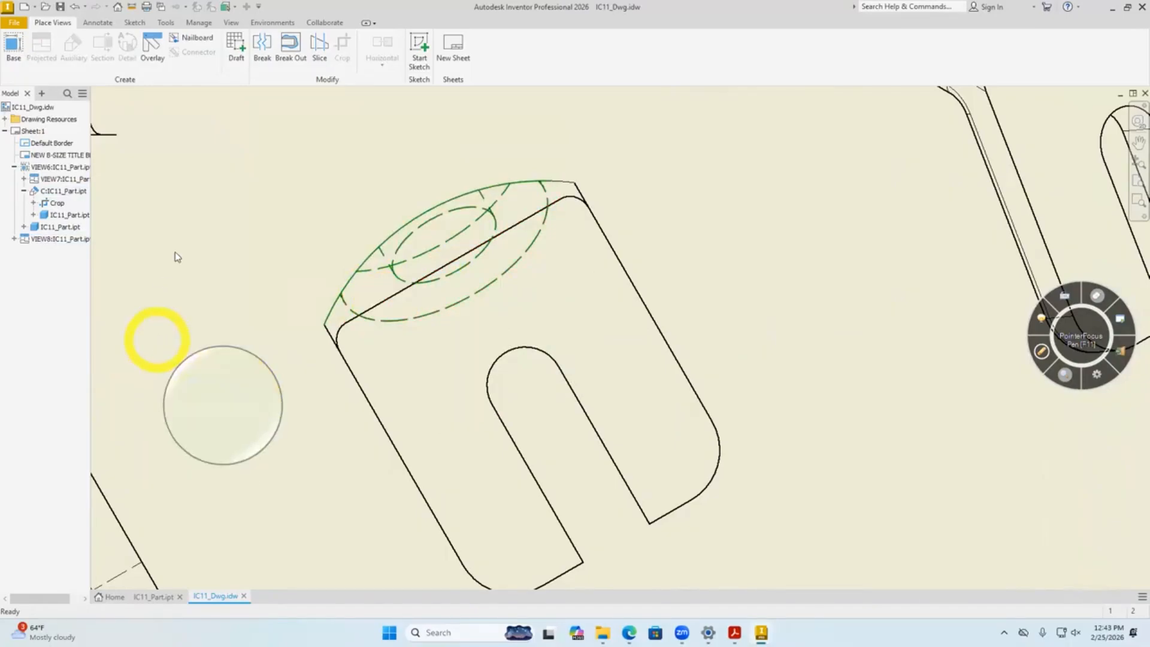
right_click(226, 237)
click(228, 301)
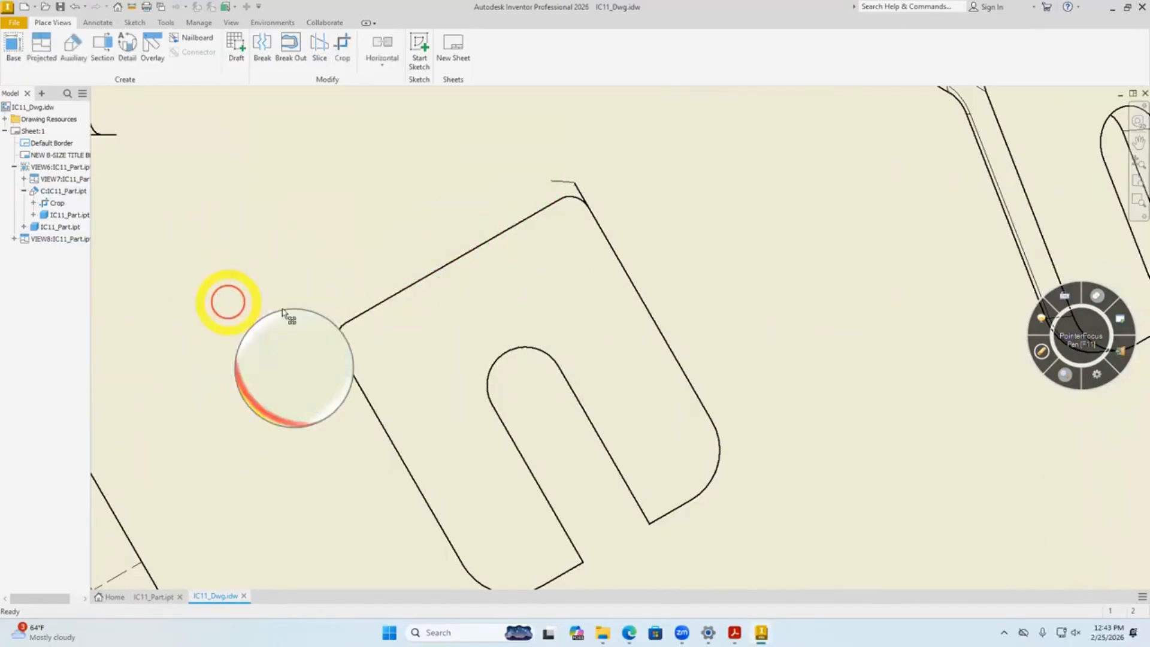
Hide the short line stub left outside the slotted face's upper-left corner in the auxiliary view.
drag(194, 306, 342, 381)
scroll(334, 339, down, 3)
right_click(327, 321)
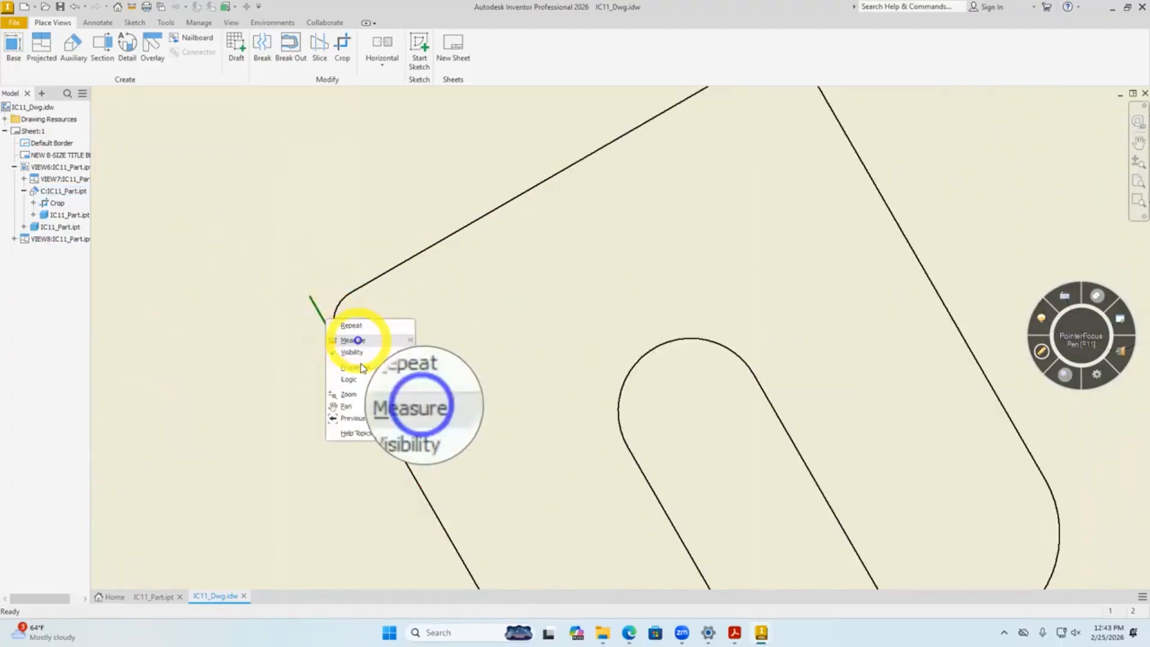
click(359, 353)
scroll(301, 377, up, 3)
middle_drag(559, 395, 575, 343)
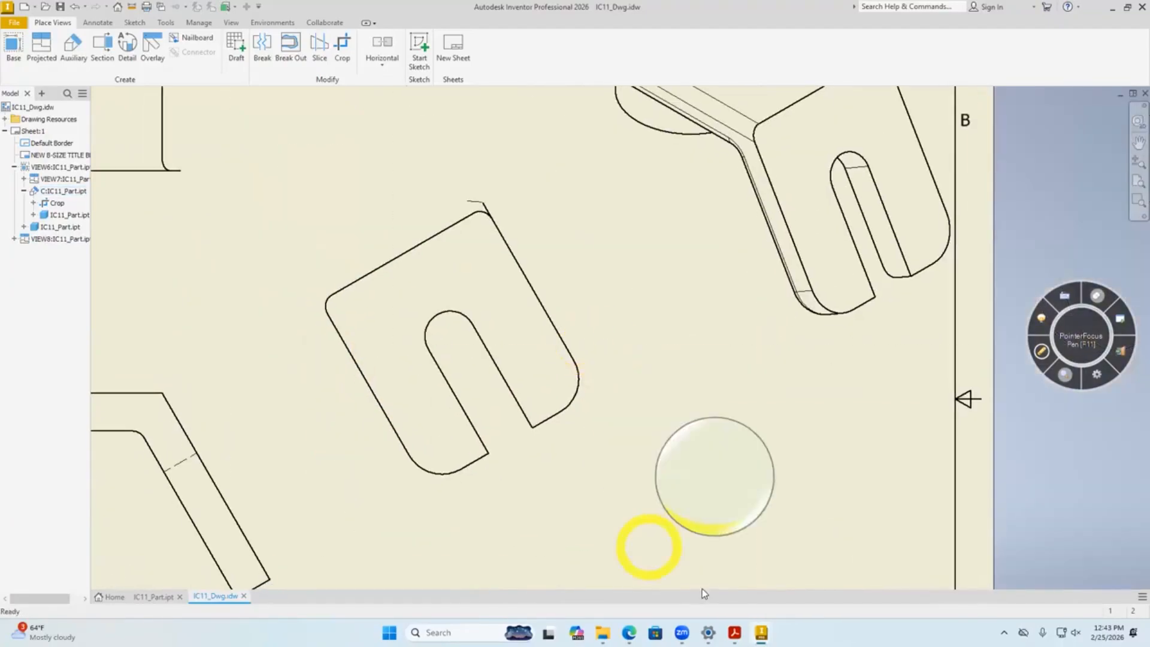
Open the HW 11 FIXTURE BASE PDF from the 02_HW 11 _ AuxiliaryViews w Inventor folder and view it without the layers list.
click(734, 633)
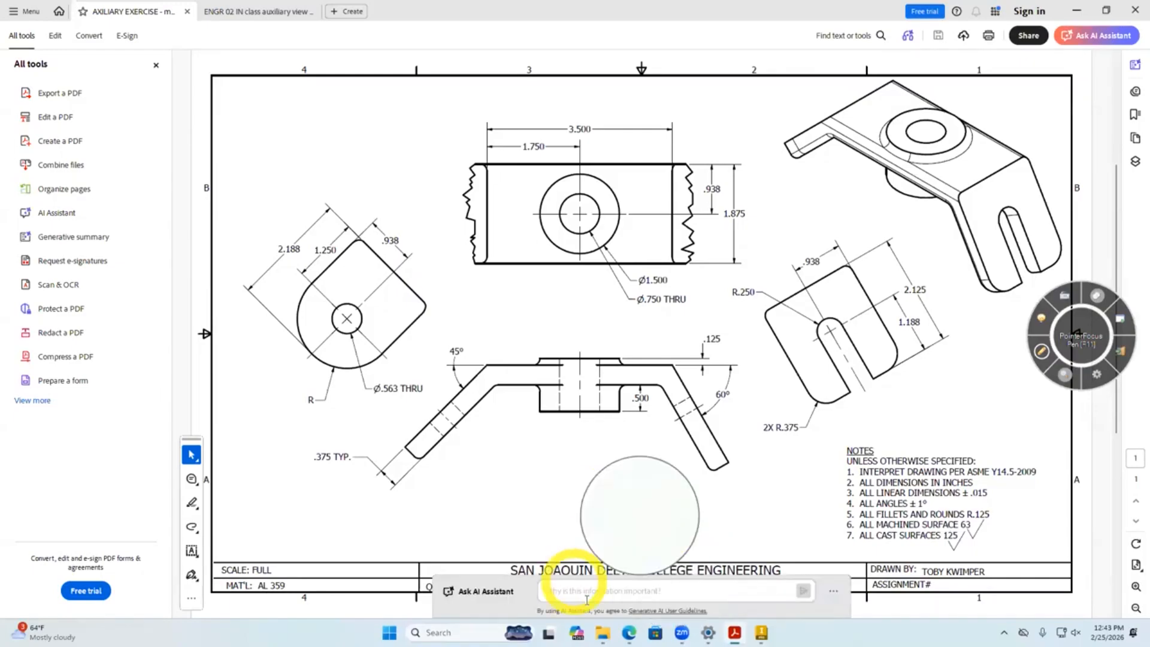
mouse_move(602, 632)
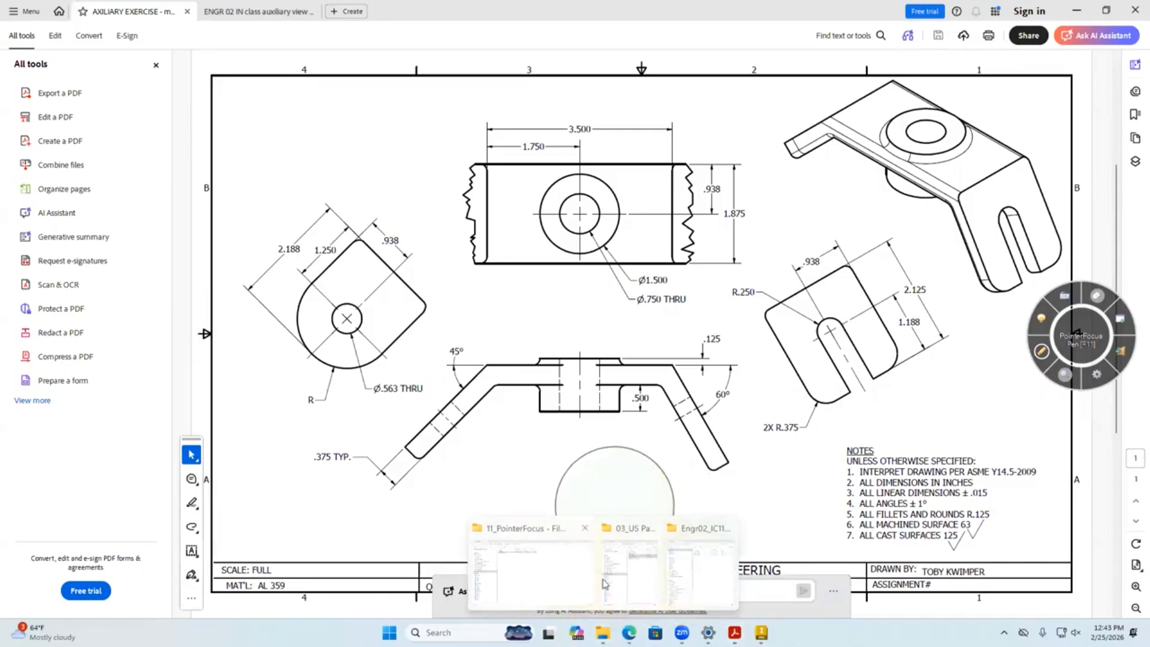
click(533, 577)
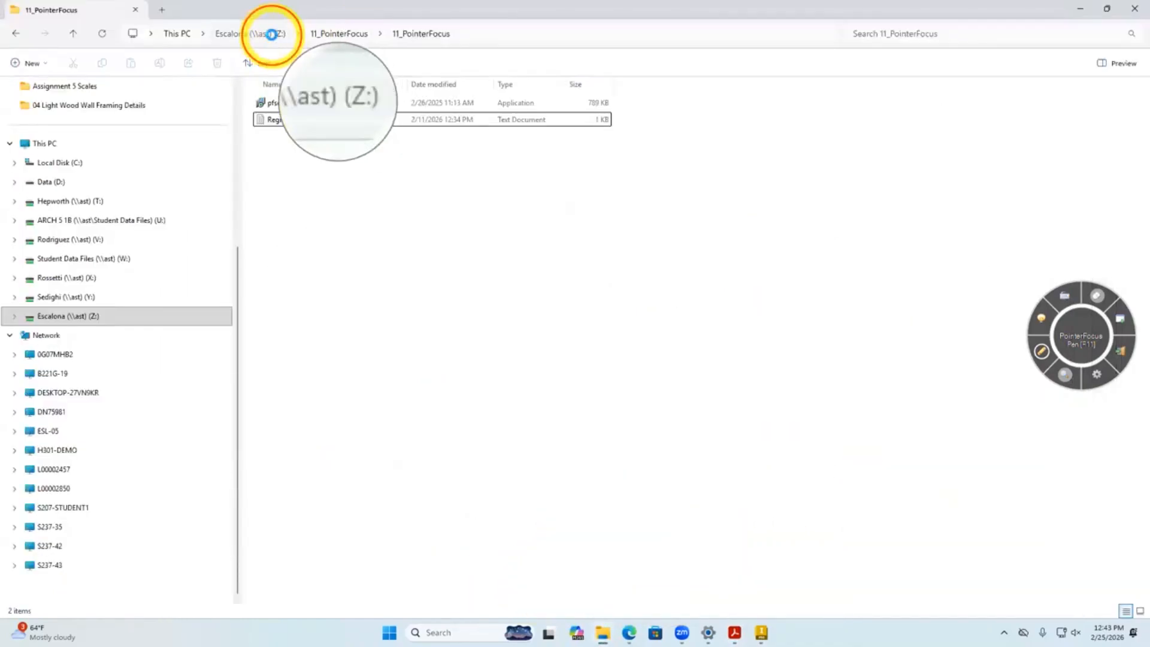
click(271, 34)
click(310, 173)
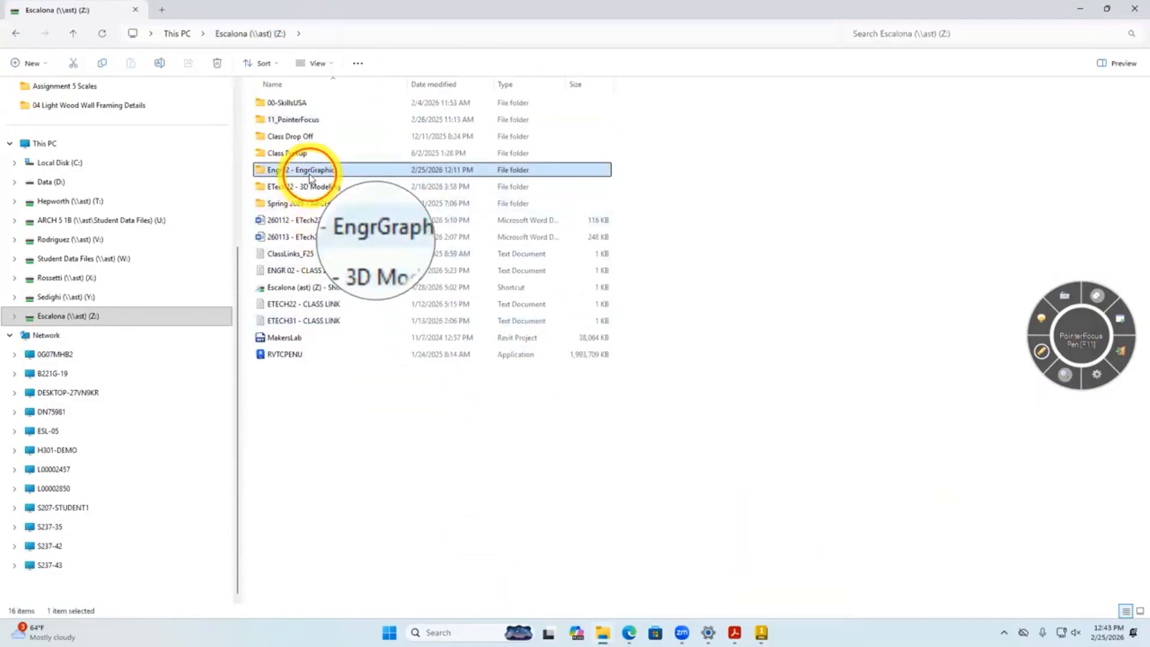
double_click(309, 172)
double_click(309, 174)
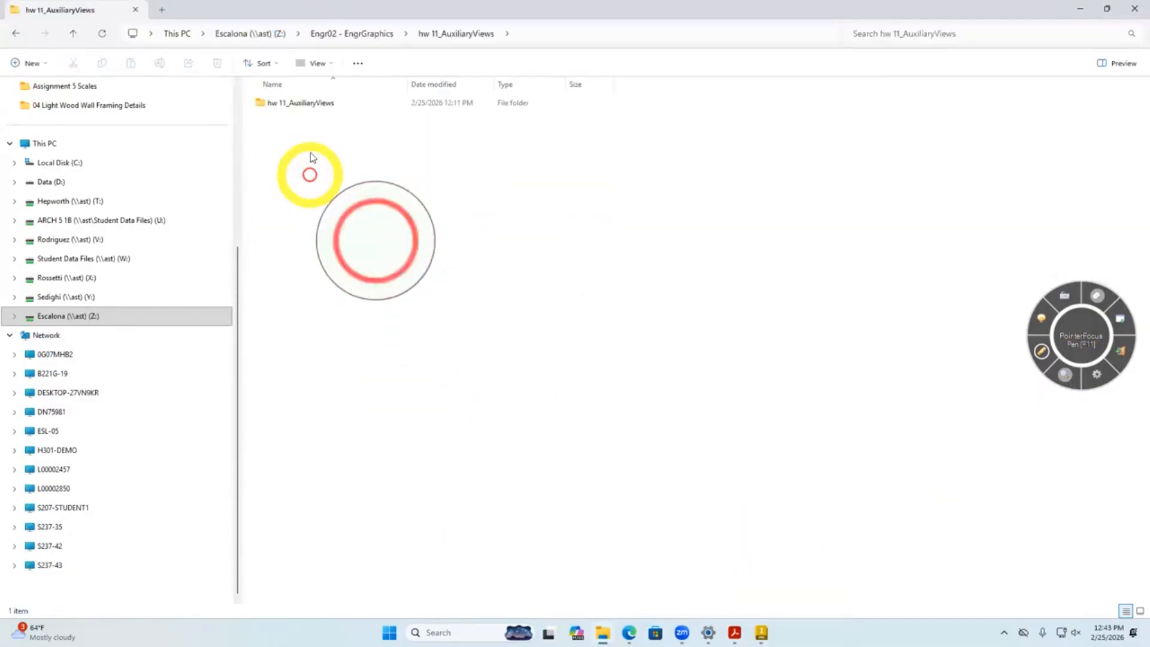
double_click(310, 106)
double_click(308, 120)
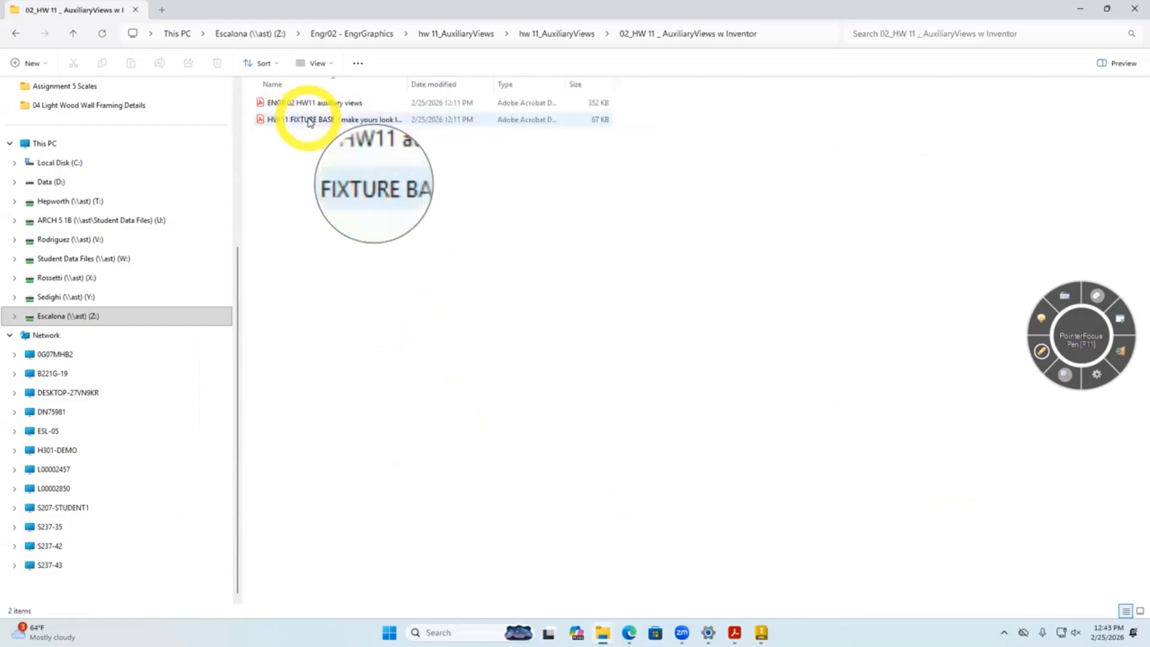
double_click(310, 120)
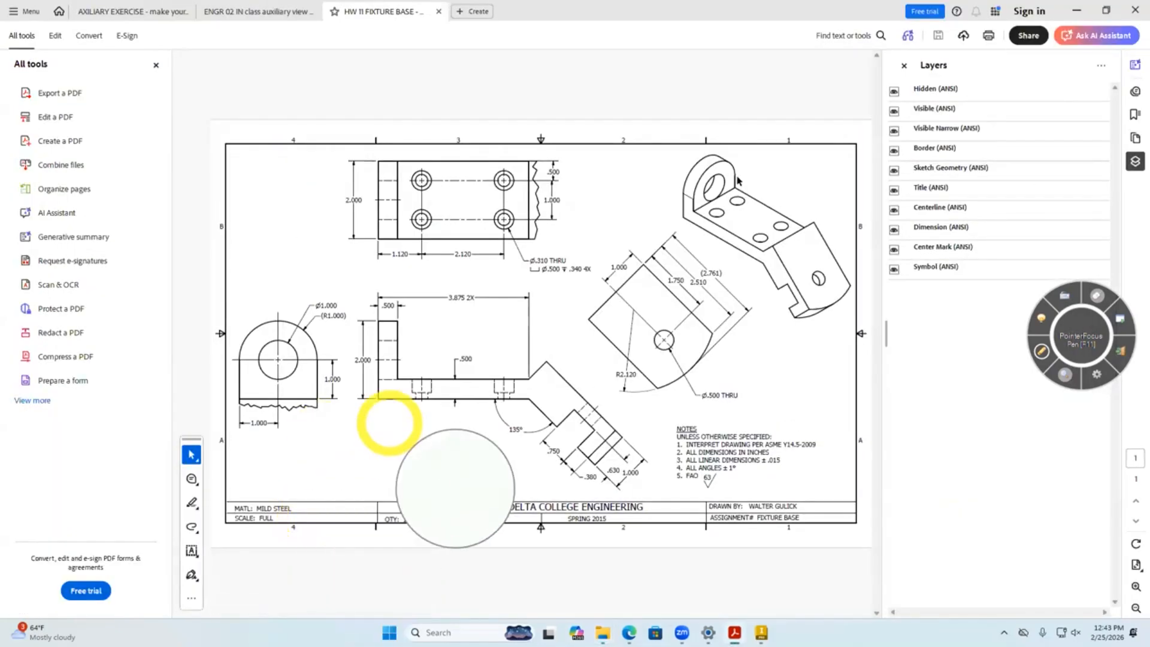
click(904, 65)
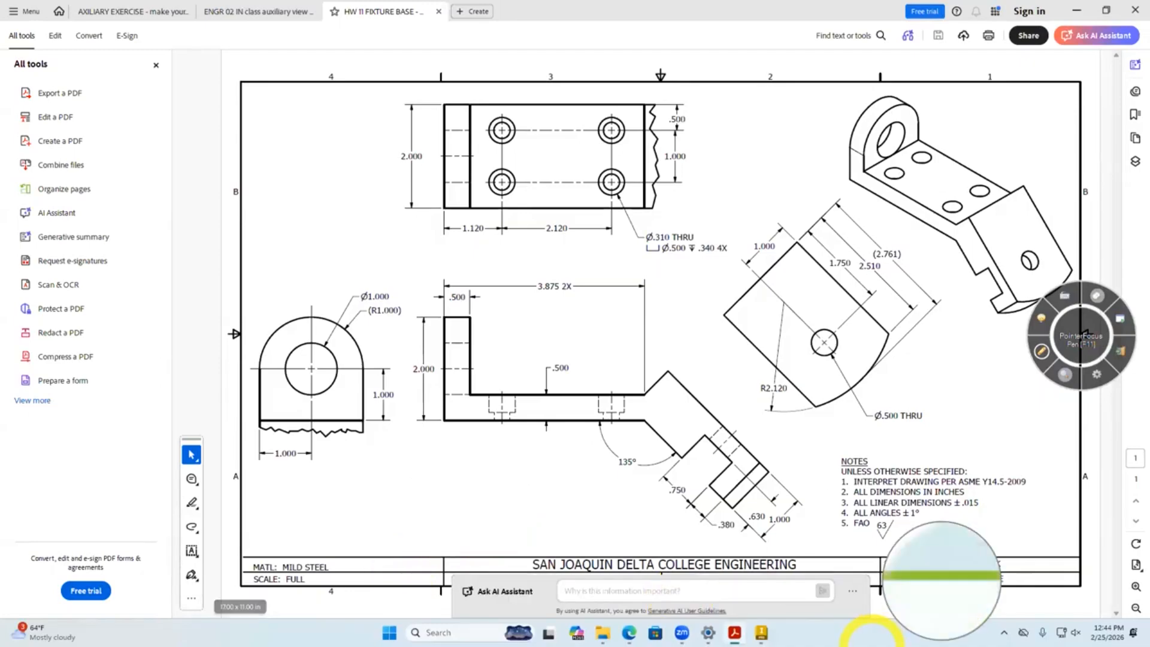
Switch back to Inventor and bring up the IC11_Part model.
mouse_move(761, 633)
click(825, 582)
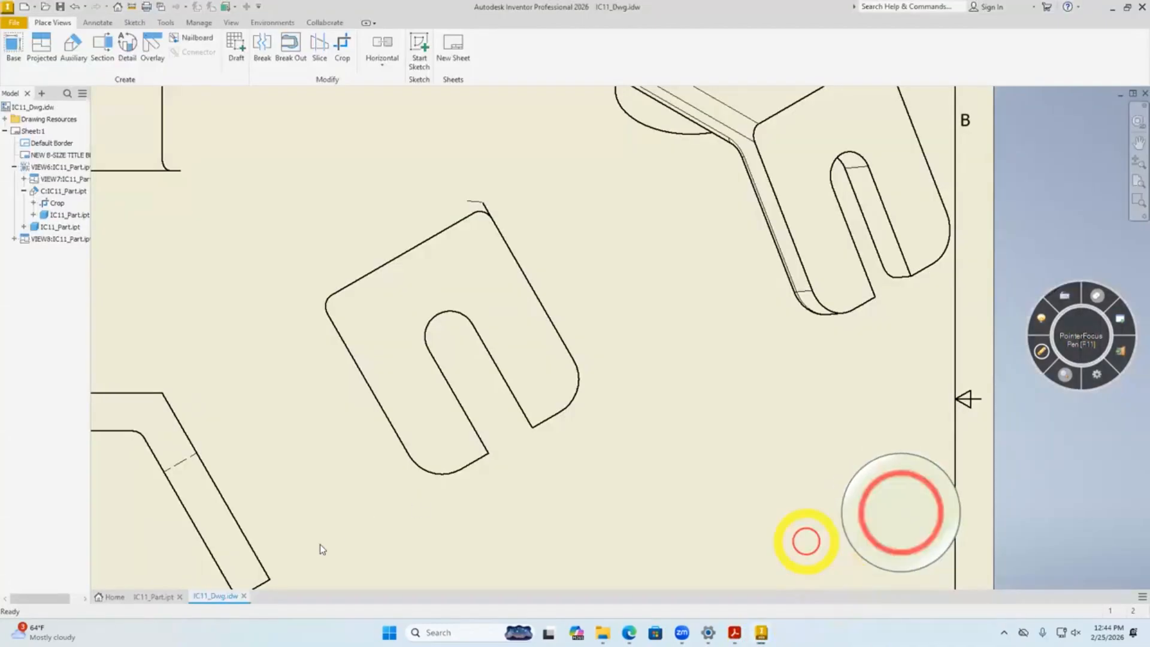
click(152, 597)
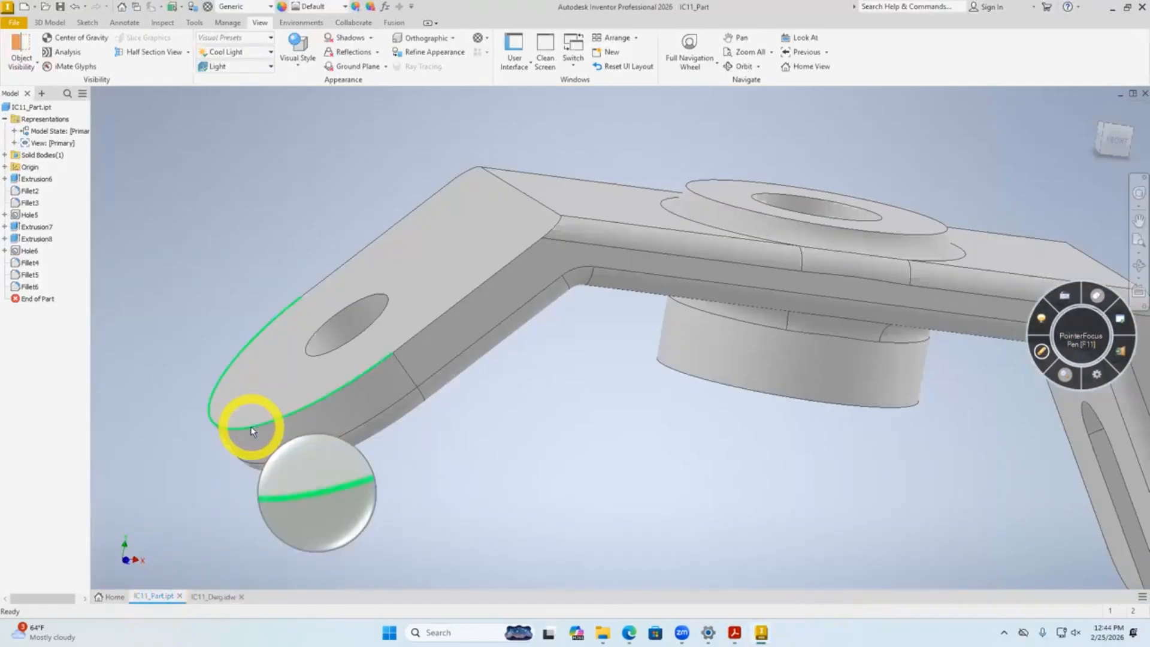
Place a 0.25 in through hole on the flat top face, between the circular-holed leg and the round boss.
scroll(251, 433, down, 3)
shift+middle_drag(447, 413, 451, 325)
scroll(450, 325, up, 3)
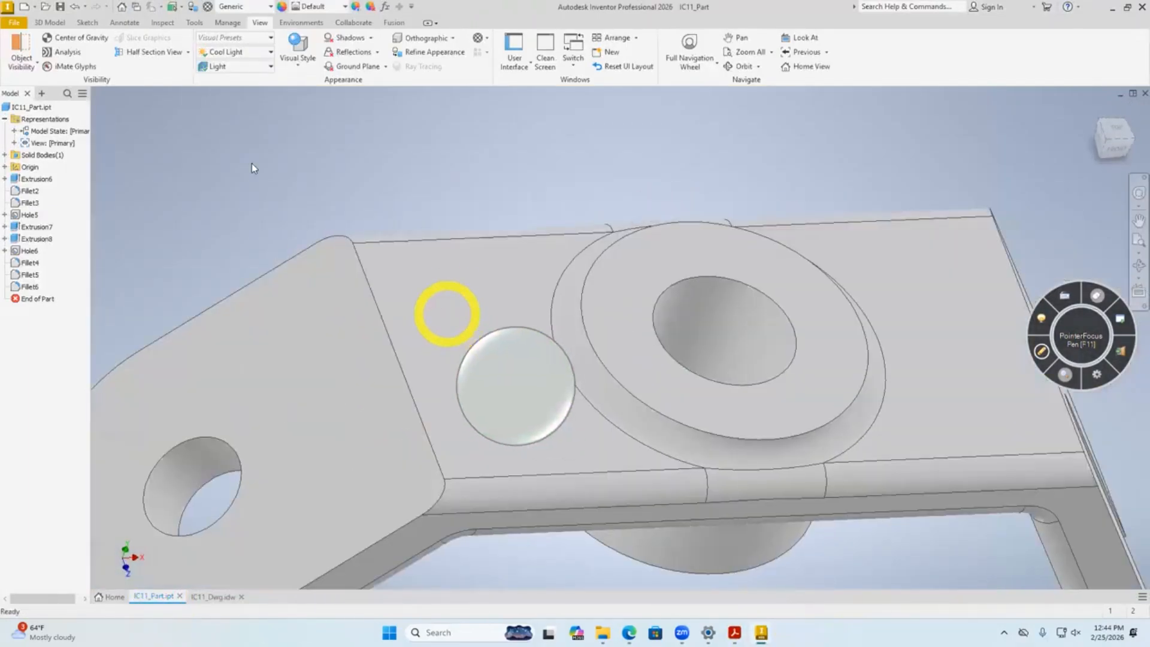
right_click(311, 123)
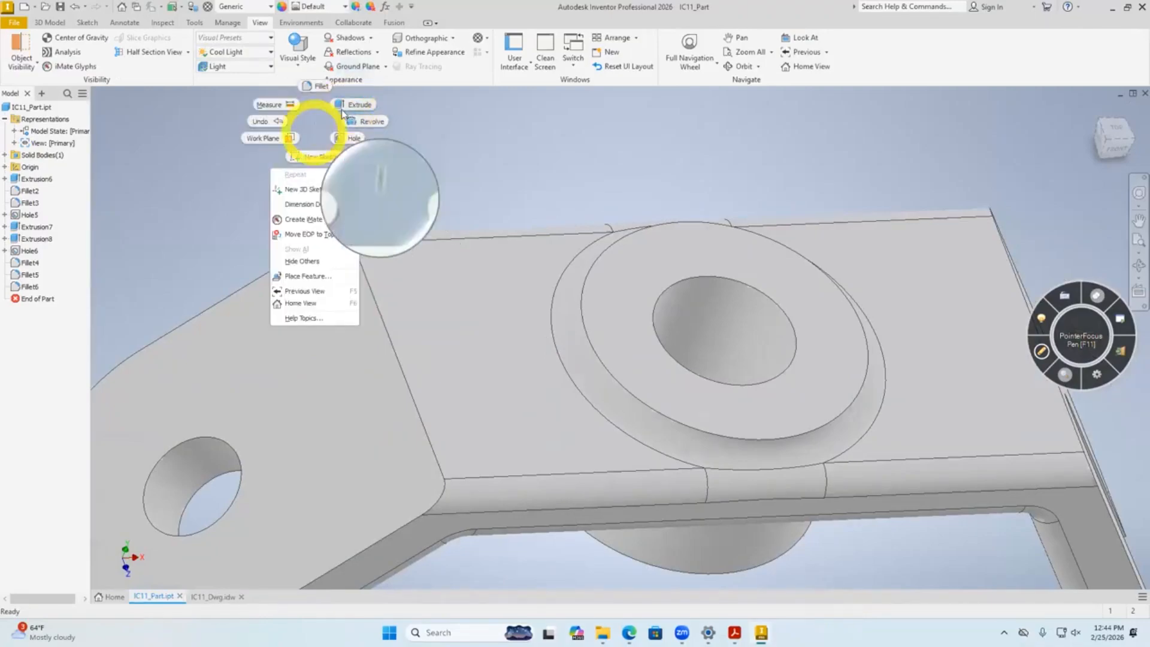
click(350, 137)
click(427, 280)
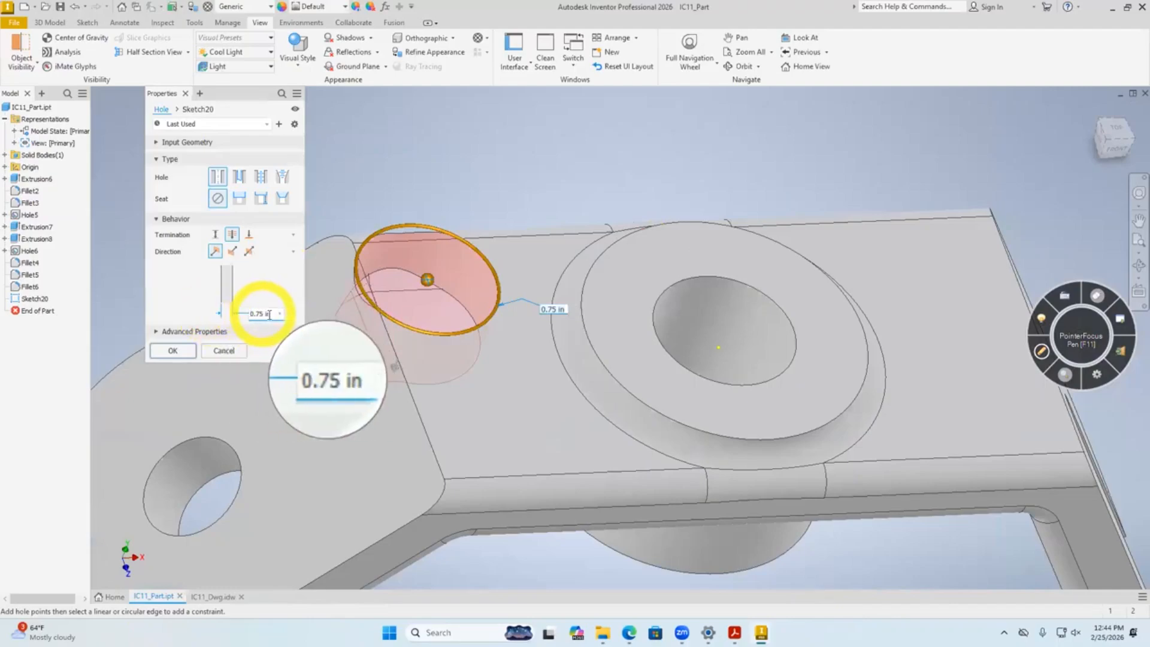
drag(270, 315, 226, 313)
text(.25)
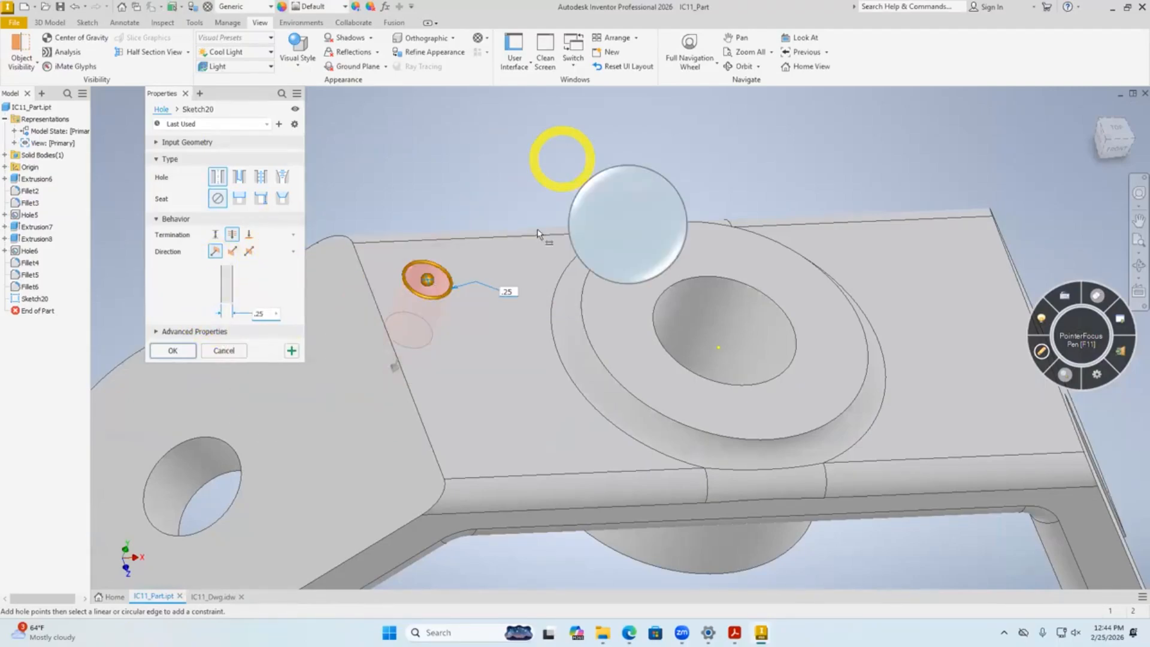
click(175, 351)
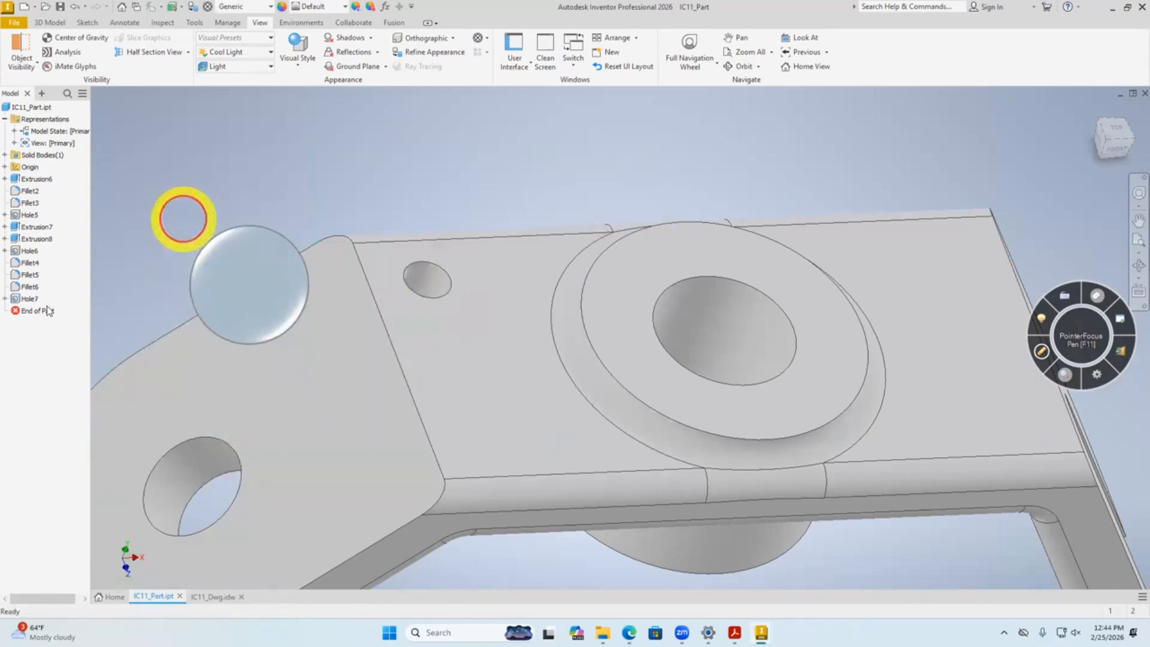
Edit the small hole's sketch and dimension its centre 0.5 in from the plate's rear edge.
click(5, 298)
double_click(44, 311)
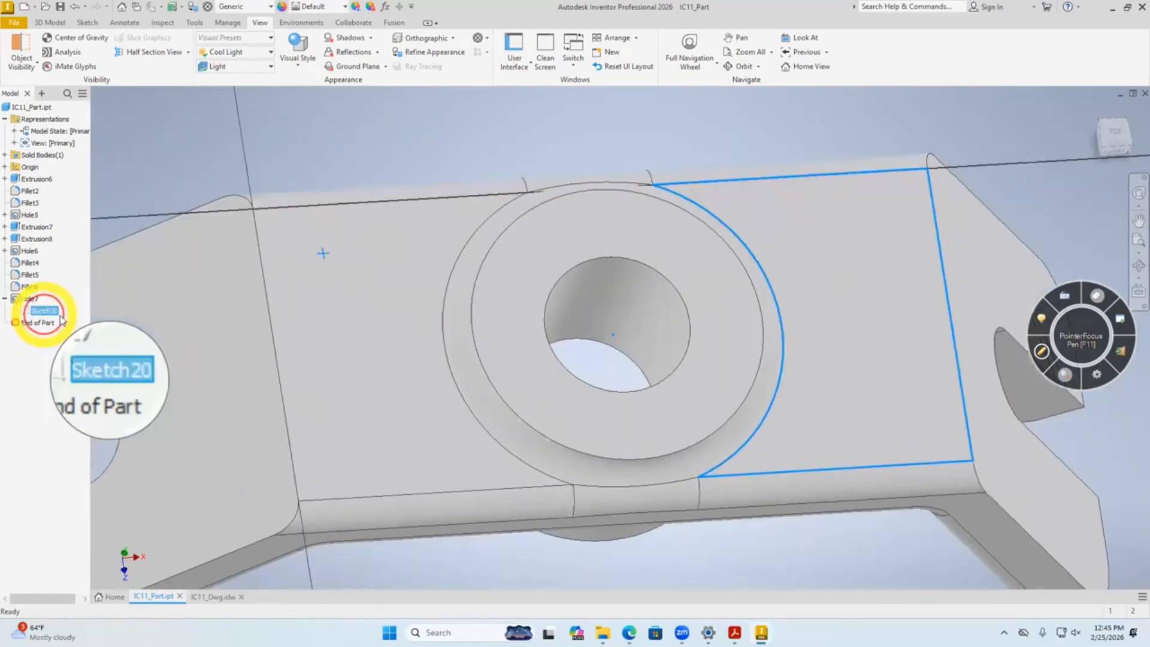
right_click(415, 178)
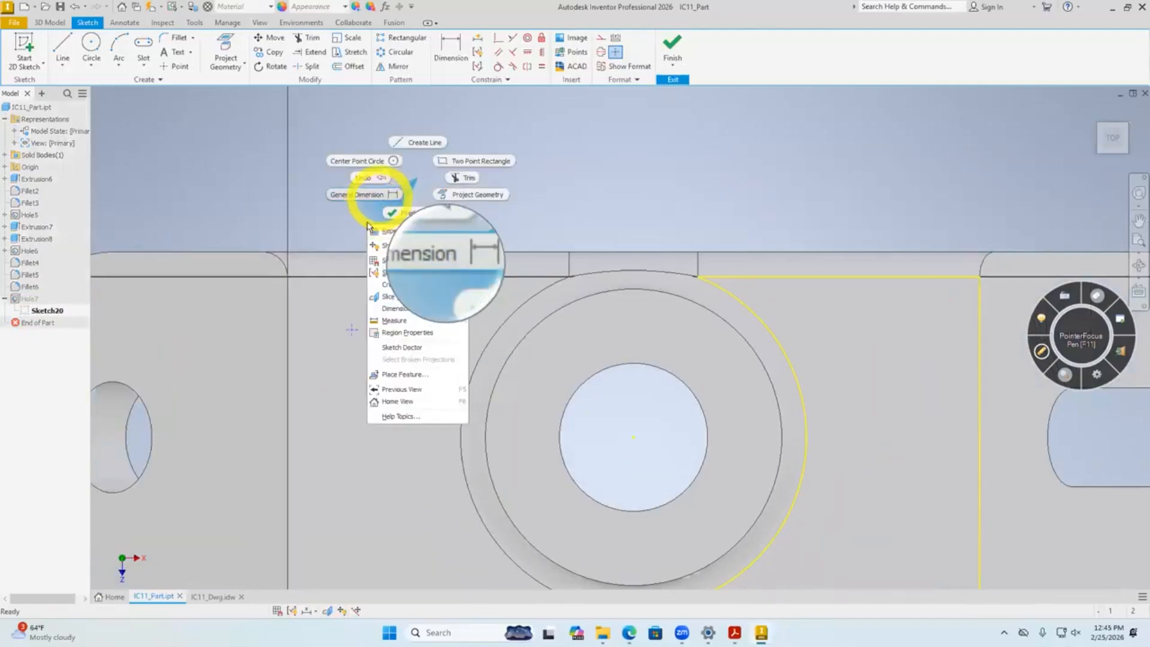
click(375, 194)
click(359, 252)
click(352, 330)
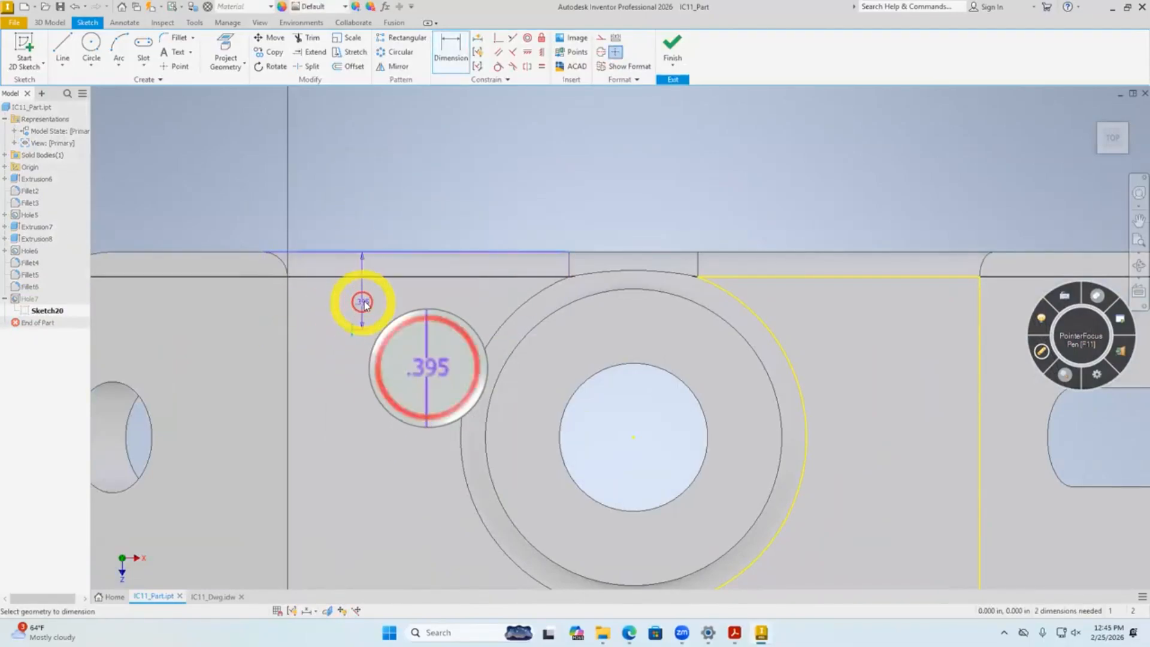
click(366, 305)
text(.5)
key(Return)
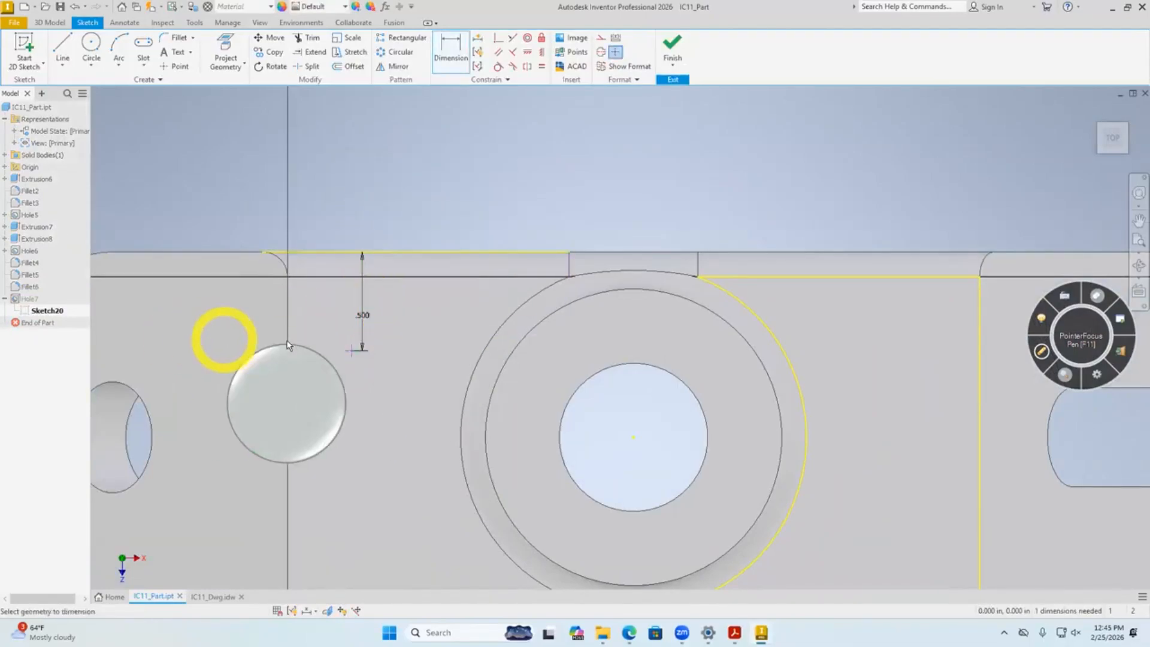
Dimension the small hole's centre 0.5 in from the adjacent bend edge and finish the sketch.
click(352, 350)
click(318, 303)
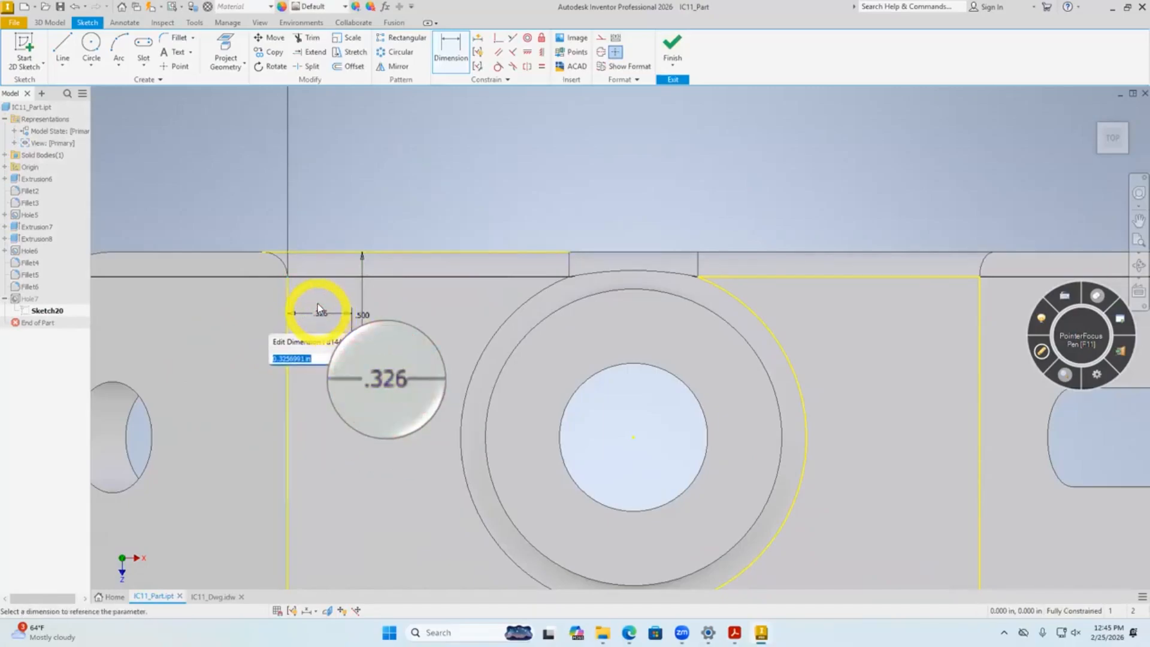
text(.5)
key(Return)
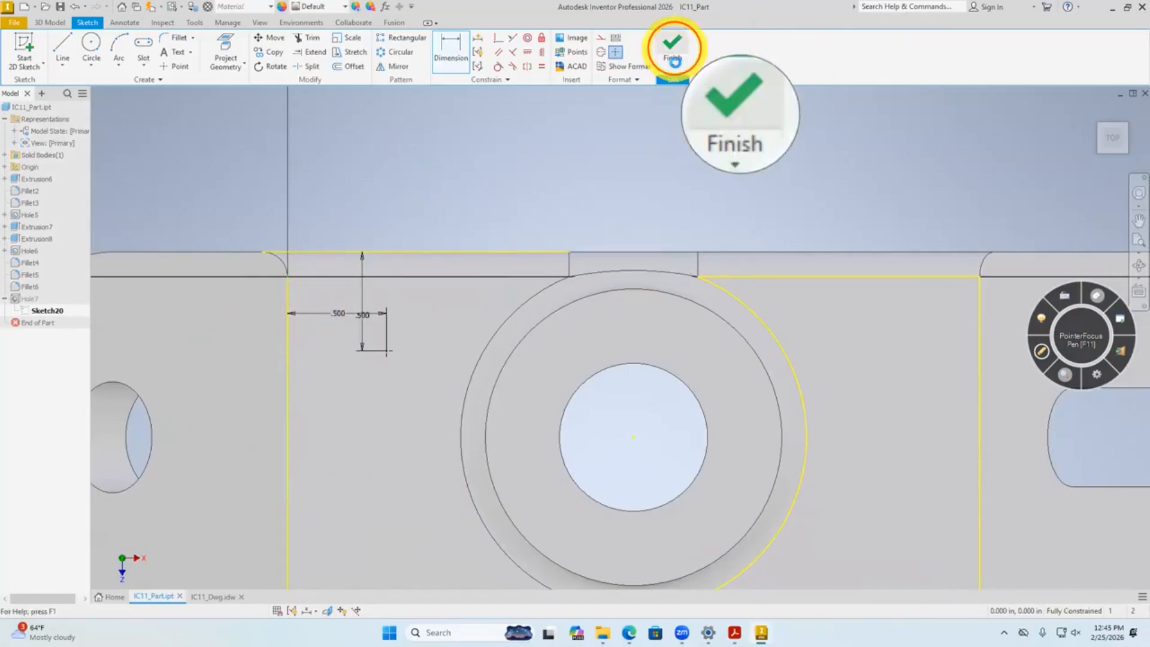
click(673, 45)
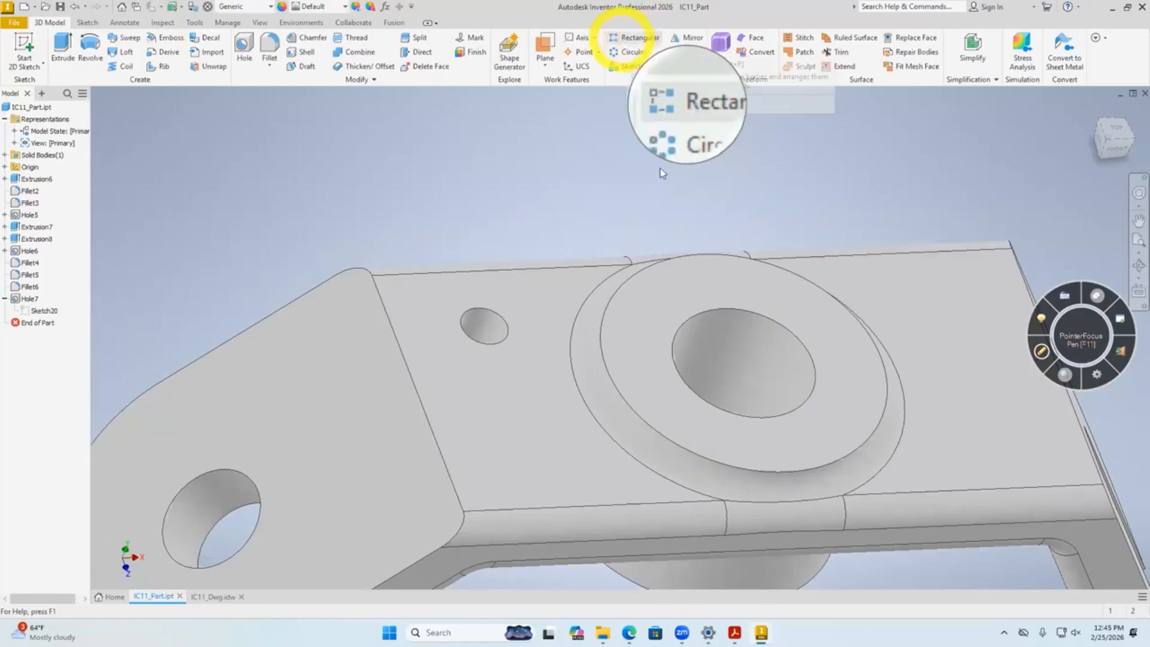
Start a rectangular pattern of the small hole along the plate's long edge with 4 instances spaced 0.75 in.
click(630, 40)
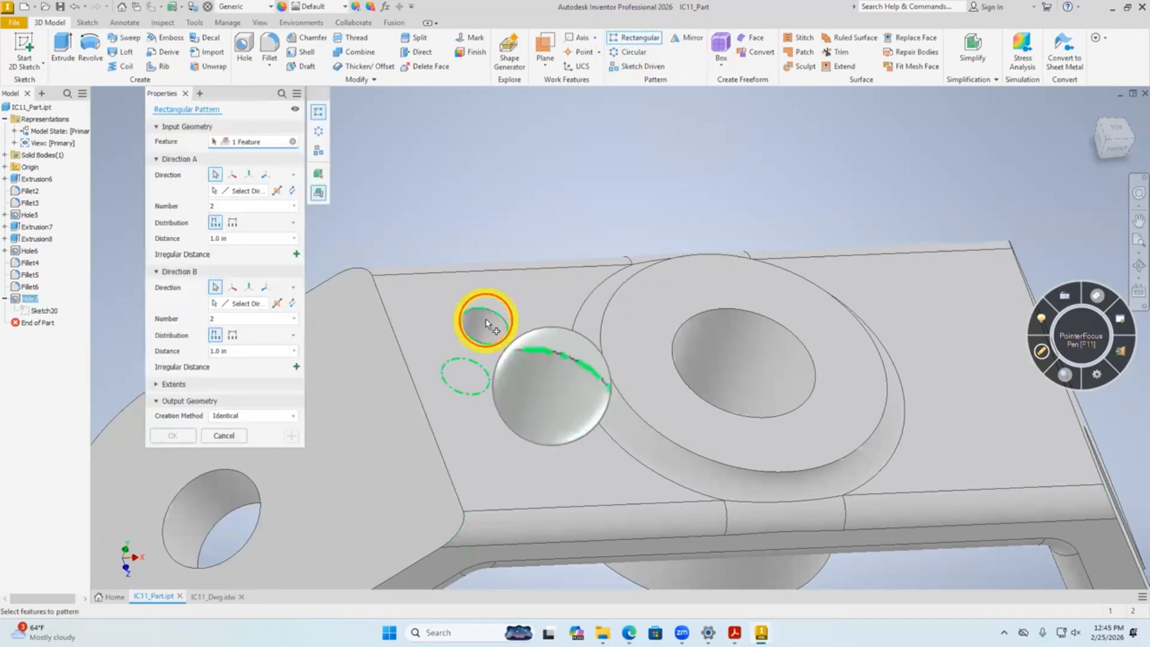
click(487, 324)
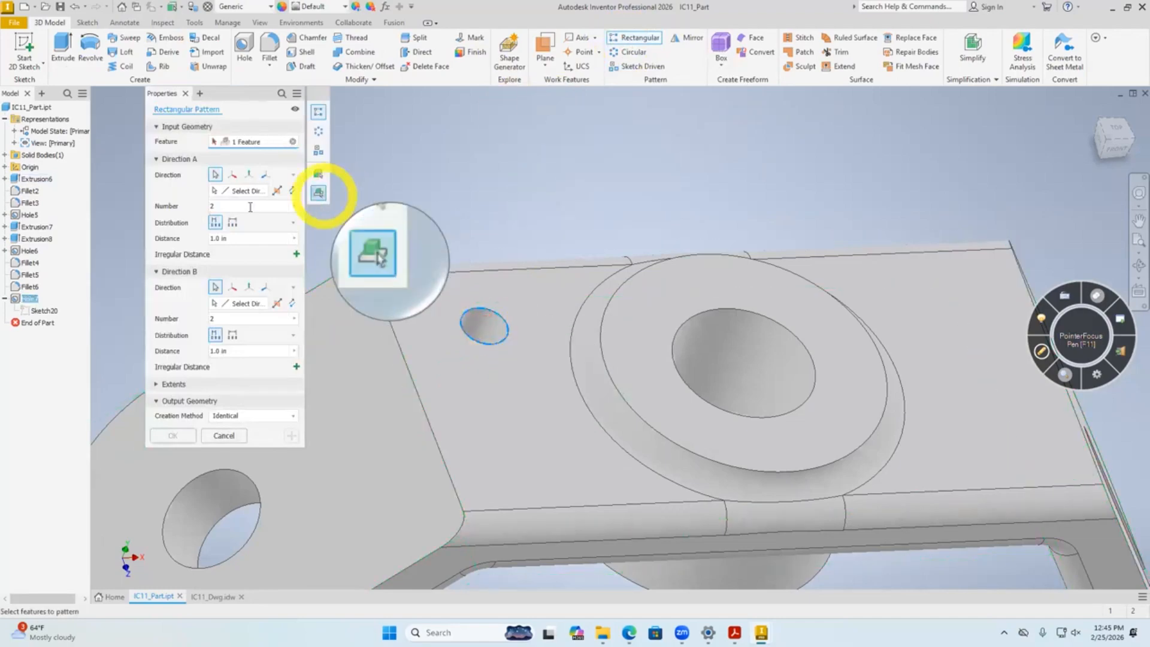
click(215, 174)
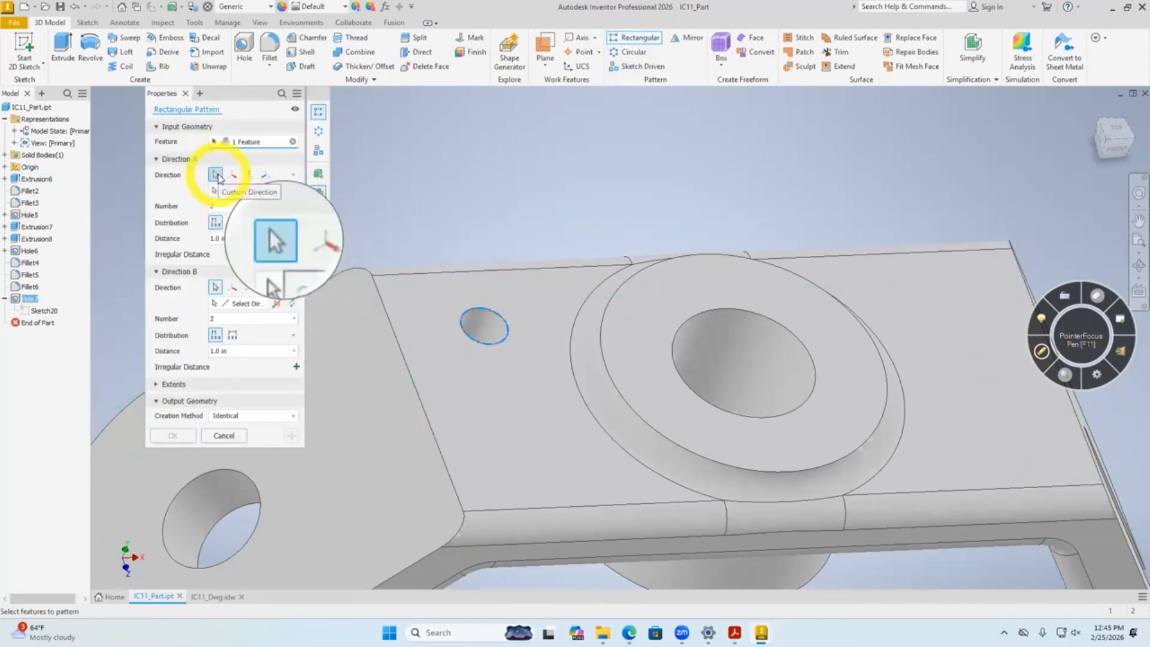
click(214, 174)
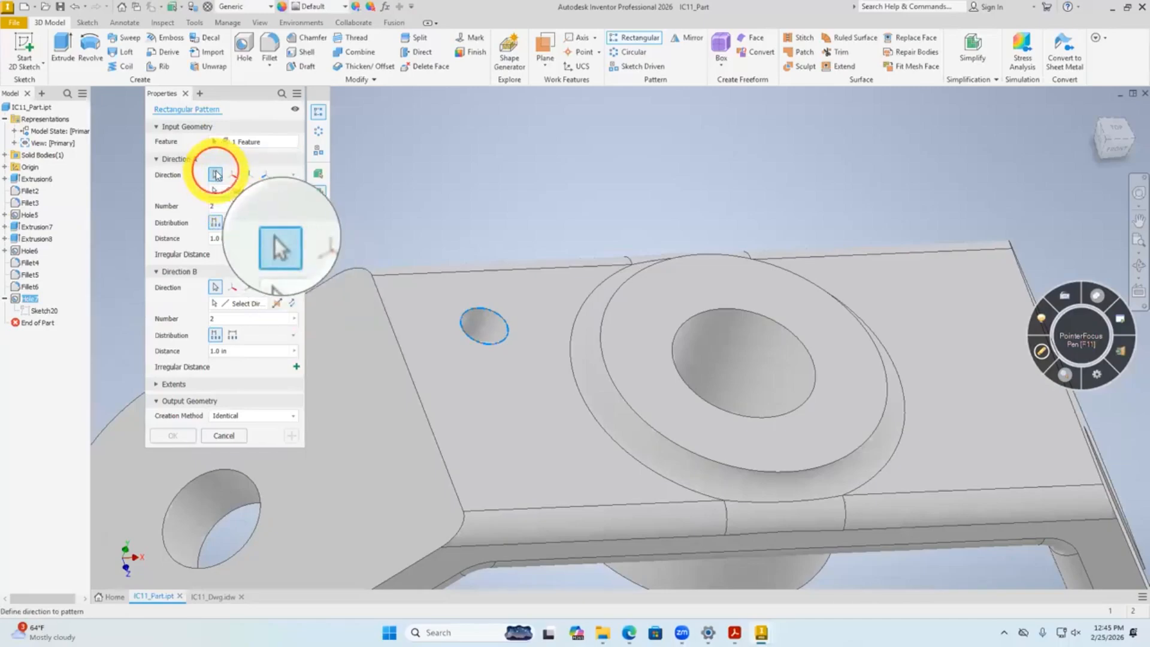
click(470, 270)
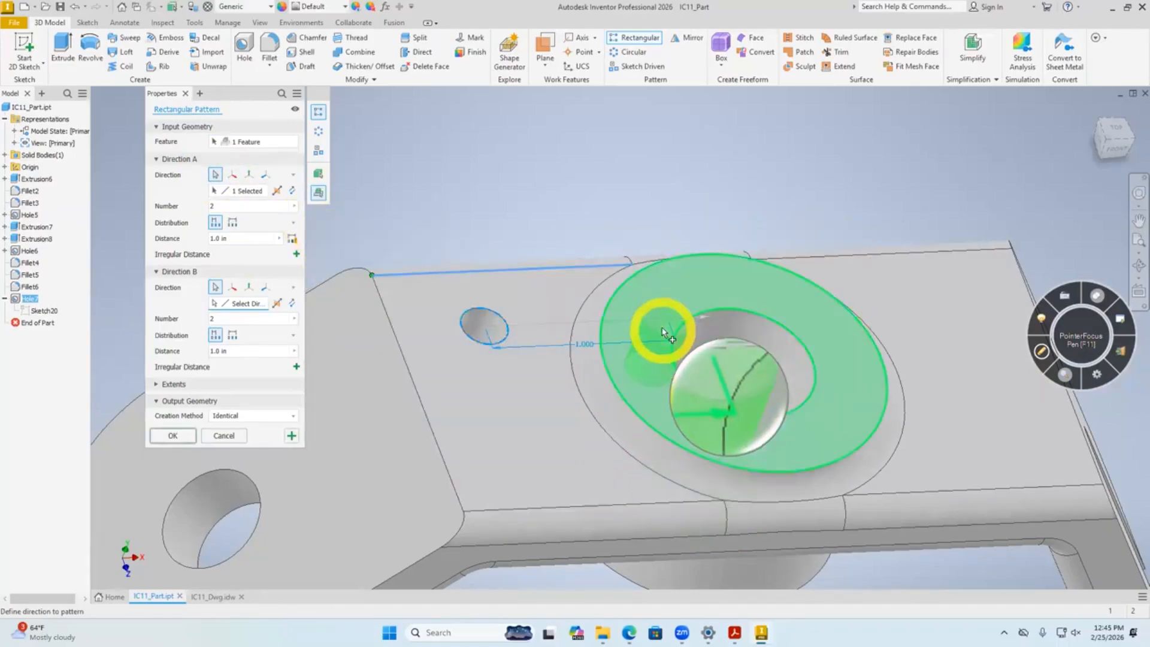
drag(226, 206, 153, 220)
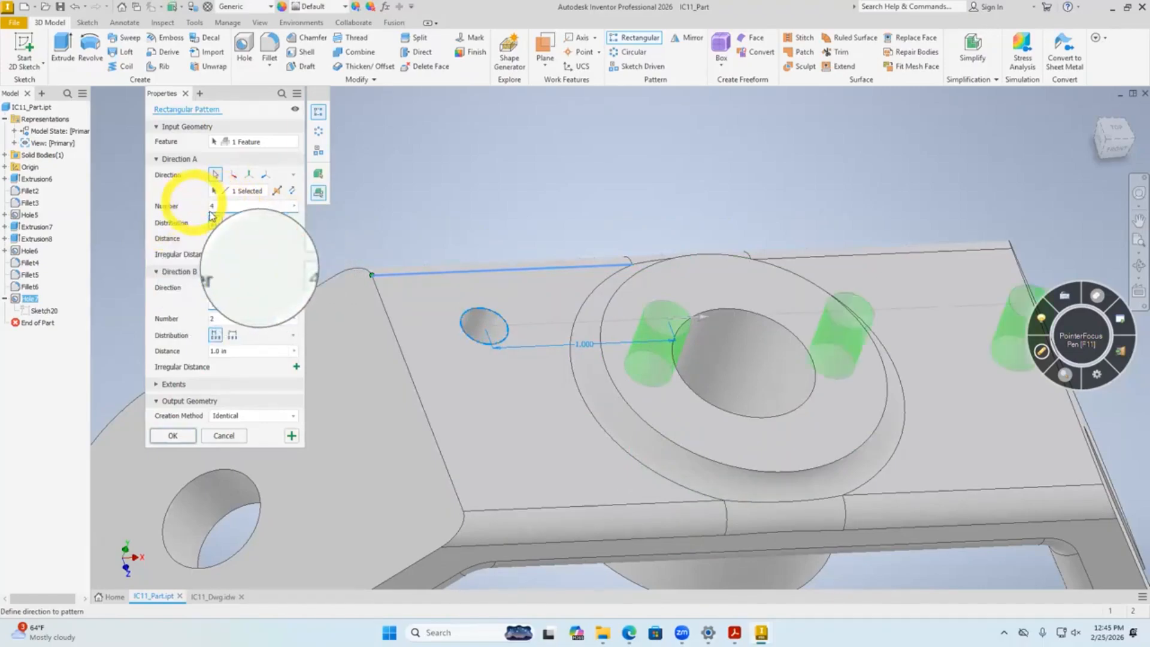
double_click(226, 238)
text(.5)
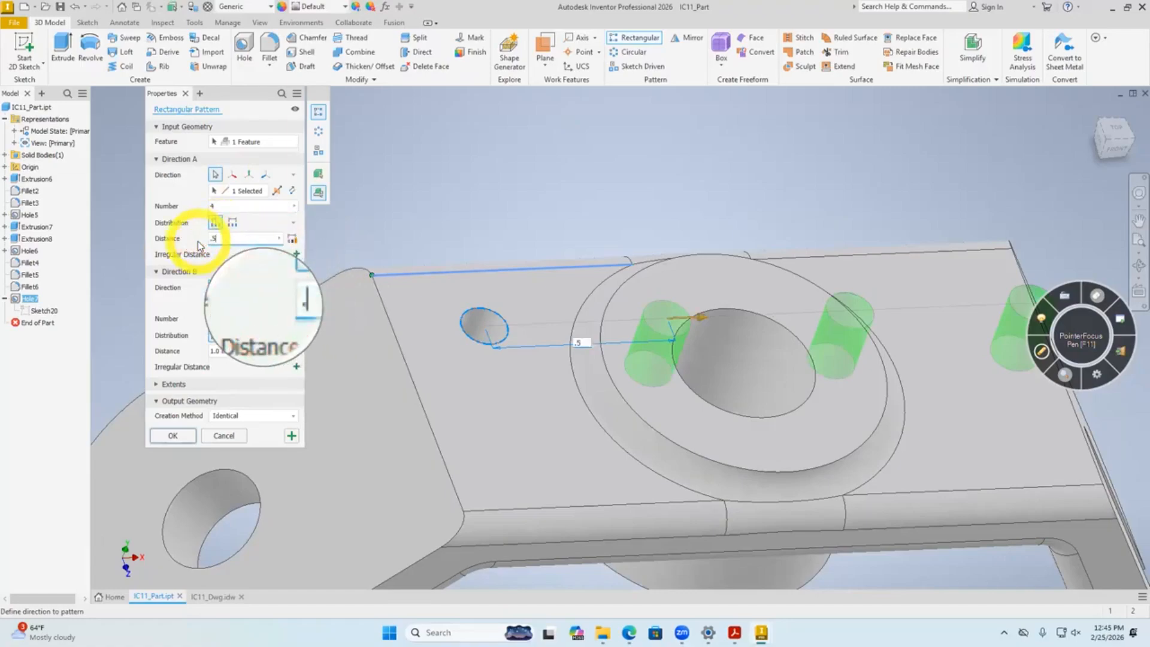
click(192, 237)
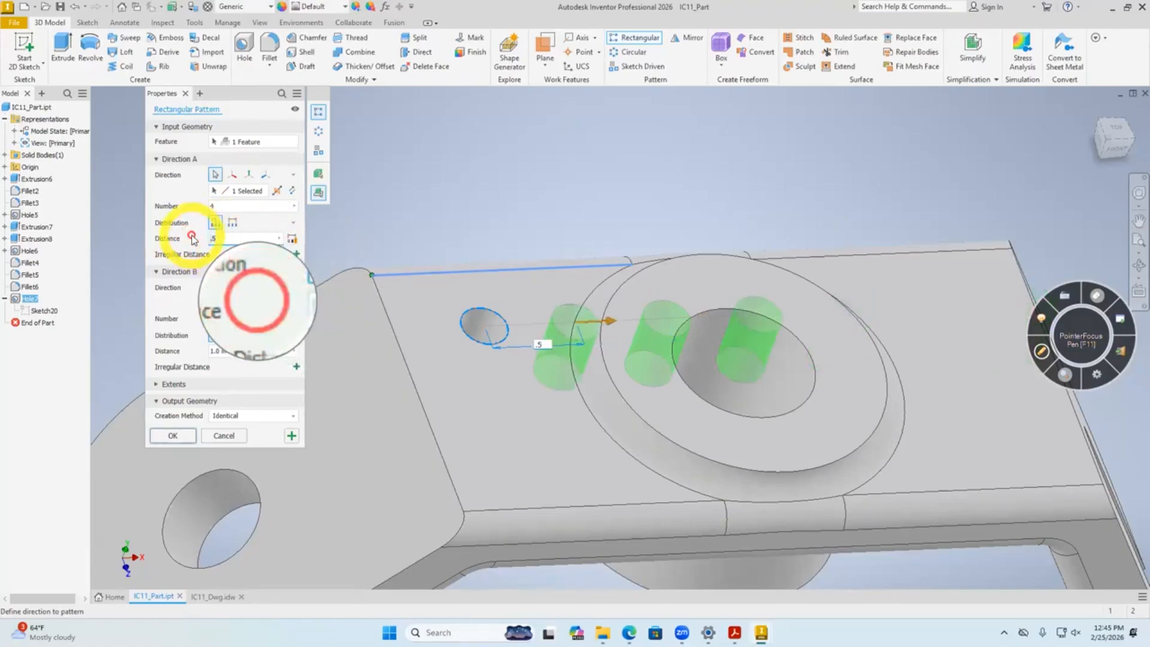
drag(232, 241, 174, 239)
text(.)
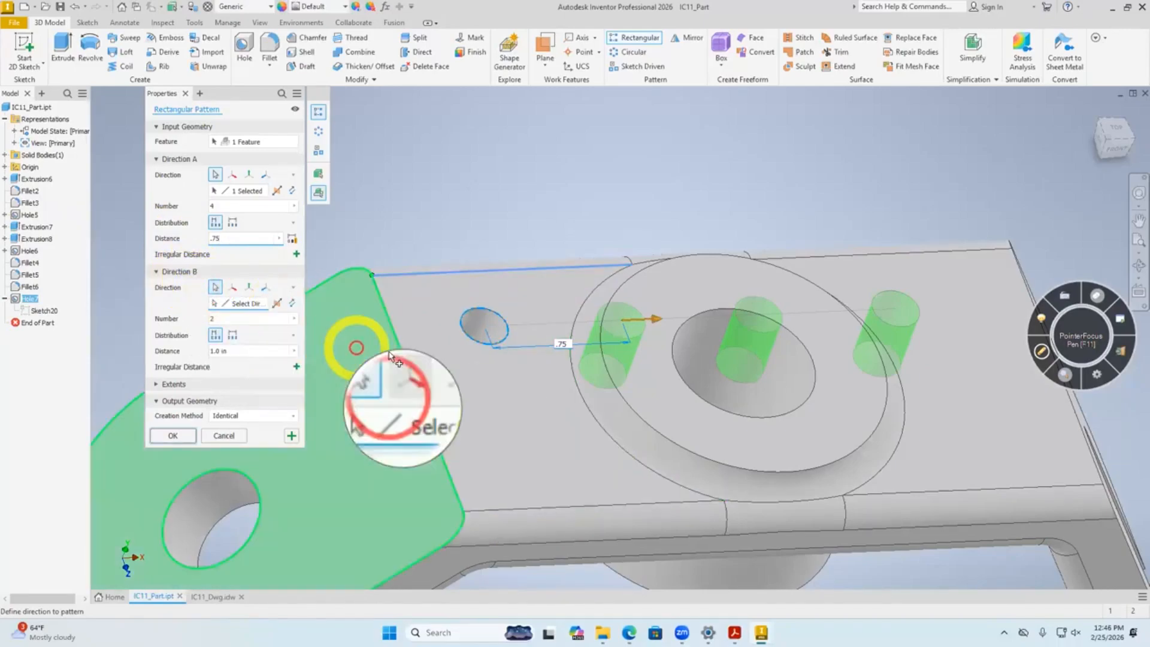
Pattern the holes across the plate along the bend edge, with 2 rows 1.0 in apart, and inspect the finished pattern.
click(398, 350)
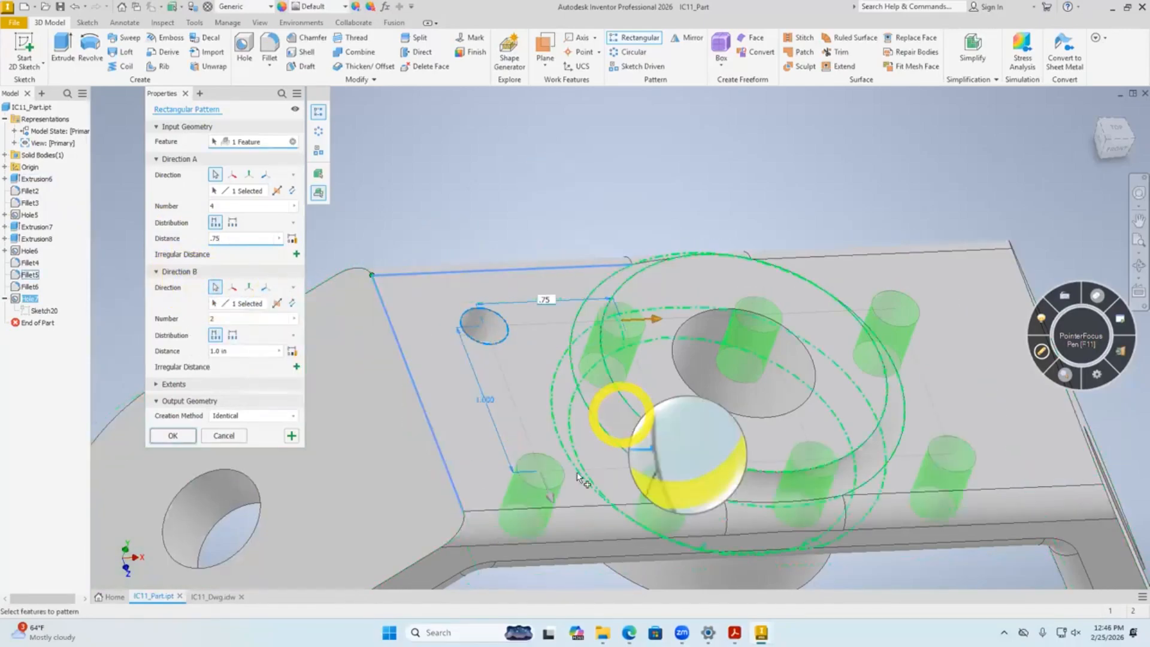
click(180, 435)
shift+middle_drag(478, 175, 595, 329)
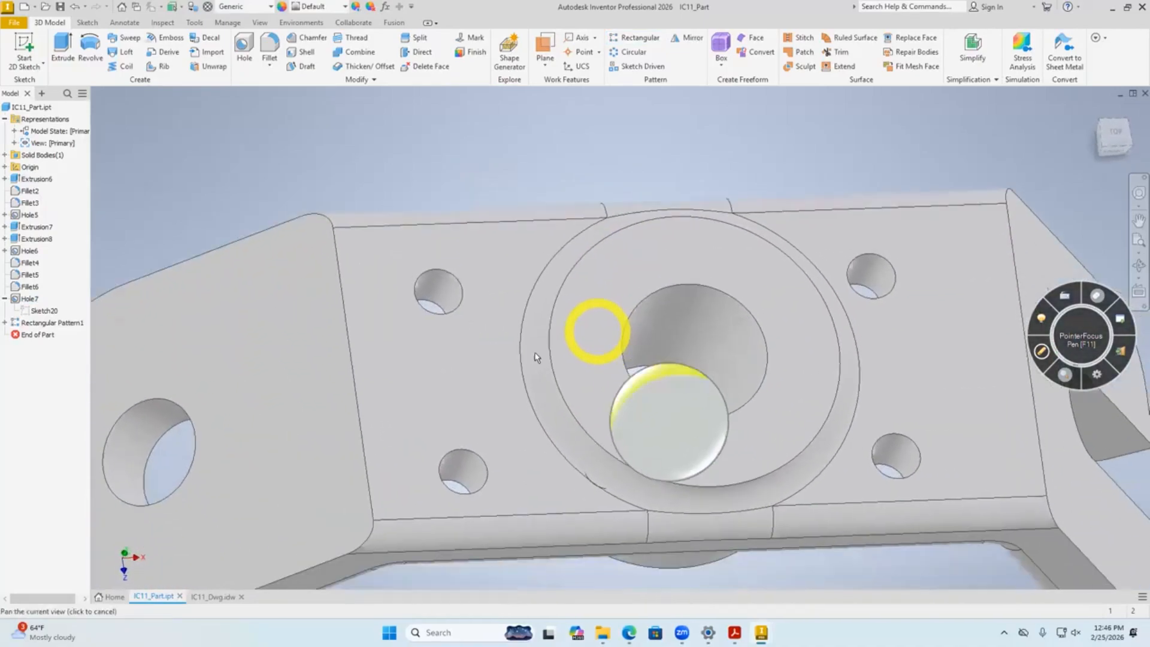
click(60, 323)
shift+middle_drag(715, 422, 696, 368)
shift+middle_drag(573, 311, 595, 329)
scroll(585, 324, down, 5)
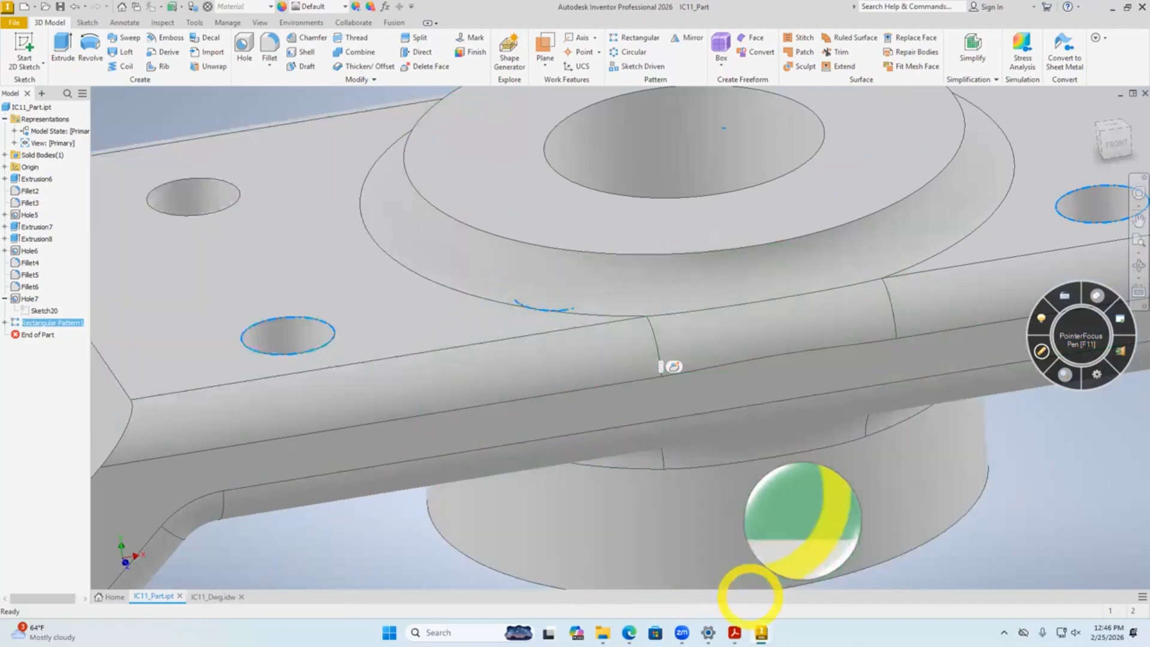
Check the HW 11 FIXTURE BASE PDF and return to Inventor to bring up the IC11_Dwg drawing.
click(735, 632)
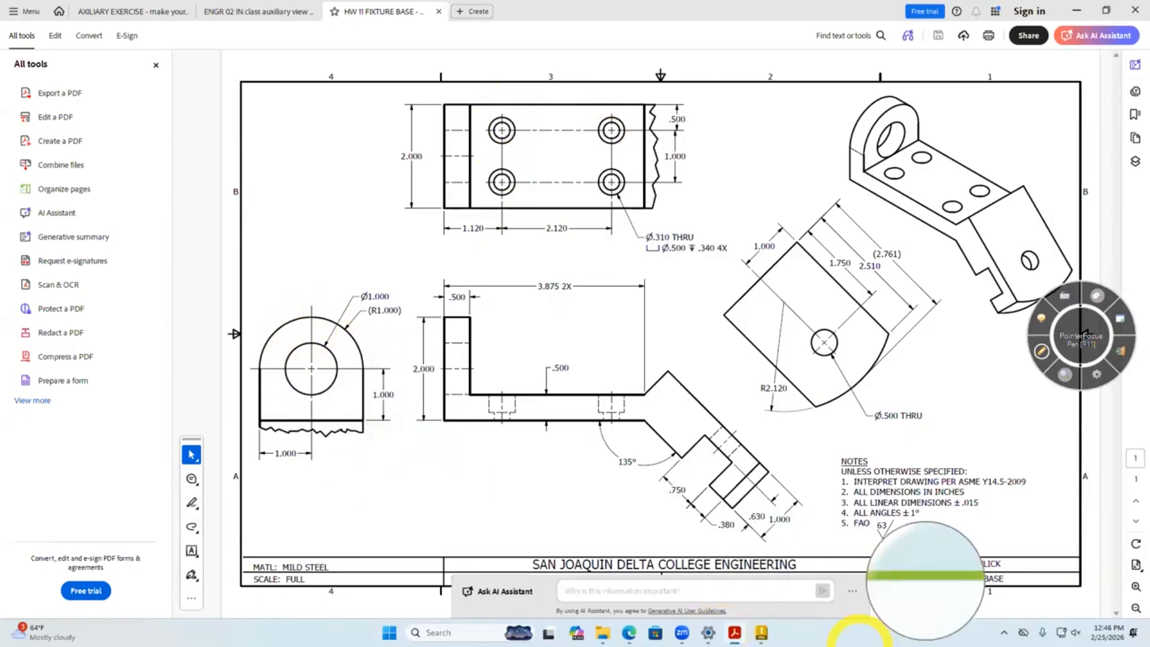
mouse_move(761, 632)
click(813, 583)
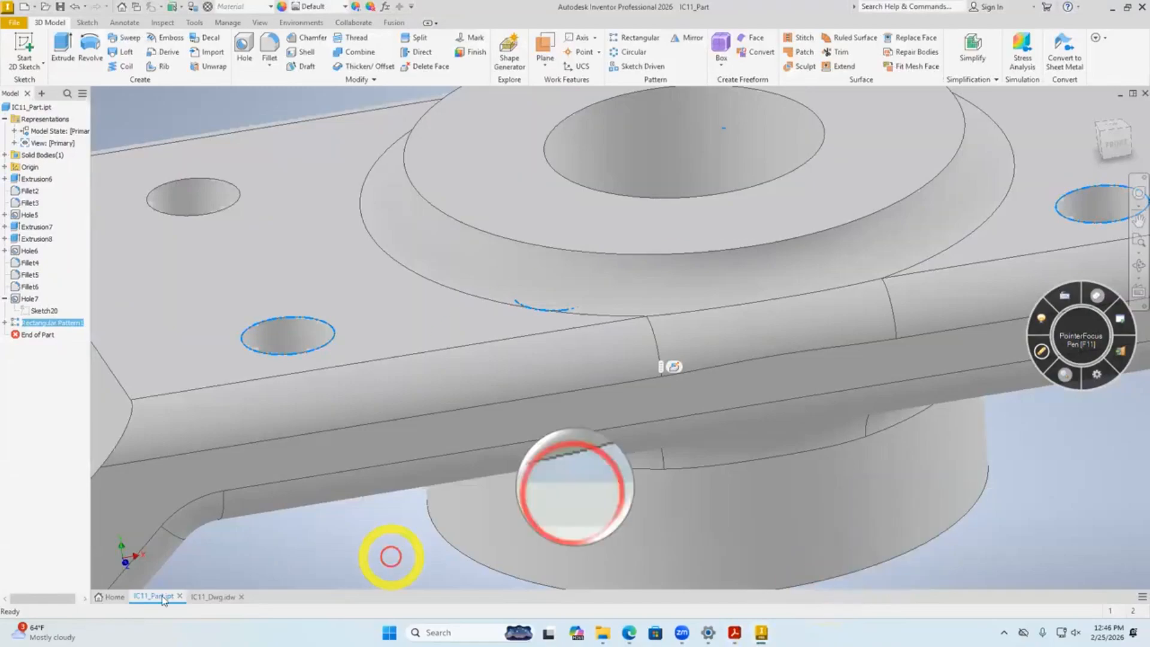
click(210, 599)
Project a left-side view from the front view and place it level with it on the sheet.
middle_drag(289, 462, 852, 449)
scroll(852, 450, up, 3)
scroll(312, 507, down, 3)
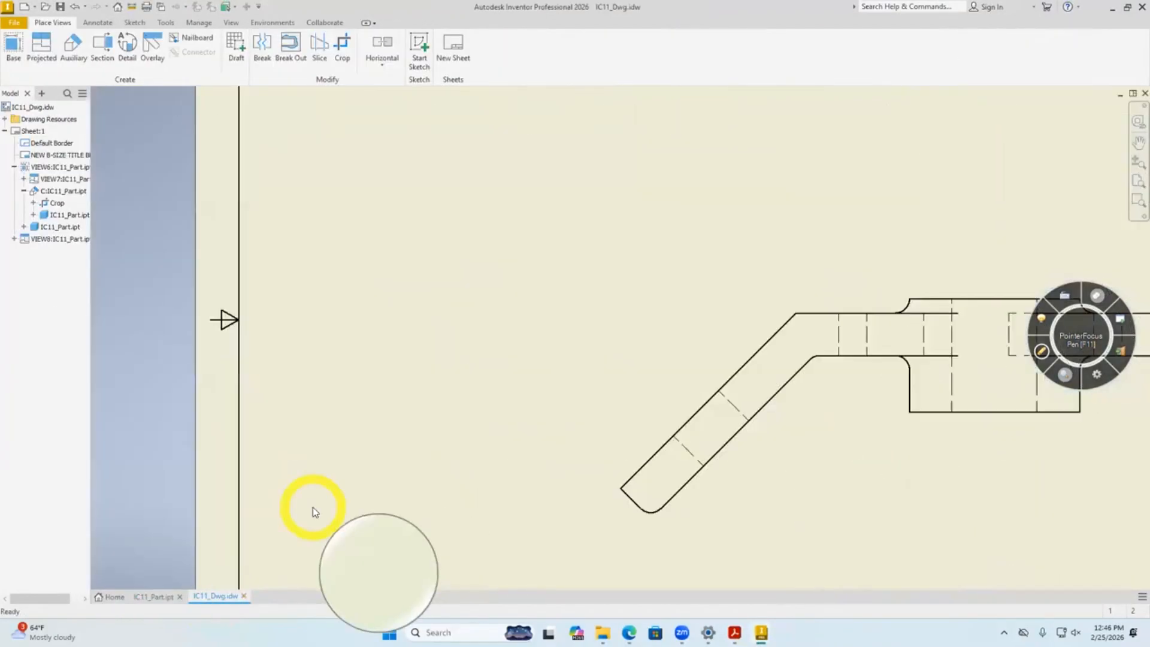
middle_drag(475, 456, 312, 456)
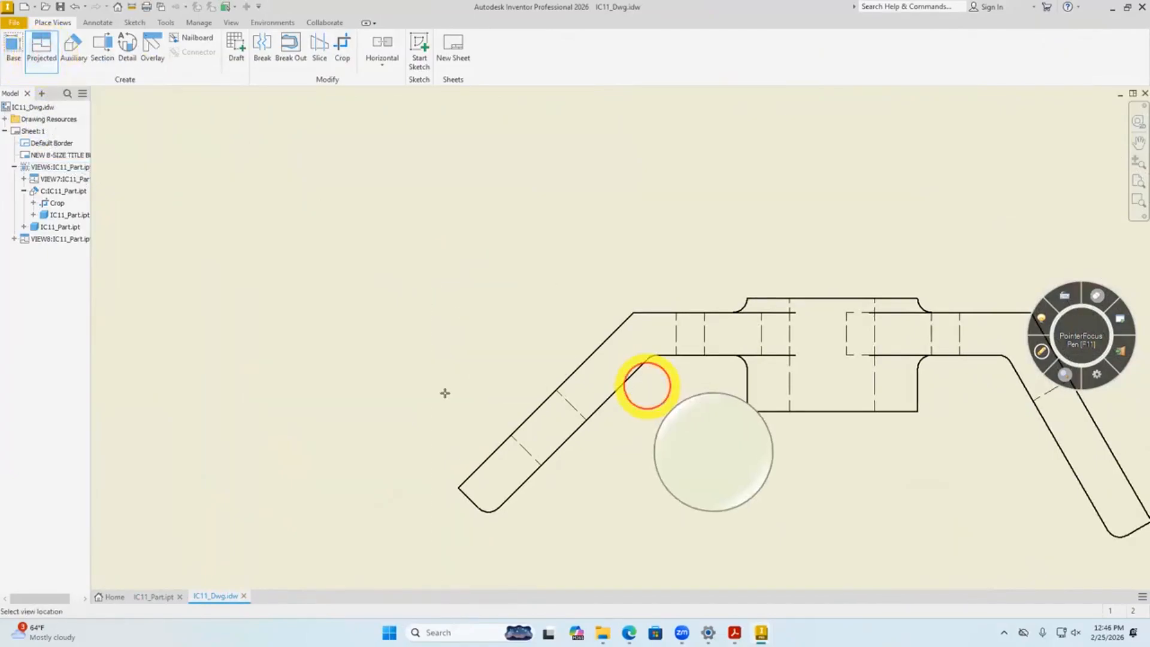
click(239, 392)
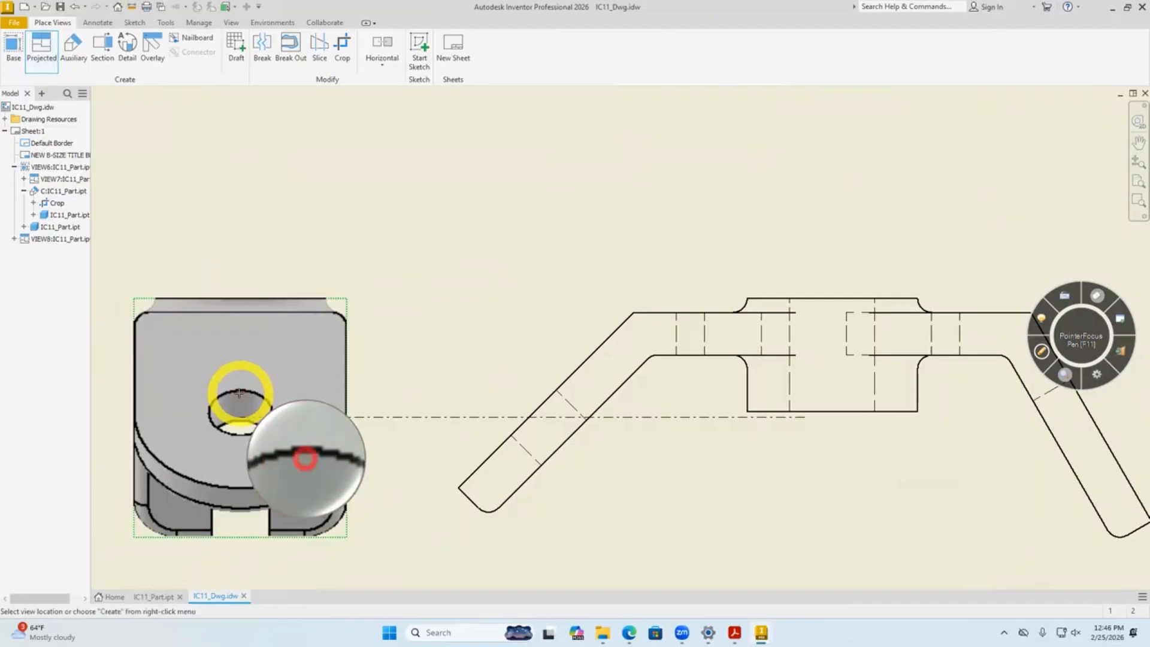
right_click(239, 392)
click(299, 394)
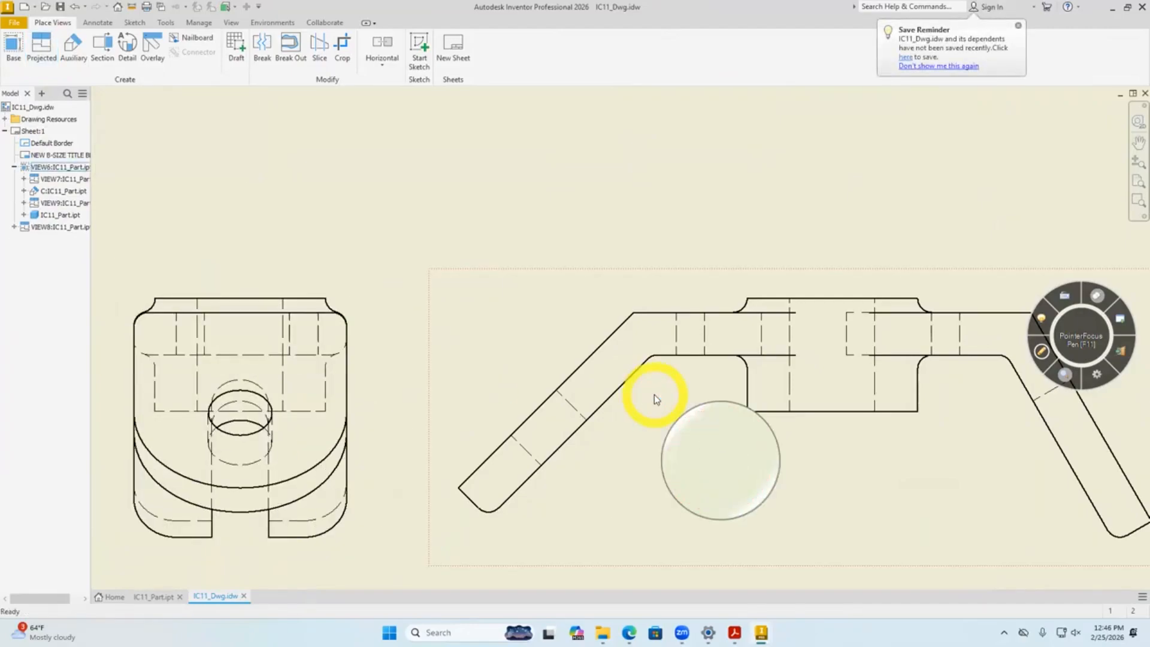
Project a view upward from the cropped top view and place it directly above.
scroll(656, 399, up, 3)
scroll(527, 461, down, 4)
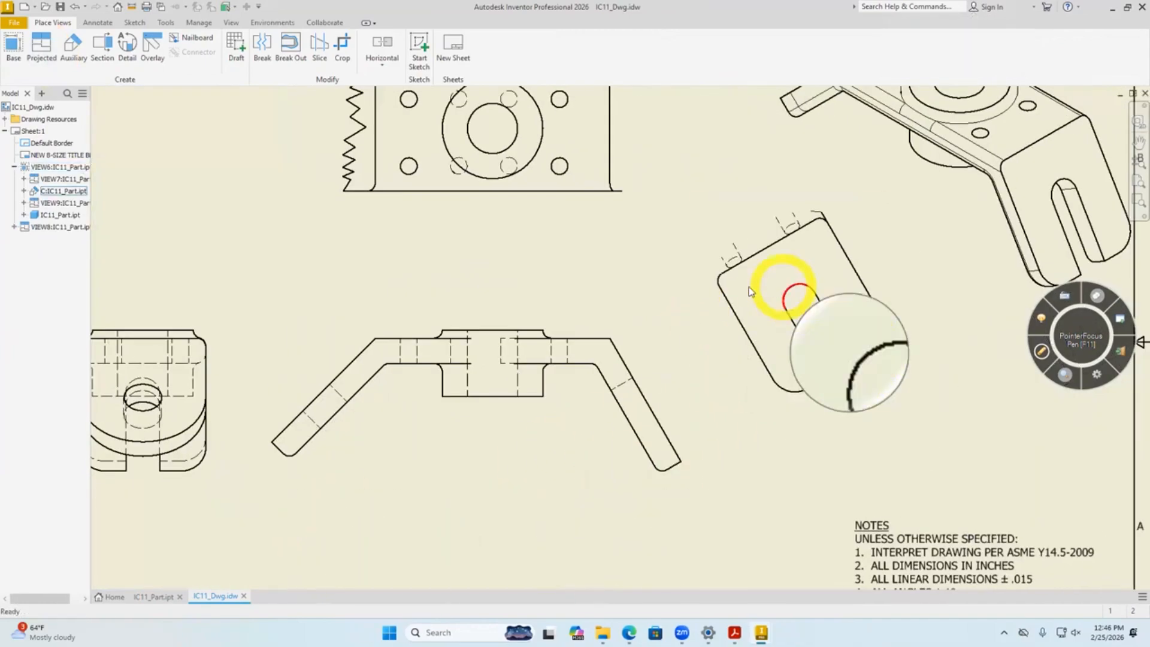
middle_drag(399, 309, 434, 402)
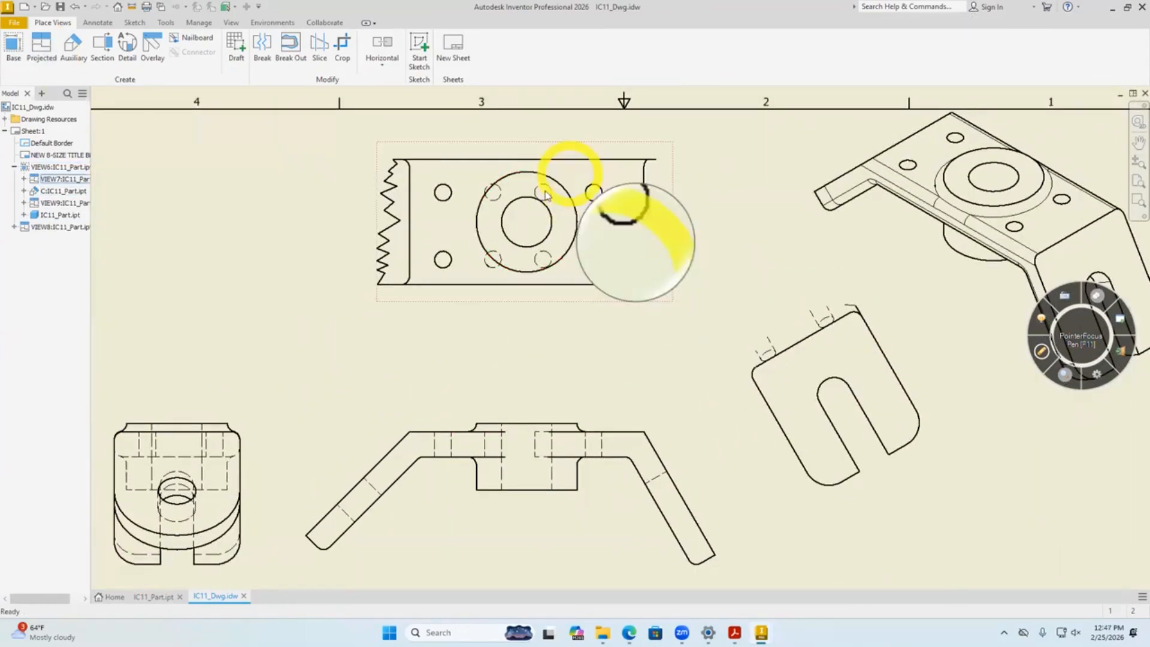
scroll(531, 313, down, 3)
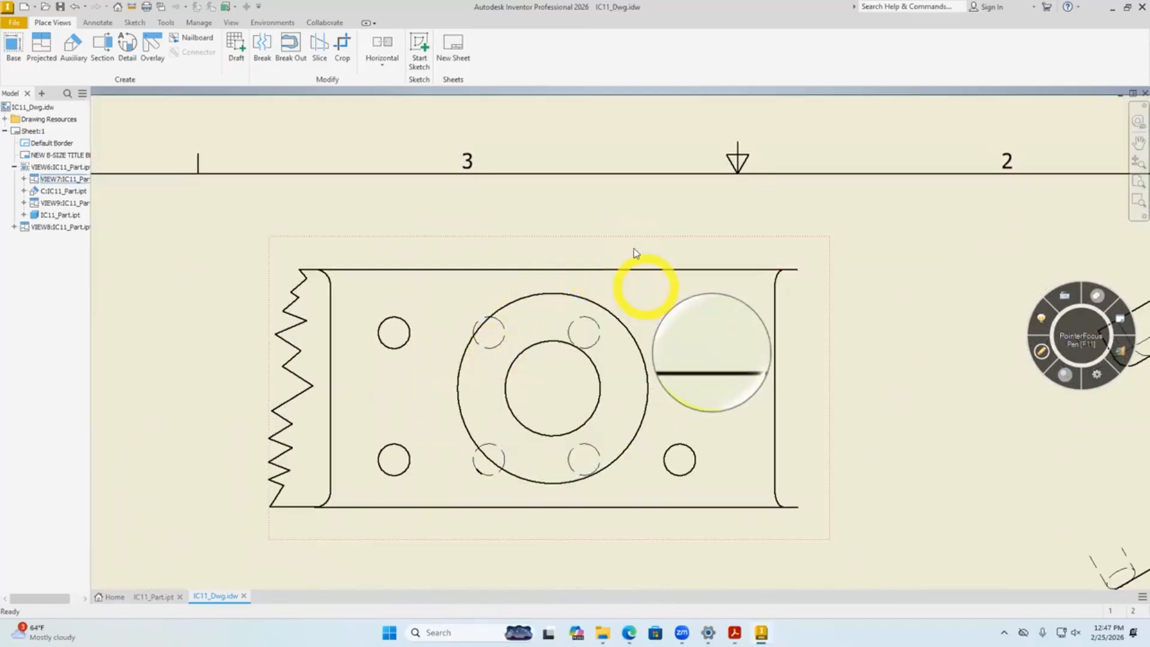
click(42, 47)
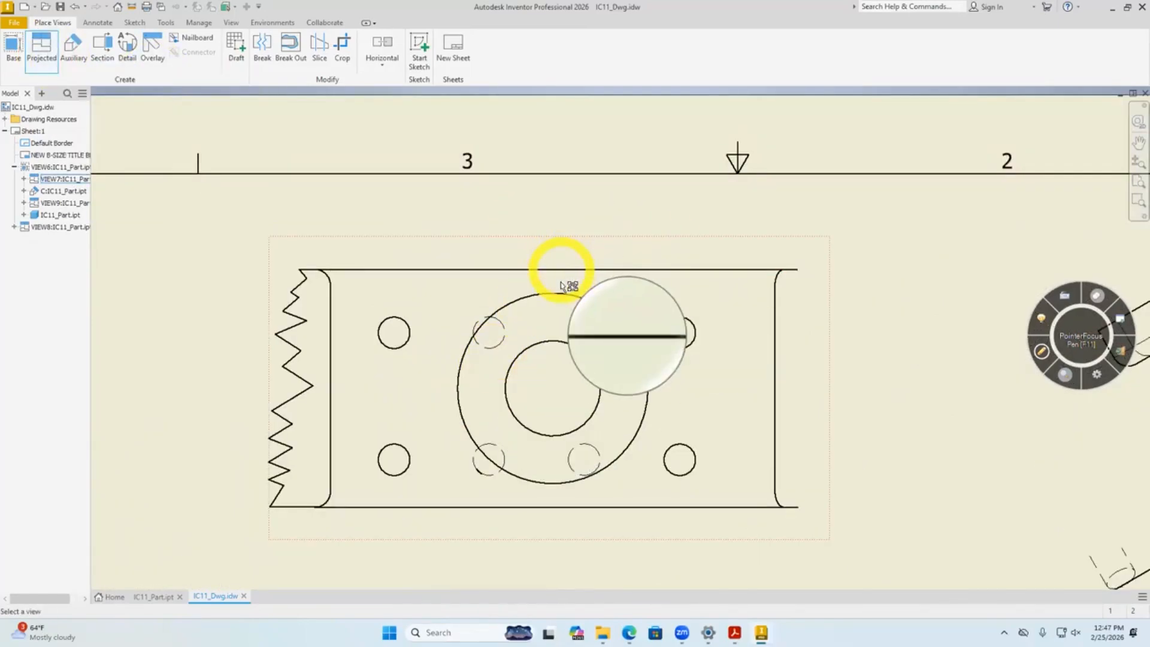
click(565, 271)
middle_drag(562, 143, 563, 355)
click(566, 263)
right_click(701, 226)
click(716, 225)
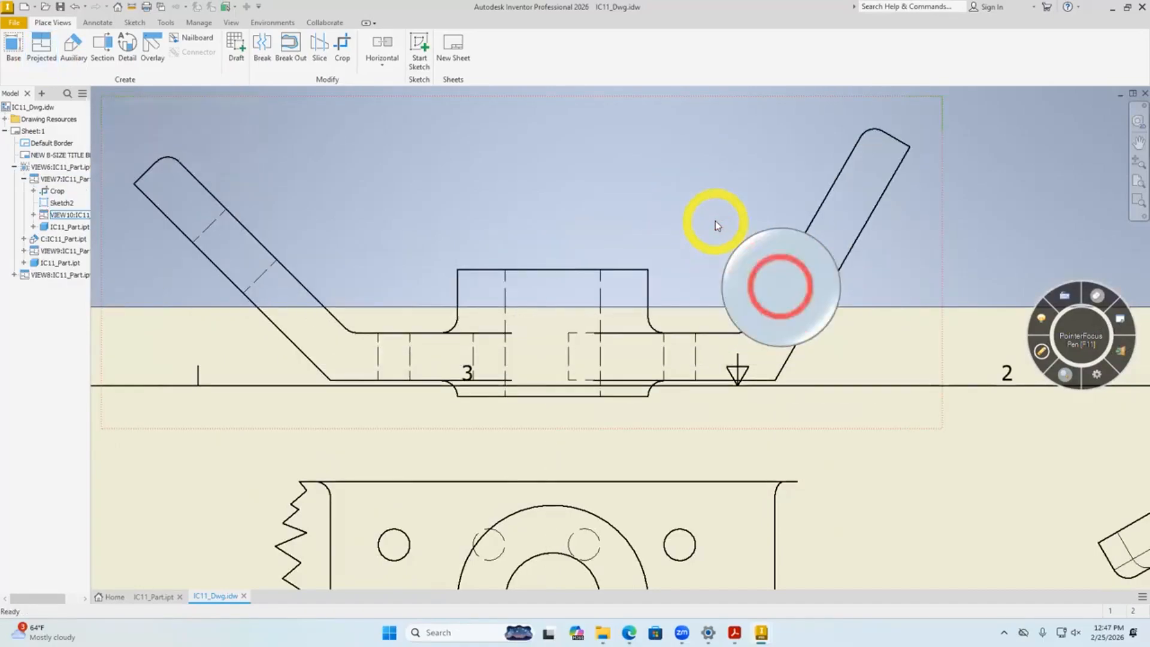
Look over the whole sheet and switch to the HW 11 FIXTURE BASE PDF to compare the view layout.
scroll(715, 226, down, 5)
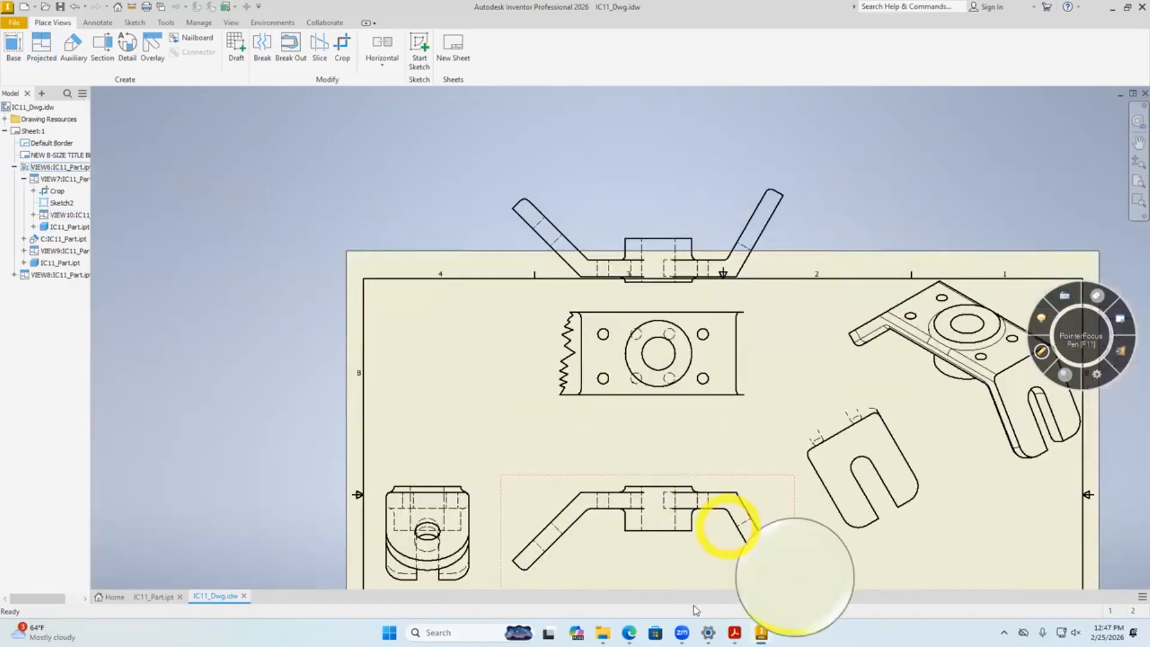
click(735, 632)
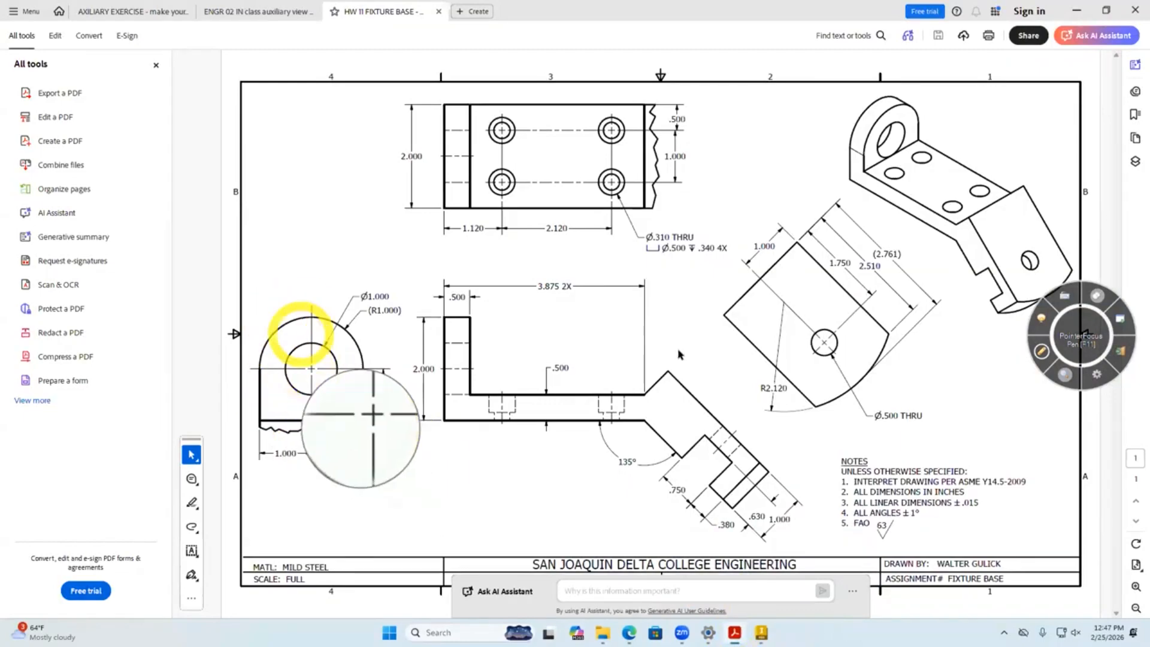